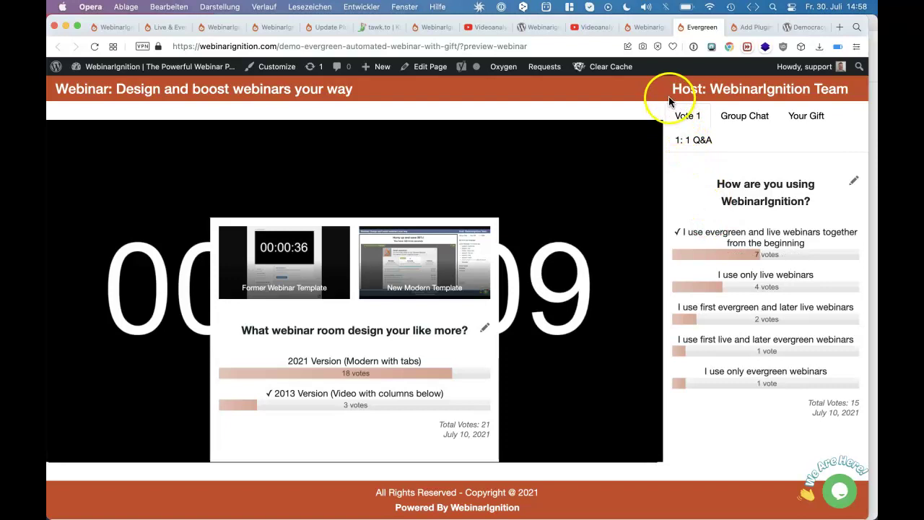
Step: Open the Auto Webinar Actions section in the auto webinar settings of the DEMO Evergreen/Automated Webinar with Gift
{"action": "left_click", "coordinate": [653, 28]}
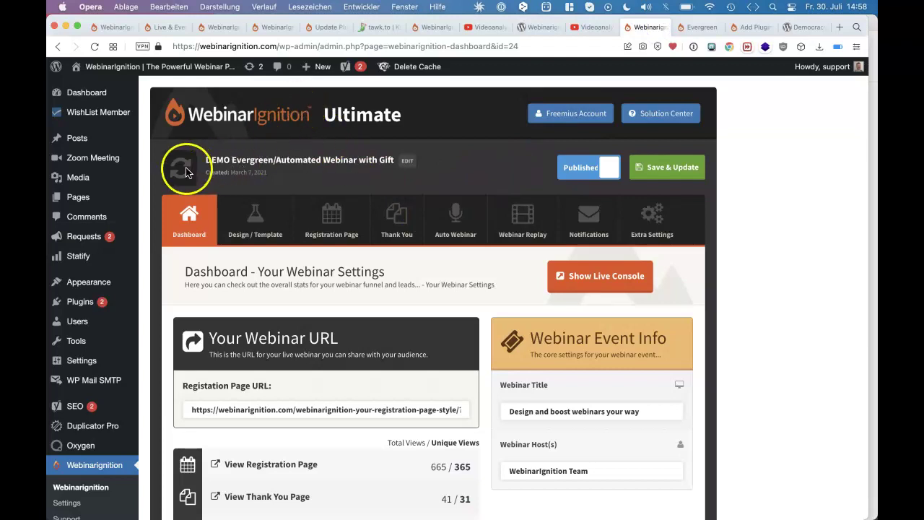
{"action": "left_click", "coordinate": [460, 232]}
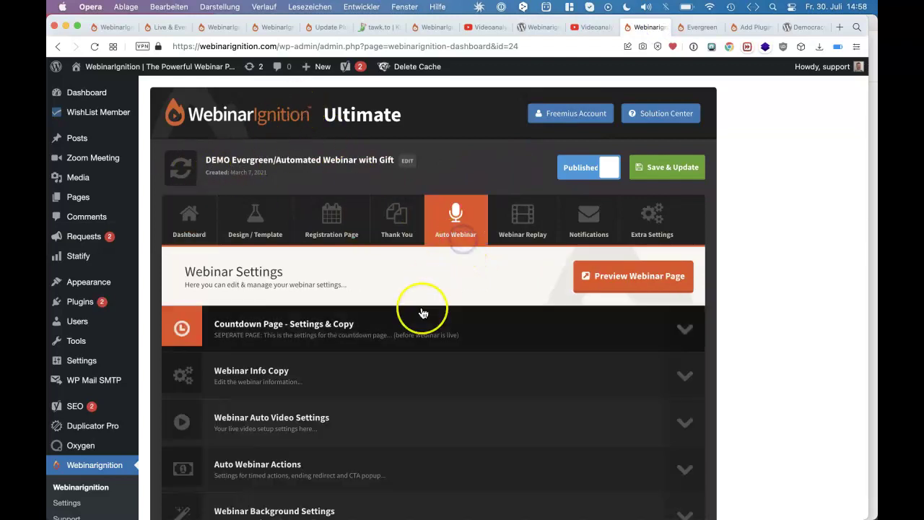
{"action": "scroll", "coordinate": [421, 313], "scroll_direction": "down", "scroll_amount": 3}
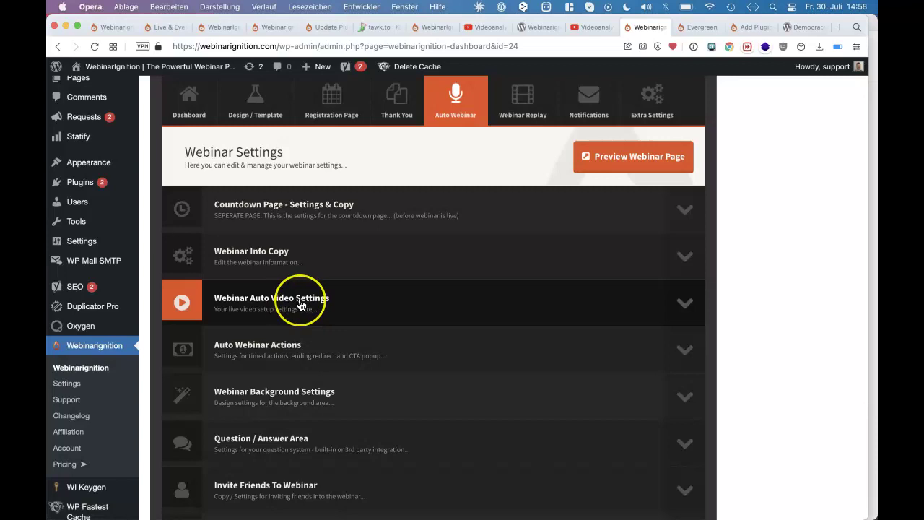
{"action": "scroll", "coordinate": [299, 305], "scroll_direction": "down", "scroll_amount": 4}
{"action": "left_click", "coordinate": [287, 221]}
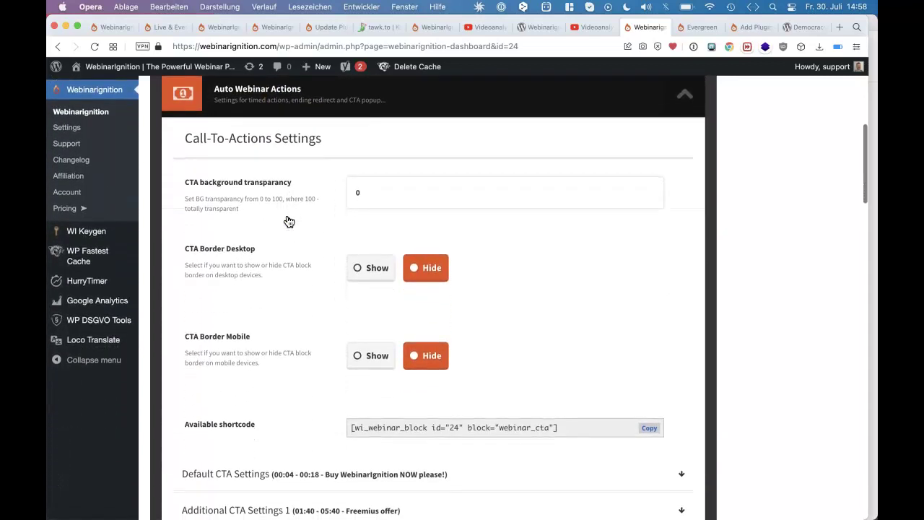
Step: Collapse Additional CTA Settings 2 (Vote 1) and expand the Default CTA Settings
{"action": "scroll", "coordinate": [294, 347], "scroll_direction": "down", "scroll_amount": 1}
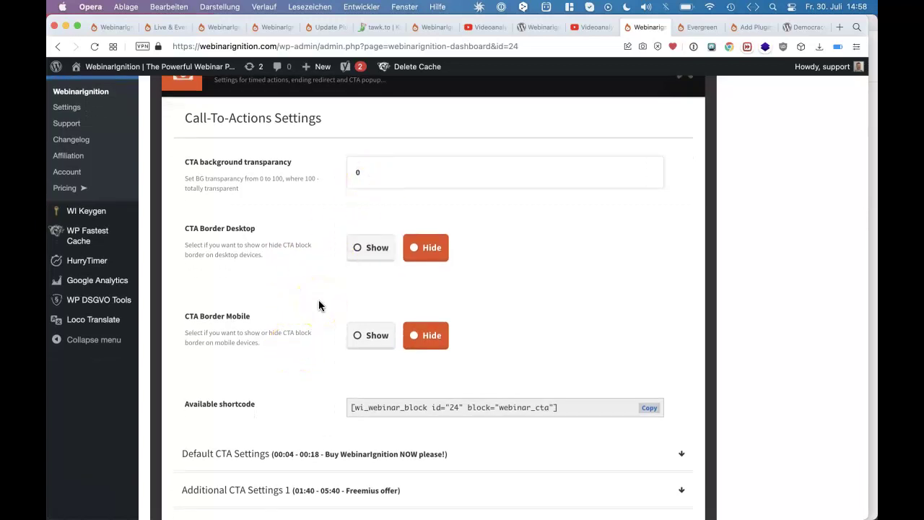
{"action": "scroll", "coordinate": [319, 305], "scroll_direction": "down", "scroll_amount": 5}
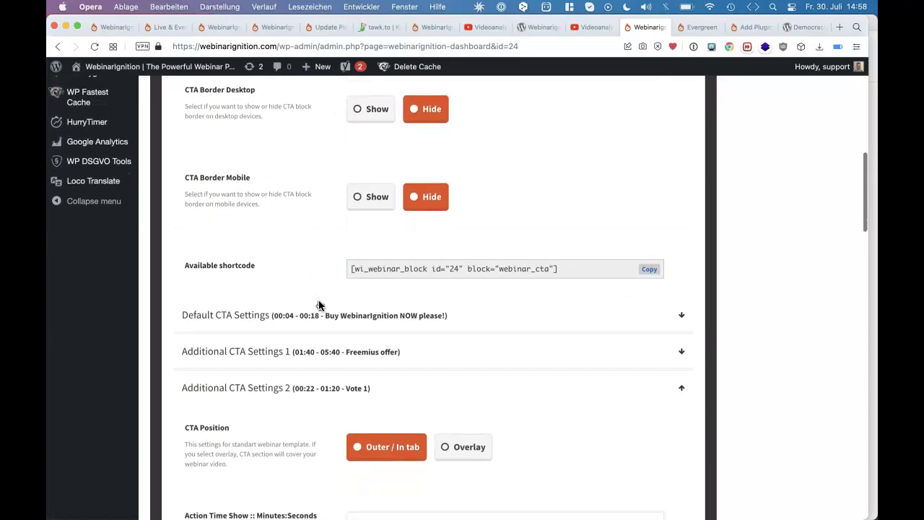
{"action": "scroll", "coordinate": [320, 303], "scroll_direction": "down", "scroll_amount": 5}
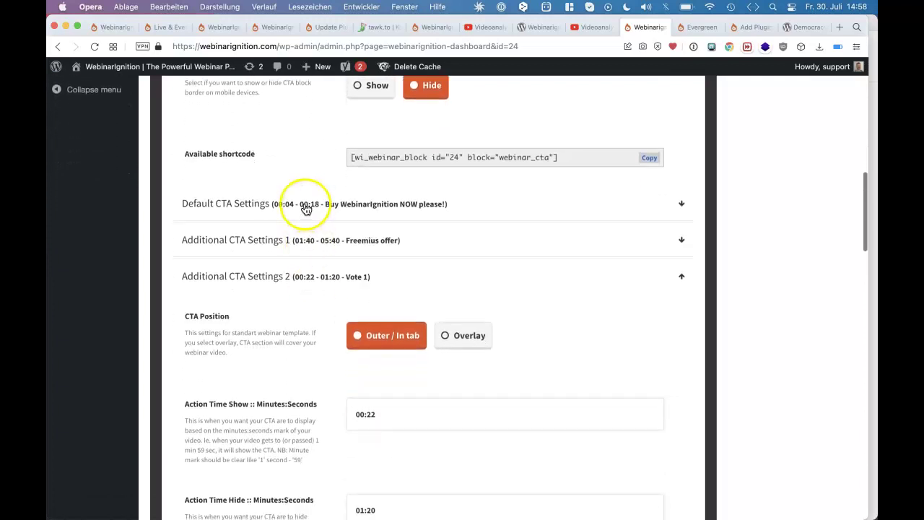
{"action": "left_click", "coordinate": [295, 287]}
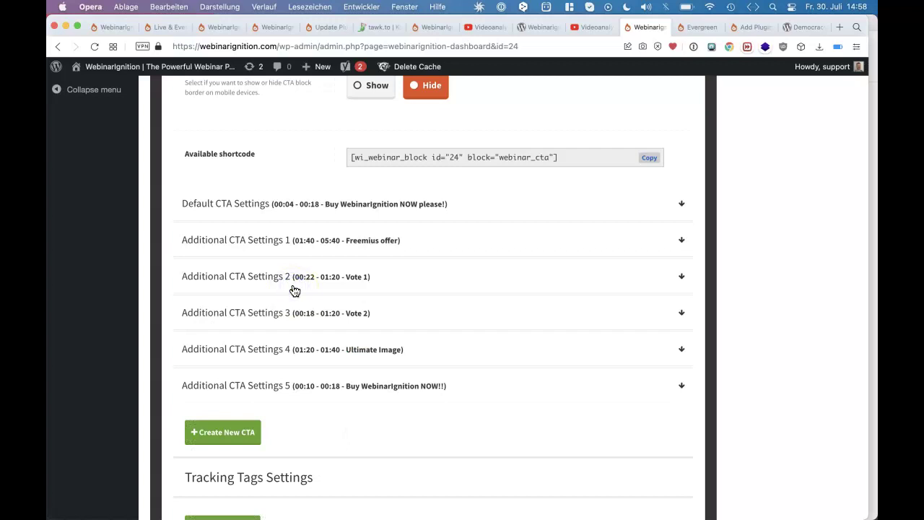
{"action": "left_click", "coordinate": [292, 206]}
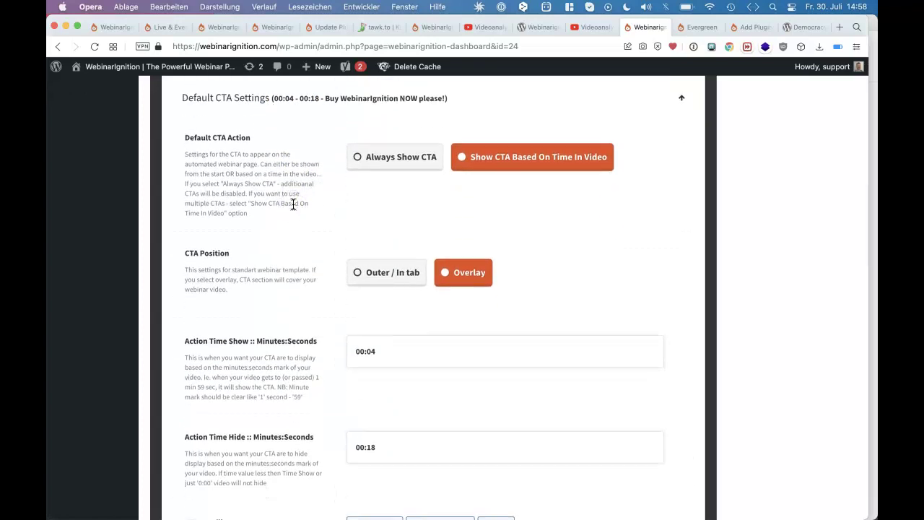
Step: Show the default CTA's headline copy in the visual editor and select its text
{"action": "scroll", "coordinate": [360, 423], "scroll_direction": "down", "scroll_amount": 3}
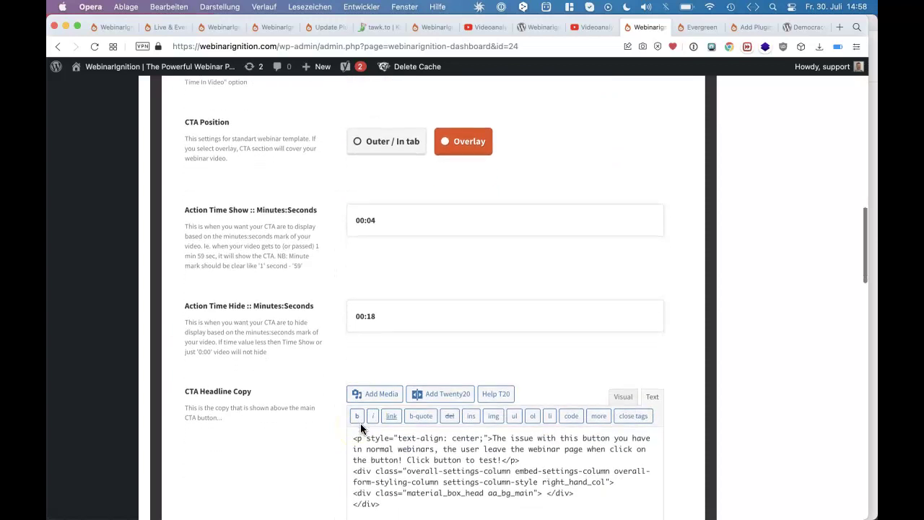
{"action": "scroll", "coordinate": [360, 429], "scroll_direction": "down", "scroll_amount": 4}
{"action": "left_click", "coordinate": [634, 216]}
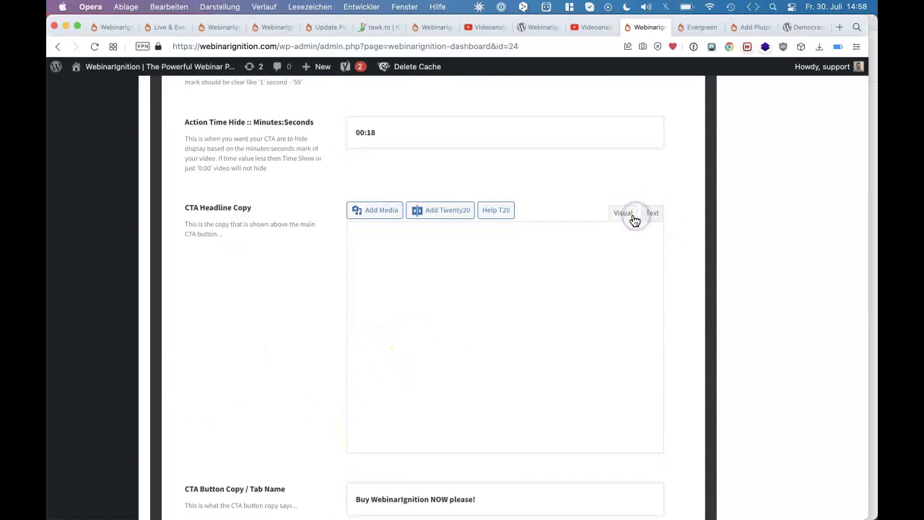
{"action": "triple_click", "coordinate": [482, 264]}
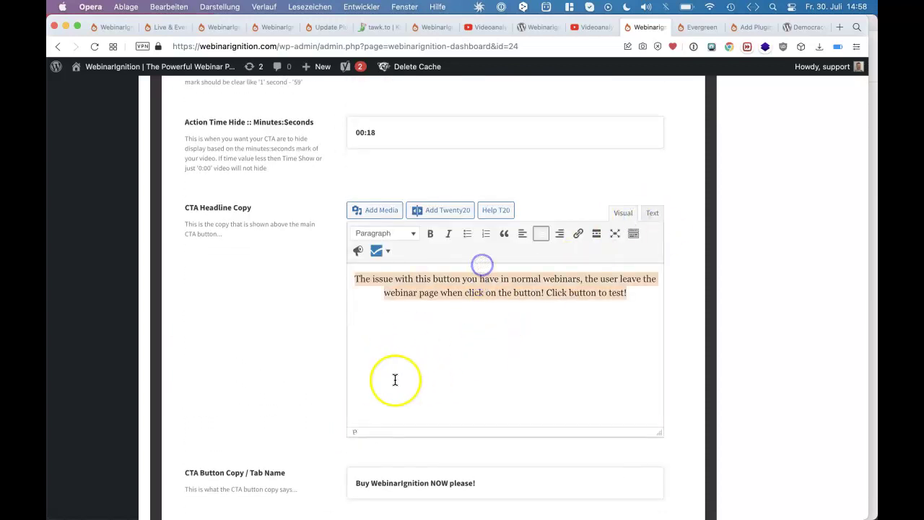
Step: Examine the default CTA's button copy, button URL and section maximum width fields
{"action": "scroll", "coordinate": [327, 380], "scroll_direction": "down", "scroll_amount": 5}
{"action": "left_click", "coordinate": [490, 200]}
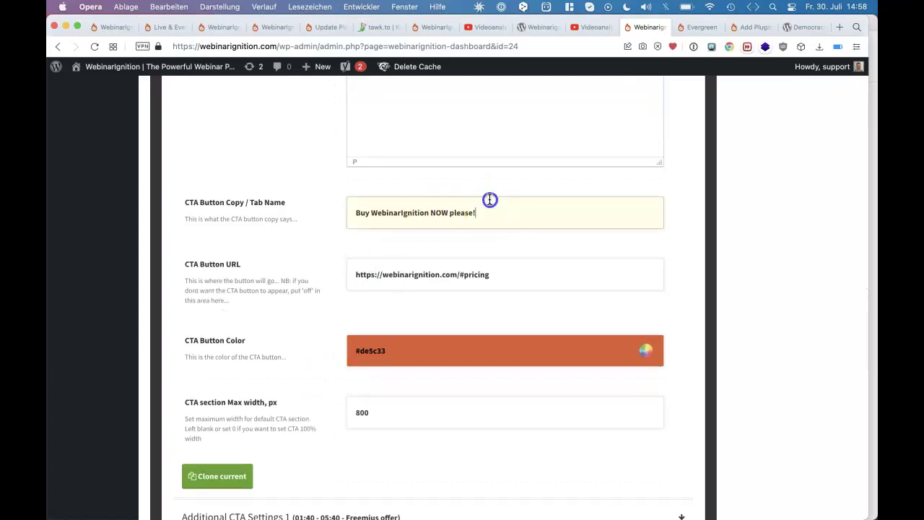
{"action": "left_click", "coordinate": [509, 282]}
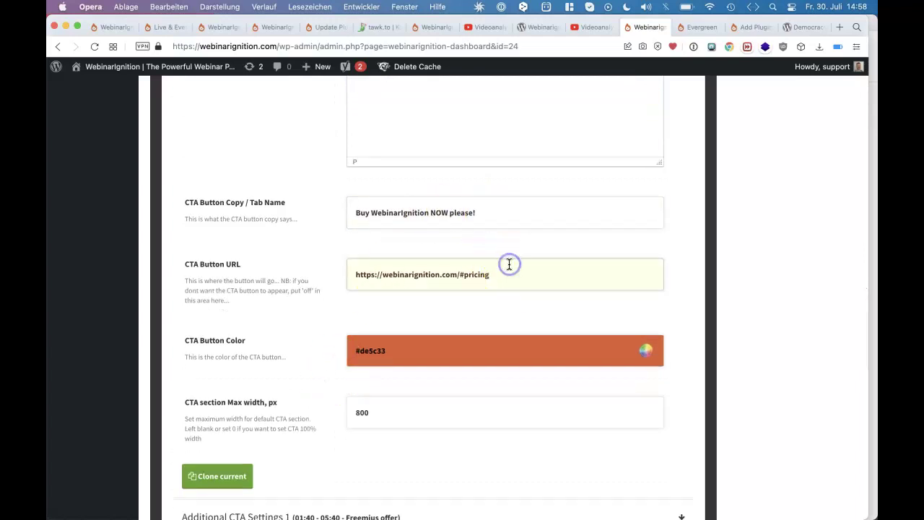
{"action": "left_click", "coordinate": [441, 396]}
{"action": "left_click", "coordinate": [440, 395]}
{"action": "left_click_drag", "start_coordinate": [513, 277], "coordinate": [513, 246]}
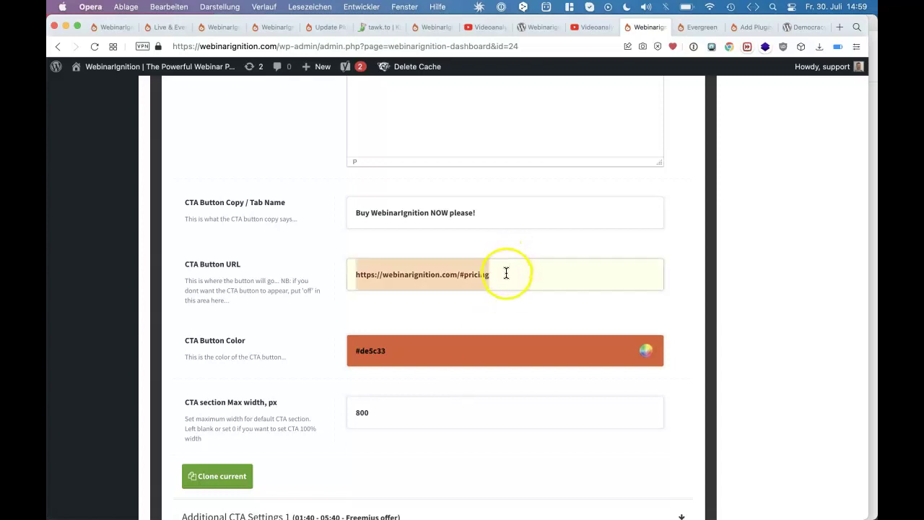
{"action": "left_click", "coordinate": [525, 223]}
{"action": "left_click_drag", "start_coordinate": [525, 198], "coordinate": [250, 244]}
Step: Review the default CTA from its title and show and hide times through its headline copy and button fields
{"action": "scroll", "coordinate": [254, 239], "scroll_direction": "up", "scroll_amount": 4}
{"action": "scroll", "coordinate": [254, 242], "scroll_direction": "up", "scroll_amount": 10}
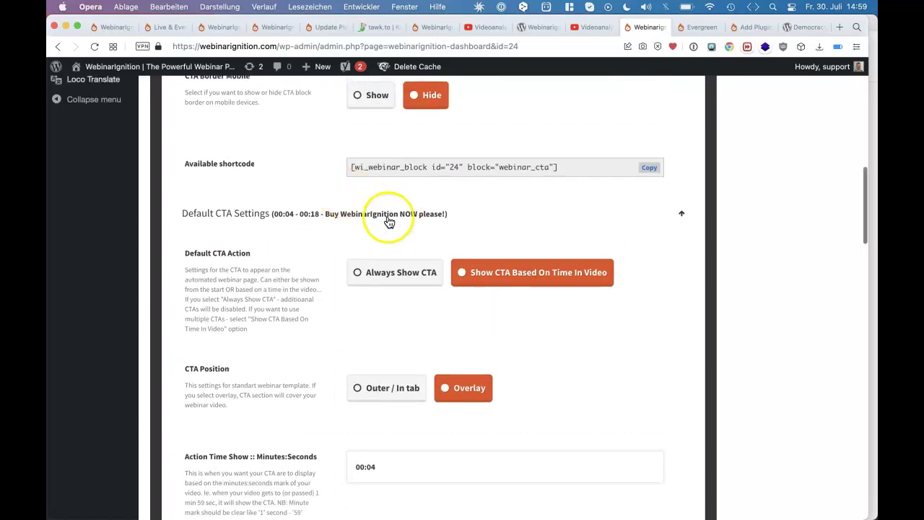
{"action": "scroll", "coordinate": [289, 282], "scroll_direction": "down", "scroll_amount": 3}
{"action": "scroll", "coordinate": [270, 304], "scroll_direction": "down", "scroll_amount": 13}
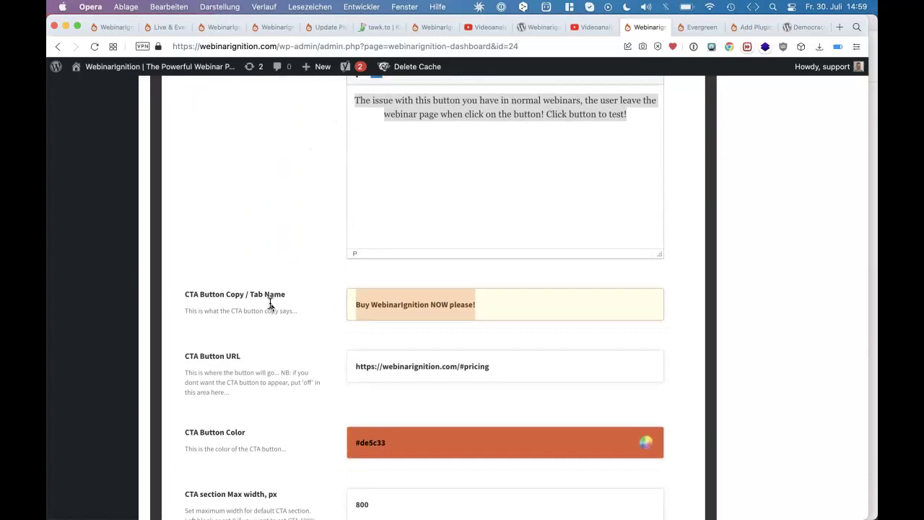
{"action": "scroll", "coordinate": [269, 304], "scroll_direction": "up", "scroll_amount": 3}
{"action": "left_click", "coordinate": [403, 280]}
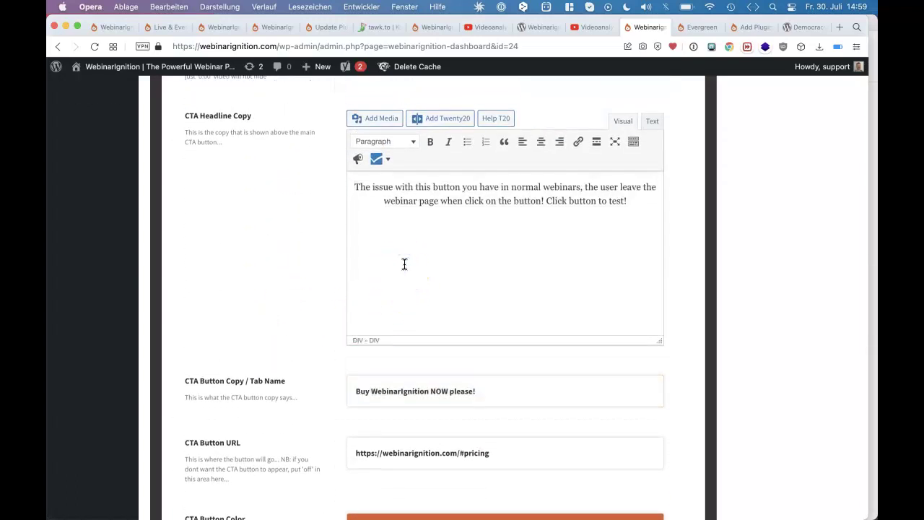
{"action": "scroll", "coordinate": [405, 264], "scroll_direction": "up", "scroll_amount": 7}
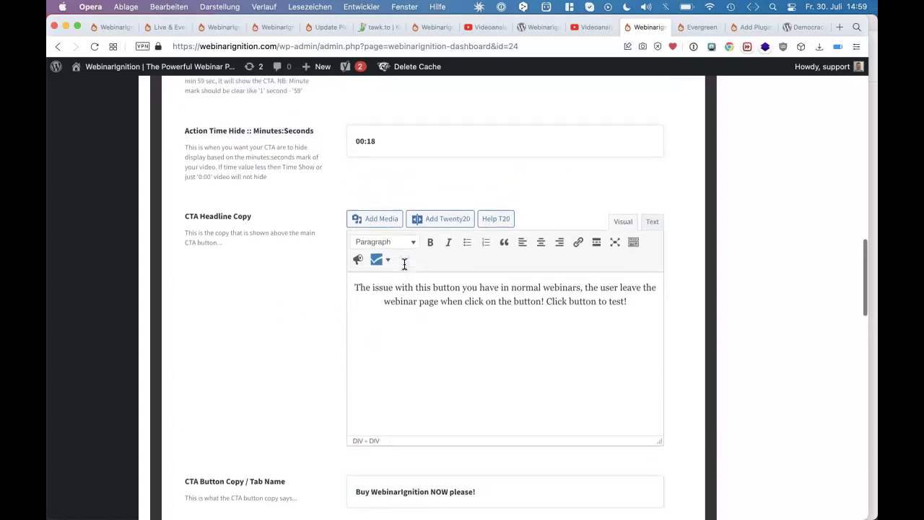
{"action": "scroll", "coordinate": [404, 264], "scroll_direction": "up", "scroll_amount": 6}
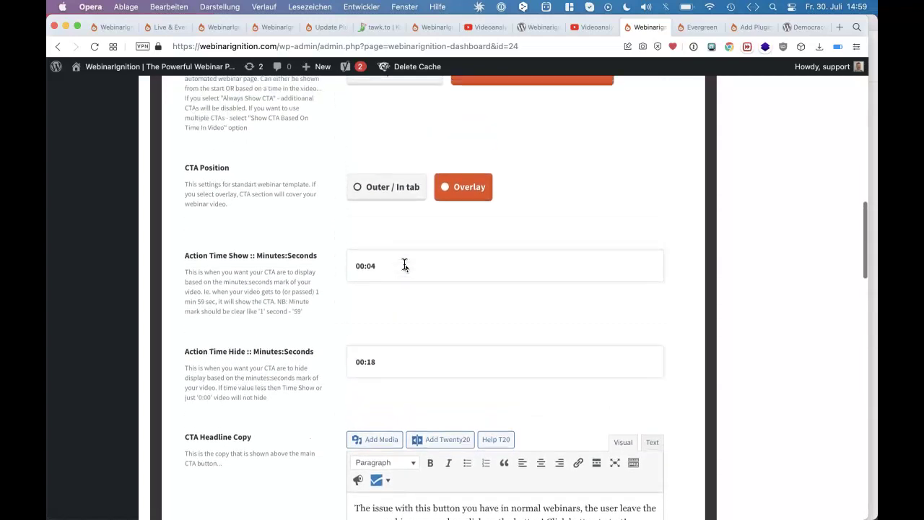
Step: Try the Outer / In tab position for the default CTA and return it to Overlay
{"action": "left_click", "coordinate": [380, 329]}
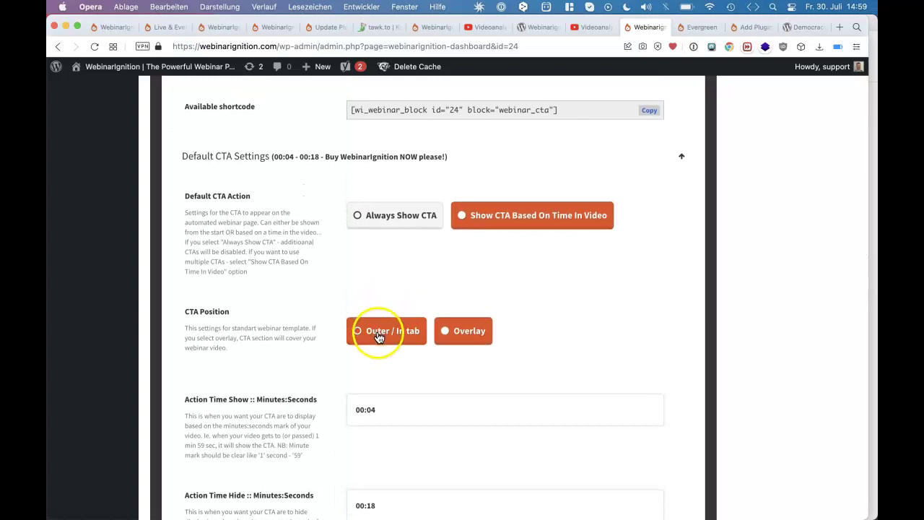
{"action": "left_click", "coordinate": [452, 330]}
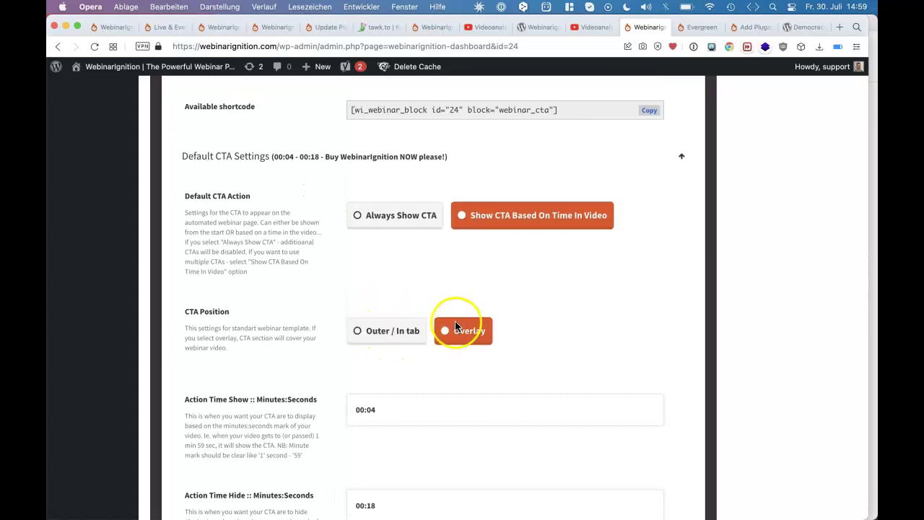
{"action": "left_click", "coordinate": [405, 343]}
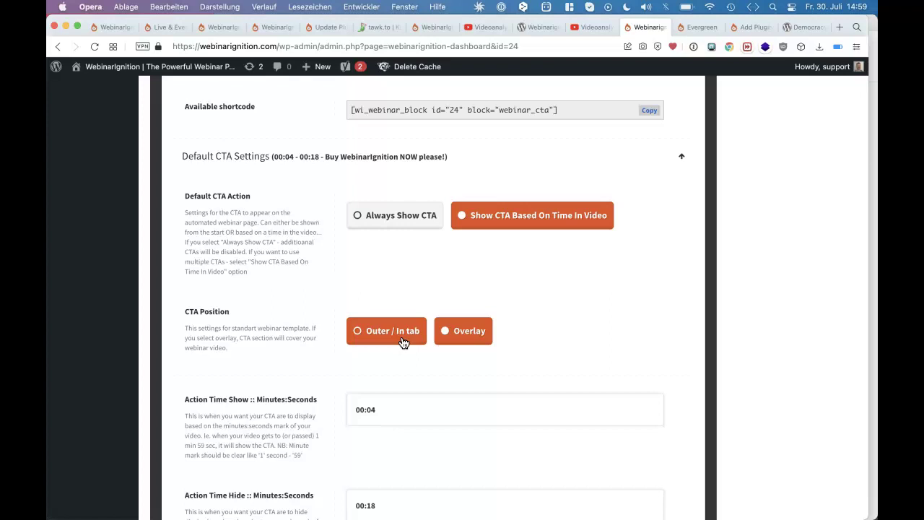
{"action": "left_click", "coordinate": [406, 335]}
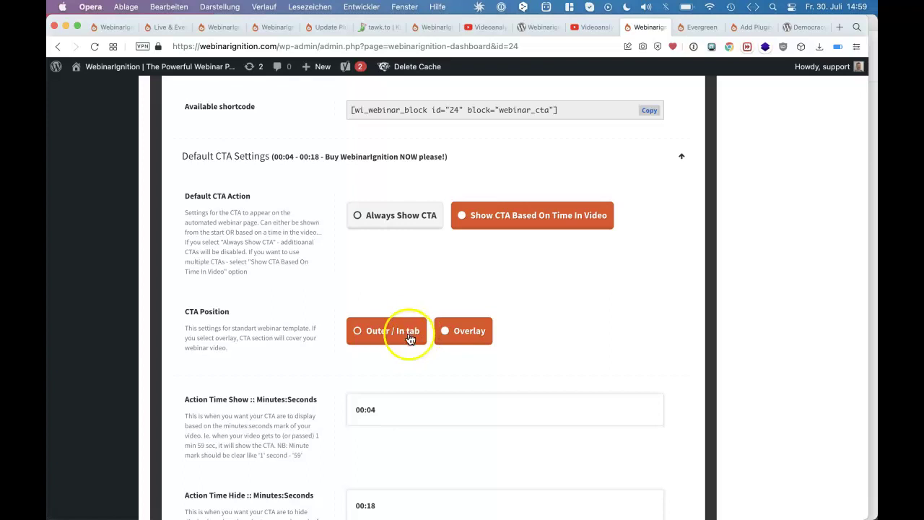
{"action": "left_click", "coordinate": [475, 338]}
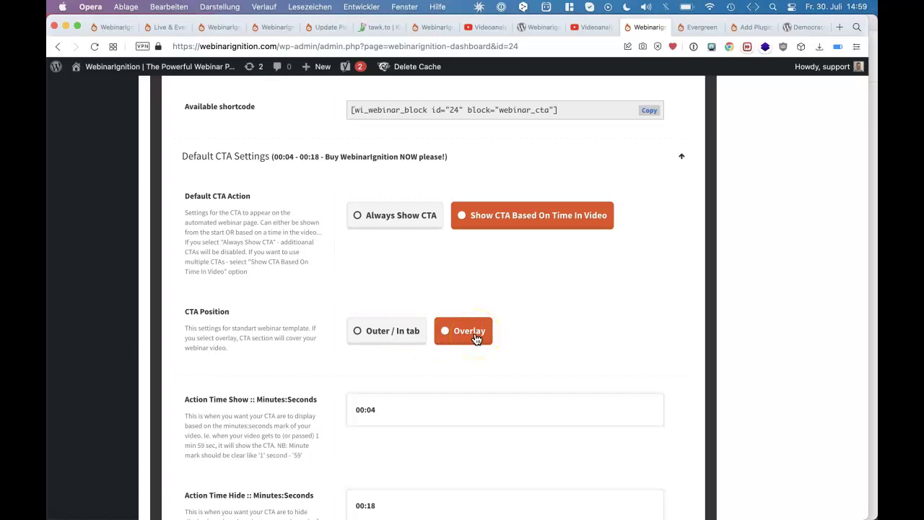
Step: Return to the evergreen webinar preview, inspect the checkout area and turn on responsive device emulation
{"action": "left_click", "coordinate": [697, 29]}
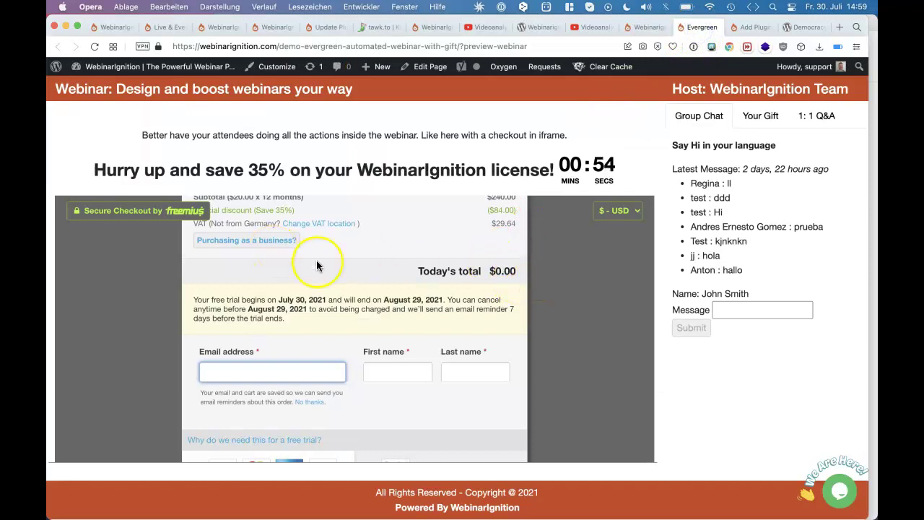
{"action": "scroll", "coordinate": [405, 318], "scroll_direction": "up", "scroll_amount": 5}
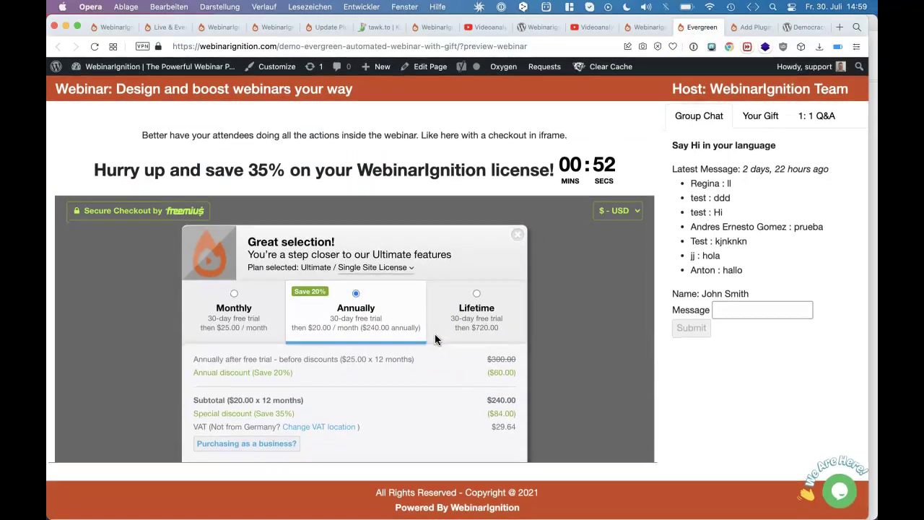
{"action": "right_click", "coordinate": [547, 339]}
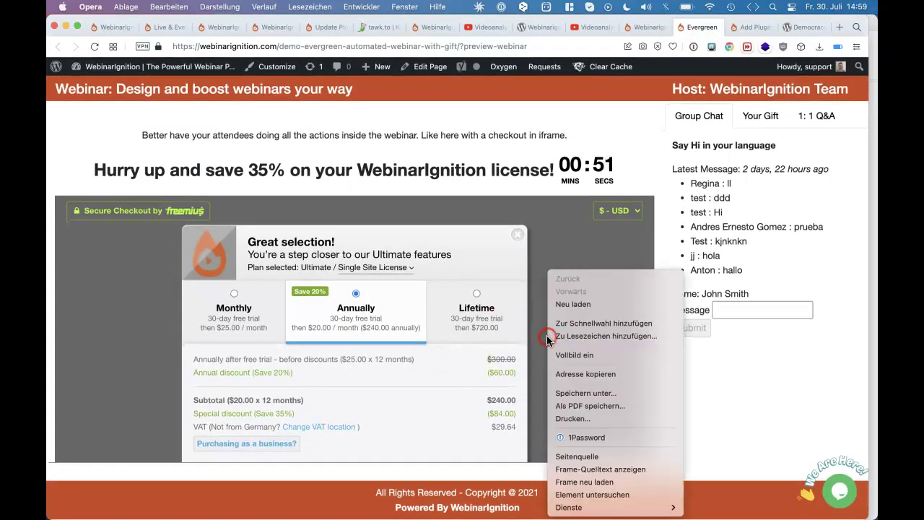
{"action": "left_click", "coordinate": [602, 495]}
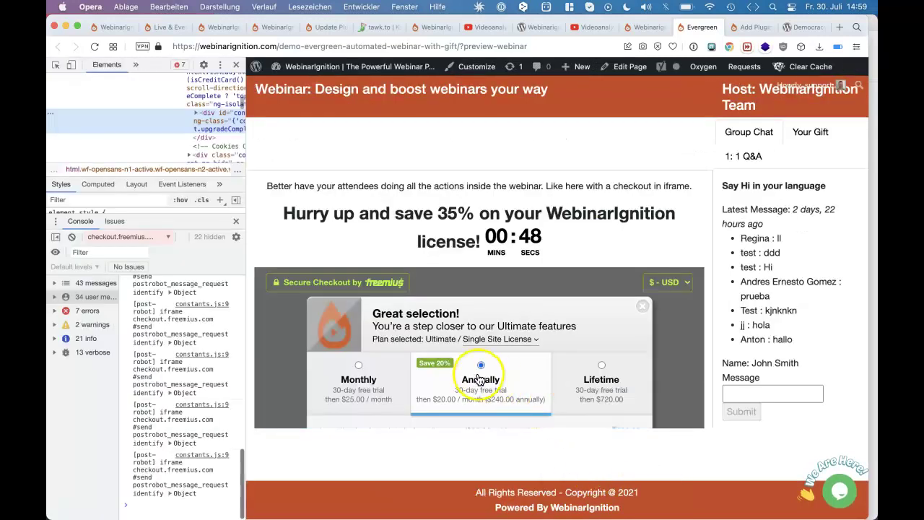
{"action": "left_click", "coordinate": [71, 64]}
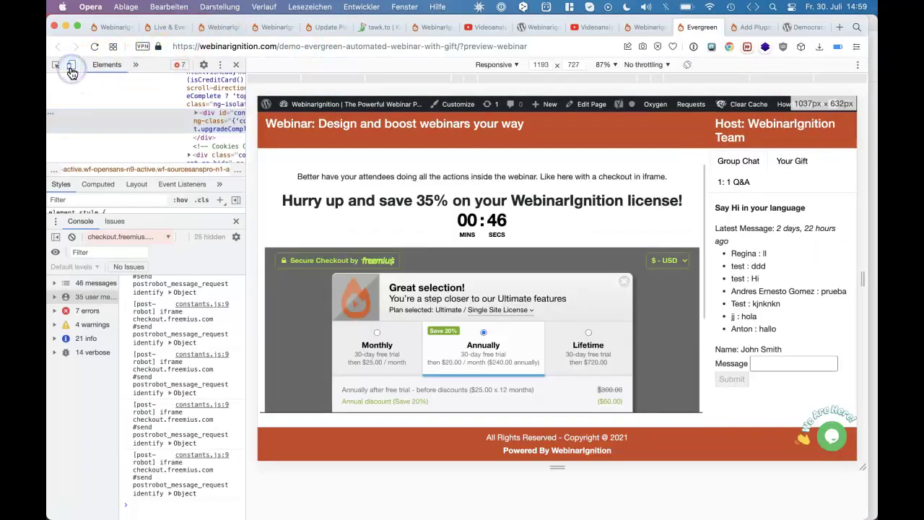
Step: Narrow the emulated viewport to 699 px wide and examine the checkout offer's layout below the video
{"action": "left_click_drag", "start_coordinate": [864, 281], "coordinate": [776, 278]}
{"action": "scroll", "coordinate": [738, 294], "scroll_direction": "down", "scroll_amount": 2}
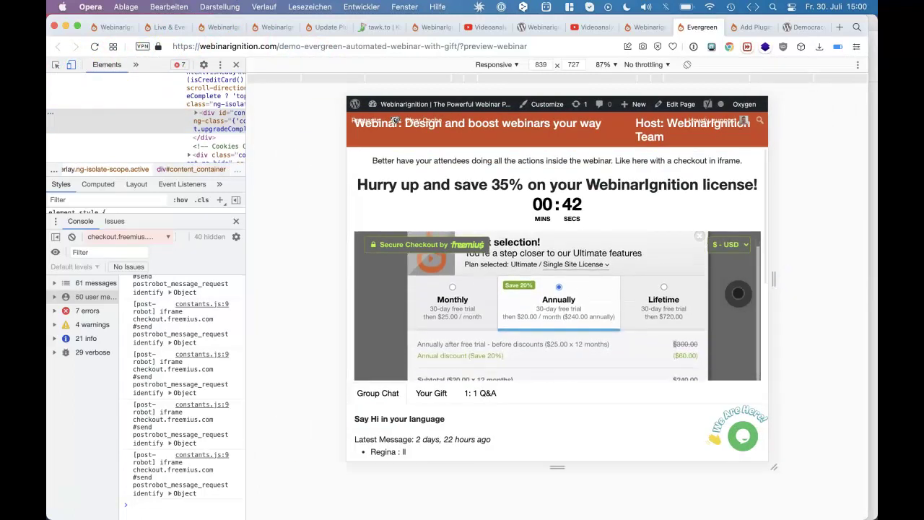
{"action": "left_click_drag", "start_coordinate": [774, 280], "coordinate": [737, 280]}
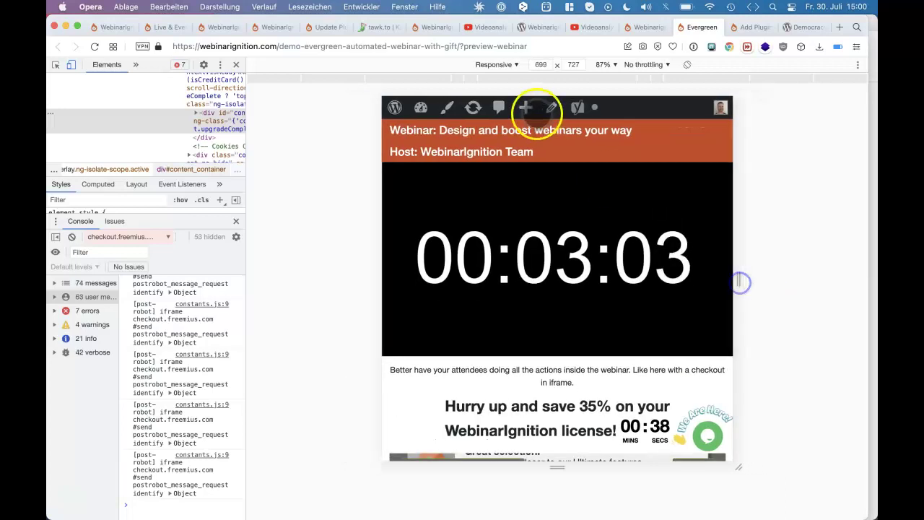
{"action": "scroll", "coordinate": [532, 374], "scroll_direction": "down", "scroll_amount": 10}
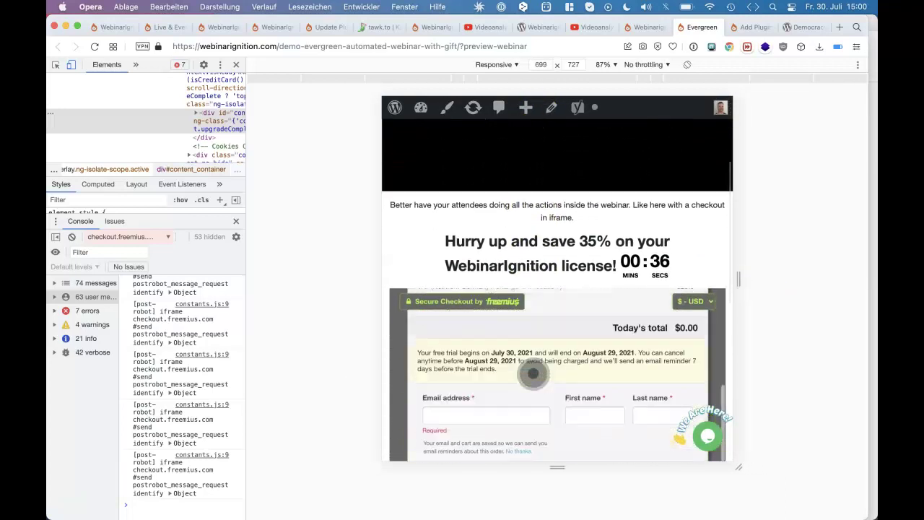
{"action": "scroll", "coordinate": [559, 249], "scroll_direction": "down", "scroll_amount": 5}
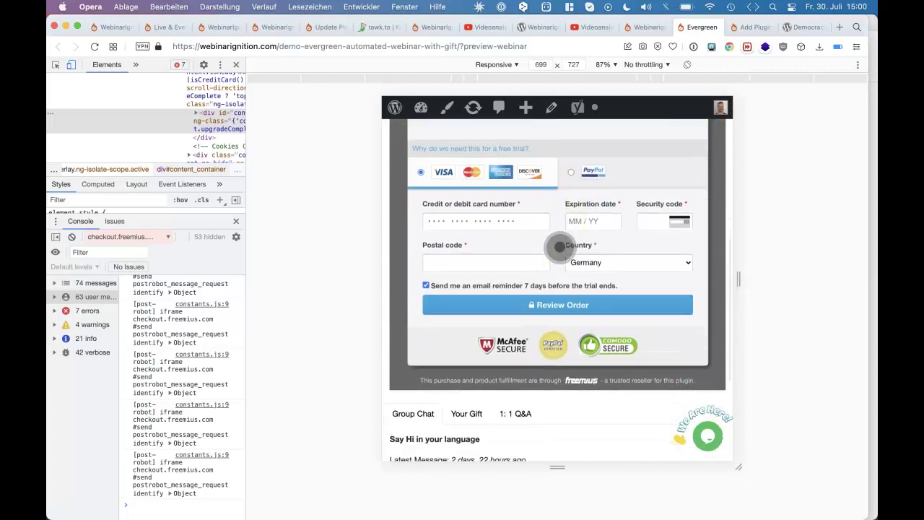
{"action": "scroll", "coordinate": [560, 248], "scroll_direction": "up", "scroll_amount": 10}
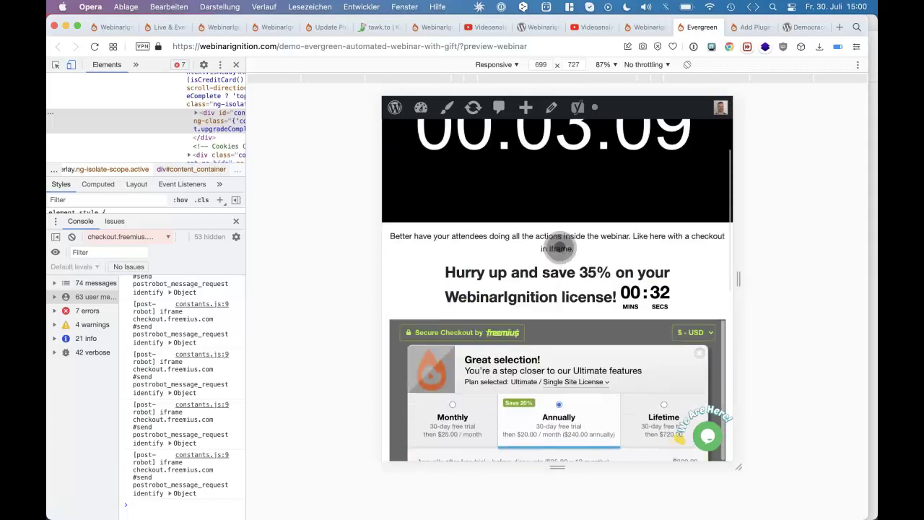
Step: Inspect the rest of the checkout offer, widen the emulated viewport to 1193 px and close the developer tools
{"action": "scroll", "coordinate": [587, 327], "scroll_direction": "down", "scroll_amount": 10}
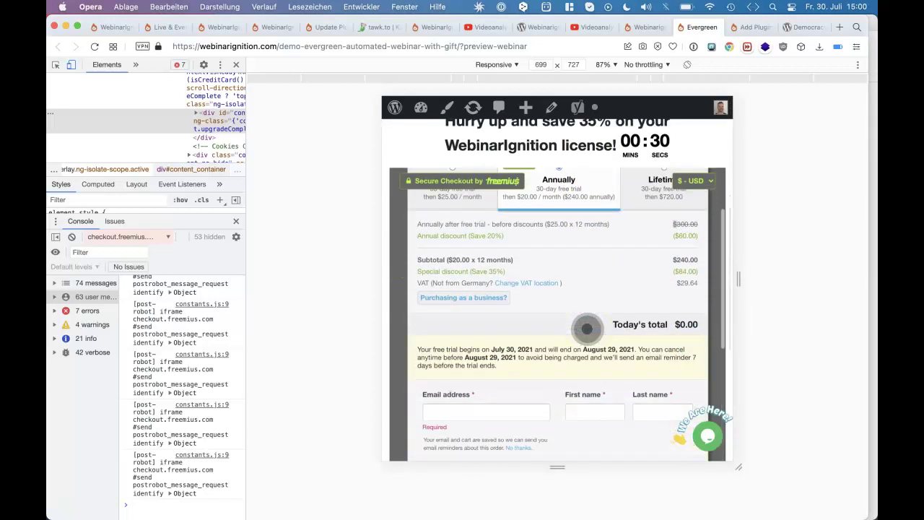
{"action": "left_click_drag", "start_coordinate": [739, 289], "coordinate": [870, 291]}
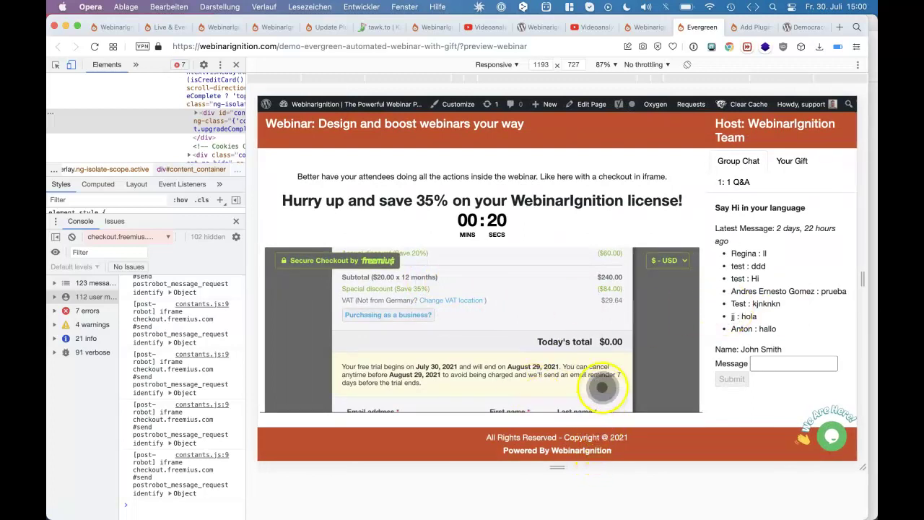
{"action": "left_click", "coordinate": [236, 64]}
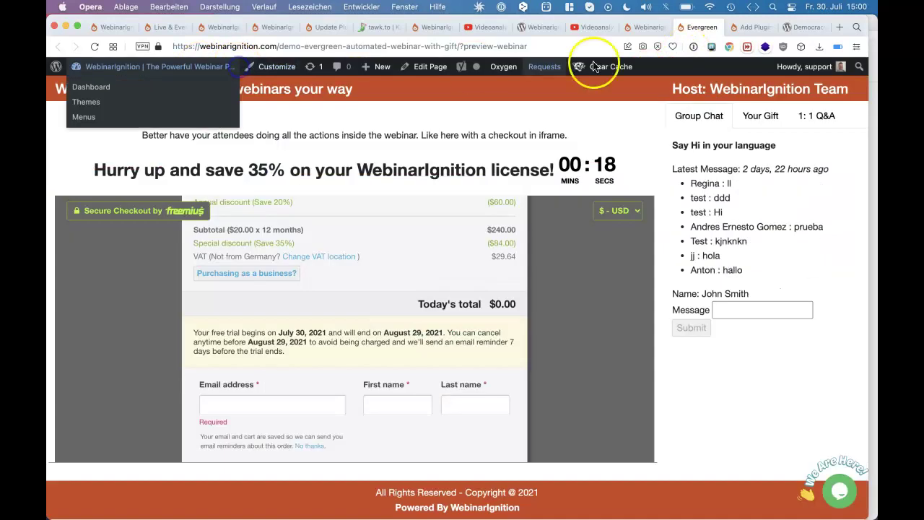
Step: Return to the webinar's CTA settings, review the default CTA's show and hide times and collapse its section
{"action": "left_click", "coordinate": [646, 28]}
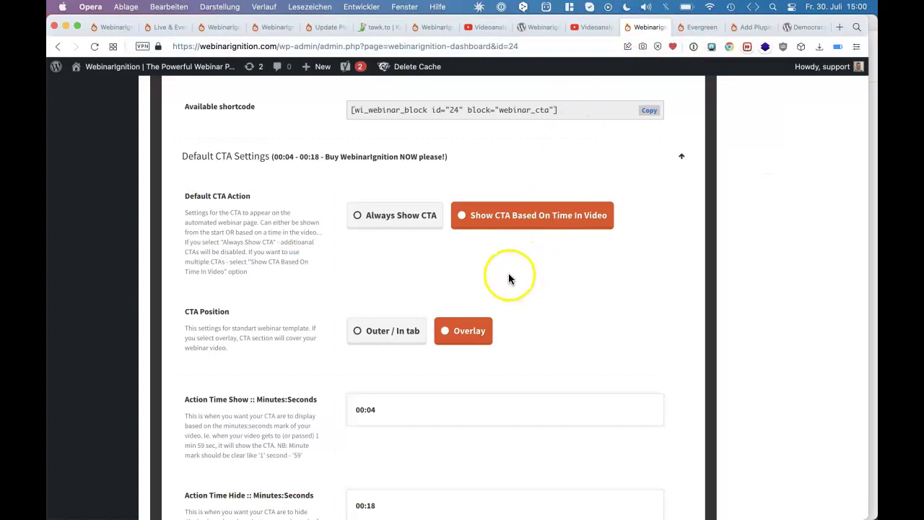
{"action": "scroll", "coordinate": [509, 277], "scroll_direction": "down", "scroll_amount": 5}
{"action": "scroll", "coordinate": [445, 258], "scroll_direction": "down", "scroll_amount": 3}
{"action": "scroll", "coordinate": [445, 258], "scroll_direction": "up", "scroll_amount": 2}
{"action": "left_click", "coordinate": [426, 175]}
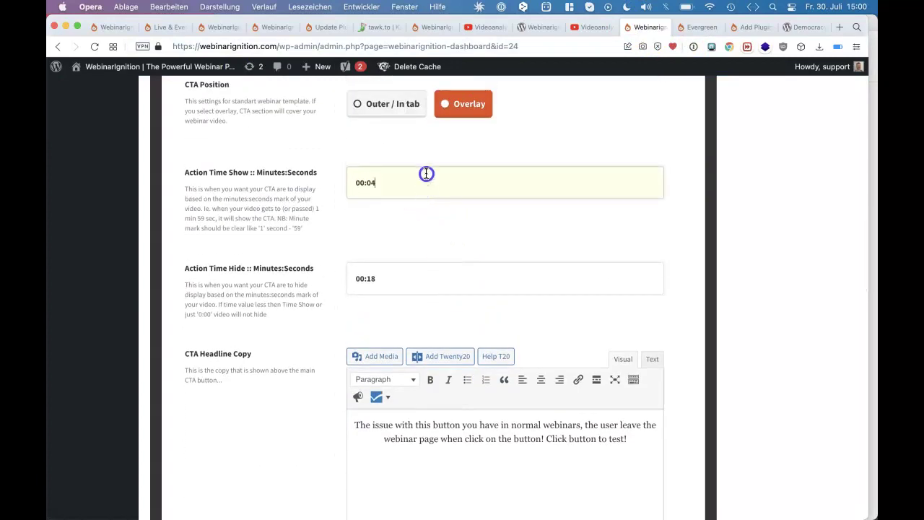
{"action": "key", "text": "super+a"}
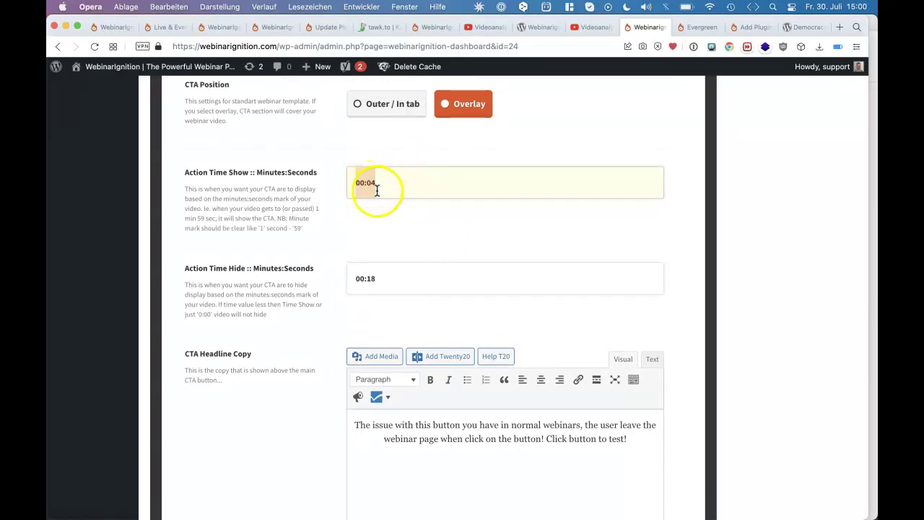
{"action": "scroll", "coordinate": [350, 236], "scroll_direction": "up", "scroll_amount": 5}
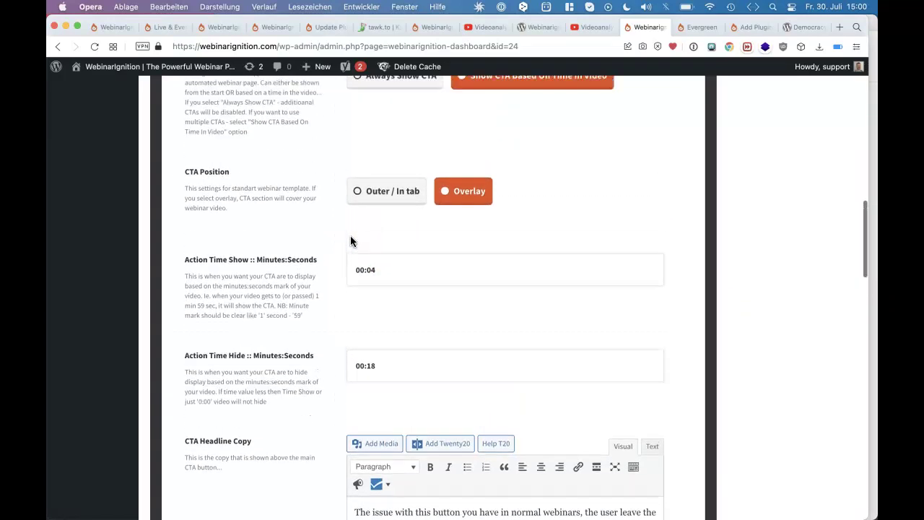
{"action": "left_click", "coordinate": [345, 189]}
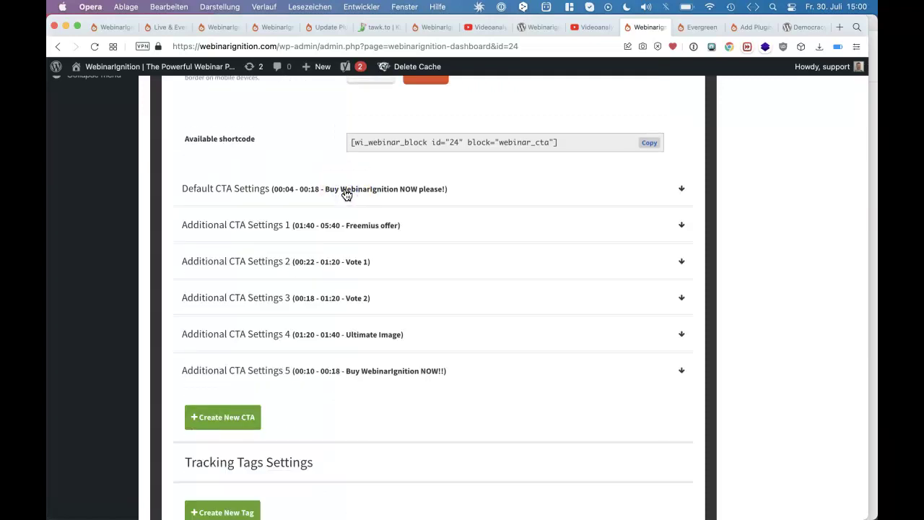
Step: Expand Additional CTA Settings 3 (Vote 2) and look over its position and show and hide times
{"action": "left_click", "coordinate": [320, 305]}
{"action": "scroll", "coordinate": [320, 238], "scroll_direction": "down", "scroll_amount": 3}
{"action": "scroll", "coordinate": [320, 170], "scroll_direction": "up", "scroll_amount": 3}
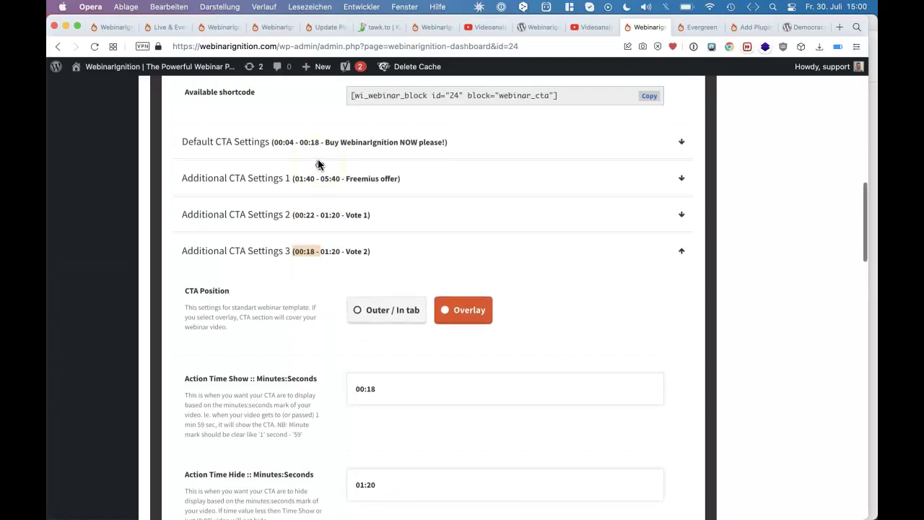
Step: Expand Additional CTA Settings 2 (Vote 1) and review its CTA position and its show and hide times
{"action": "left_click", "coordinate": [299, 216]}
{"action": "left_click_drag", "start_coordinate": [307, 217], "coordinate": [198, 205]}
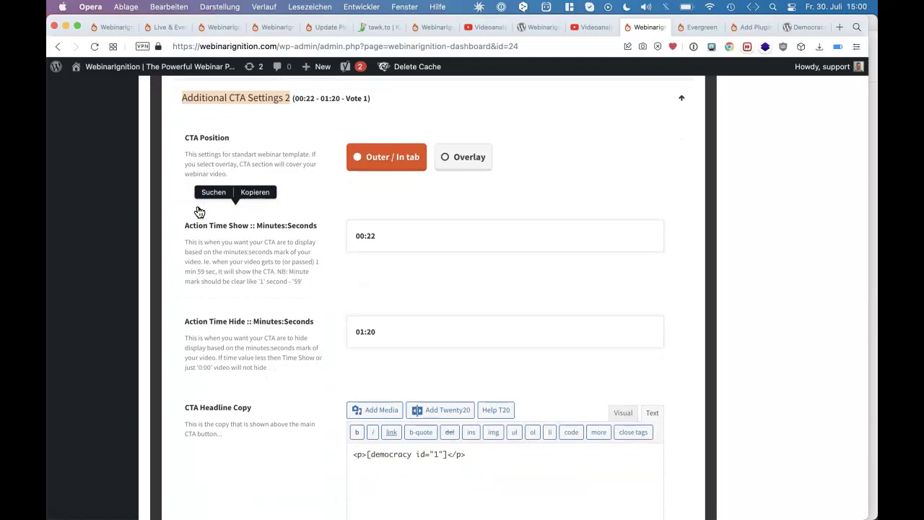
{"action": "left_click", "coordinate": [169, 158]}
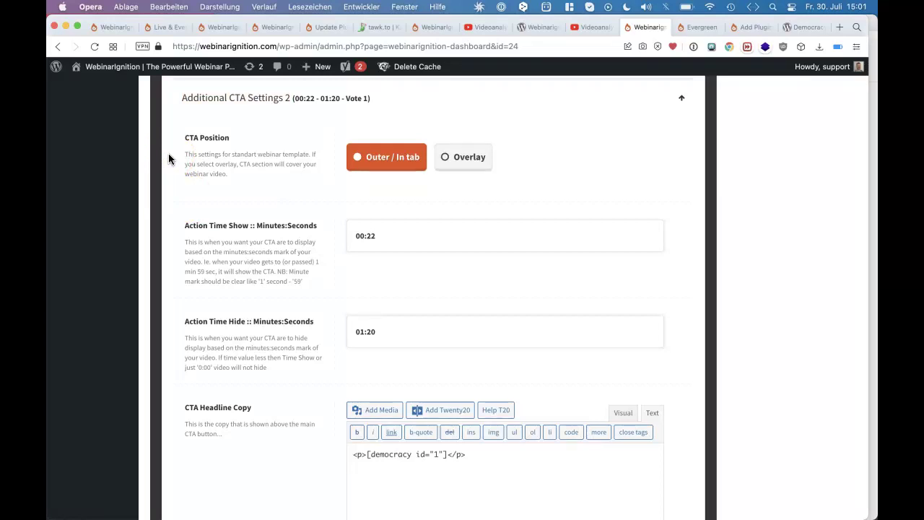
{"action": "scroll", "coordinate": [202, 161], "scroll_direction": "down", "scroll_amount": 1}
{"action": "left_click", "coordinate": [385, 221]}
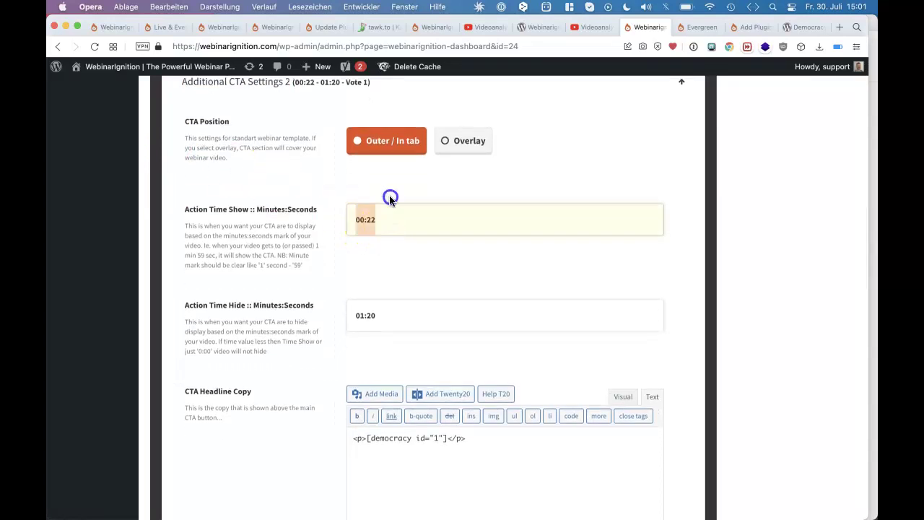
{"action": "left_click", "coordinate": [388, 304]}
{"action": "left_click", "coordinate": [384, 312]}
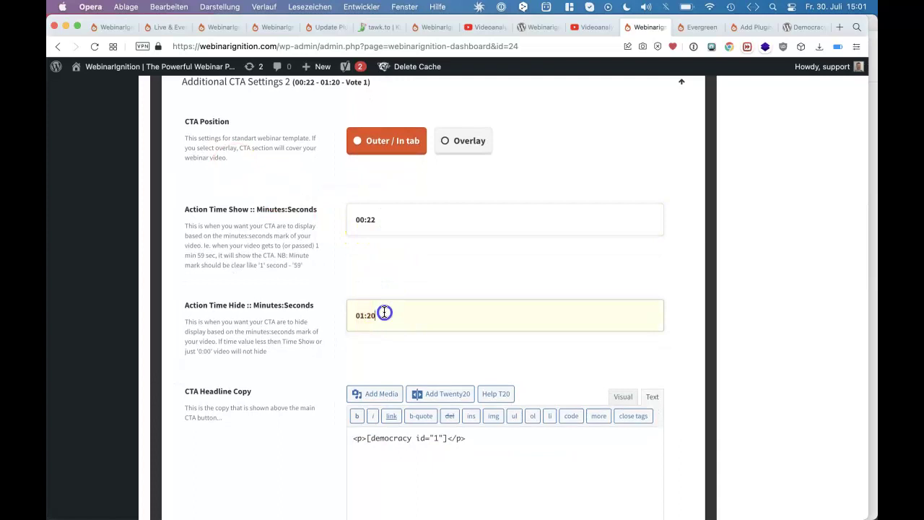
Step: Review the Vote 1 CTA's headline shortcode, tab name, button URL, button color and section max width
{"action": "scroll", "coordinate": [384, 312], "scroll_direction": "down", "scroll_amount": 2}
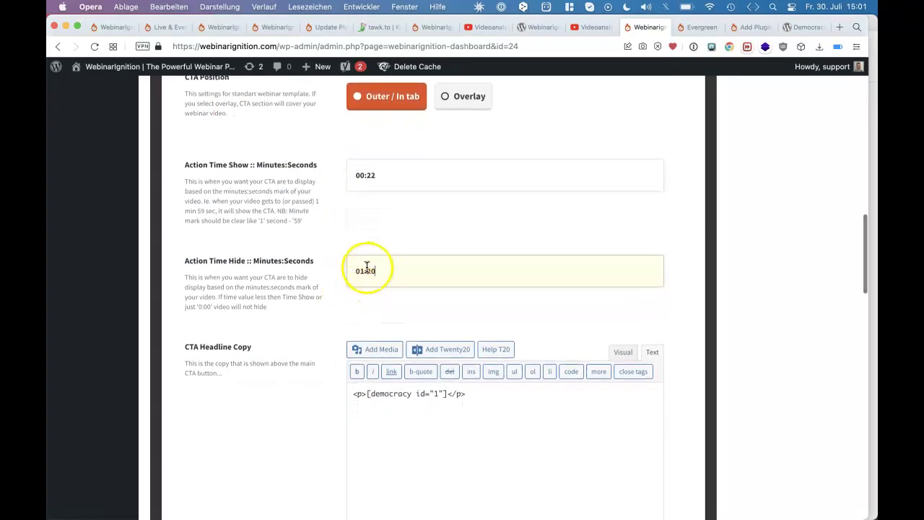
{"action": "scroll", "coordinate": [342, 309], "scroll_direction": "down", "scroll_amount": 5}
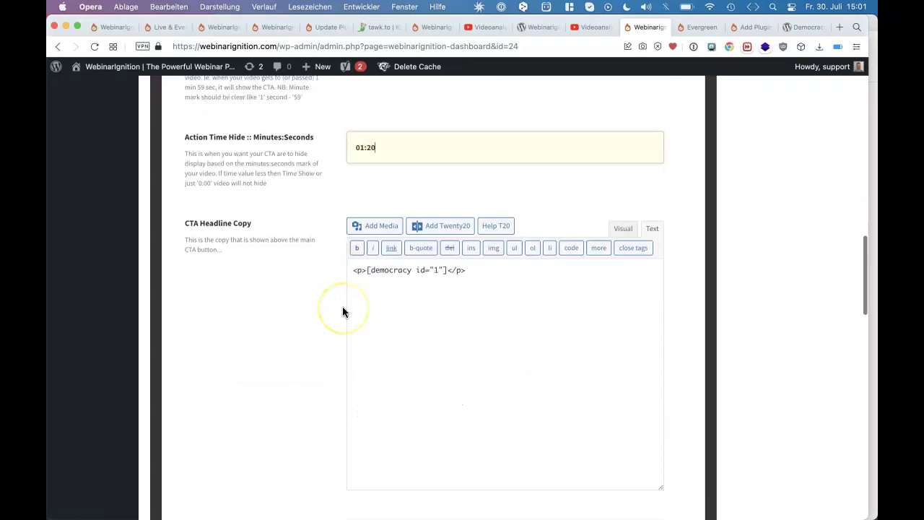
{"action": "left_click", "coordinate": [486, 211]}
{"action": "left_click_drag", "start_coordinate": [486, 212], "coordinate": [486, 196]}
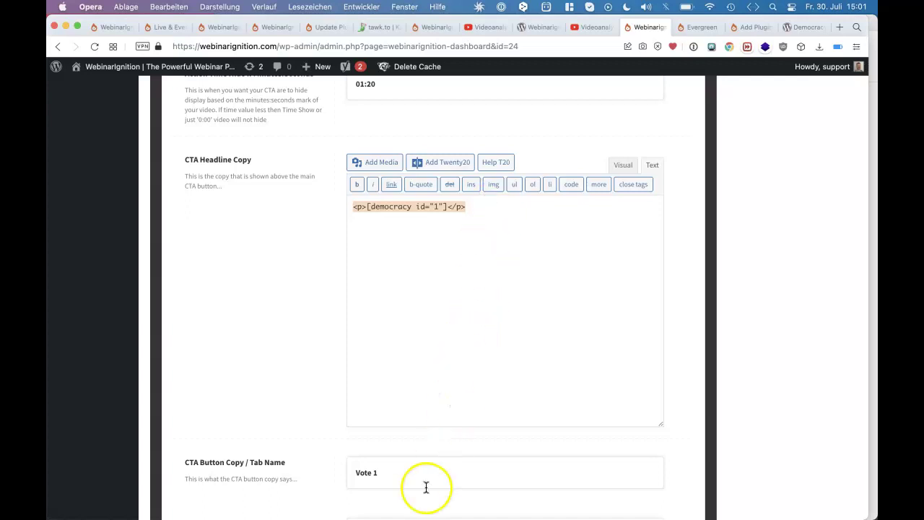
{"action": "scroll", "coordinate": [427, 487], "scroll_direction": "down", "scroll_amount": 3}
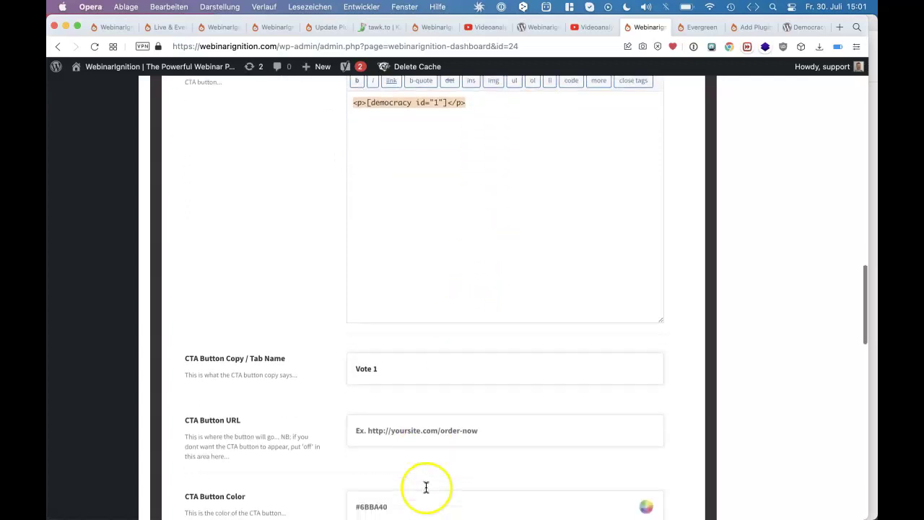
{"action": "left_click", "coordinate": [509, 421]}
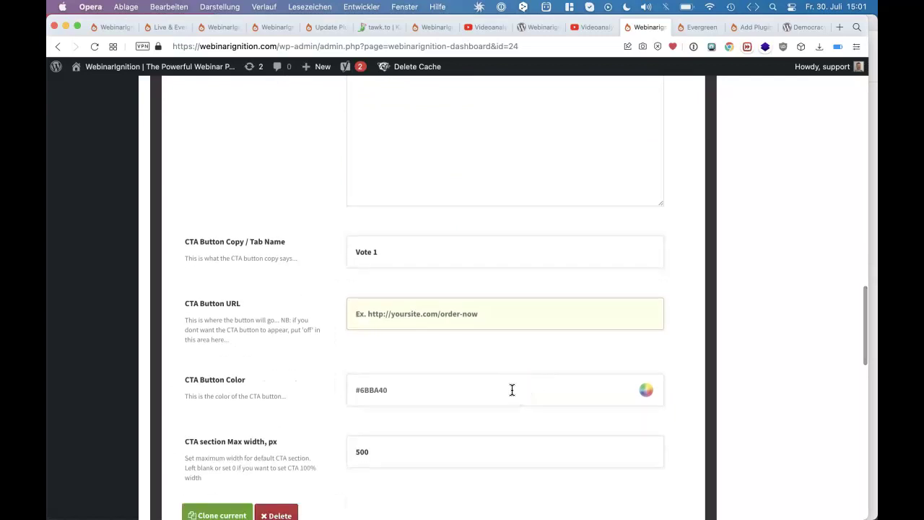
{"action": "double_click", "coordinate": [442, 444]}
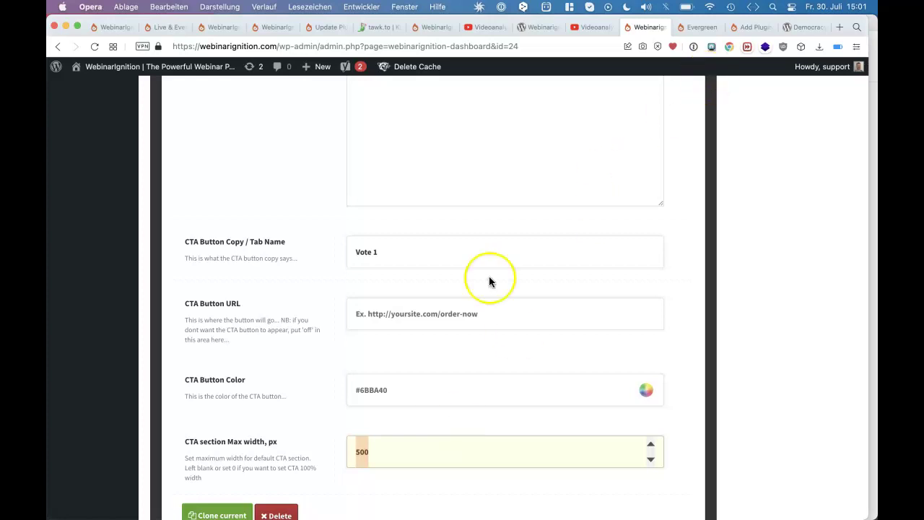
Step: Go back up to the Vote 1 CTA's timing fields and recheck when it shows and hides
{"action": "left_click", "coordinate": [334, 340]}
{"action": "scroll", "coordinate": [334, 340], "scroll_direction": "up", "scroll_amount": 3}
{"action": "scroll", "coordinate": [334, 338], "scroll_direction": "up", "scroll_amount": 8}
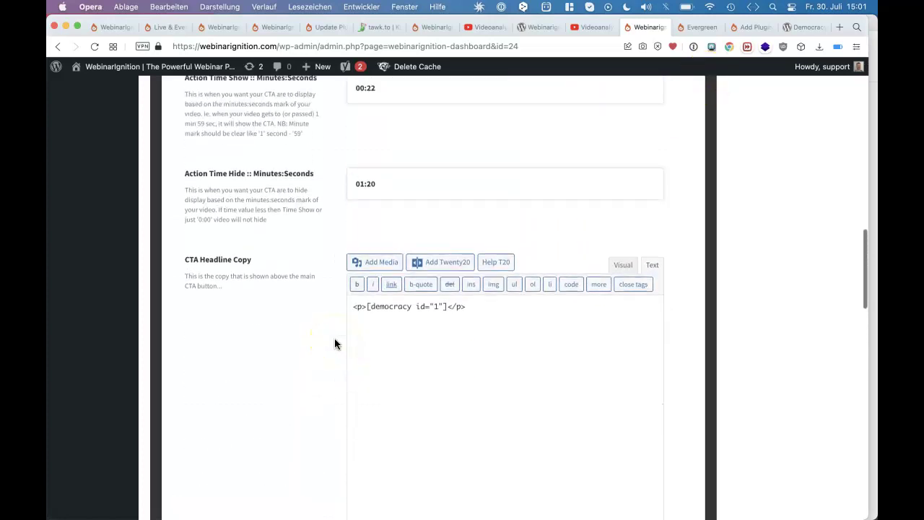
{"action": "left_click", "coordinate": [388, 188]}
{"action": "left_click", "coordinate": [378, 275]}
{"action": "left_click", "coordinate": [381, 183]}
{"action": "left_click", "coordinate": [389, 279]}
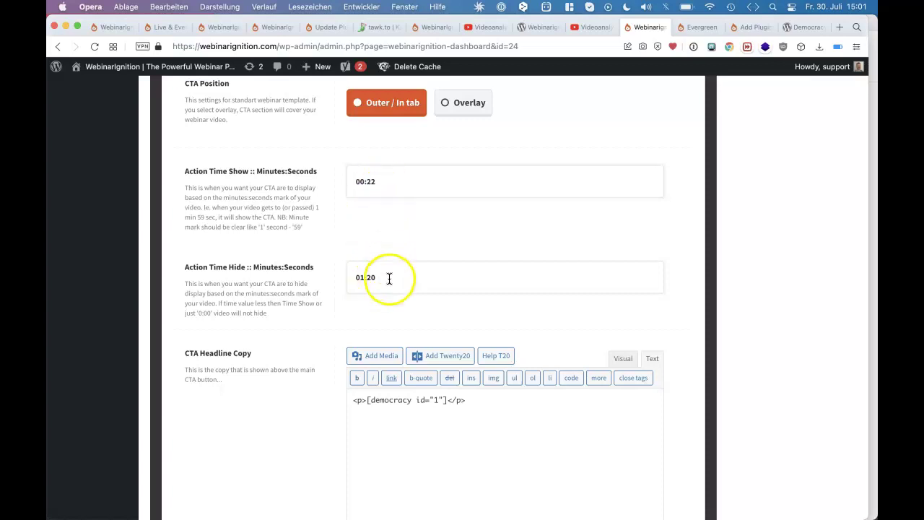
Step: Open a fresh preview of the webinar page from the Webinar Settings, close the old preview and view the new one
{"action": "left_click", "coordinate": [706, 29]}
{"action": "left_click", "coordinate": [648, 27]}
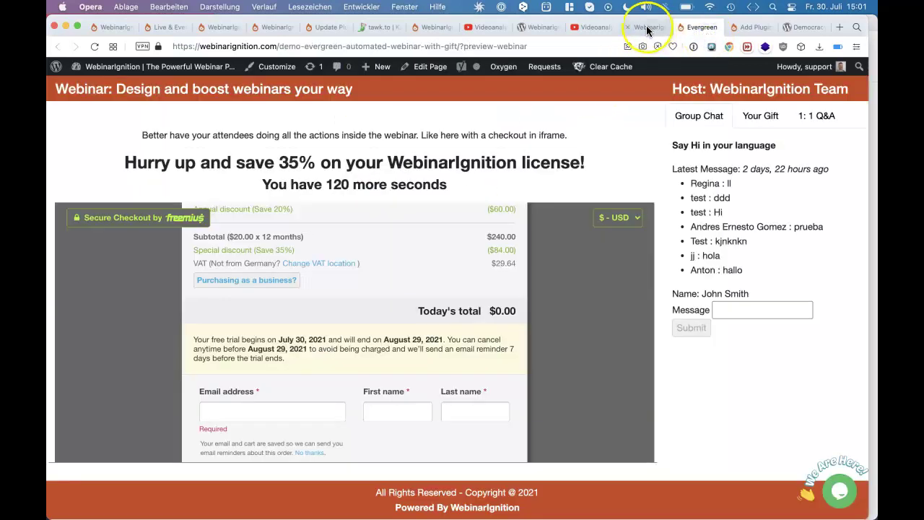
{"action": "scroll", "coordinate": [634, 127], "scroll_direction": "up", "scroll_amount": 10}
{"action": "scroll", "coordinate": [634, 126], "scroll_direction": "up", "scroll_amount": 5}
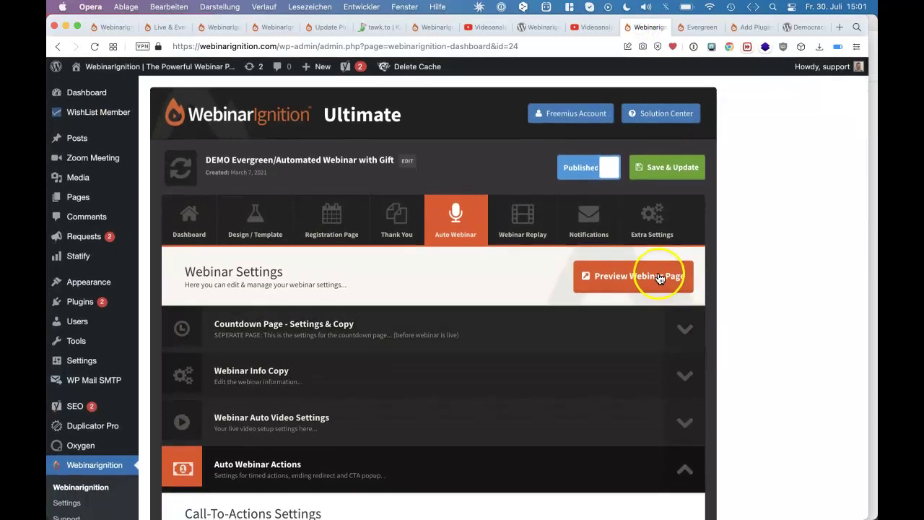
{"action": "left_click", "coordinate": [659, 277]}
{"action": "left_click", "coordinate": [703, 29]}
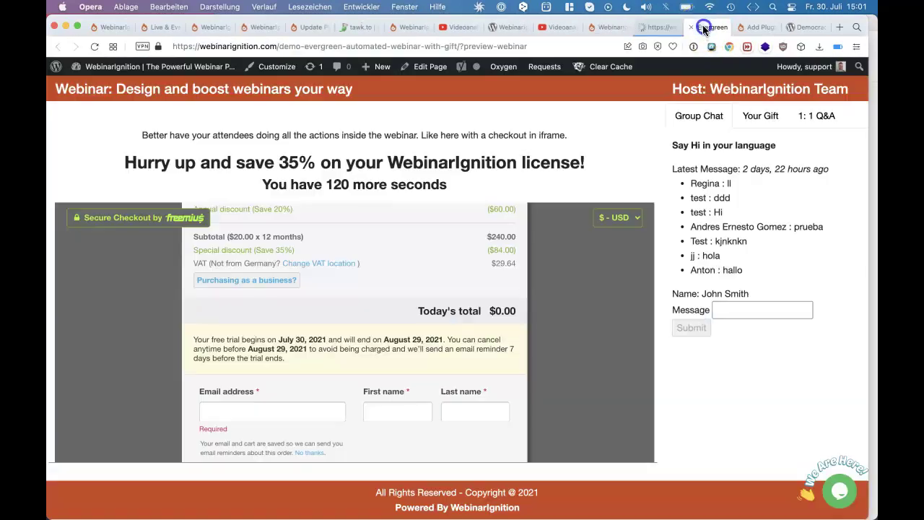
{"action": "left_click", "coordinate": [691, 27]}
{"action": "left_click", "coordinate": [657, 26]}
{"action": "left_click", "coordinate": [532, 160]}
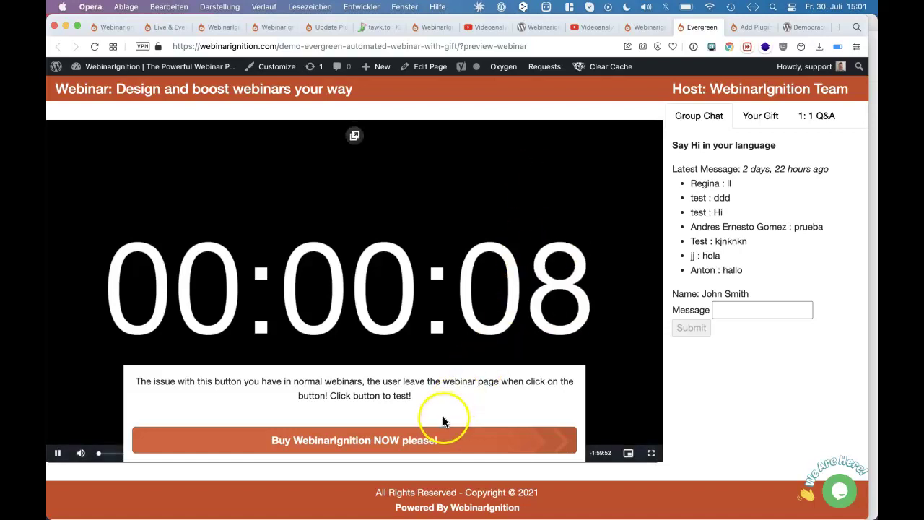
Step: Pop the webinar video out as picture-in-picture, skip to about the one-minute mark, and pause and resume playback
{"action": "left_click", "coordinate": [355, 135]}
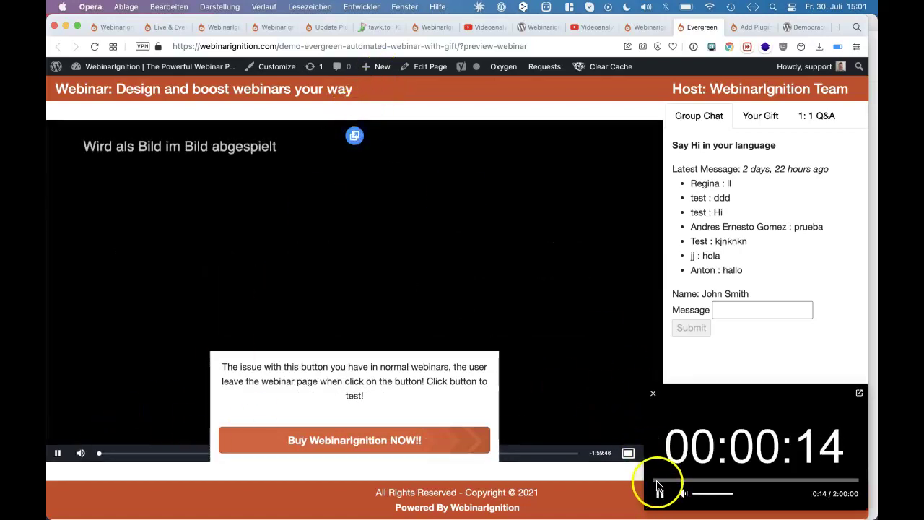
{"action": "left_click", "coordinate": [657, 481]}
{"action": "left_click", "coordinate": [657, 481]}
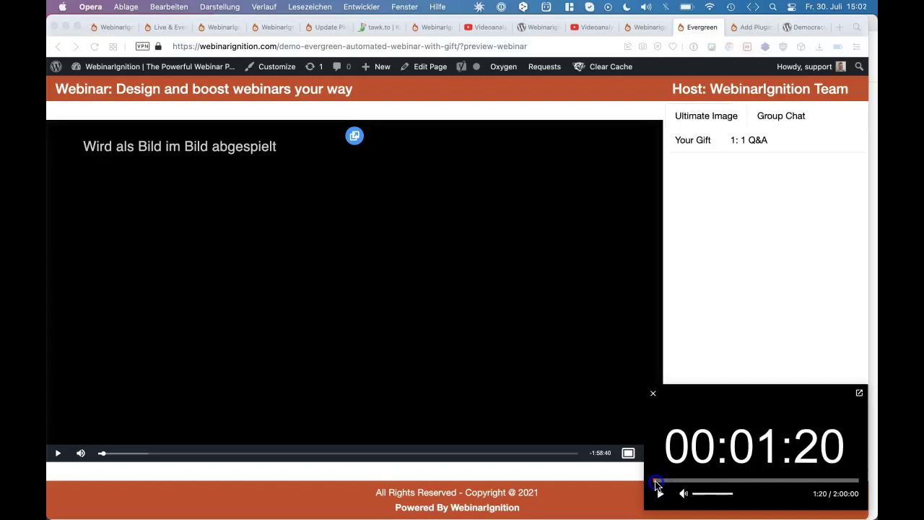
{"action": "left_click", "coordinate": [657, 481]}
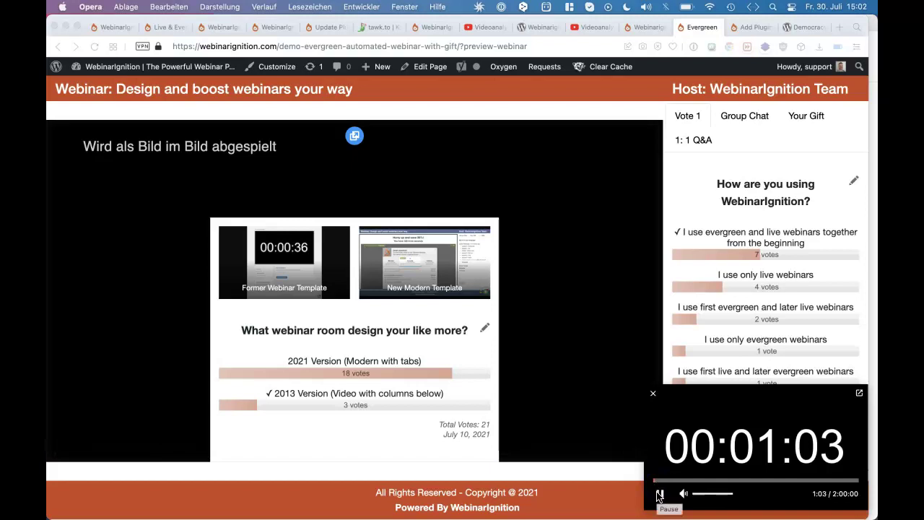
{"action": "left_click", "coordinate": [659, 496]}
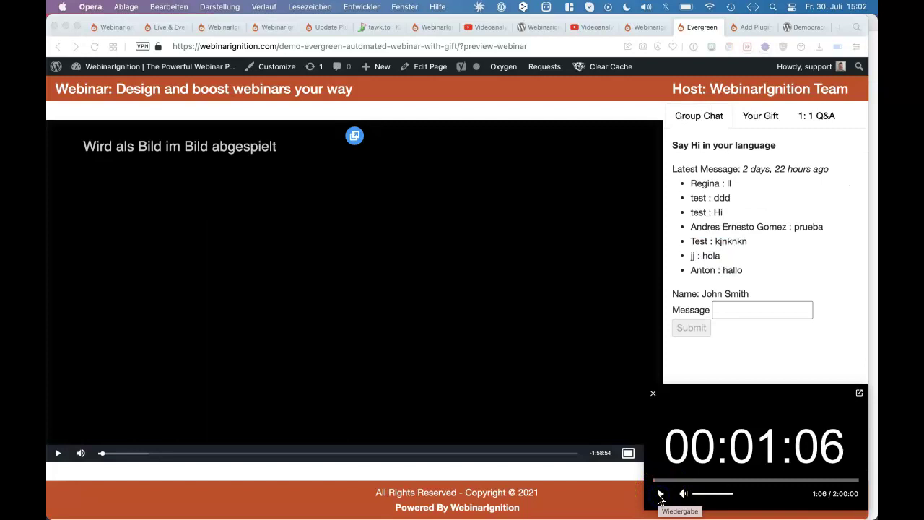
{"action": "left_click", "coordinate": [660, 495]}
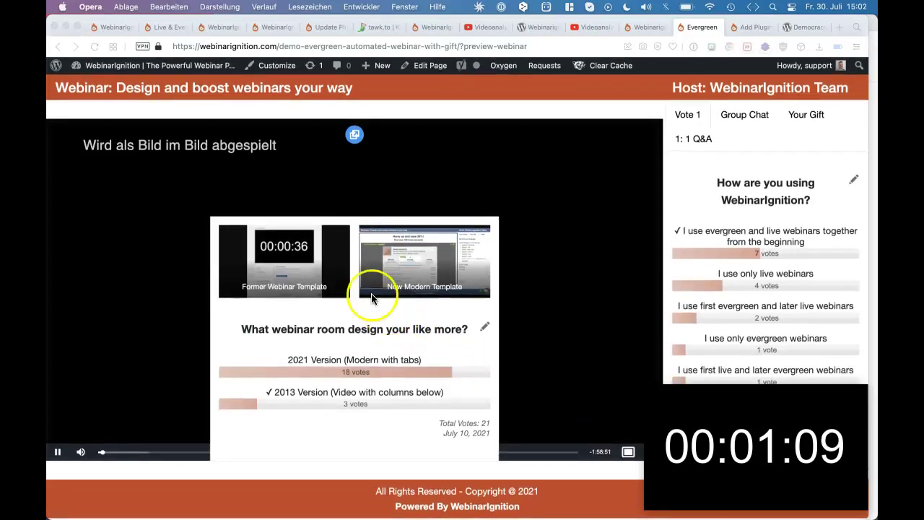
Step: Examine the overlay poll and the Vote 1 tab poll, and look through the Ultimate Image tab at 1:20
{"action": "mouse_move", "coordinate": [382, 406]}
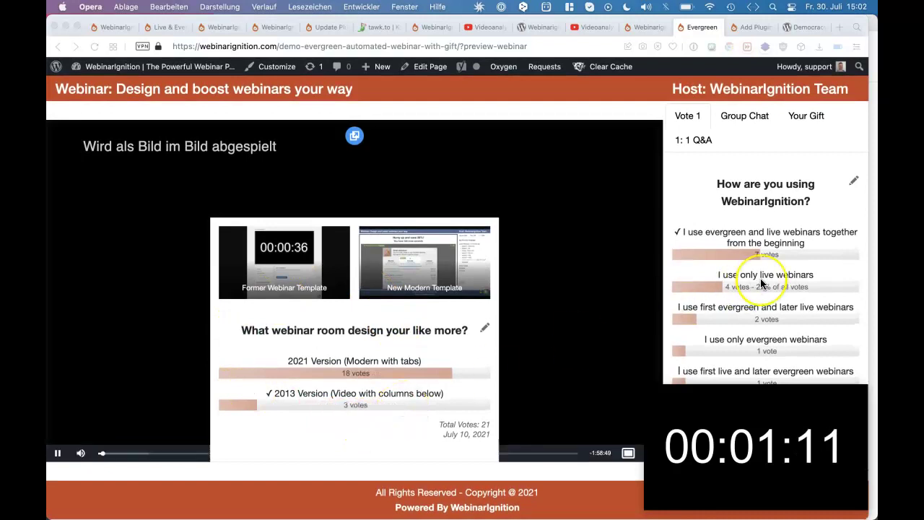
{"action": "mouse_move", "coordinate": [761, 284]}
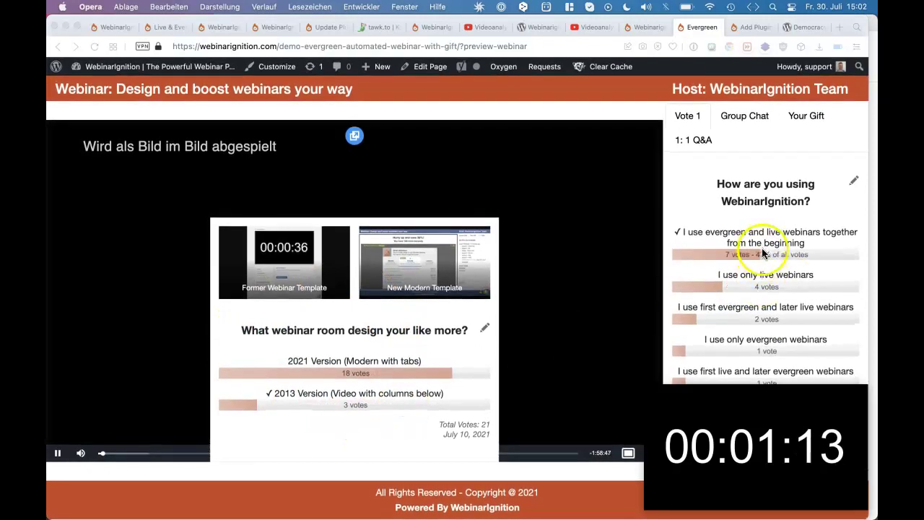
{"action": "left_click", "coordinate": [764, 255]}
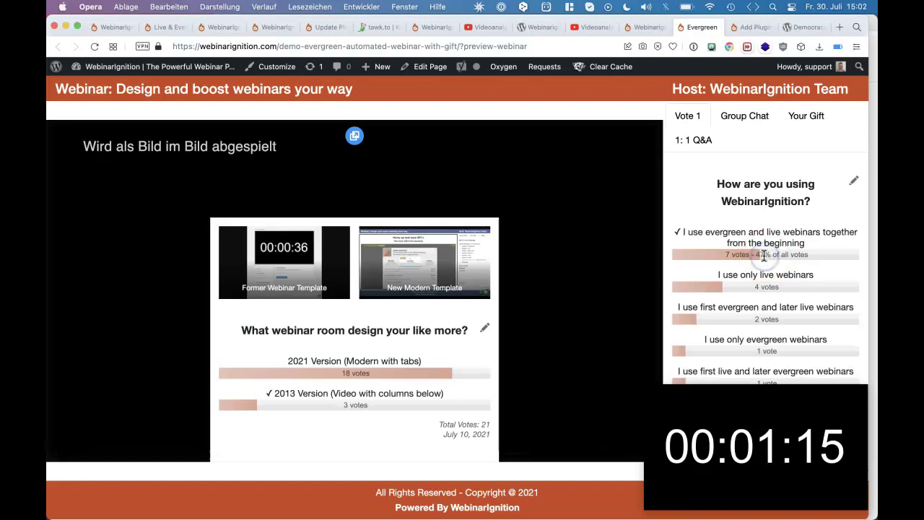
{"action": "mouse_move", "coordinate": [762, 499]}
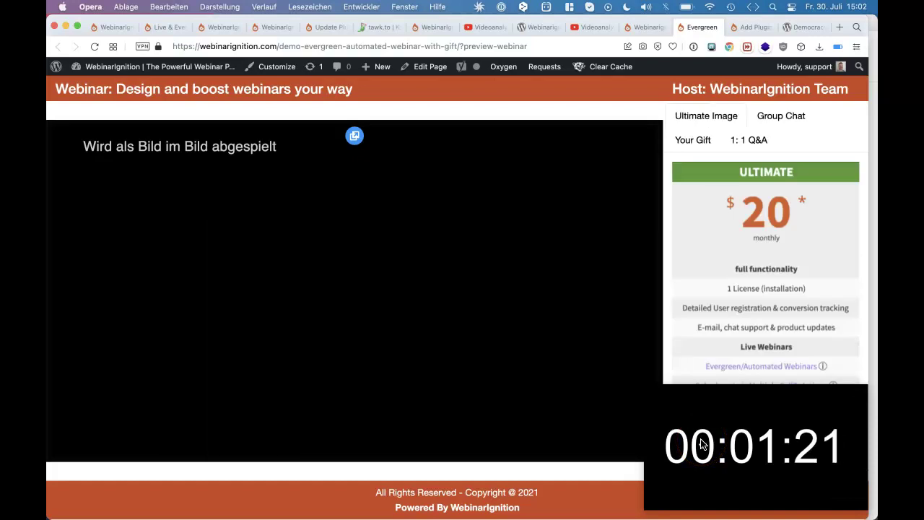
{"action": "left_click", "coordinate": [681, 264]}
{"action": "scroll", "coordinate": [682, 267], "scroll_direction": "down", "scroll_amount": 3}
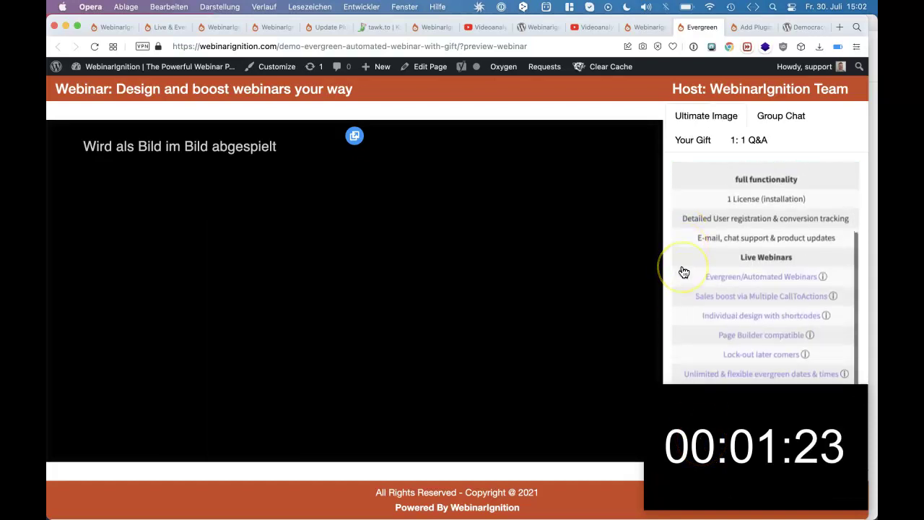
Step: Close the picture-in-picture video and resume playback in the webinar page's own player
{"action": "scroll", "coordinate": [684, 272], "scroll_direction": "up", "scroll_amount": 2}
{"action": "scroll", "coordinate": [684, 272], "scroll_direction": "up", "scroll_amount": 1}
{"action": "left_click", "coordinate": [653, 397]}
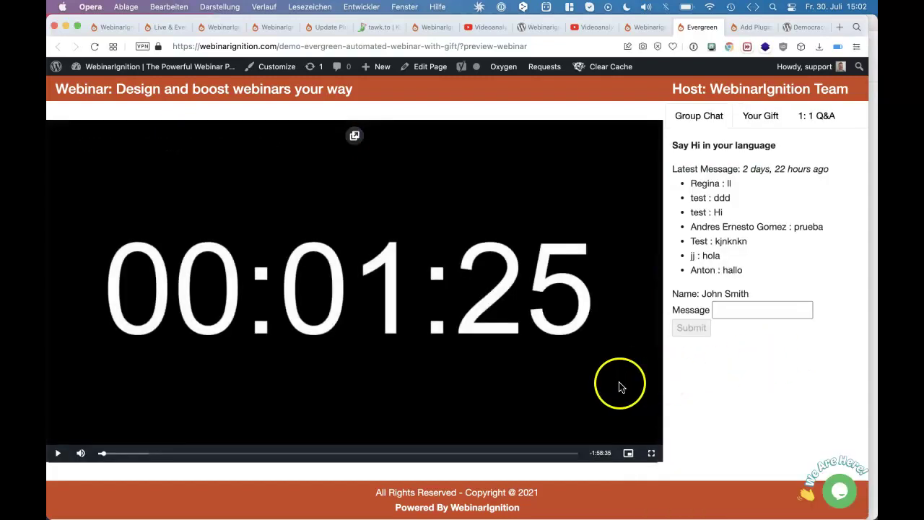
{"action": "left_click", "coordinate": [57, 453]}
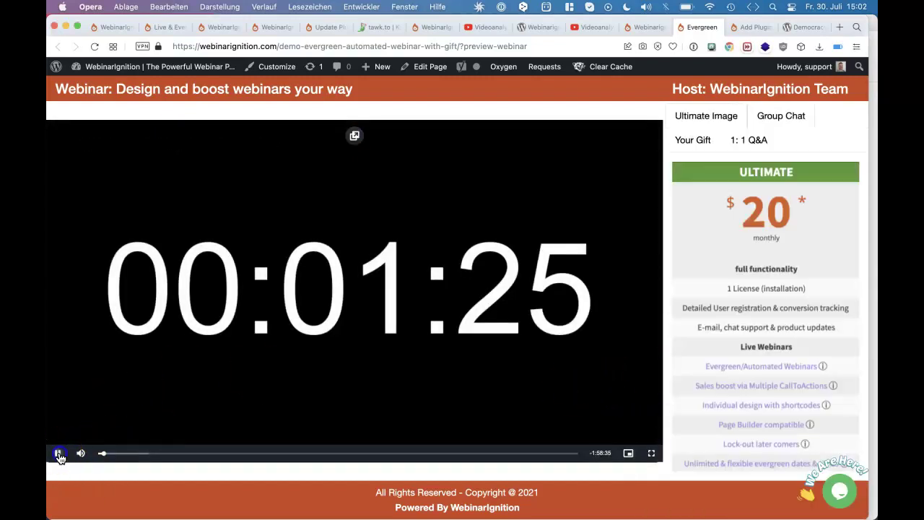
Step: Narrow the browser window to inspect the Ultimate Image offer below the video, and widen the window again
{"action": "left_click_drag", "start_coordinate": [876, 298], "coordinate": [481, 260]}
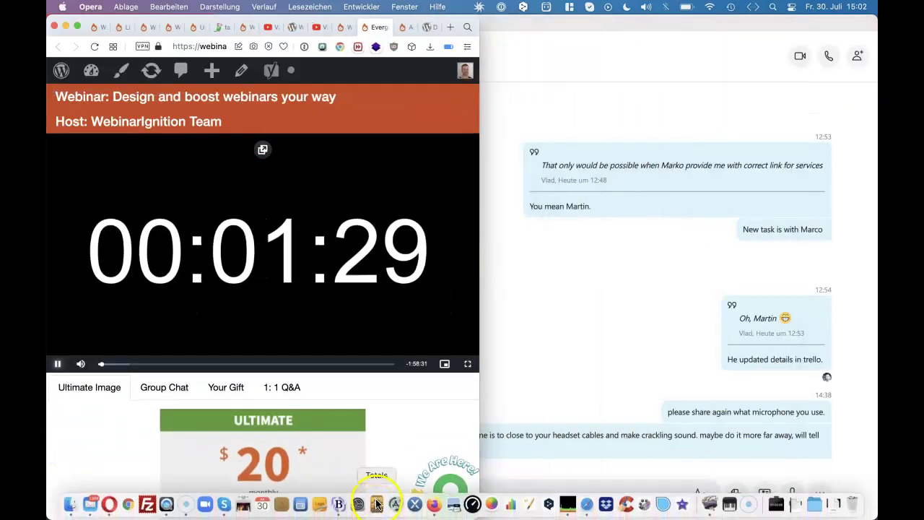
{"action": "scroll", "coordinate": [387, 412], "scroll_direction": "down", "scroll_amount": 10}
{"action": "scroll", "coordinate": [387, 412], "scroll_direction": "up", "scroll_amount": 10}
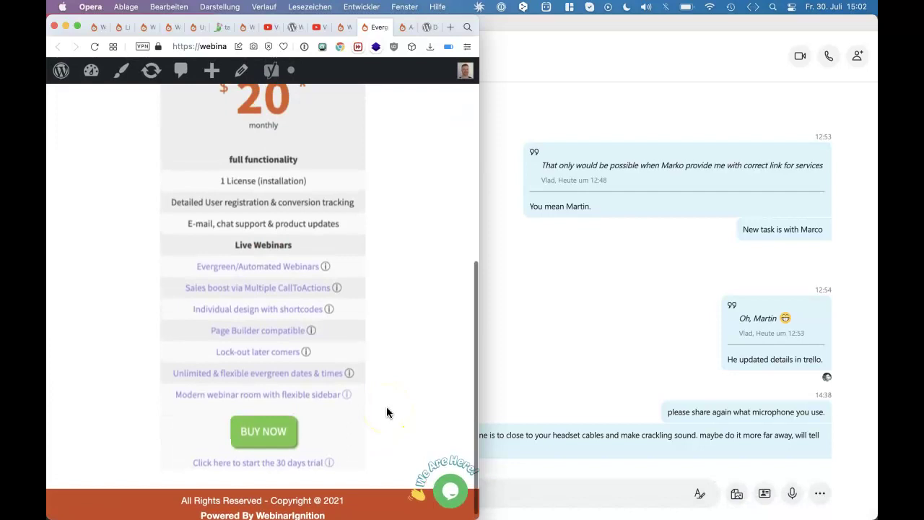
{"action": "scroll", "coordinate": [386, 412], "scroll_direction": "up", "scroll_amount": 2}
{"action": "left_click_drag", "start_coordinate": [477, 325], "coordinate": [874, 284]}
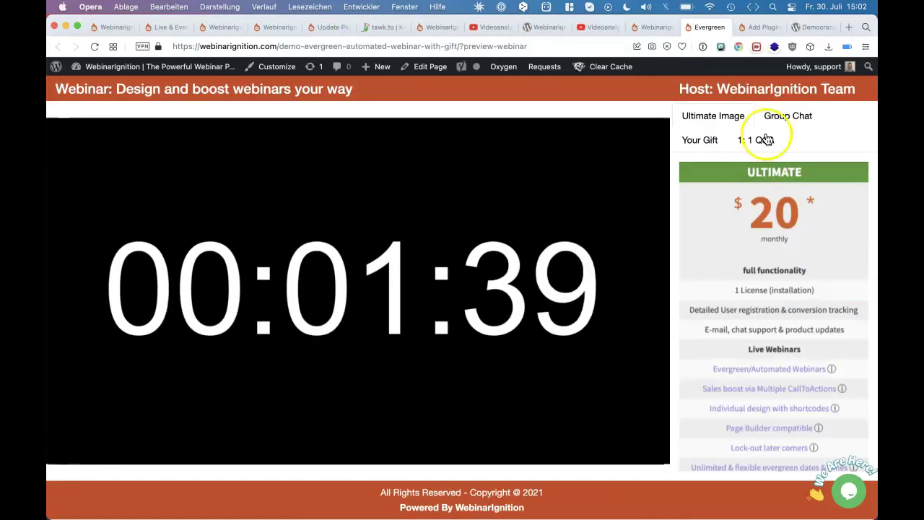
Step: Look at the sidebar's Your Gift and Group Chat content and the Freemius checkout CTA over the video
{"action": "left_click", "coordinate": [700, 140]}
{"action": "left_click", "coordinate": [792, 115]}
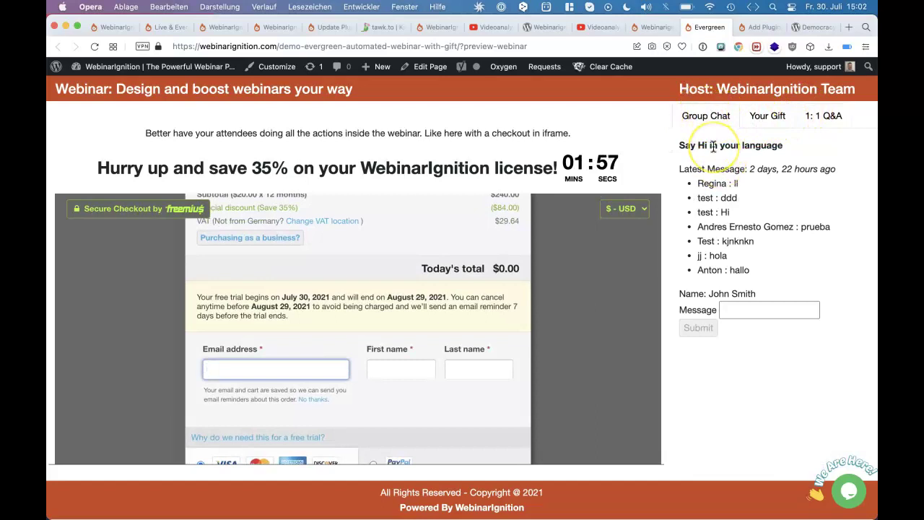
{"action": "scroll", "coordinate": [409, 322], "scroll_direction": "up", "scroll_amount": 5}
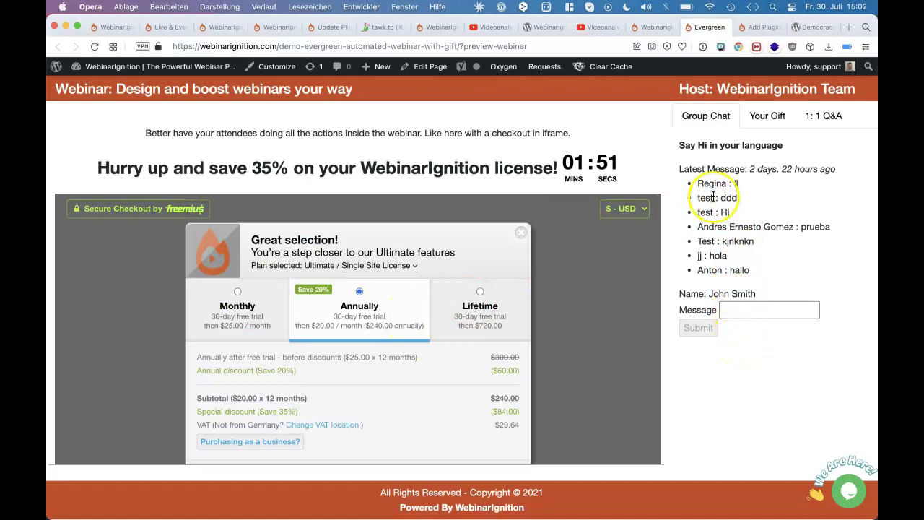
Step: Review the Call-To-Actions Settings and highlight the CTA-Shortcodes entry in the Solution Center article on integrating WP plugins and external sites
{"action": "left_click", "coordinate": [657, 27]}
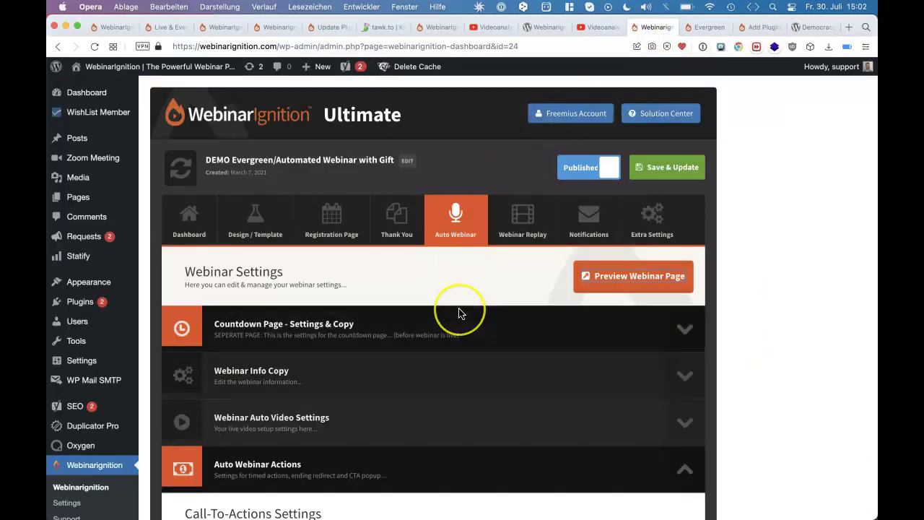
{"action": "scroll", "coordinate": [459, 313], "scroll_direction": "down", "scroll_amount": 10}
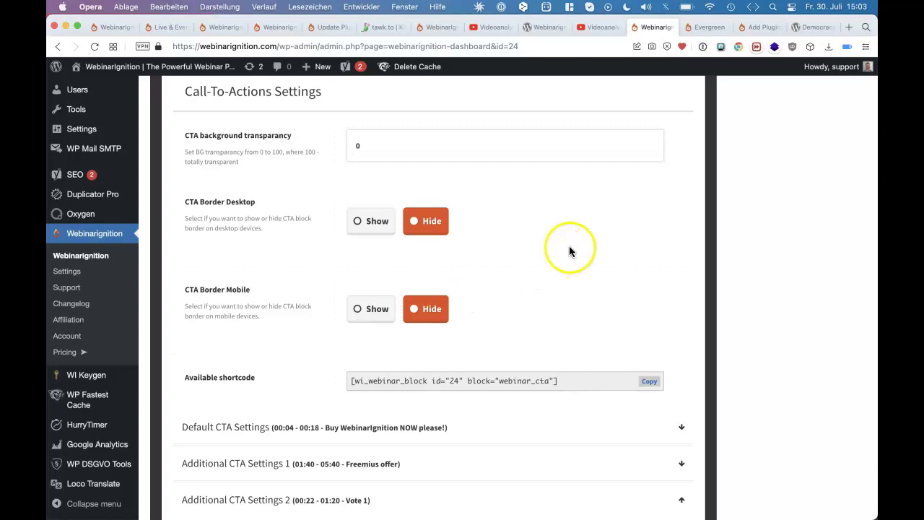
{"action": "left_click", "coordinate": [438, 27]}
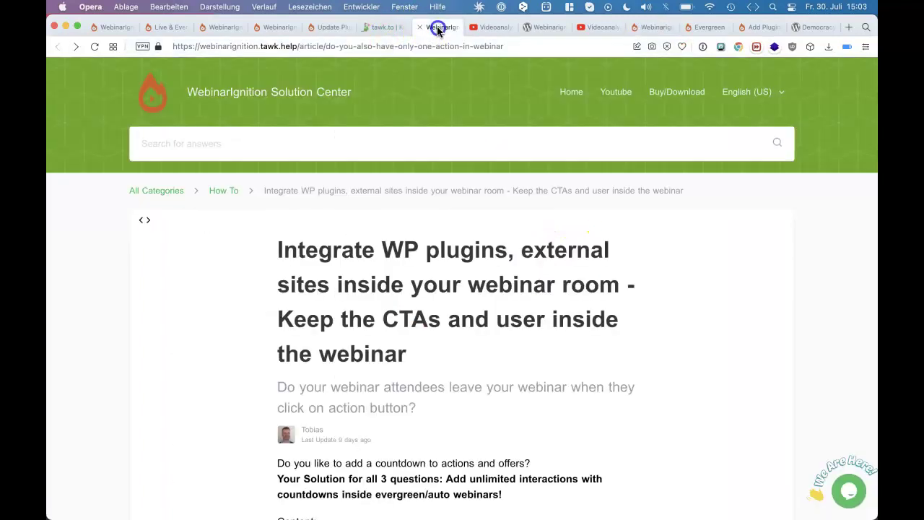
{"action": "scroll", "coordinate": [358, 376], "scroll_direction": "down", "scroll_amount": 5}
{"action": "left_click", "coordinate": [391, 304]}
{"action": "left_click_drag", "start_coordinate": [390, 304], "coordinate": [302, 297]}
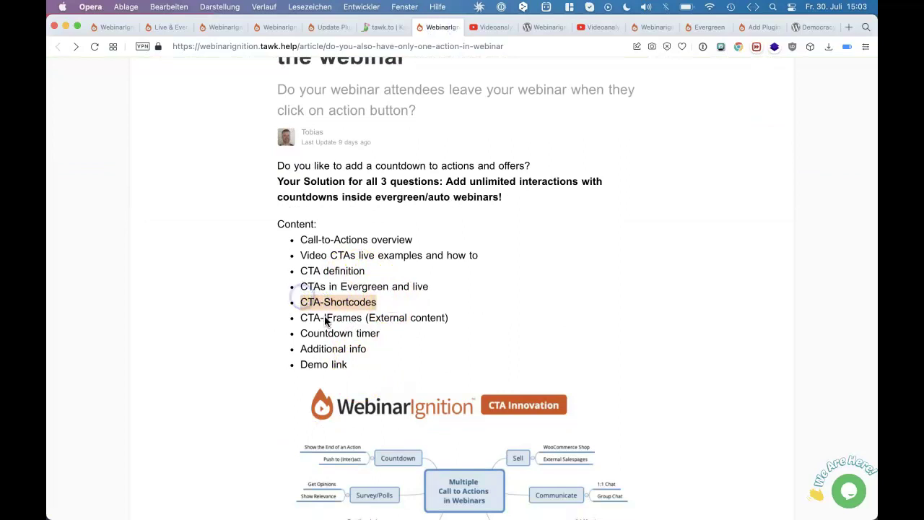
Step: Highlight the Countdown timer entry in the article's content list
{"action": "left_click_drag", "start_coordinate": [383, 335], "coordinate": [291, 339]}
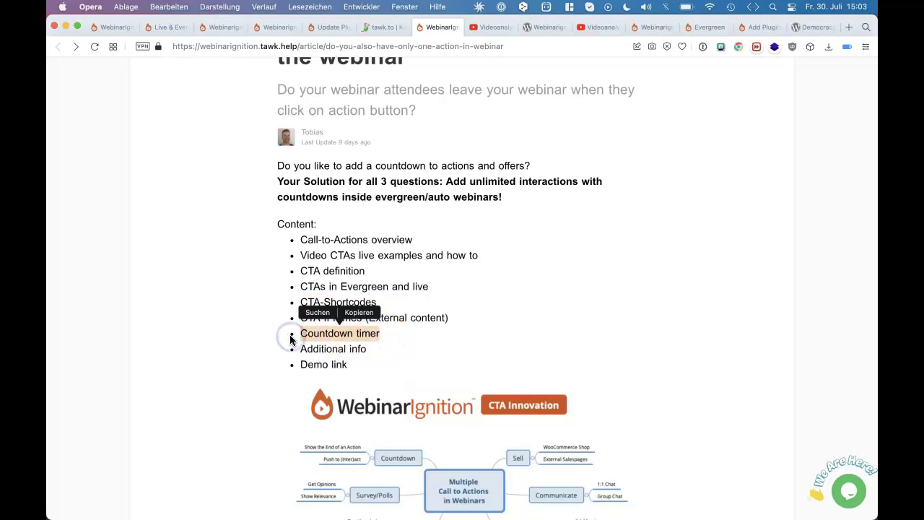
{"action": "left_click", "coordinate": [291, 339]}
{"action": "scroll", "coordinate": [290, 339], "scroll_direction": "up", "scroll_amount": 1}
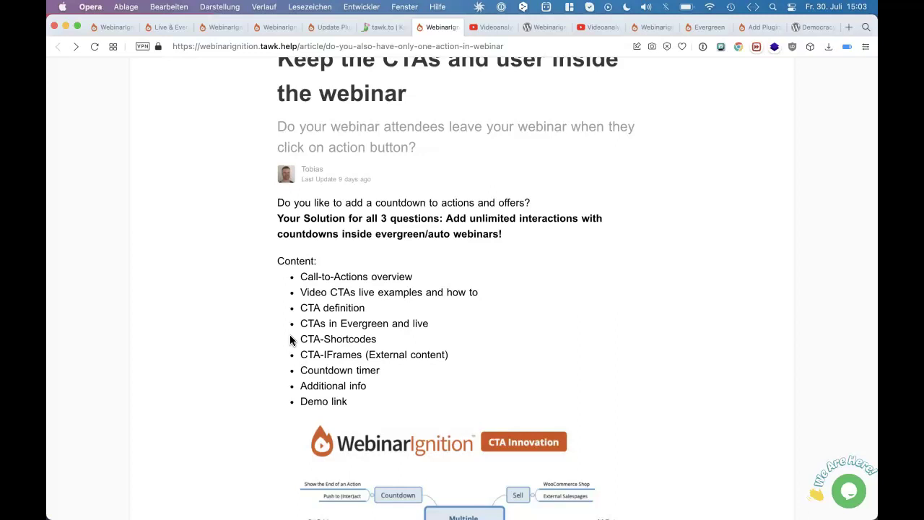
{"action": "left_click_drag", "start_coordinate": [402, 378], "coordinate": [285, 371]}
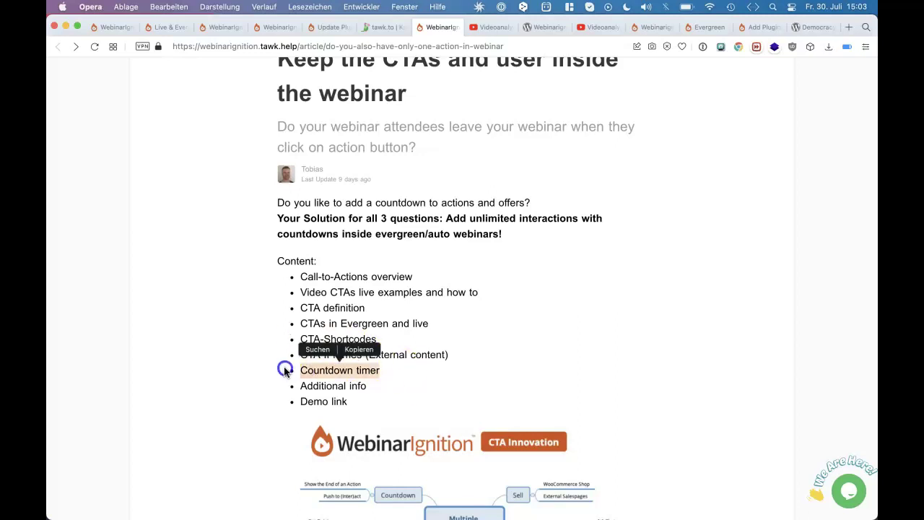
{"action": "triple_click", "coordinate": [312, 370]}
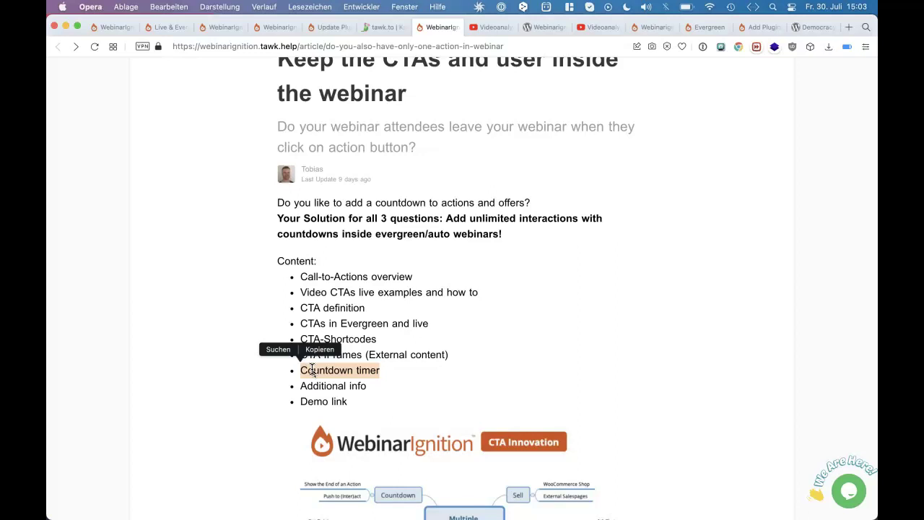
Step: Return to the webinar preview and highlight the attendee's name in the Group Chat tab
{"action": "left_click", "coordinate": [668, 28]}
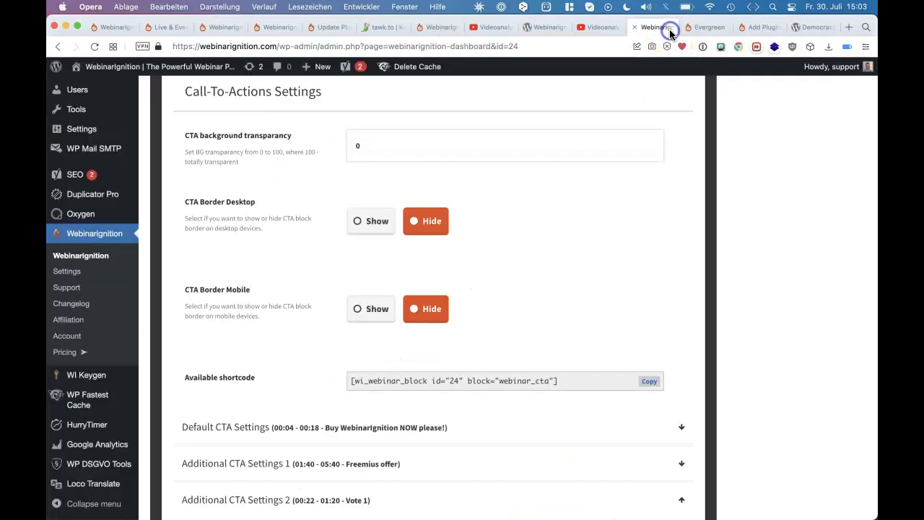
{"action": "left_click", "coordinate": [696, 30]}
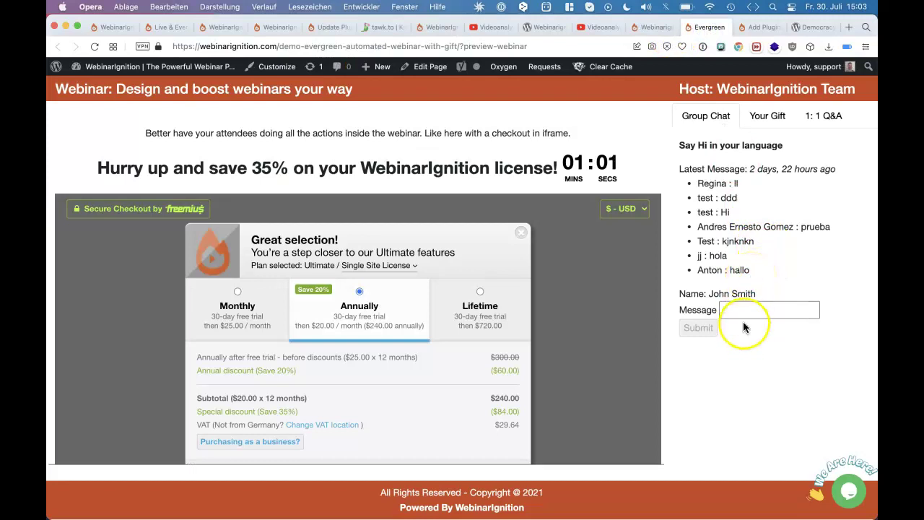
{"action": "left_click_drag", "start_coordinate": [757, 294], "coordinate": [710, 296]}
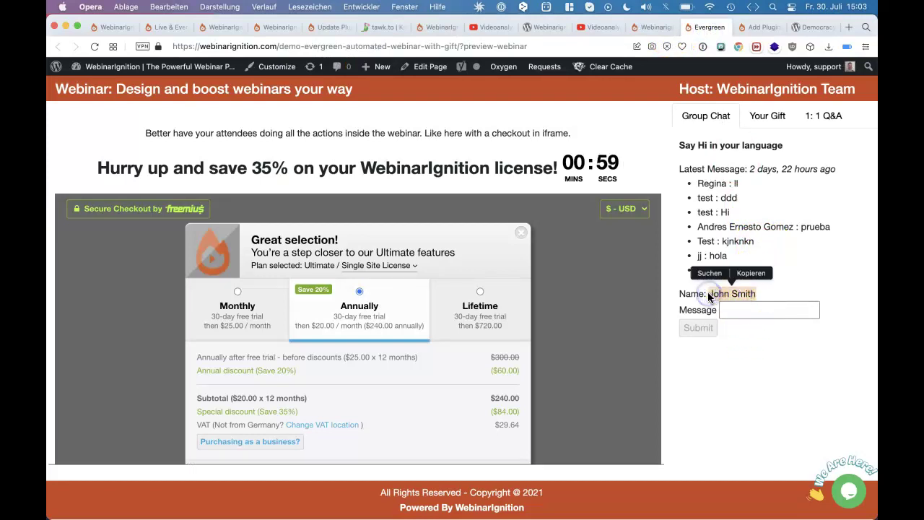
{"action": "left_click", "coordinate": [704, 295]}
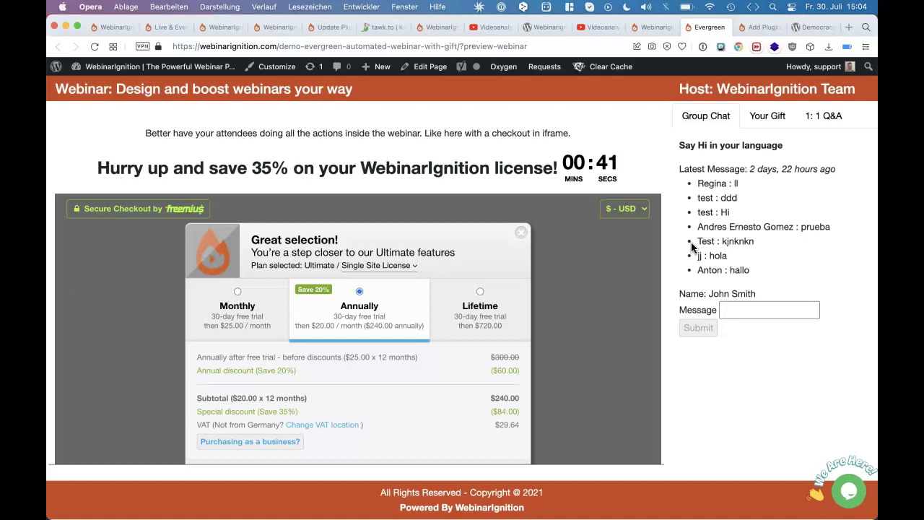
Step: Reload the webinar preview page and join the webinar again
{"action": "left_click", "coordinate": [625, 252]}
{"action": "left_click", "coordinate": [480, 291]}
{"action": "left_click", "coordinate": [500, 418]}
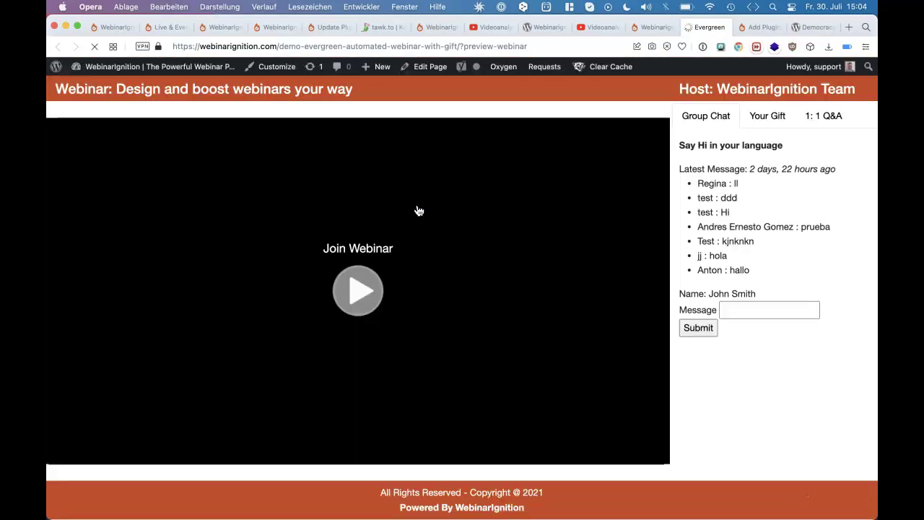
{"action": "left_click", "coordinate": [402, 166]}
{"action": "left_click", "coordinate": [357, 281]}
Step: Pop the webinar video out as picture-in-picture and rewind it to the start
{"action": "left_click", "coordinate": [358, 134]}
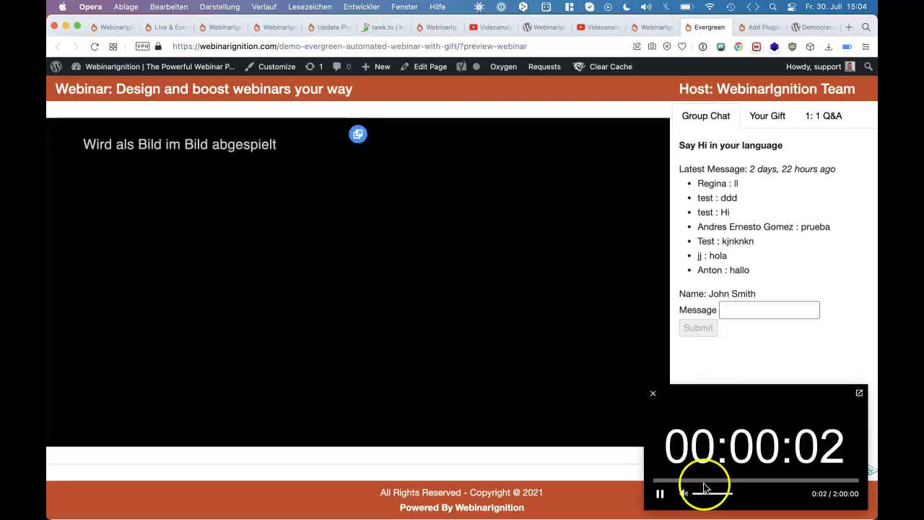
{"action": "left_click", "coordinate": [684, 481]}
{"action": "left_click_drag", "start_coordinate": [684, 481], "coordinate": [652, 486]}
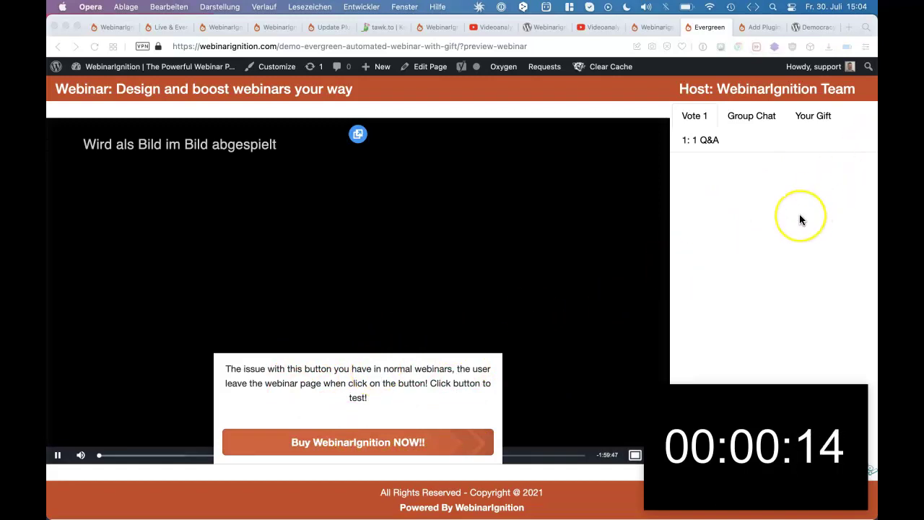
Step: Examine the overlay CTAs in the preview and collapse the Vote 1 CTA in the Call-To-Actions Settings
{"action": "left_click", "coordinate": [573, 335]}
{"action": "scroll", "coordinate": [572, 334], "scroll_direction": "down", "scroll_amount": 1}
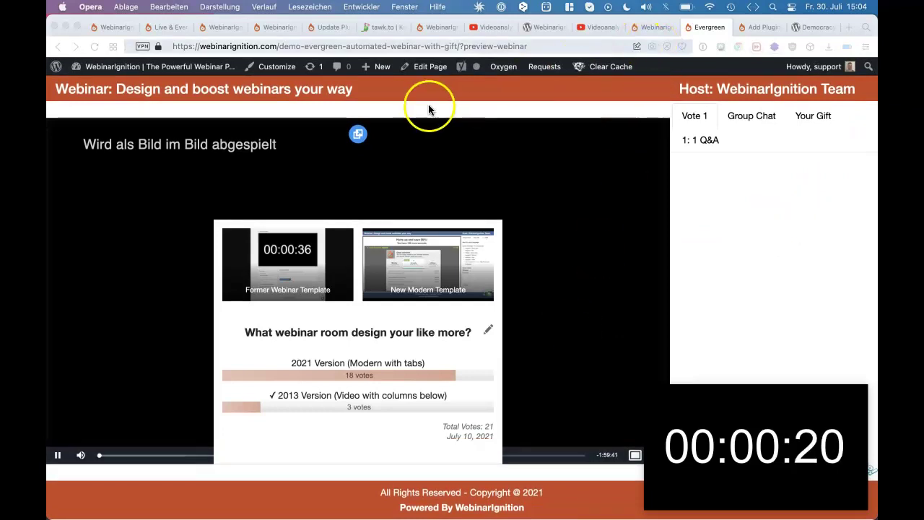
{"action": "left_click", "coordinate": [666, 35]}
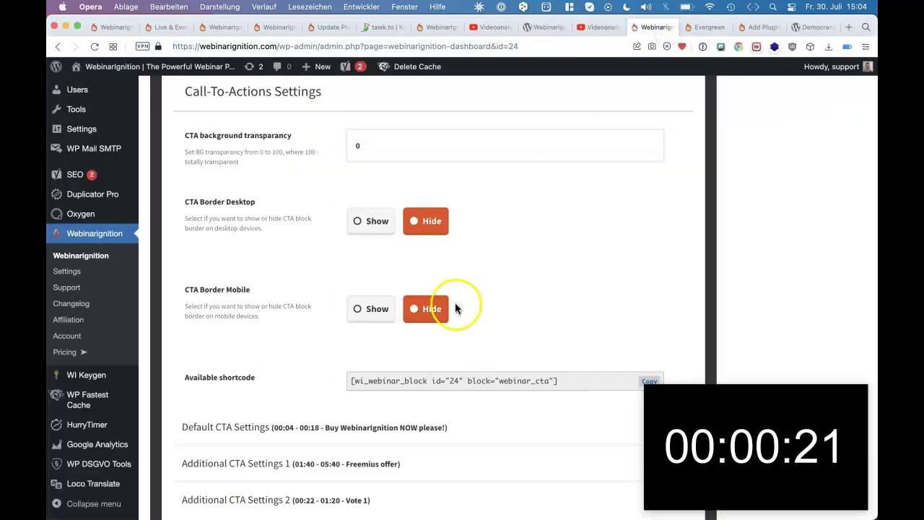
{"action": "scroll", "coordinate": [455, 308], "scroll_direction": "down", "scroll_amount": 1}
{"action": "scroll", "coordinate": [455, 306], "scroll_direction": "down", "scroll_amount": 5}
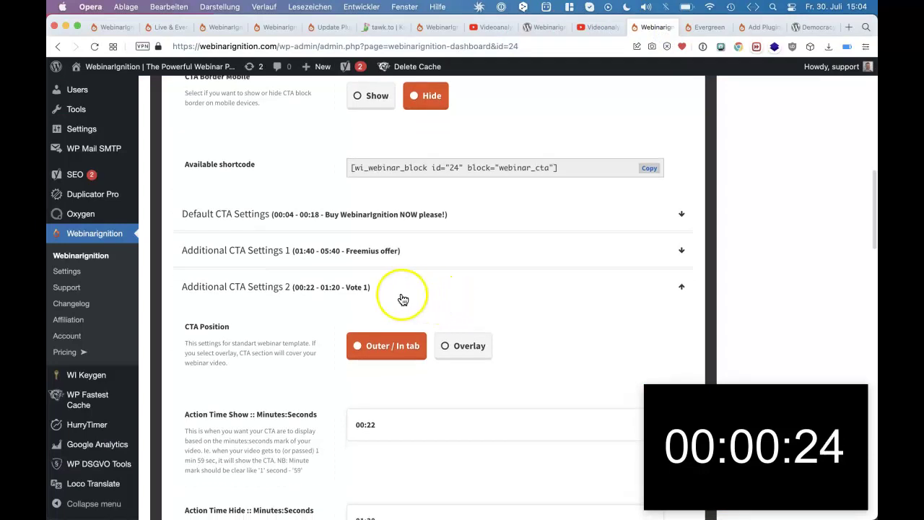
{"action": "left_click", "coordinate": [362, 288]}
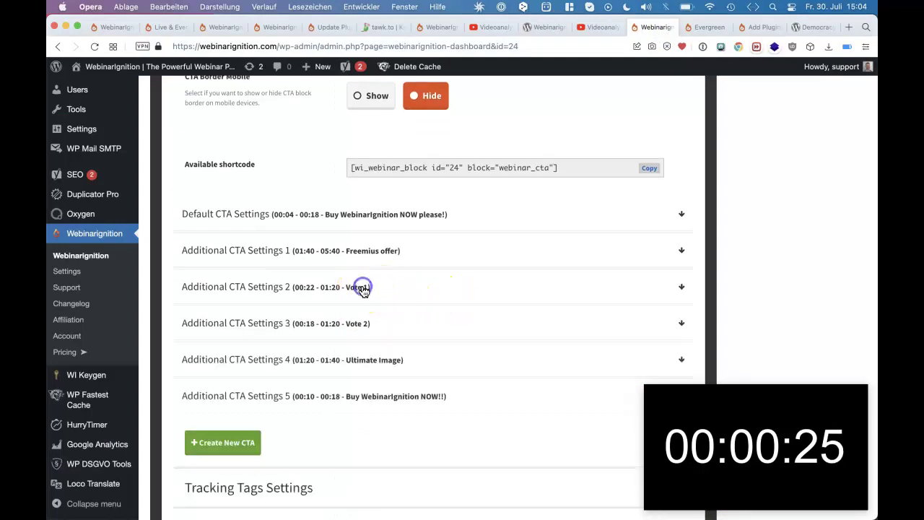
Step: View the Democracy Poll plugin page on WordPress.org, highlighting the plugin's name and reading through its description and ratings
{"action": "left_click", "coordinate": [810, 29]}
{"action": "left_click_drag", "start_coordinate": [376, 216], "coordinate": [378, 194]}
{"action": "left_click", "coordinate": [376, 208]}
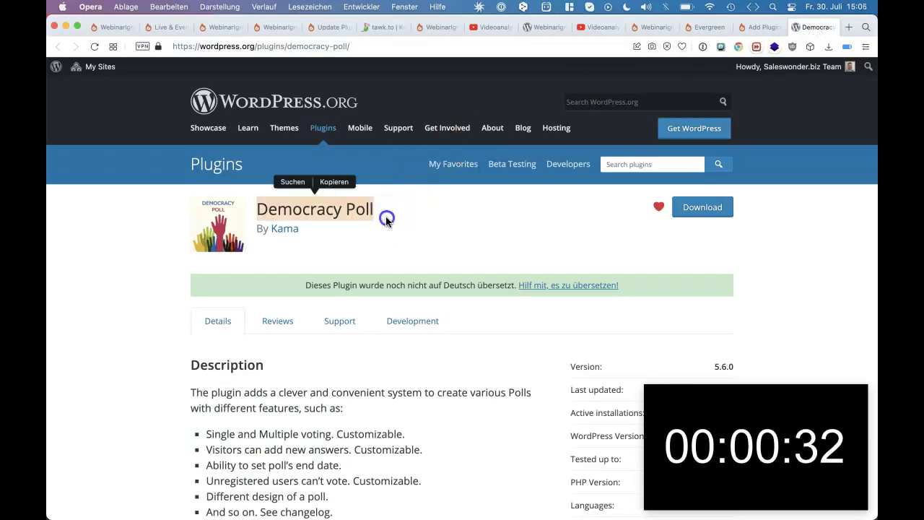
{"action": "left_click", "coordinate": [387, 220]}
{"action": "scroll", "coordinate": [387, 222], "scroll_direction": "down", "scroll_amount": 5}
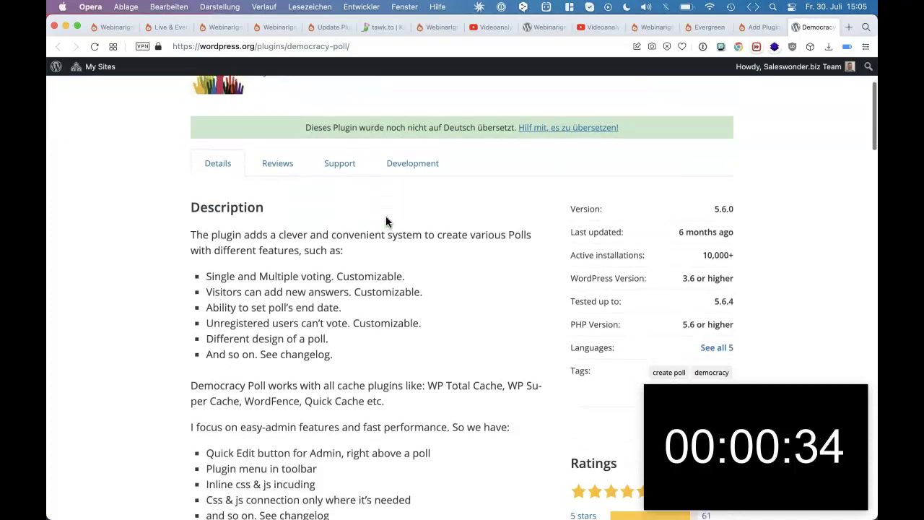
{"action": "scroll", "coordinate": [398, 216], "scroll_direction": "down", "scroll_amount": 2}
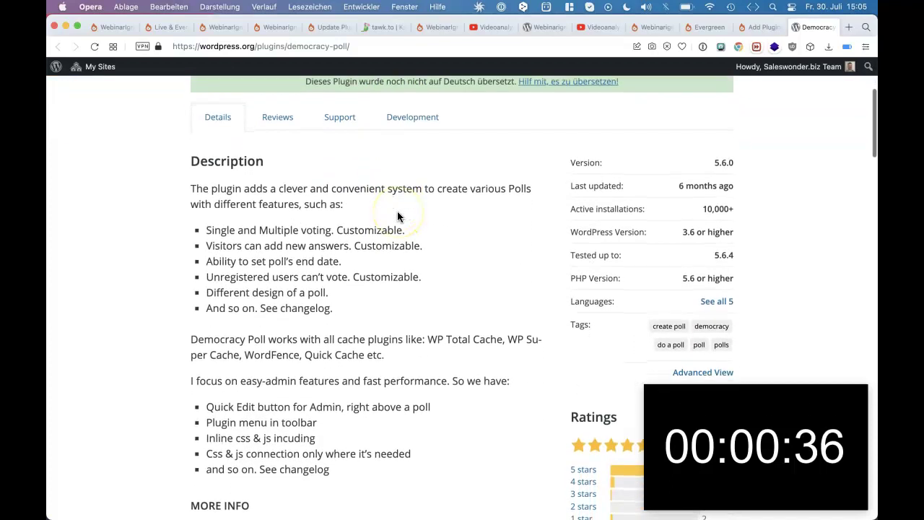
{"action": "scroll", "coordinate": [398, 217], "scroll_direction": "down", "scroll_amount": 6}
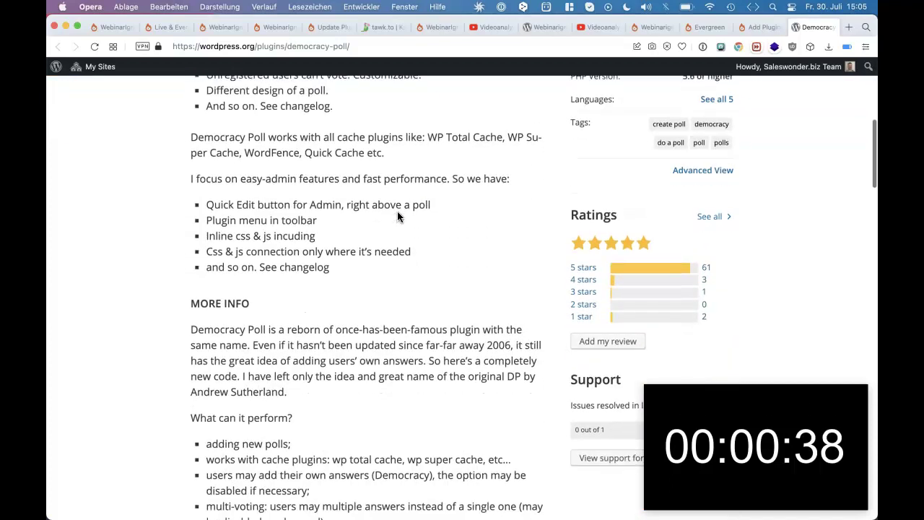
Step: Highlight the search keyword "democracy" on the Add Plugins page and open the installed Democracy Poll plugin's polls list
{"action": "left_click", "coordinate": [760, 29]}
{"action": "double_click", "coordinate": [796, 125]}
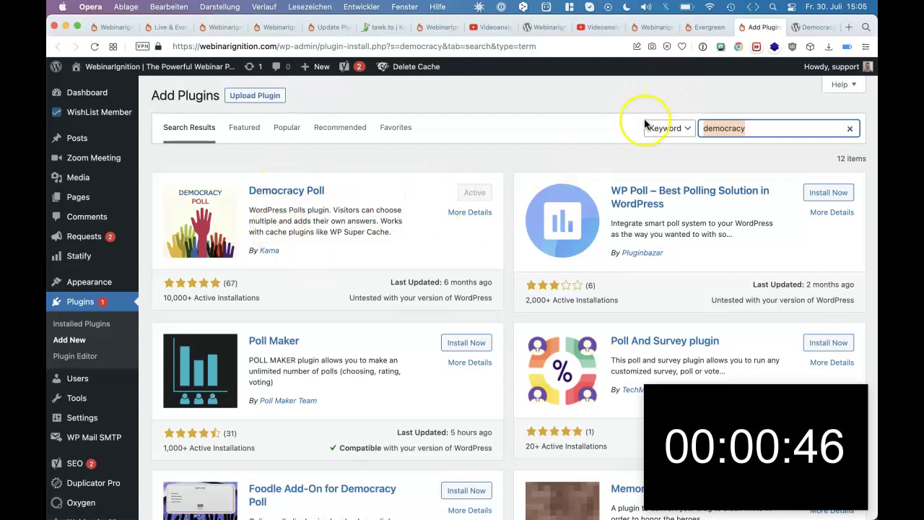
{"action": "scroll", "coordinate": [101, 375], "scroll_direction": "down", "scroll_amount": 5}
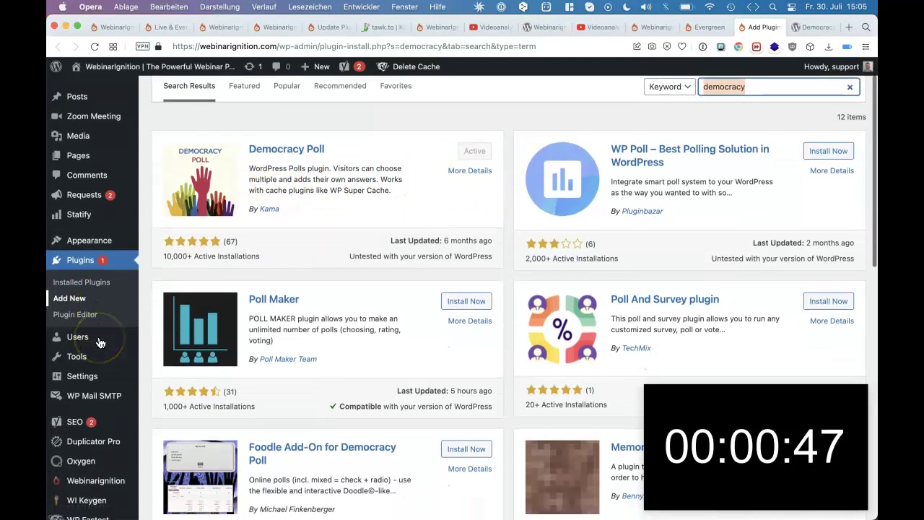
{"action": "scroll", "coordinate": [114, 417], "scroll_direction": "down", "scroll_amount": 2}
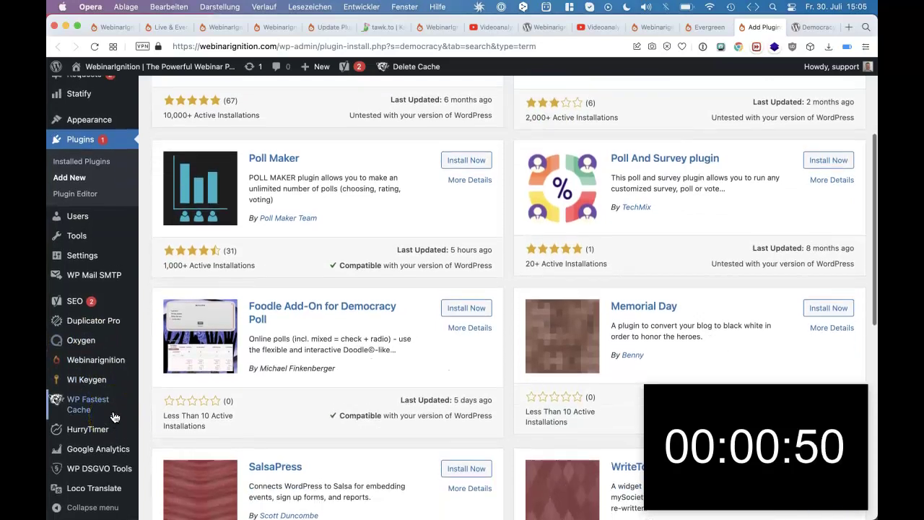
{"action": "scroll", "coordinate": [114, 415], "scroll_direction": "up", "scroll_amount": 2}
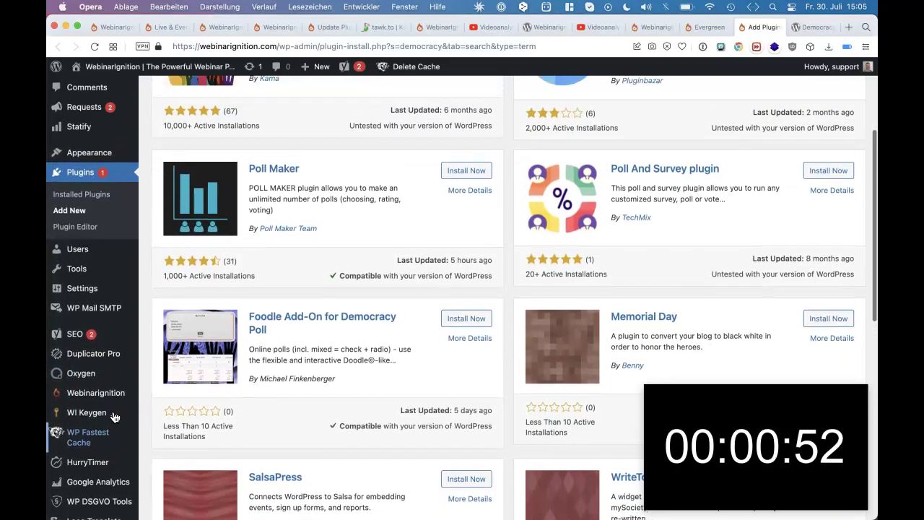
{"action": "mouse_move", "coordinate": [110, 292]}
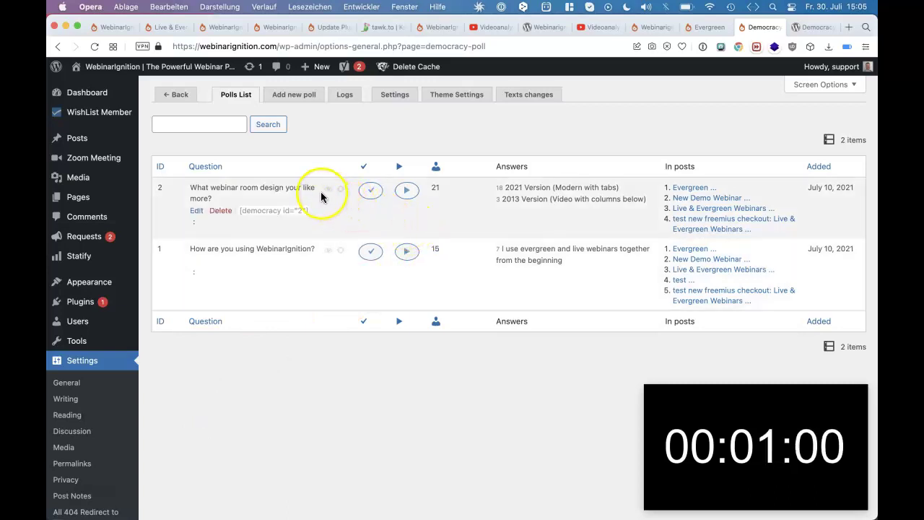
Step: Open the poll "What webinar room design your like more?" for editing and review its answers, vote counts and voting options
{"action": "left_click", "coordinate": [286, 211]}
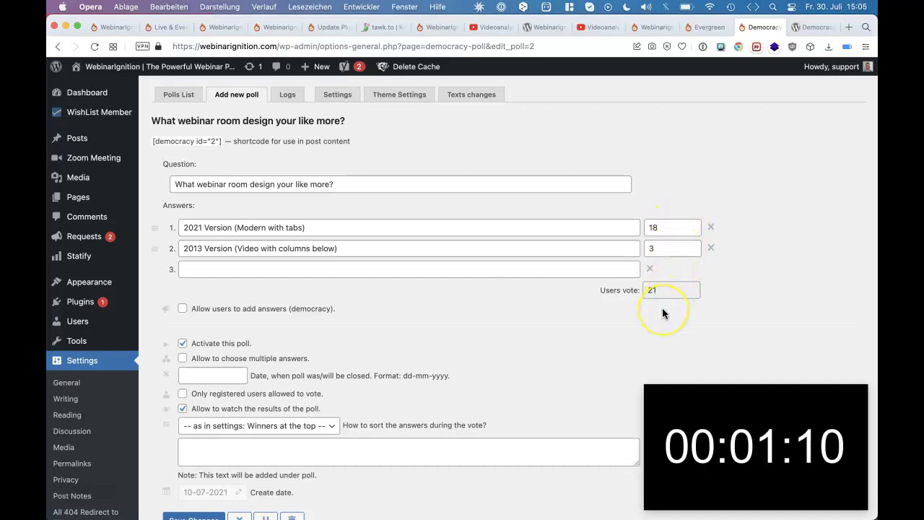
{"action": "scroll", "coordinate": [663, 314], "scroll_direction": "down", "scroll_amount": 5}
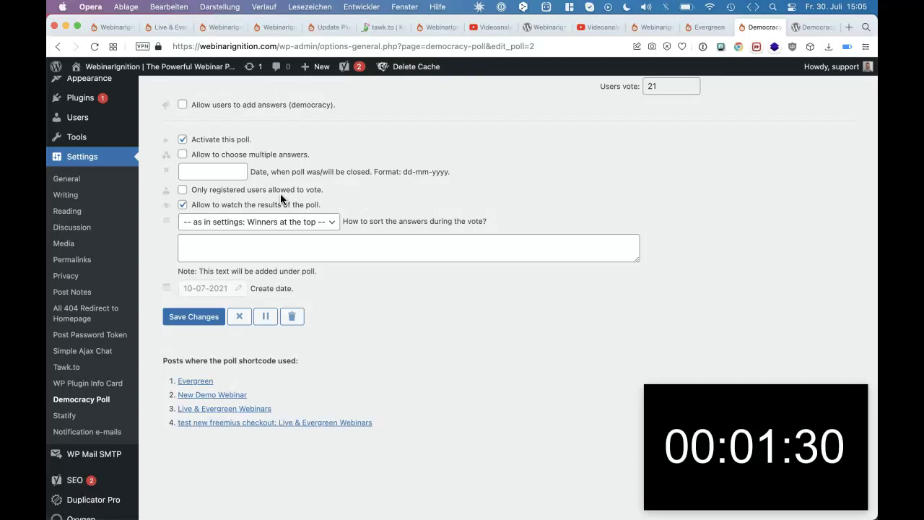
{"action": "scroll", "coordinate": [282, 199], "scroll_direction": "up", "scroll_amount": 2}
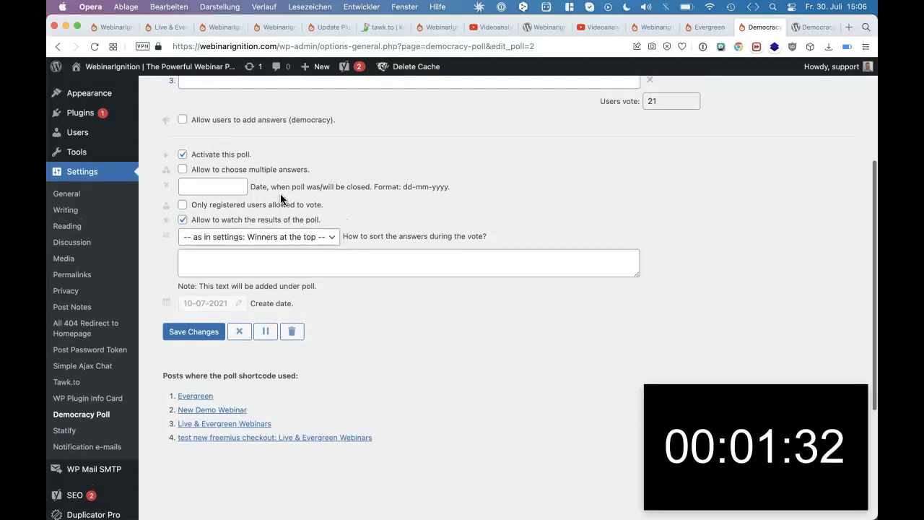
{"action": "scroll", "coordinate": [281, 200], "scroll_direction": "up", "scroll_amount": 5}
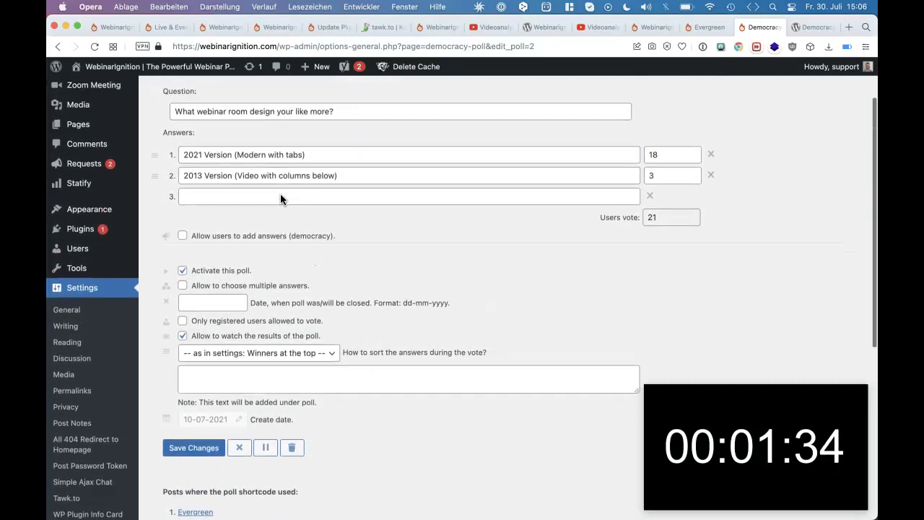
{"action": "scroll", "coordinate": [282, 200], "scroll_direction": "up", "scroll_amount": 3}
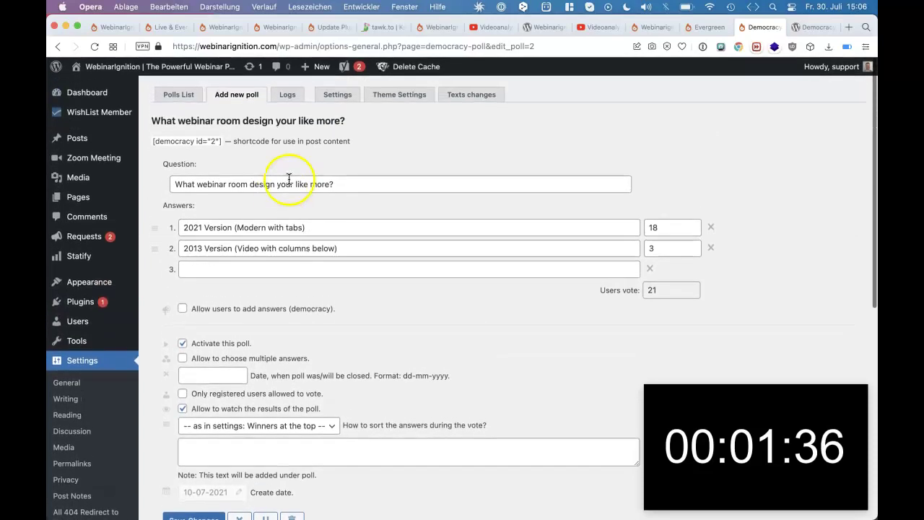
Step: Look through Democracy Poll's theme settings, trying "No theme" and reselecting alternate.css, down to the button and AJAX loader styles
{"action": "left_click", "coordinate": [400, 94]}
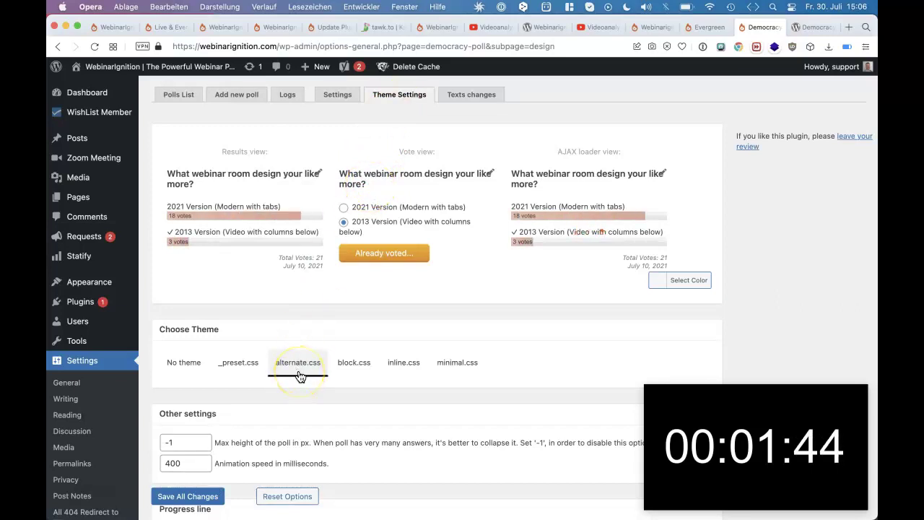
{"action": "left_click", "coordinate": [181, 370]}
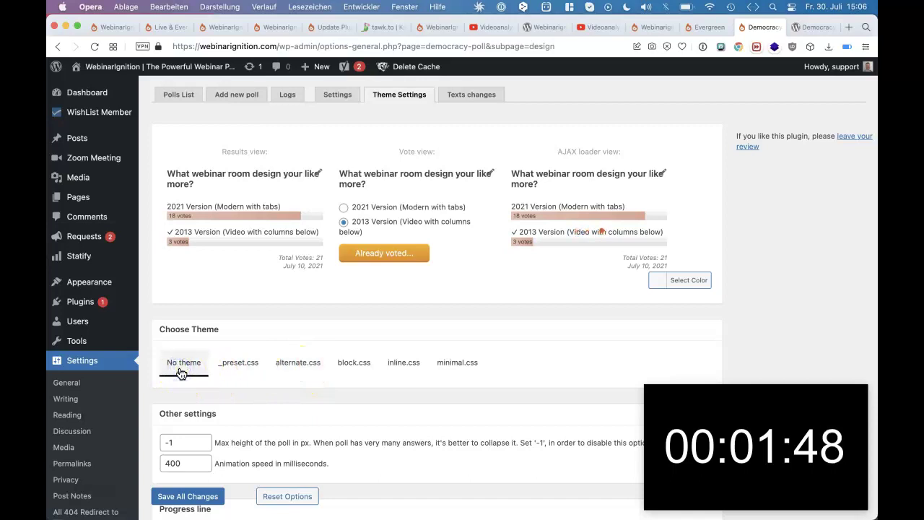
{"action": "left_click", "coordinate": [307, 362]}
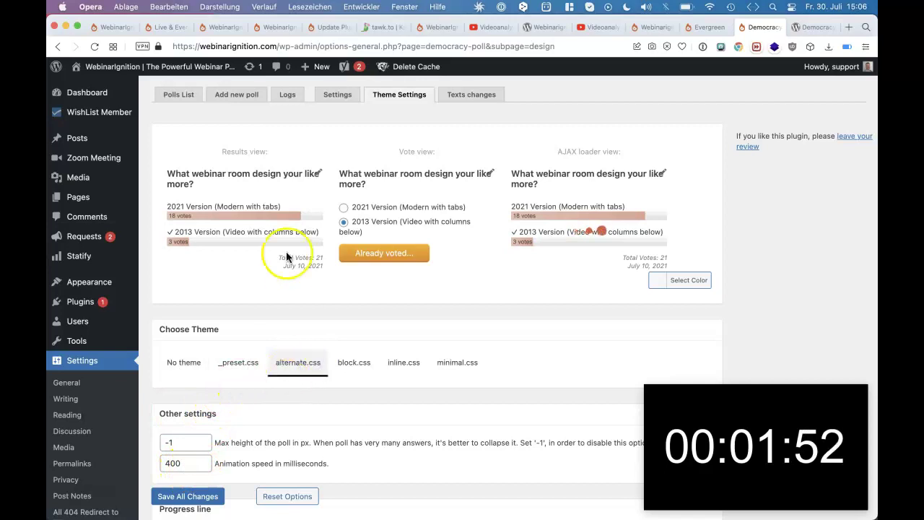
{"action": "scroll", "coordinate": [547, 317], "scroll_direction": "down", "scroll_amount": 3}
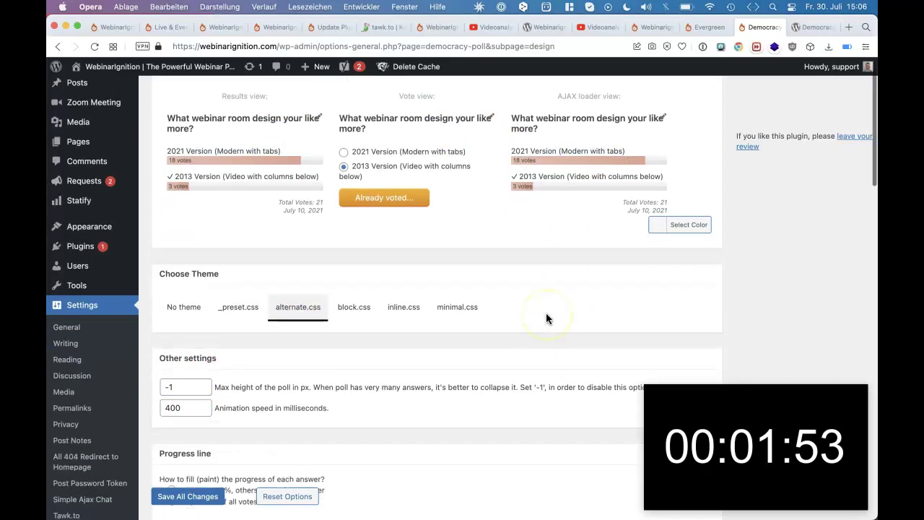
{"action": "scroll", "coordinate": [547, 318], "scroll_direction": "down", "scroll_amount": 10}
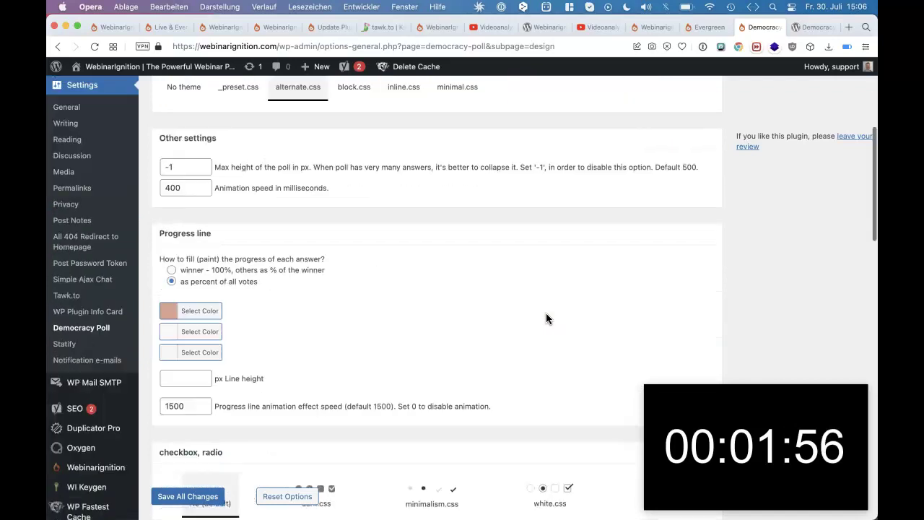
{"action": "scroll", "coordinate": [546, 318], "scroll_direction": "down", "scroll_amount": 15}
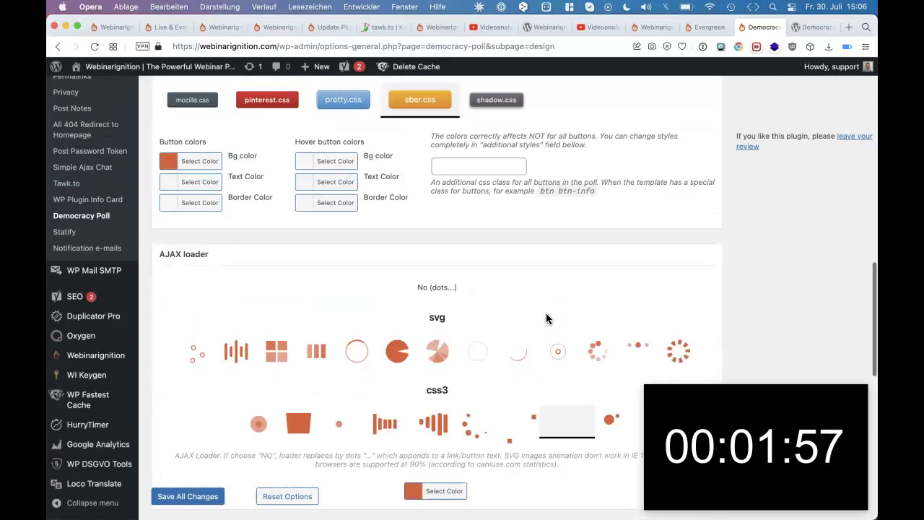
{"action": "scroll", "coordinate": [546, 316], "scroll_direction": "up", "scroll_amount": 20}
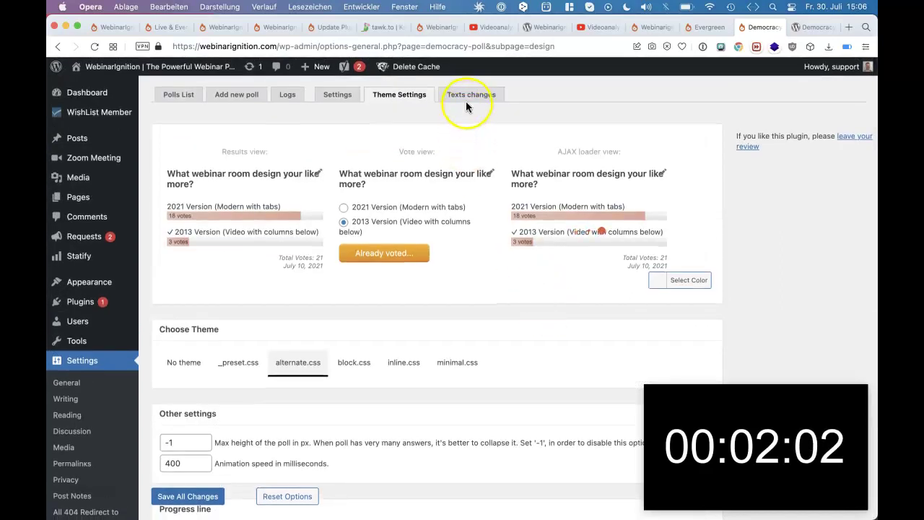
Step: View Democracy Poll's text changes page, then return to the polls list to see the shortcode of the "How are you using WebinarIgnition?" poll
{"action": "left_click", "coordinate": [468, 102]}
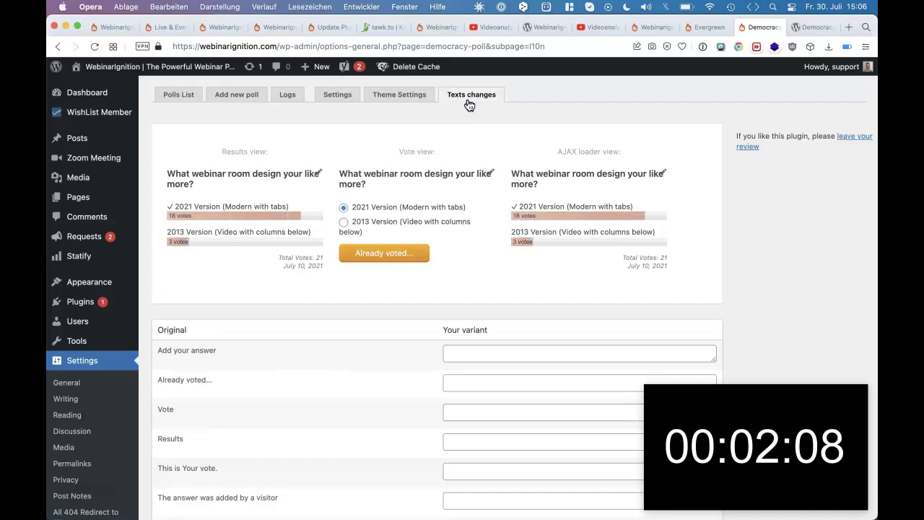
{"action": "left_click", "coordinate": [177, 96]}
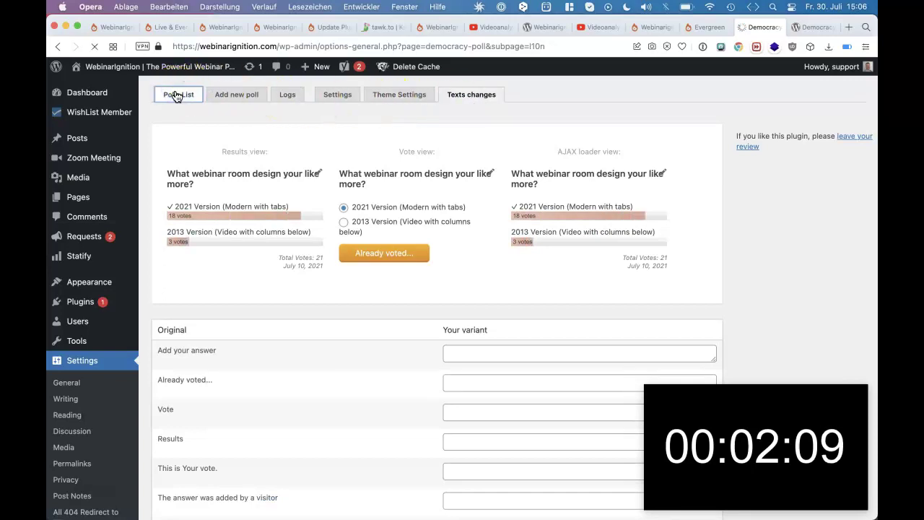
{"action": "mouse_move", "coordinate": [208, 260]}
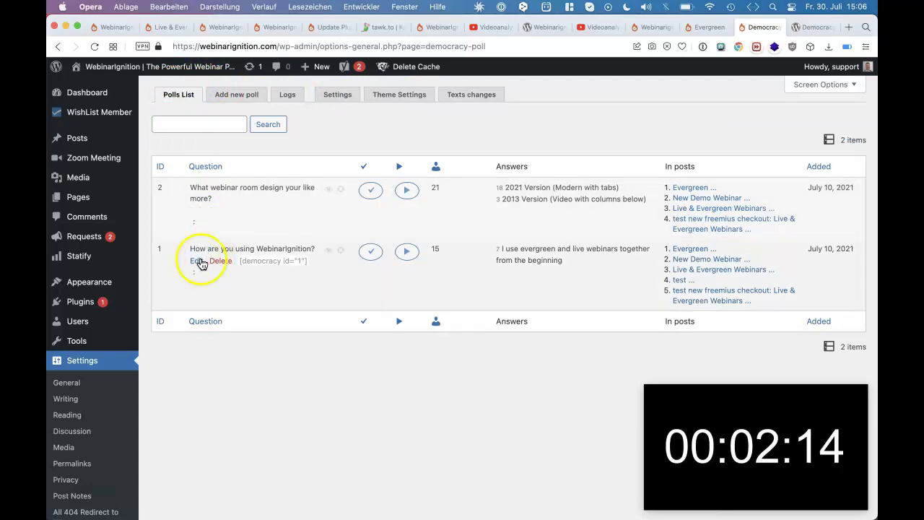
Step: Expand the Vote 1 CTA in the webinar's settings and examine its maximum width, tab name, timing and headline shortcode
{"action": "left_click", "coordinate": [706, 31]}
{"action": "left_click", "coordinate": [657, 31]}
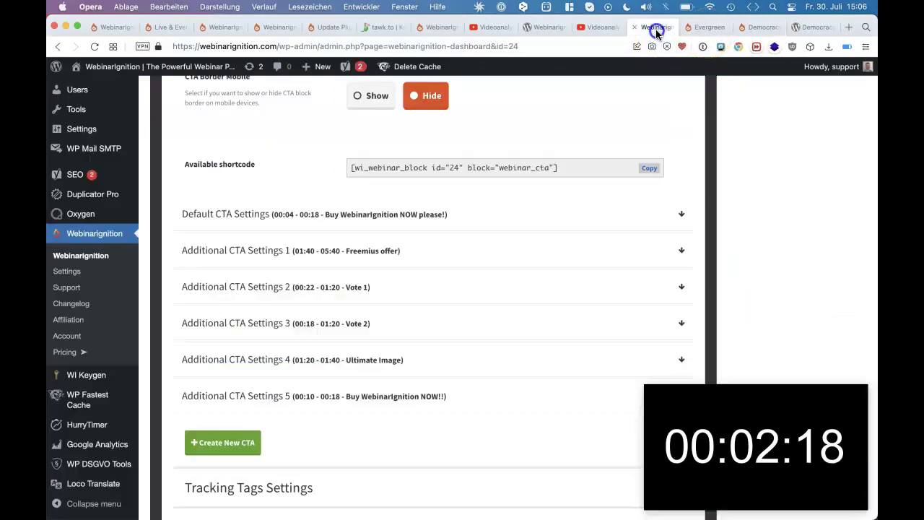
{"action": "left_click", "coordinate": [347, 296]}
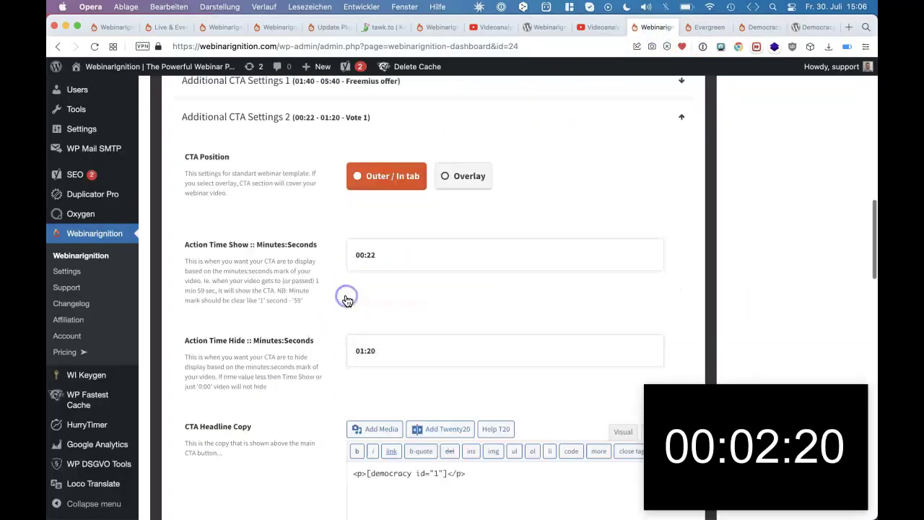
{"action": "scroll", "coordinate": [275, 400], "scroll_direction": "down", "scroll_amount": 5}
{"action": "scroll", "coordinate": [275, 401], "scroll_direction": "down", "scroll_amount": 3}
{"action": "left_click", "coordinate": [415, 350]}
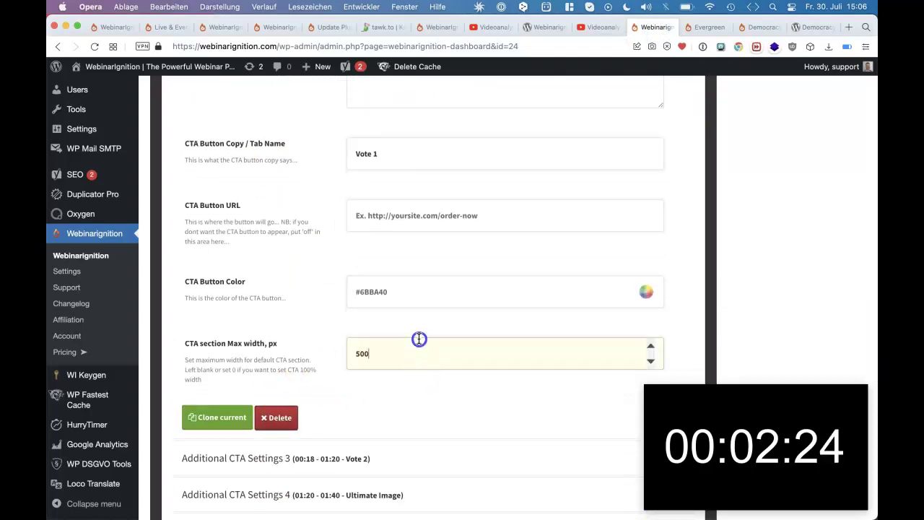
{"action": "scroll", "coordinate": [420, 335], "scroll_direction": "up", "scroll_amount": 5}
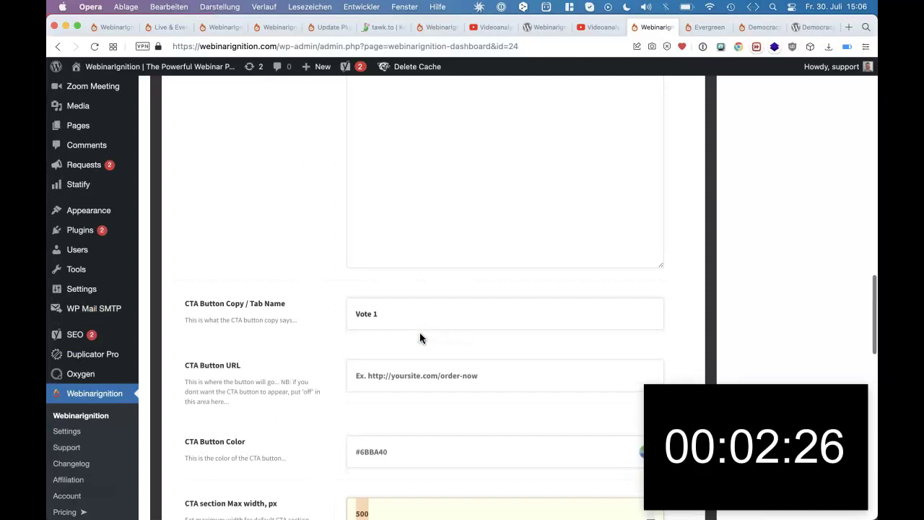
{"action": "scroll", "coordinate": [421, 337], "scroll_direction": "up", "scroll_amount": 2}
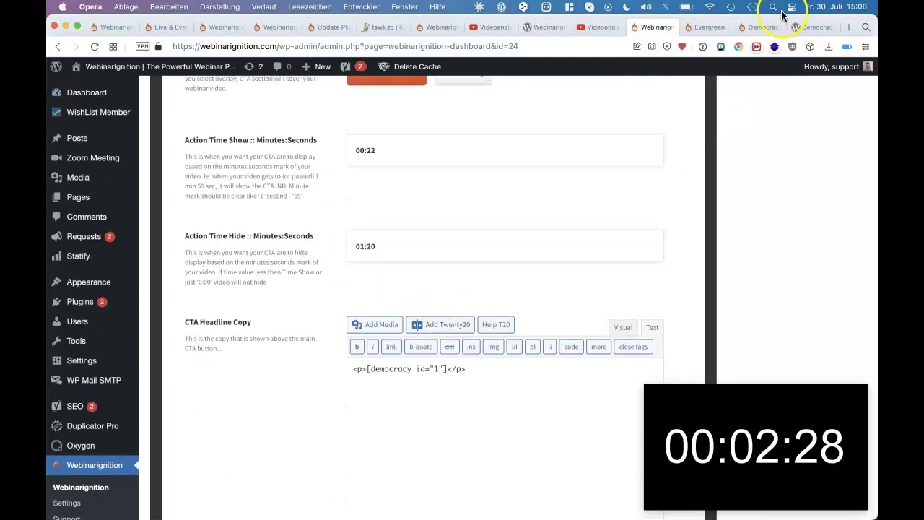
Step: Return to the Evergreen webinar preview, rewind the picture-in-picture video to about one minute and move its window off the Vote 1 tab
{"action": "left_click", "coordinate": [715, 28]}
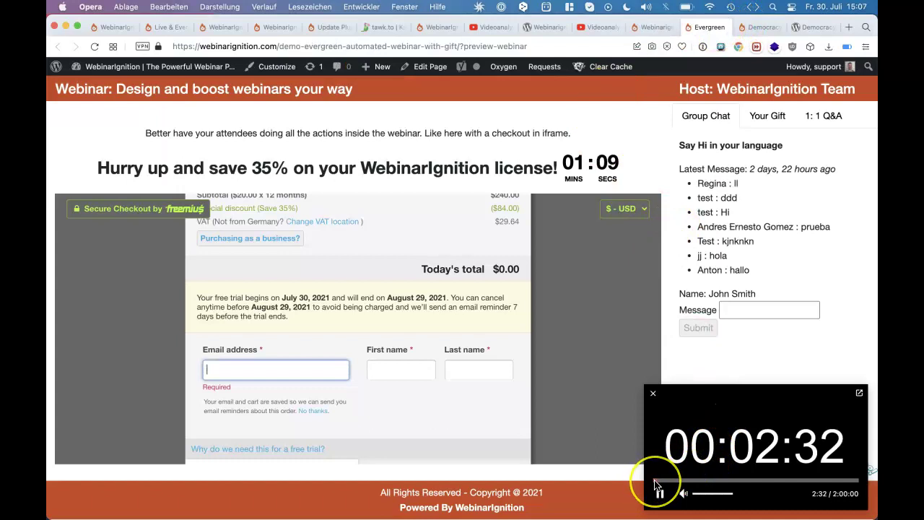
{"action": "left_click", "coordinate": [657, 482]}
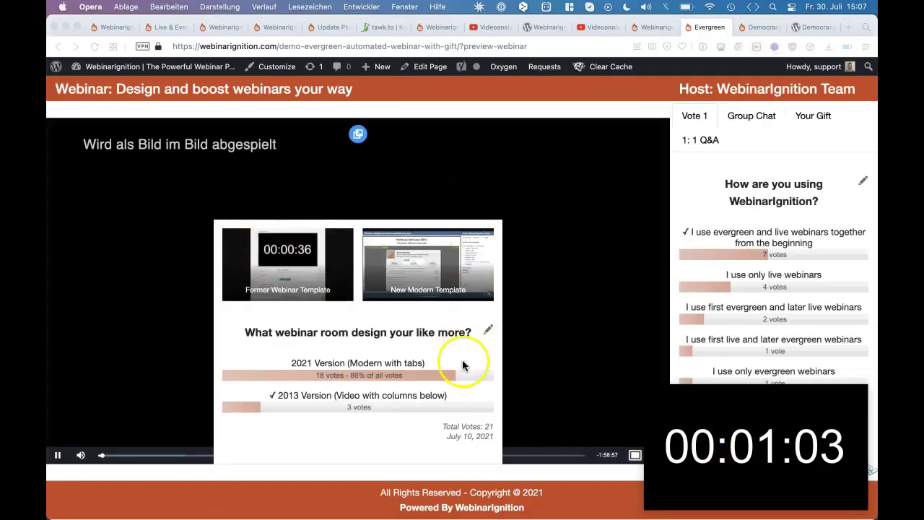
{"action": "left_click_drag", "start_coordinate": [813, 402], "coordinate": [528, 442]}
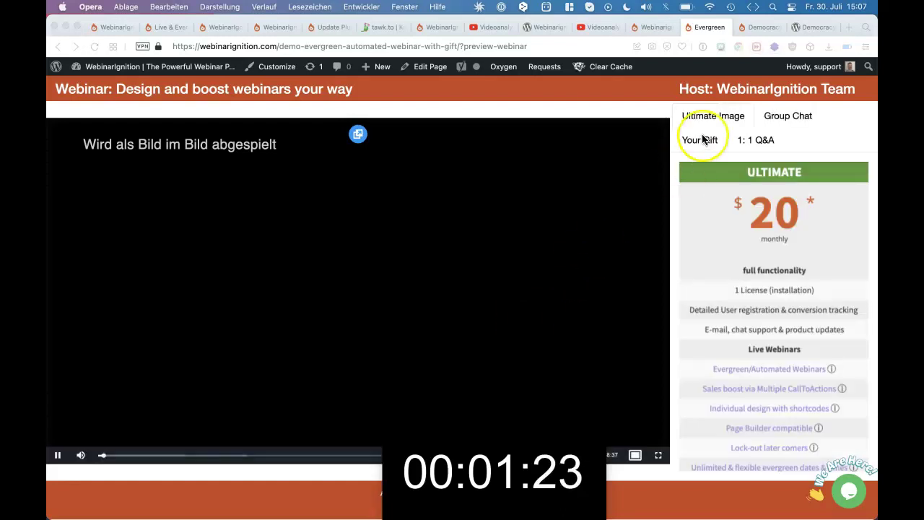
Step: Go back to the webinar's CTA settings and collapse the Vote 1 CTA
{"action": "left_click", "coordinate": [658, 26]}
{"action": "scroll", "coordinate": [434, 238], "scroll_direction": "up", "scroll_amount": 8}
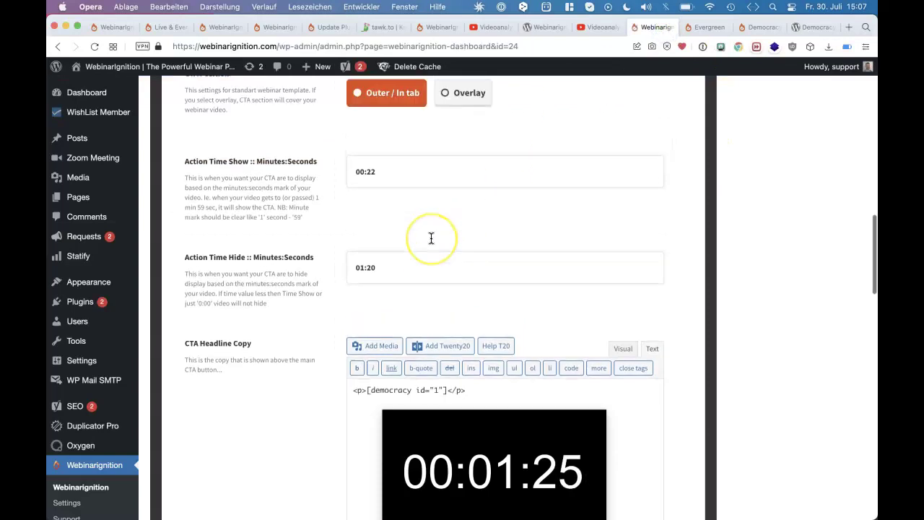
{"action": "left_click", "coordinate": [369, 260]}
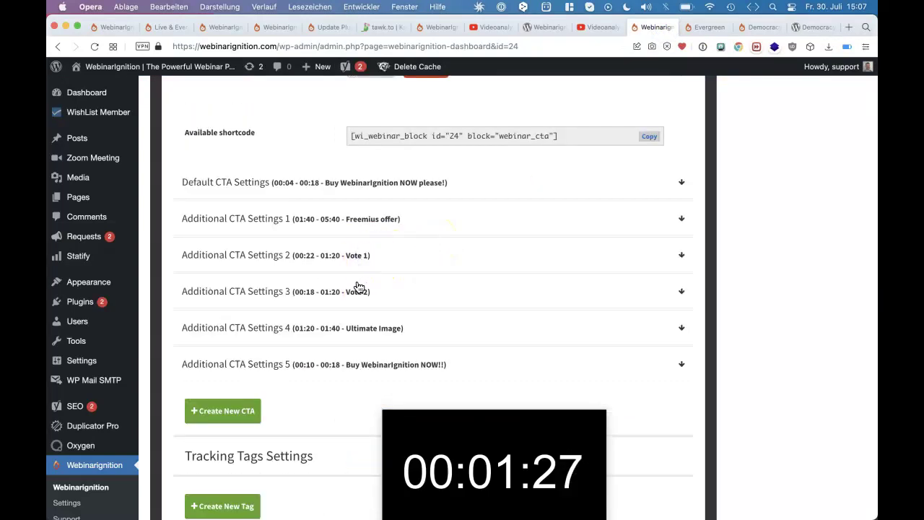
Step: Expand the Vote 2 CTA and highlight the [democracy id="2"] shortcode at the end of its headline copy's HTML
{"action": "left_click", "coordinate": [353, 291]}
{"action": "scroll", "coordinate": [352, 293], "scroll_direction": "down", "scroll_amount": 5}
{"action": "scroll", "coordinate": [353, 294], "scroll_direction": "down", "scroll_amount": 2}
{"action": "scroll", "coordinate": [353, 294], "scroll_direction": "up", "scroll_amount": 1}
{"action": "double_click", "coordinate": [444, 214]}
{"action": "scroll", "coordinate": [291, 245], "scroll_direction": "down", "scroll_amount": 1}
{"action": "scroll", "coordinate": [291, 246], "scroll_direction": "down", "scroll_amount": 2}
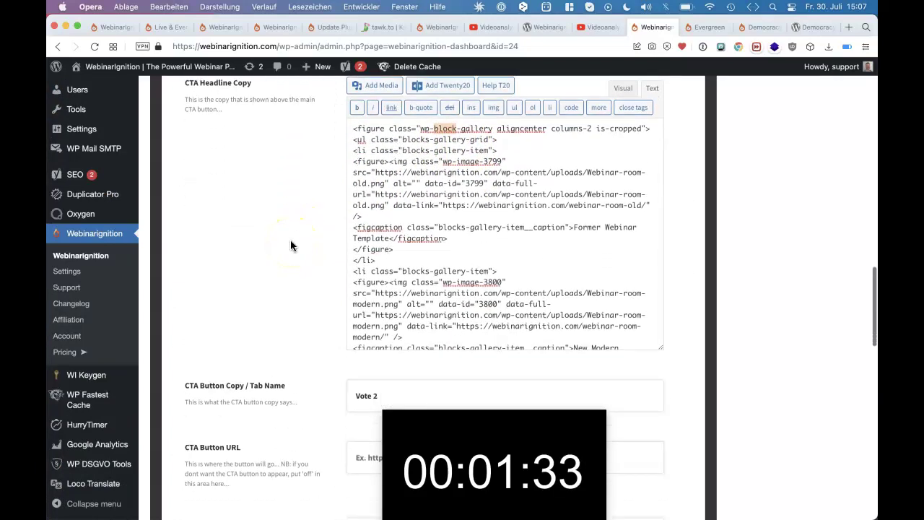
{"action": "scroll", "coordinate": [484, 248], "scroll_direction": "down", "scroll_amount": 4}
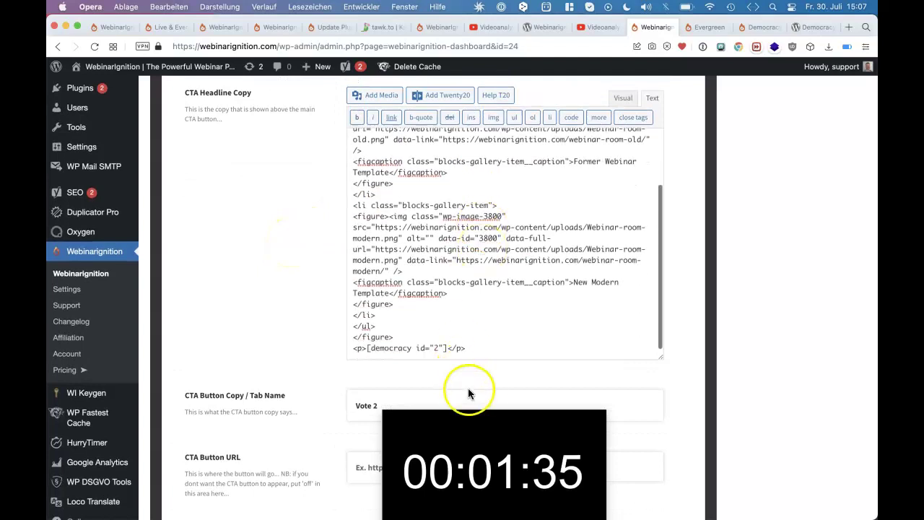
{"action": "left_click_drag", "start_coordinate": [491, 355], "coordinate": [333, 353]}
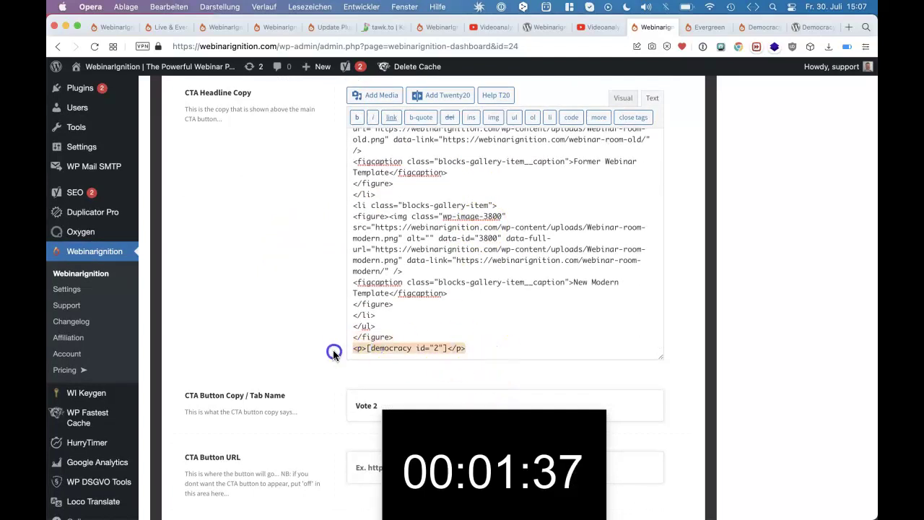
Step: Show the Vote 2 headline copy in the visual editor and highlight the poll shortcode below the template images
{"action": "left_click", "coordinate": [624, 98]}
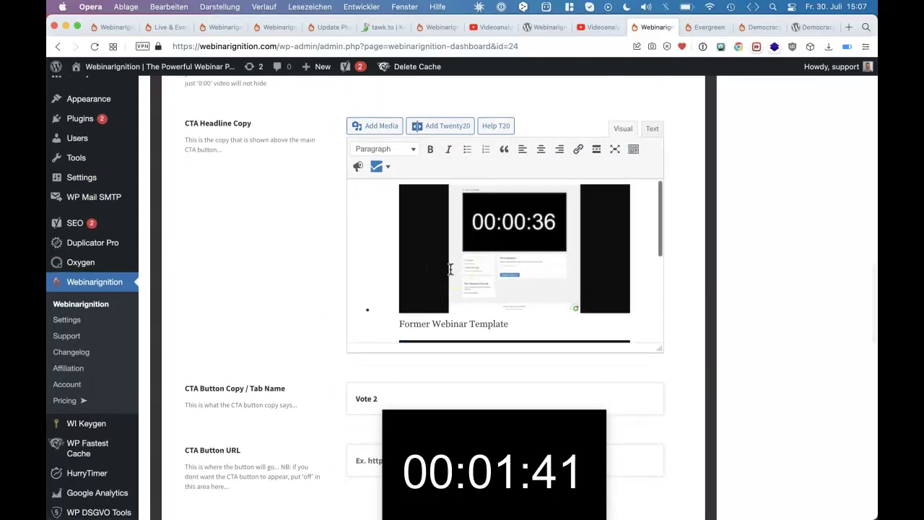
{"action": "scroll", "coordinate": [450, 269], "scroll_direction": "down", "scroll_amount": 2}
{"action": "scroll", "coordinate": [451, 268], "scroll_direction": "down", "scroll_amount": 3}
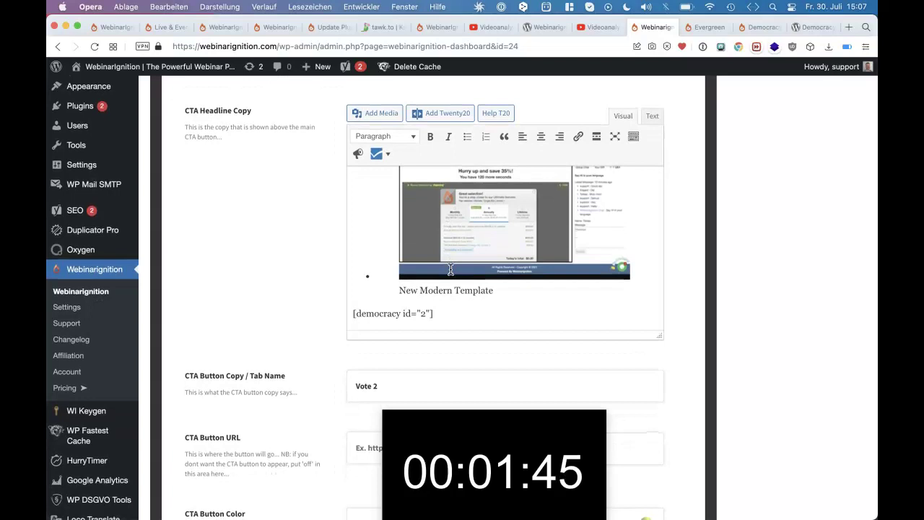
{"action": "triple_click", "coordinate": [494, 310]}
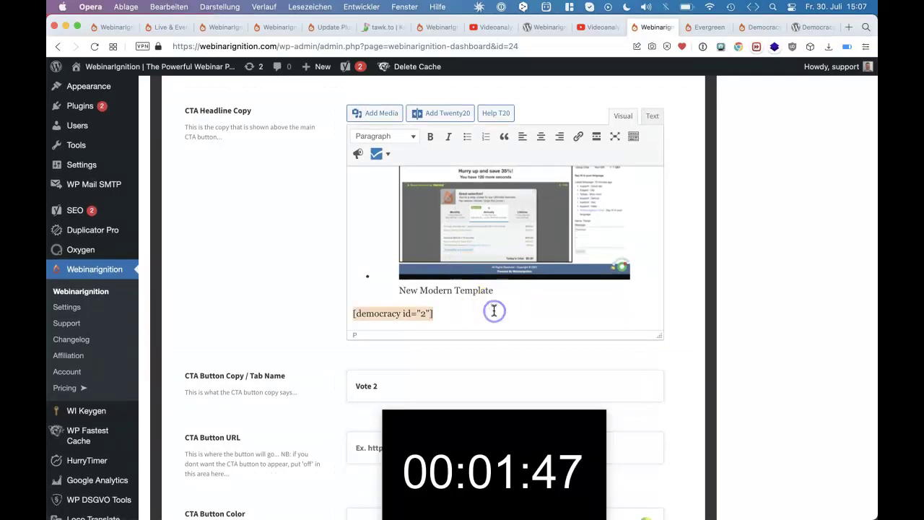
{"action": "left_click", "coordinate": [494, 310]}
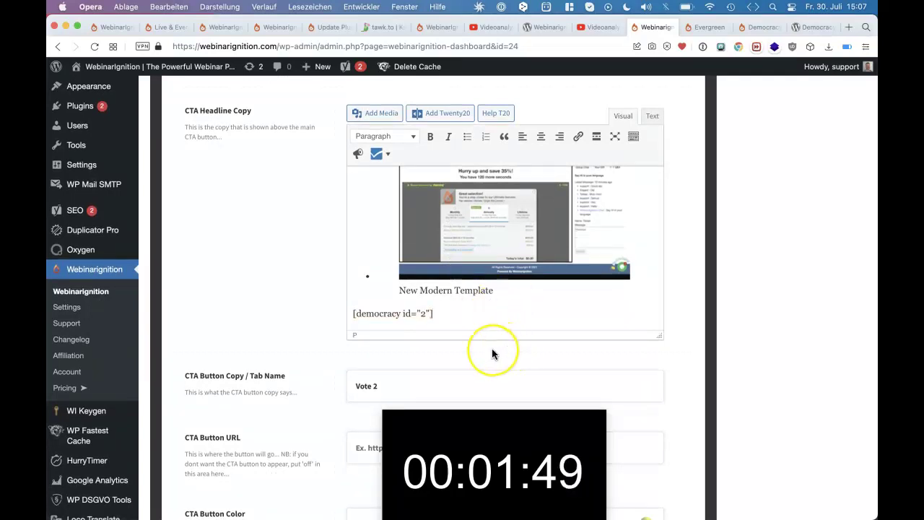
Step: Review the Vote 2 CTA's button and maximum width settings, then its overlay position and show and hide times
{"action": "scroll", "coordinate": [492, 354], "scroll_direction": "down", "scroll_amount": 5}
{"action": "scroll", "coordinate": [492, 318], "scroll_direction": "down", "scroll_amount": 4}
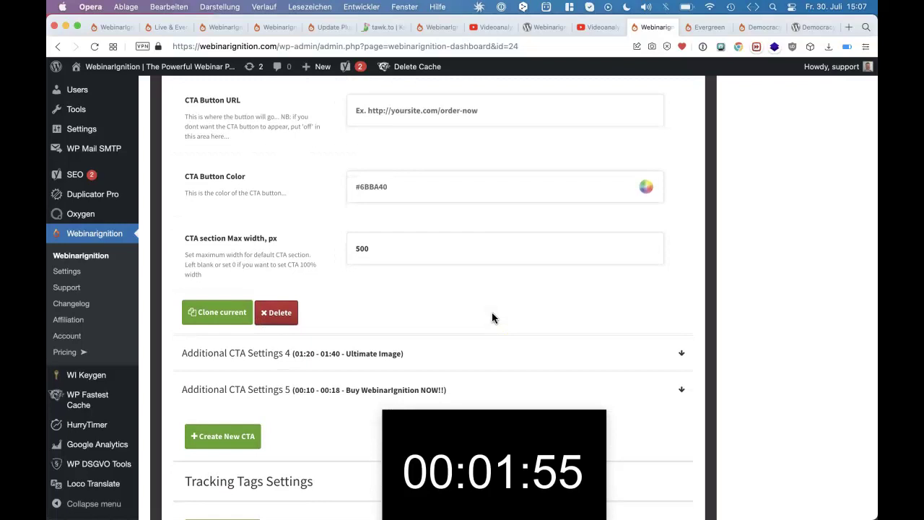
{"action": "scroll", "coordinate": [492, 312], "scroll_direction": "up", "scroll_amount": 9}
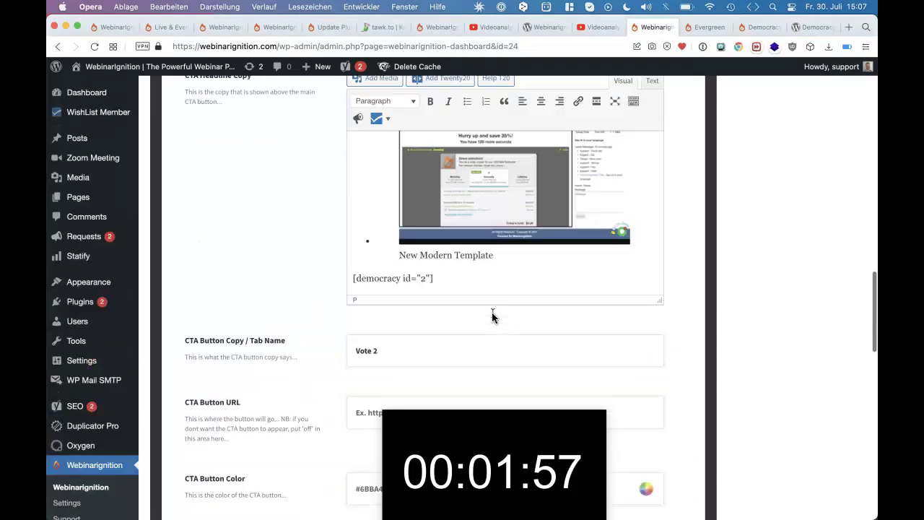
{"action": "scroll", "coordinate": [260, 215], "scroll_direction": "up", "scroll_amount": 5}
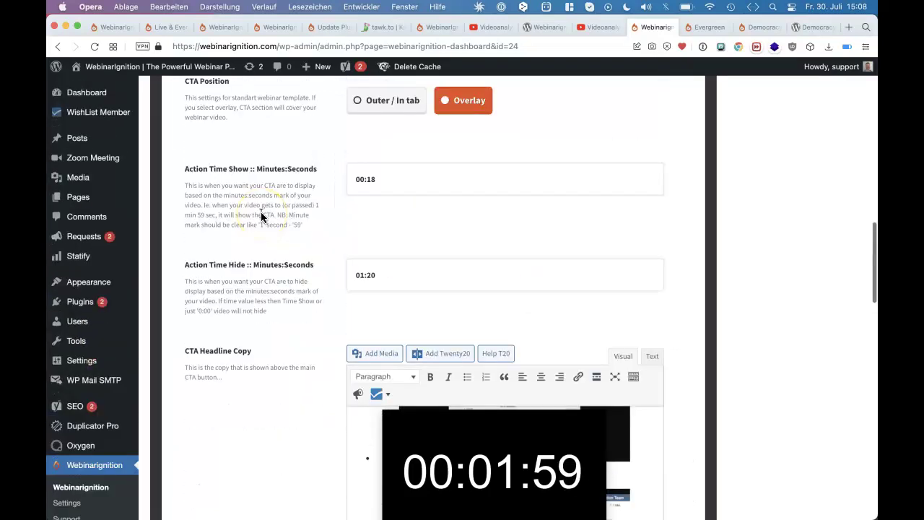
Step: Return to the evergreen webinar preview and seek the video to where the Vote 2 overlay and the Vote 1 tab poll are shown
{"action": "left_click", "coordinate": [718, 29]}
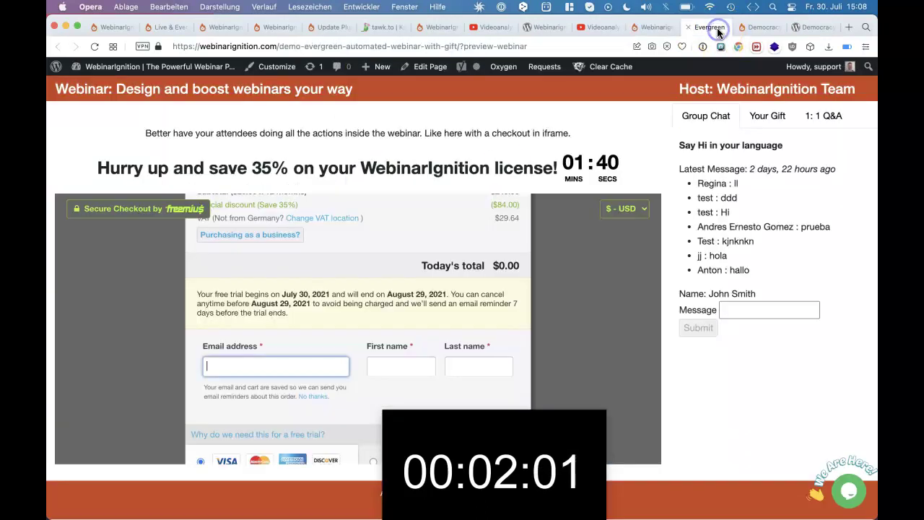
{"action": "left_click_drag", "start_coordinate": [398, 507], "coordinate": [392, 508]}
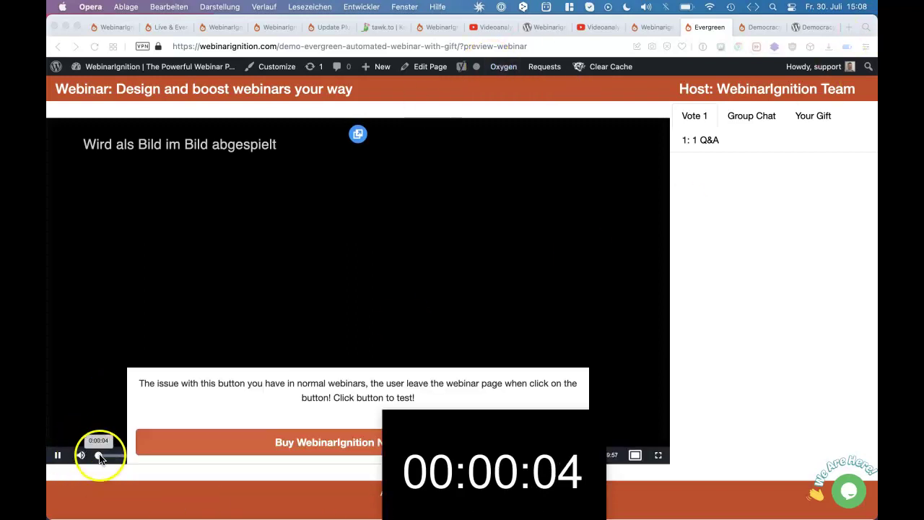
{"action": "left_click", "coordinate": [102, 458]}
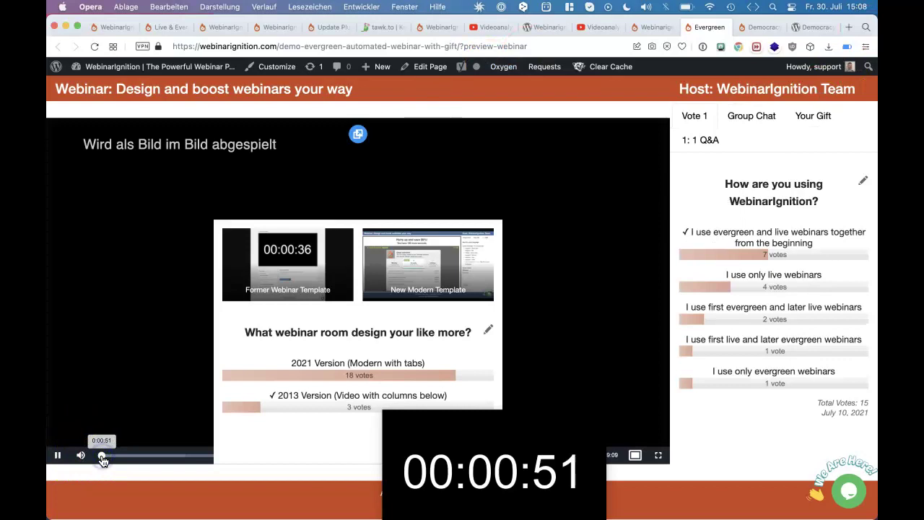
{"action": "left_click_drag", "start_coordinate": [102, 461], "coordinate": [101, 460]}
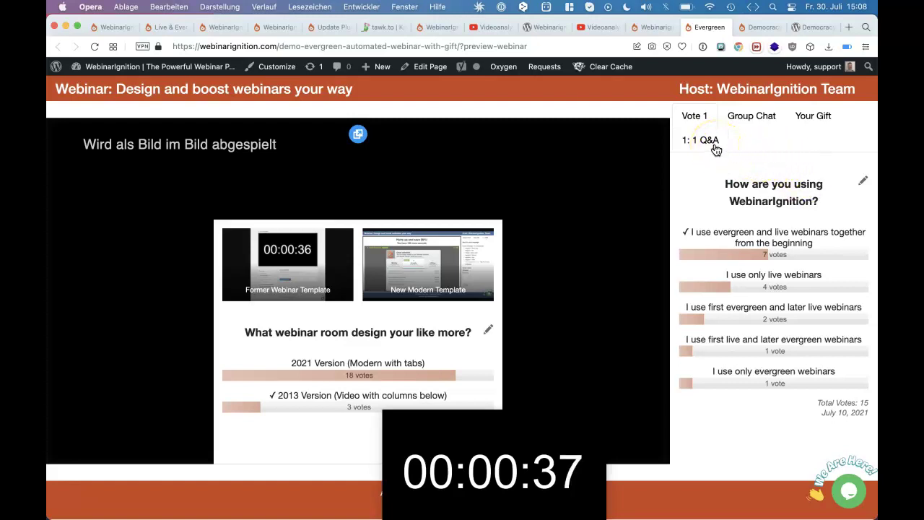
Step: Narrow the browser window to check the mobile layout of the overlay poll and tabs below the video, and restore its full width
{"action": "left_click_drag", "start_coordinate": [878, 240], "coordinate": [436, 213]}
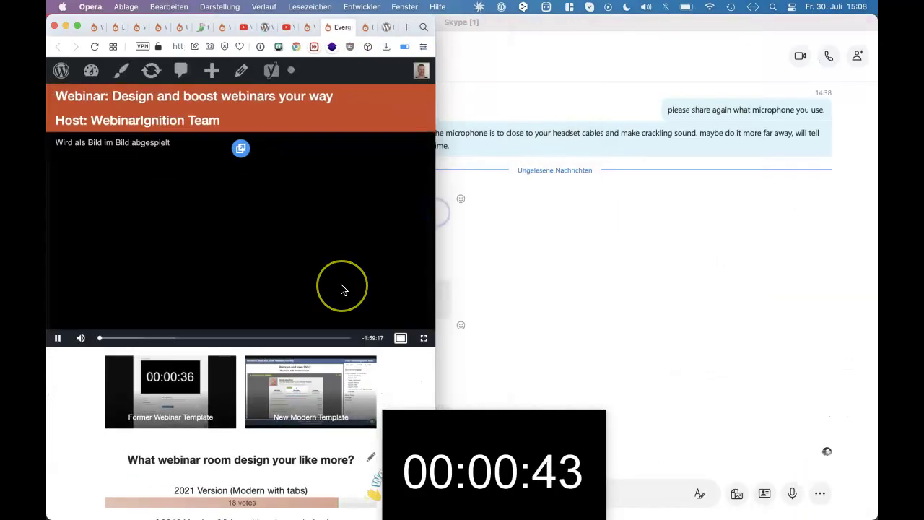
{"action": "scroll", "coordinate": [342, 289], "scroll_direction": "down", "scroll_amount": 6}
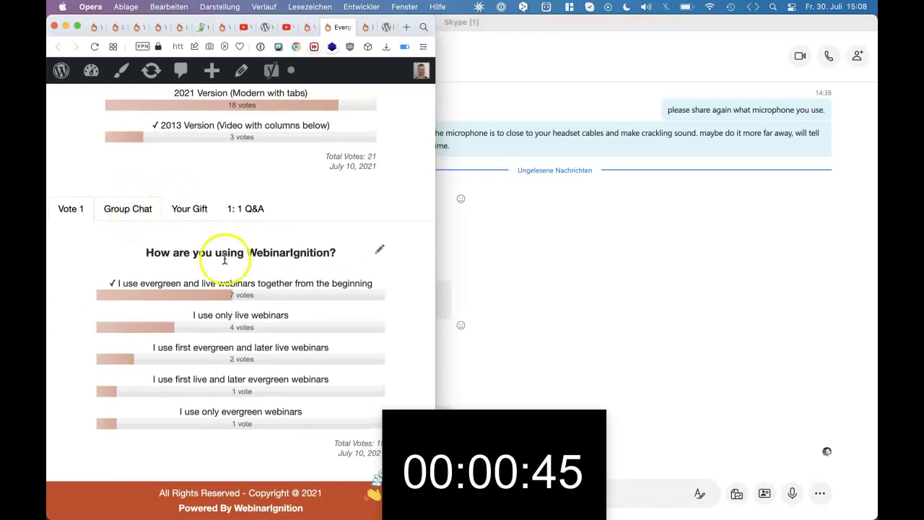
{"action": "scroll", "coordinate": [379, 375], "scroll_direction": "up", "scroll_amount": 5}
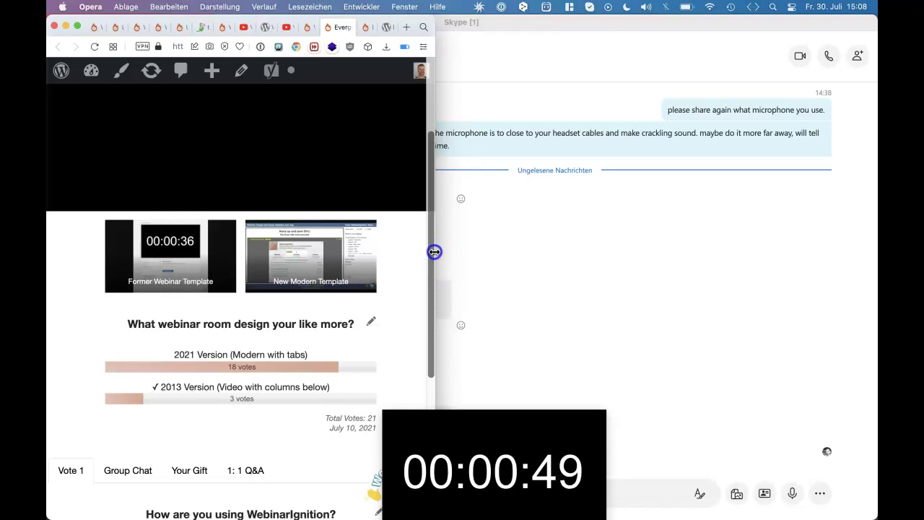
{"action": "left_click_drag", "start_coordinate": [434, 251], "coordinate": [875, 268]}
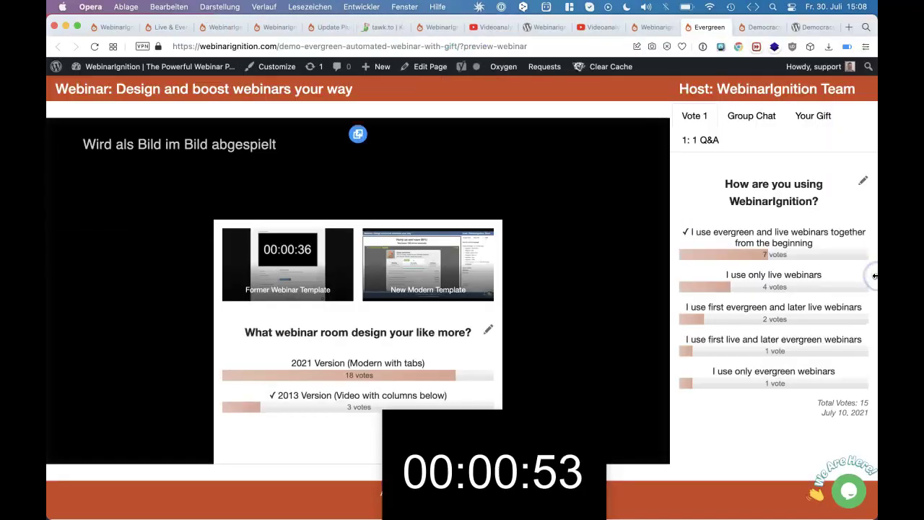
Step: Move the floating timer video off the overlay poll and view the Vote 1, Group Chat, 1:1 Q&A and Your Gift tab contents
{"action": "left_click_drag", "start_coordinate": [495, 429], "coordinate": [664, 334]}
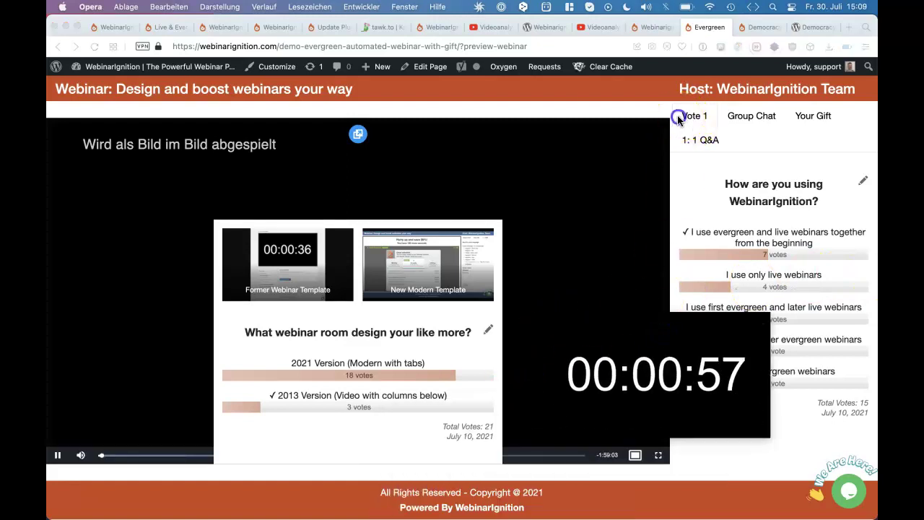
{"action": "left_click", "coordinate": [711, 120]}
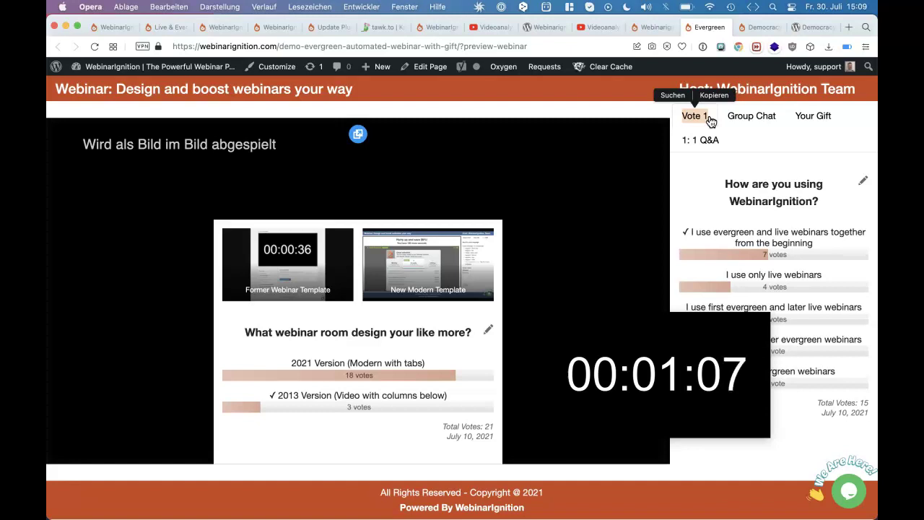
{"action": "left_click", "coordinate": [744, 119]}
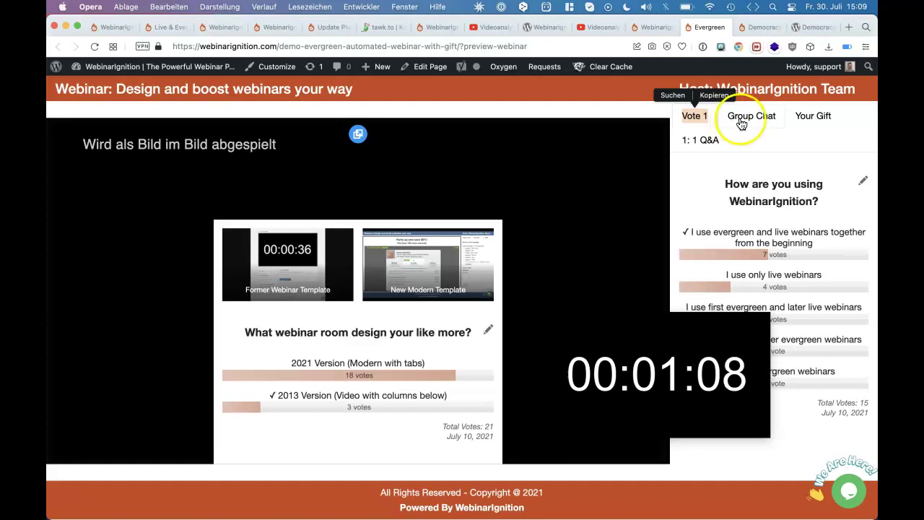
{"action": "left_click", "coordinate": [696, 119]}
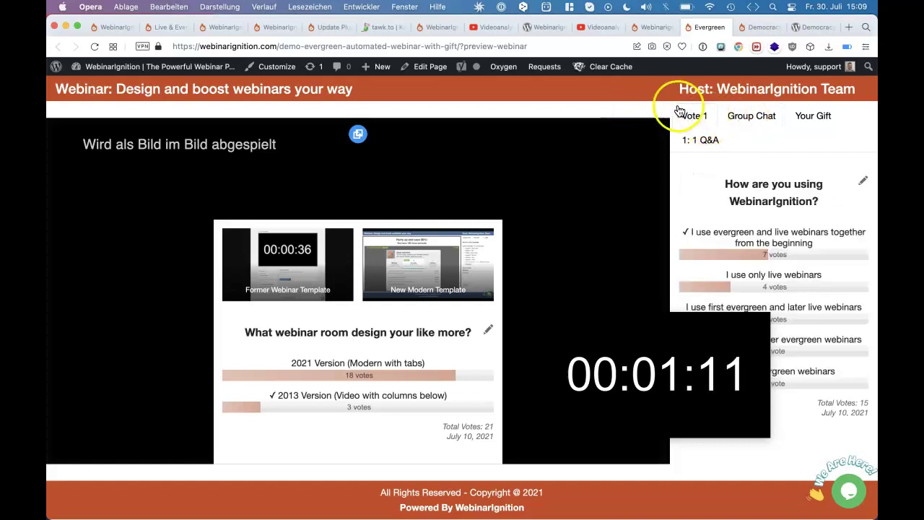
{"action": "left_click", "coordinate": [748, 122]}
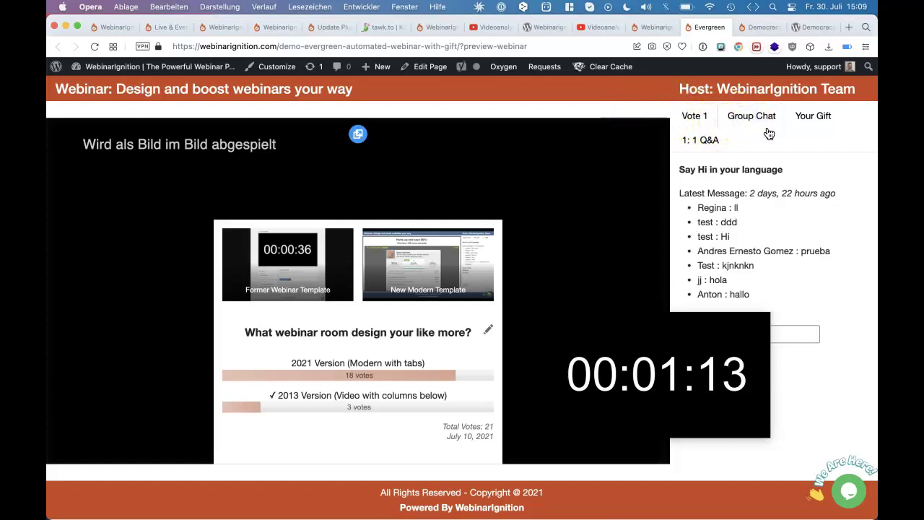
{"action": "left_click", "coordinate": [700, 119]}
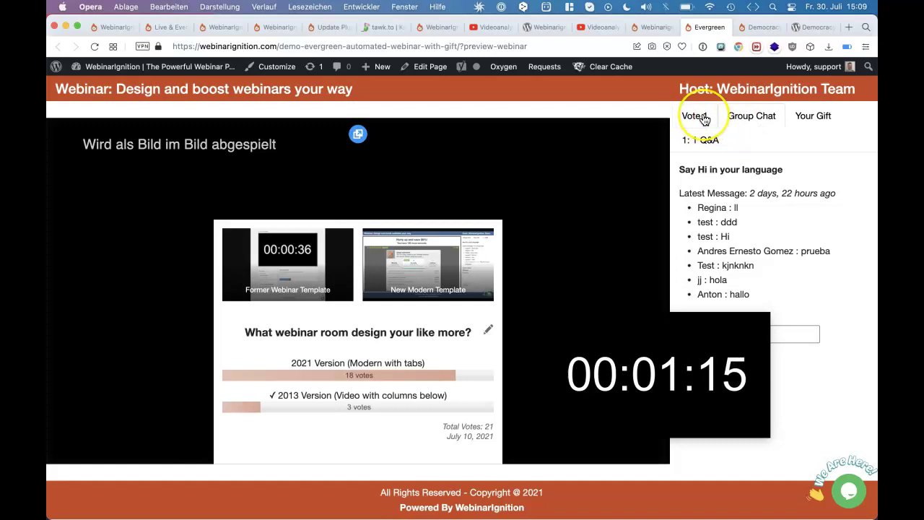
{"action": "left_click", "coordinate": [702, 139]}
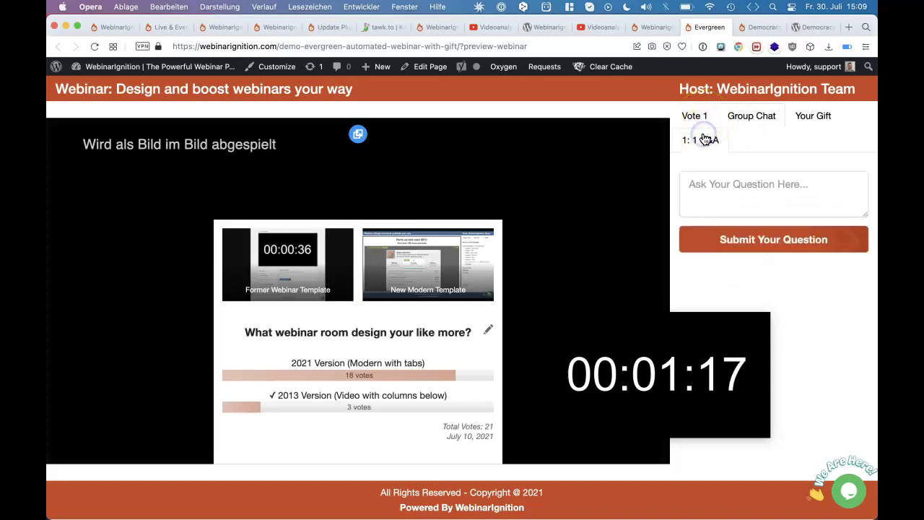
{"action": "left_click", "coordinate": [808, 125]}
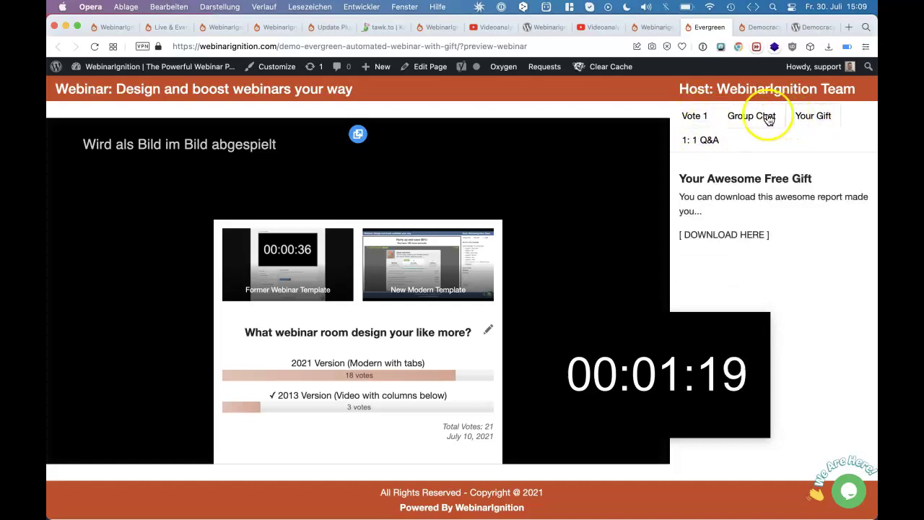
{"action": "left_click", "coordinate": [701, 117]}
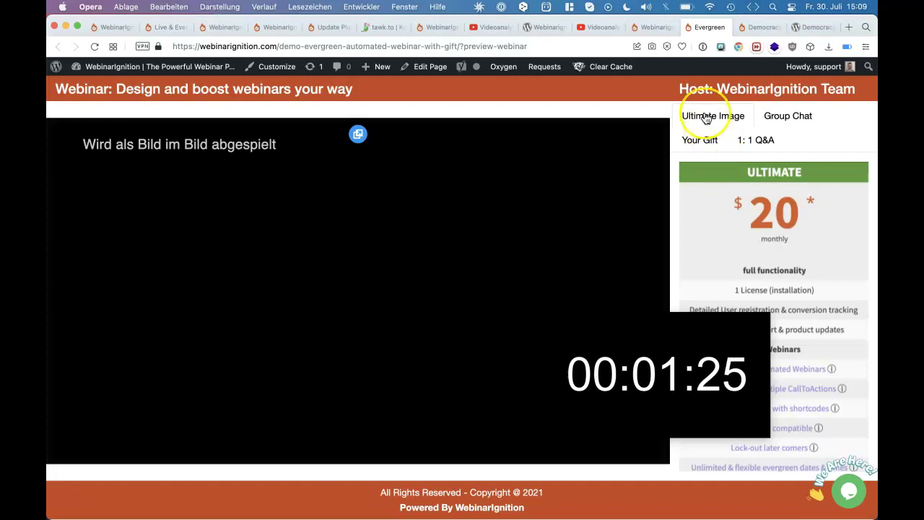
Step: Go back to the webinar's CTA settings, collapse the Vote 2 CTA, and review the CTA list and the surrounding Auto Webinar Actions options
{"action": "left_click", "coordinate": [657, 27]}
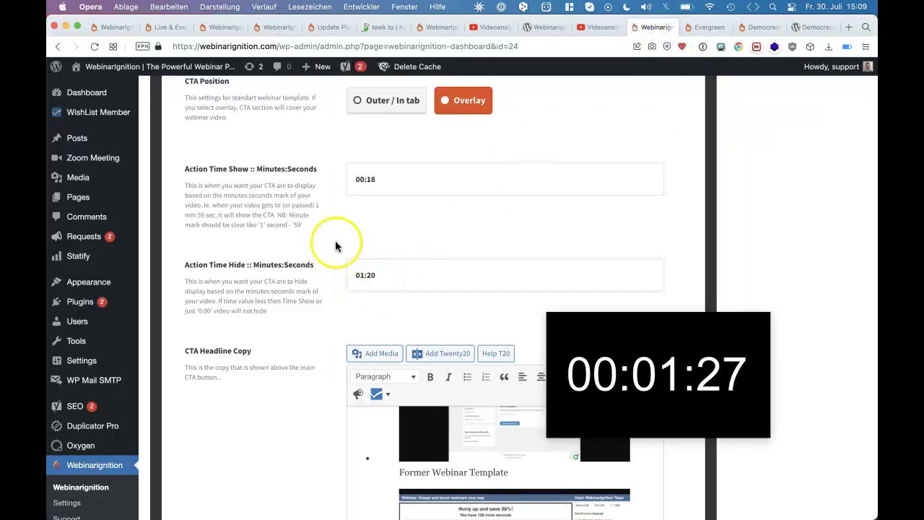
{"action": "scroll", "coordinate": [332, 243], "scroll_direction": "up", "scroll_amount": 5}
{"action": "left_click", "coordinate": [309, 376]}
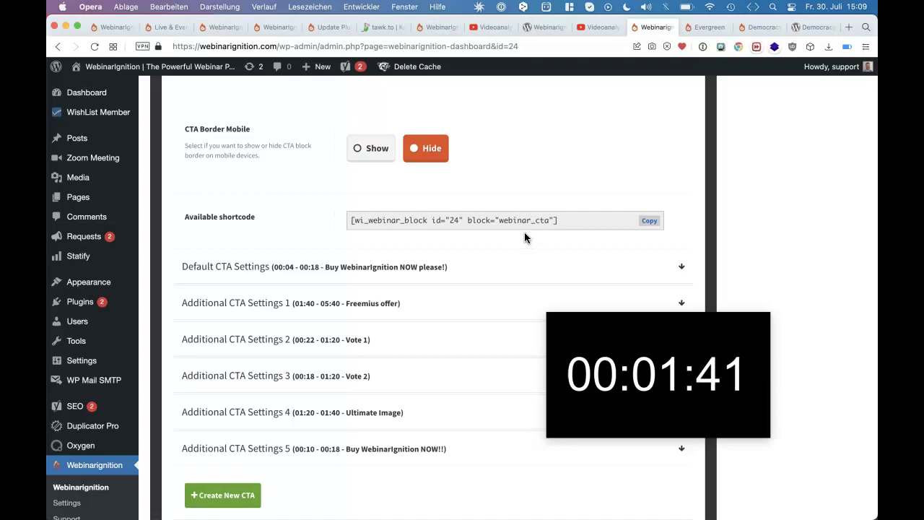
{"action": "scroll", "coordinate": [525, 233], "scroll_direction": "down", "scroll_amount": 5}
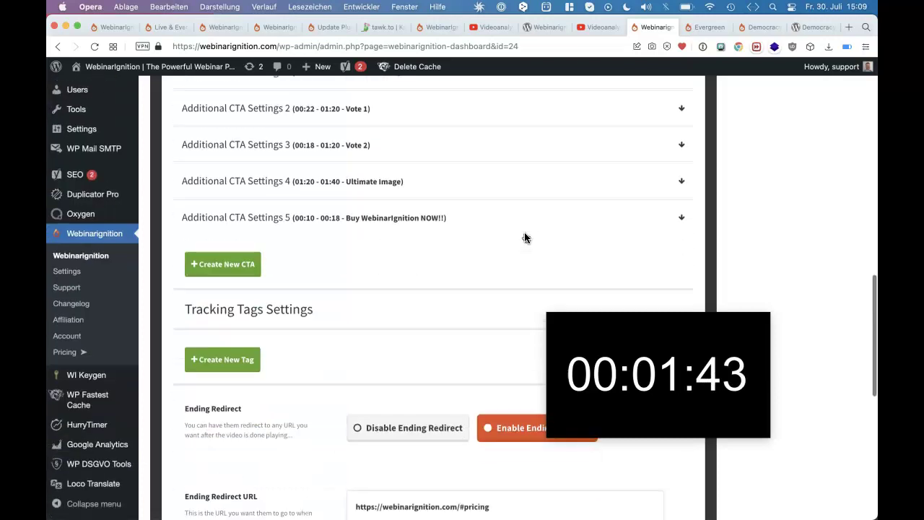
{"action": "scroll", "coordinate": [525, 237], "scroll_direction": "down", "scroll_amount": 4}
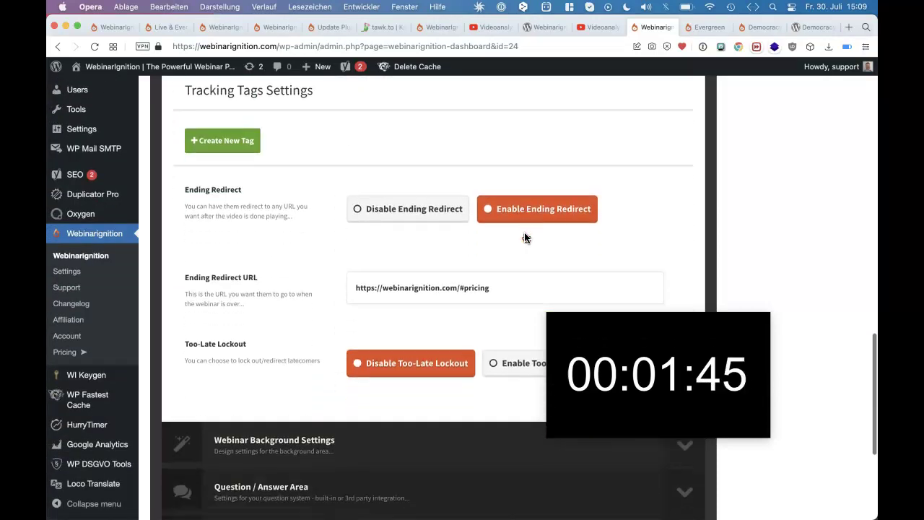
{"action": "scroll", "coordinate": [525, 237], "scroll_direction": "up", "scroll_amount": 12}
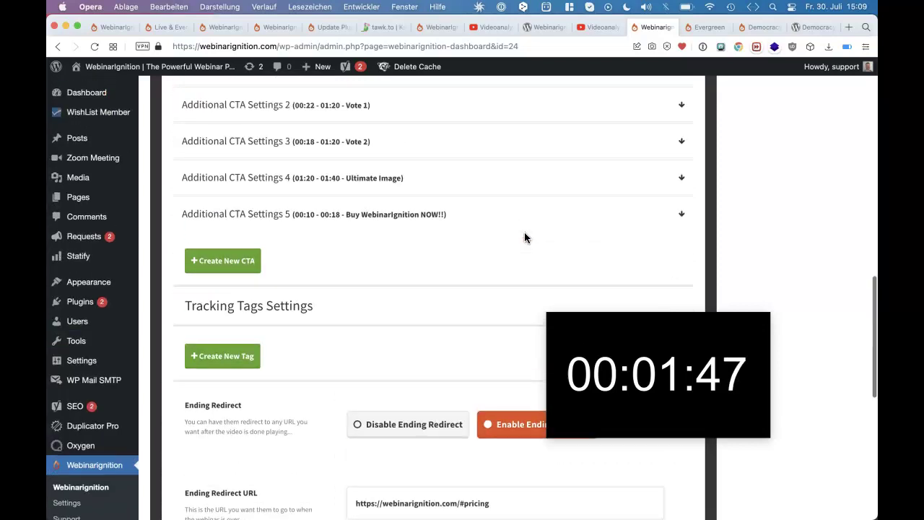
{"action": "scroll", "coordinate": [525, 238], "scroll_direction": "up", "scroll_amount": 4}
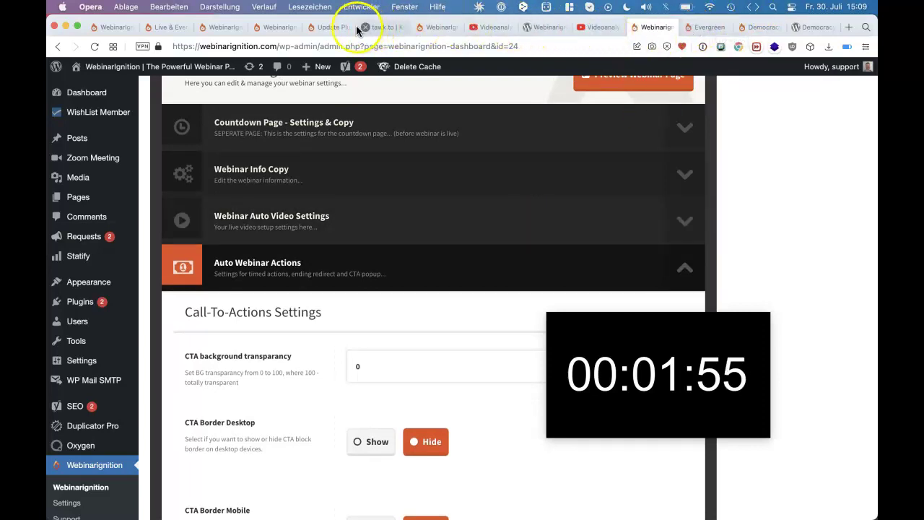
Step: In the help article on keeping CTAs inside the webinar, find the How to section and open its link to WP plugins with shortcodes
{"action": "left_click", "coordinate": [437, 27]}
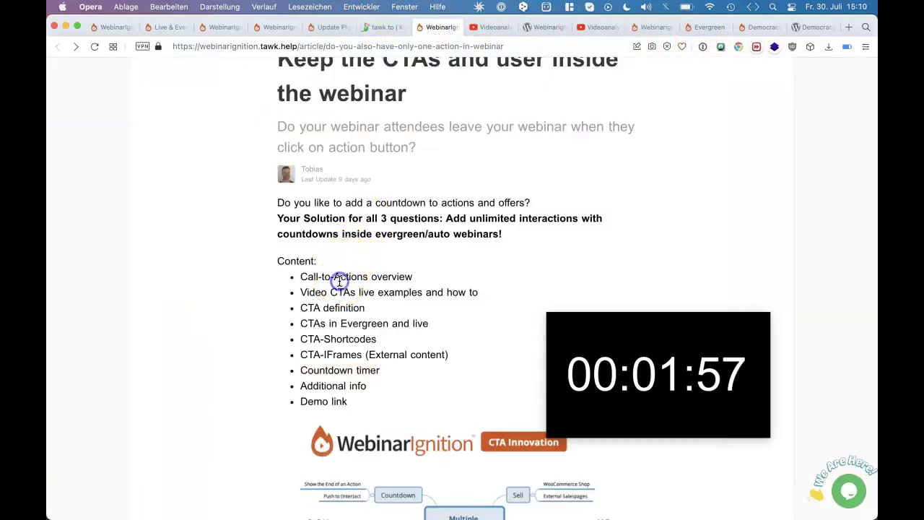
{"action": "scroll", "coordinate": [339, 281], "scroll_direction": "down", "scroll_amount": 15}
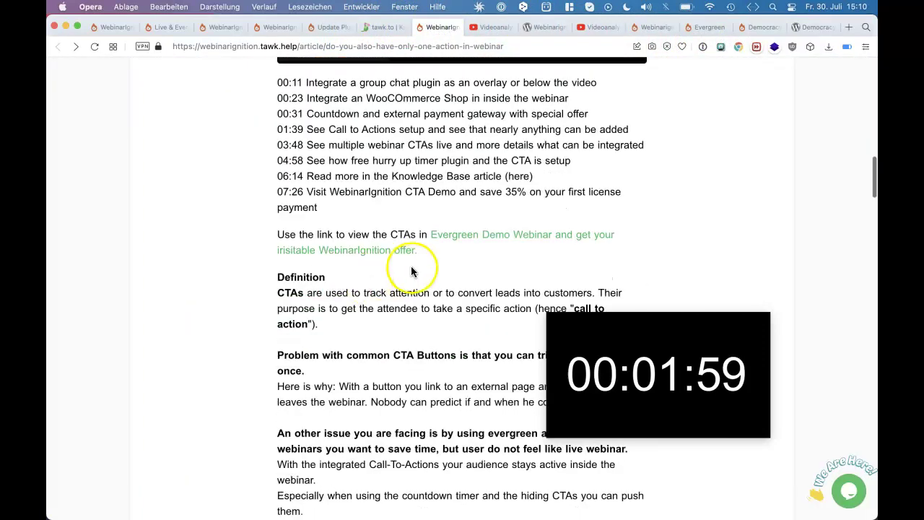
{"action": "scroll", "coordinate": [438, 250], "scroll_direction": "down", "scroll_amount": 5}
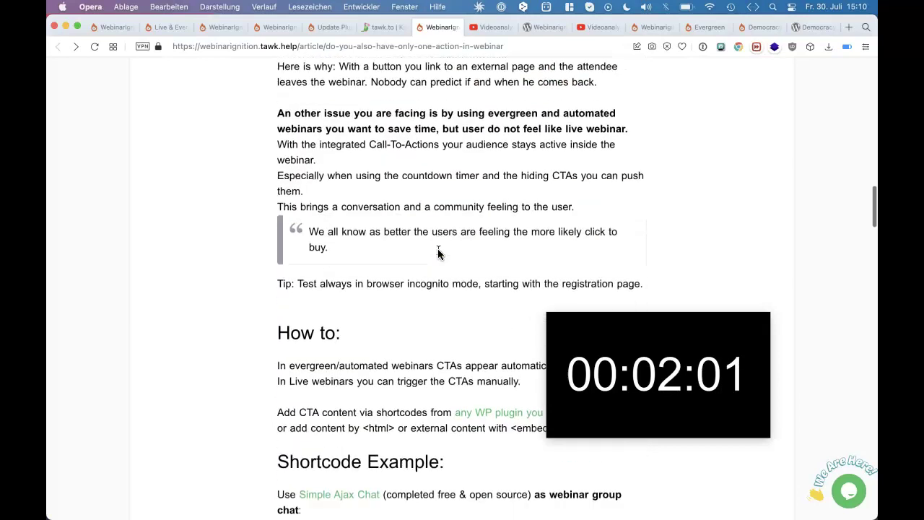
{"action": "scroll", "coordinate": [438, 250], "scroll_direction": "down", "scroll_amount": 3}
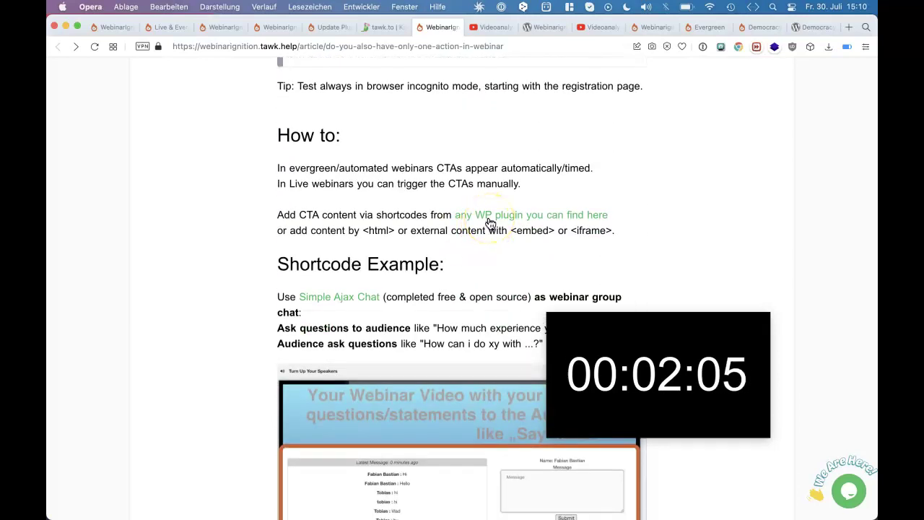
{"action": "left_click", "coordinate": [489, 220]}
{"action": "left_click", "coordinate": [468, 27]}
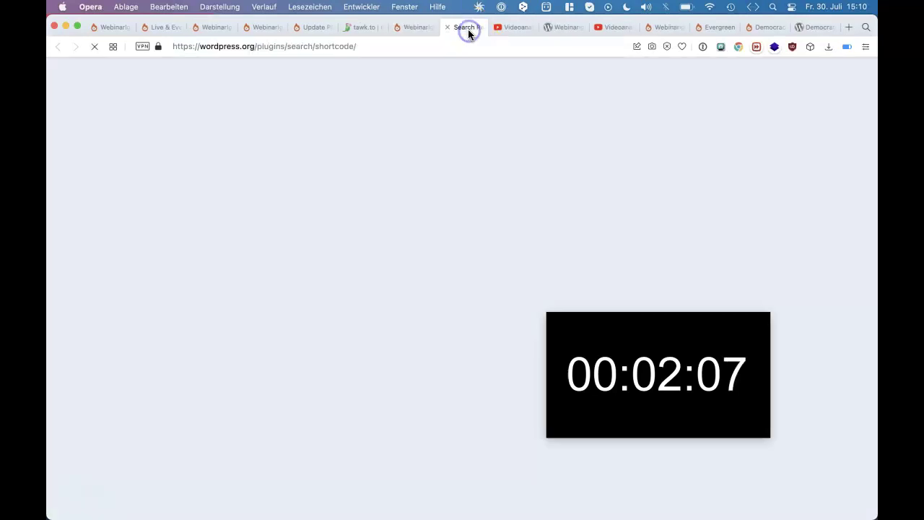
Step: Move the floating timer video aside and browse the WordPress plugin directory's results for shortcode
{"action": "left_click_drag", "start_coordinate": [588, 362], "coordinate": [668, 131]}
{"action": "scroll", "coordinate": [546, 397], "scroll_direction": "down", "scroll_amount": 5}
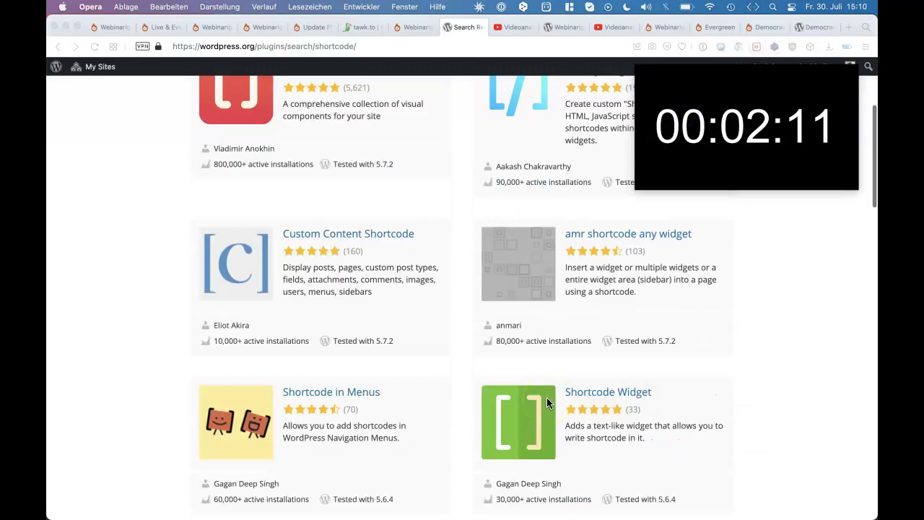
{"action": "scroll", "coordinate": [547, 398], "scroll_direction": "down", "scroll_amount": 8}
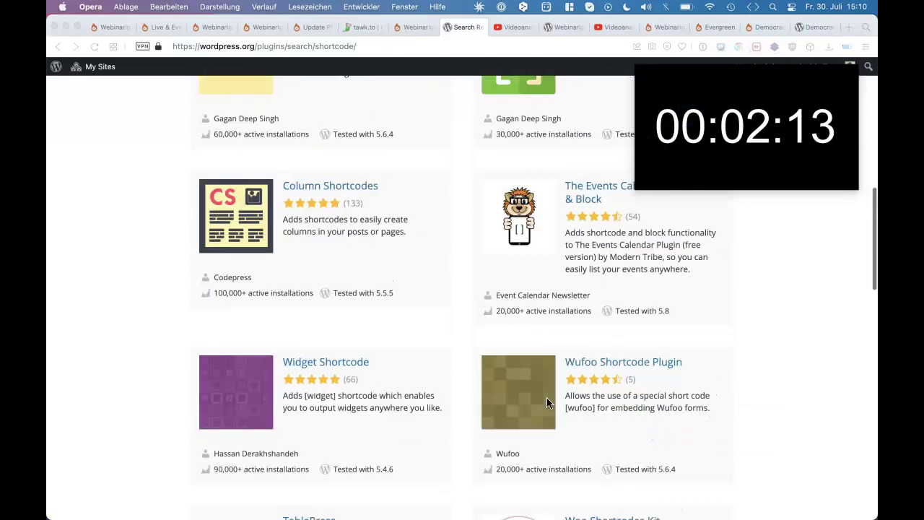
{"action": "scroll", "coordinate": [546, 397], "scroll_direction": "up", "scroll_amount": 1}
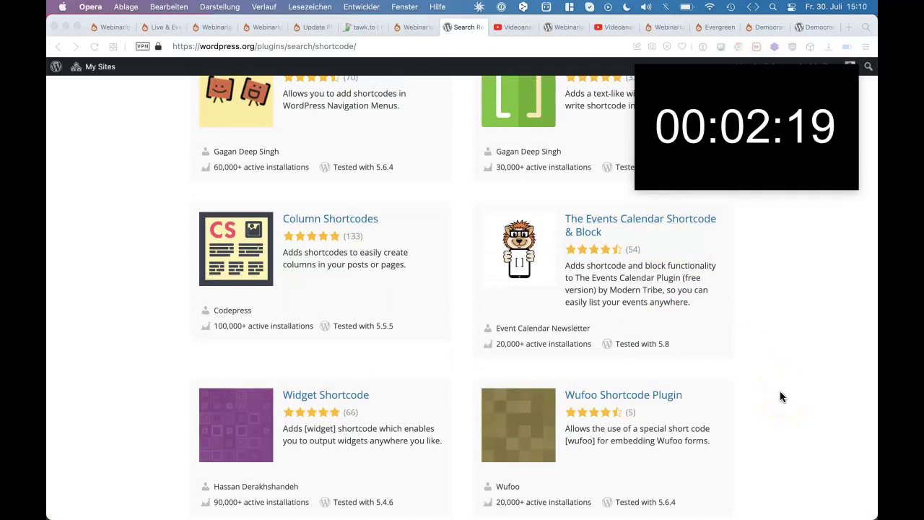
{"action": "scroll", "coordinate": [780, 392], "scroll_direction": "down", "scroll_amount": 4}
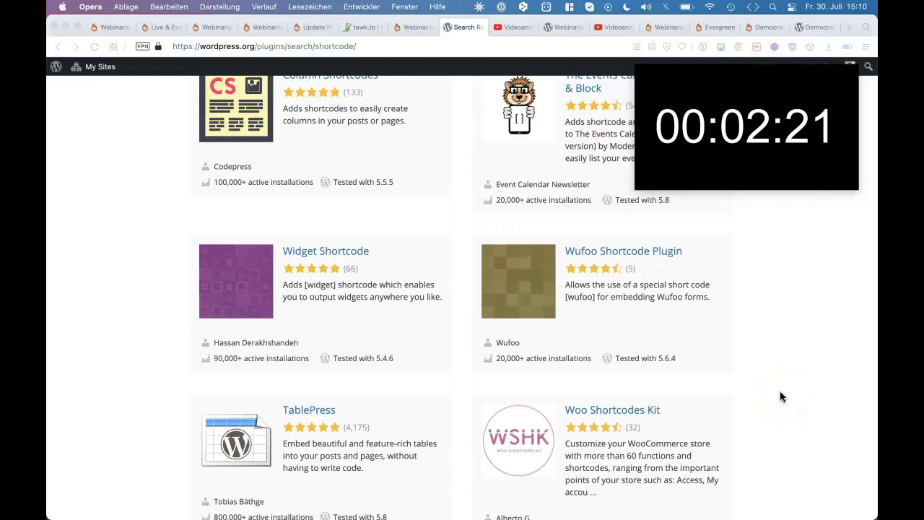
{"action": "scroll", "coordinate": [781, 394], "scroll_direction": "down", "scroll_amount": 8}
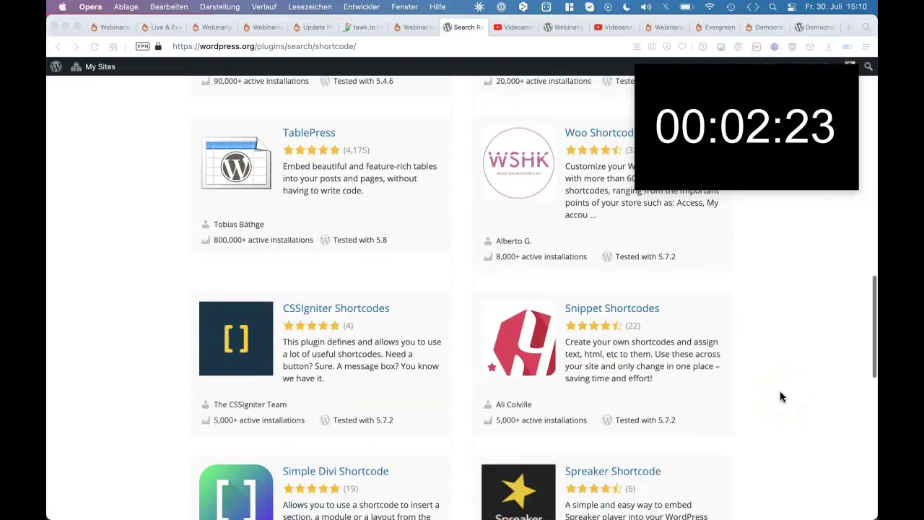
Step: Move the floating timer video aside and search the WordPress plugin directory for easy appointments
{"action": "scroll", "coordinate": [780, 391], "scroll_direction": "up", "scroll_amount": 15}
{"action": "left_click_drag", "start_coordinate": [671, 128], "coordinate": [422, 94]}
{"action": "double_click", "coordinate": [612, 162]}
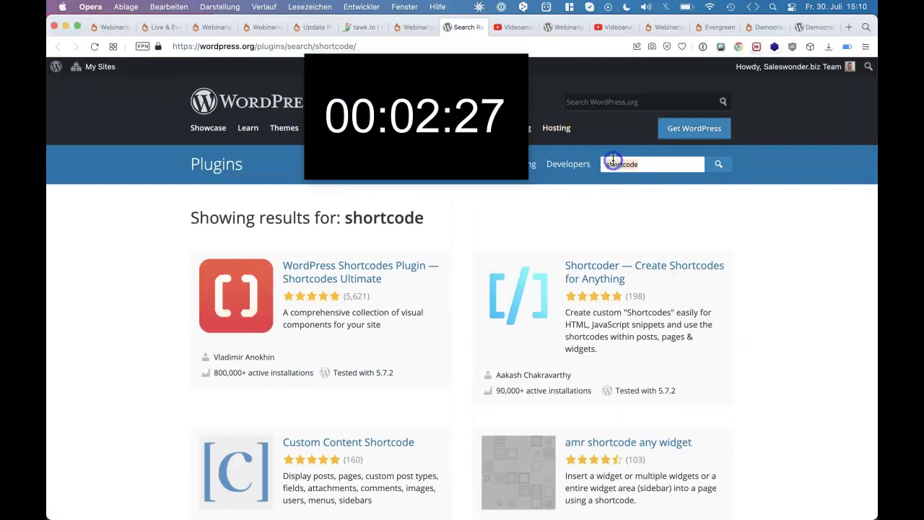
{"action": "type", "text": "easy a"}
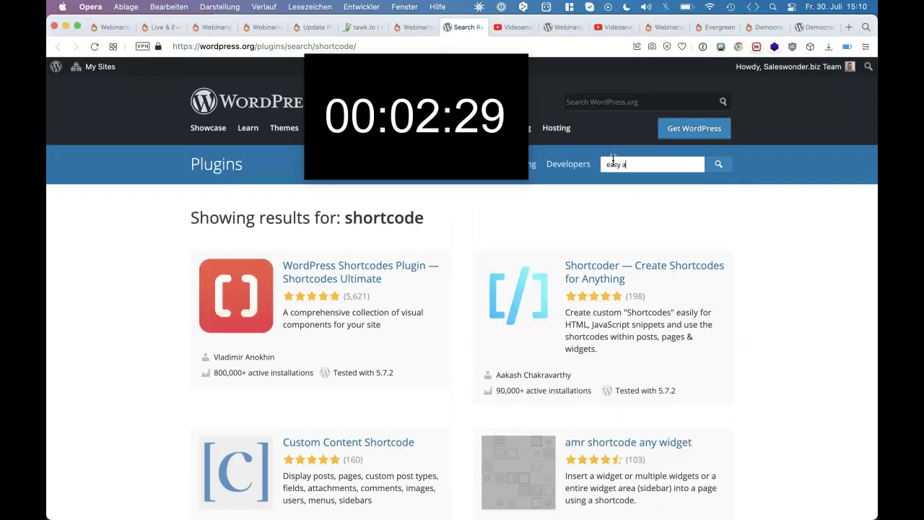
{"action": "type", "text": "ppoint"}
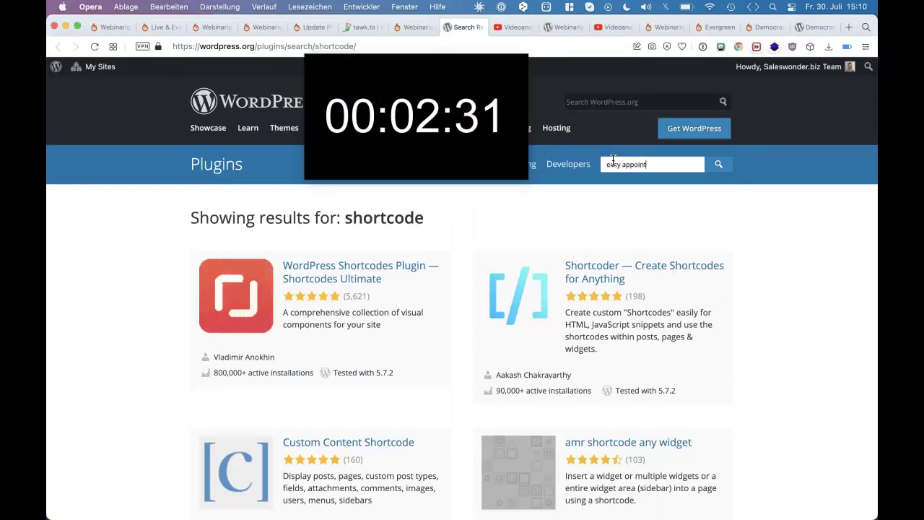
{"action": "type", "text": "ments"}
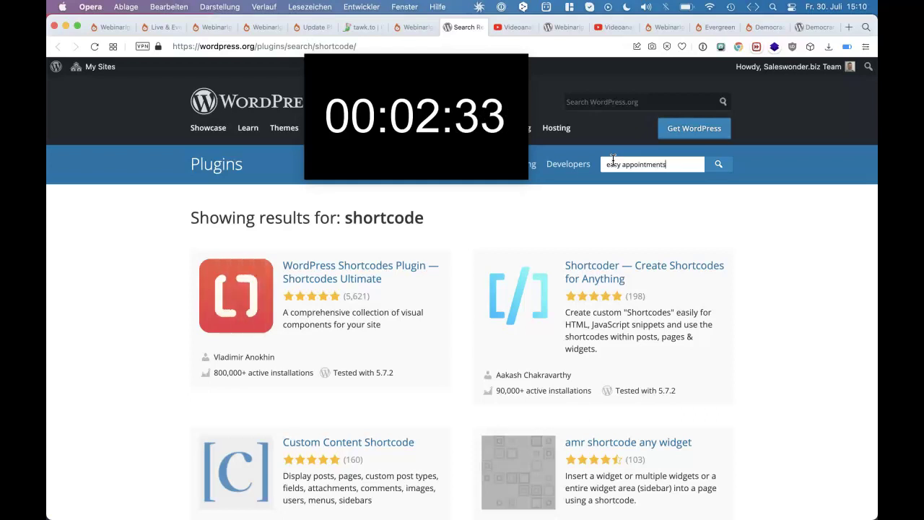
{"action": "key", "text": "Return"}
{"action": "left_click", "coordinate": [654, 164]}
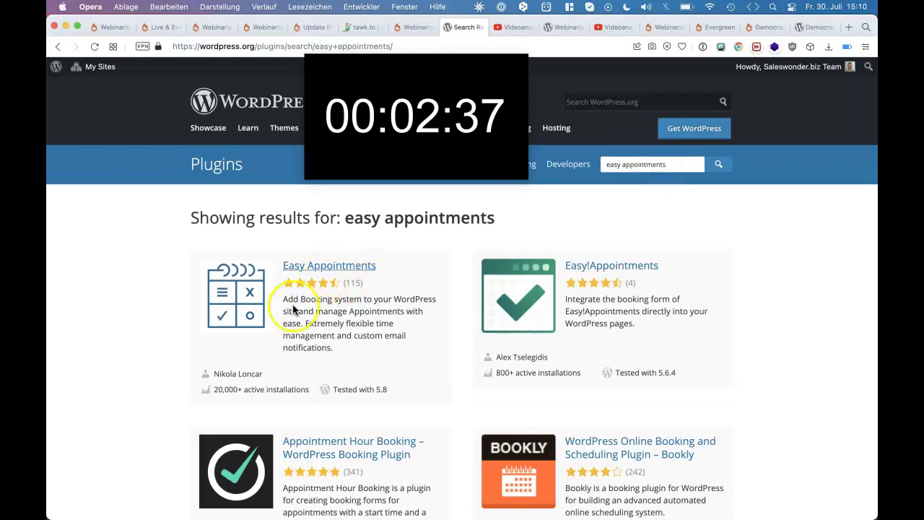
Step: Highlight the Easy Appointments listing and browse the other booking plugin results, keeping the floating timer video out of the way
{"action": "left_click_drag", "start_coordinate": [266, 374], "coordinate": [200, 258]}
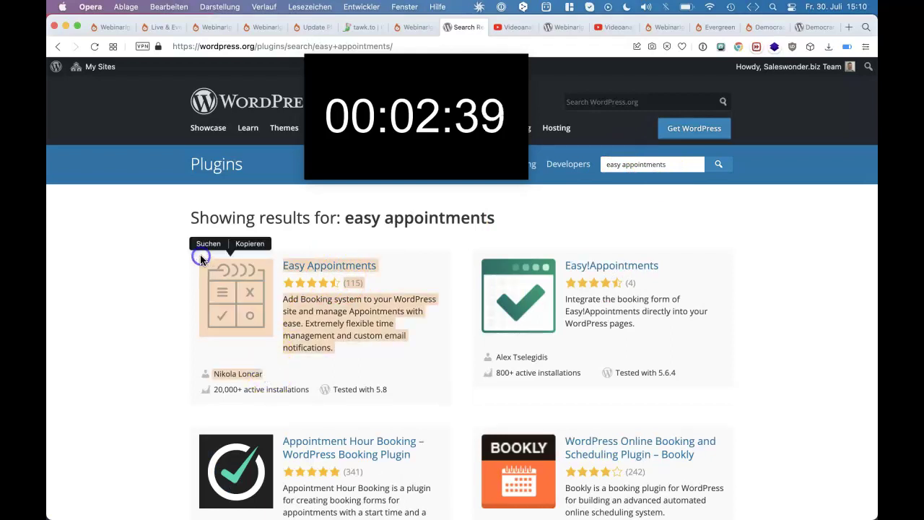
{"action": "left_click", "coordinate": [453, 407]}
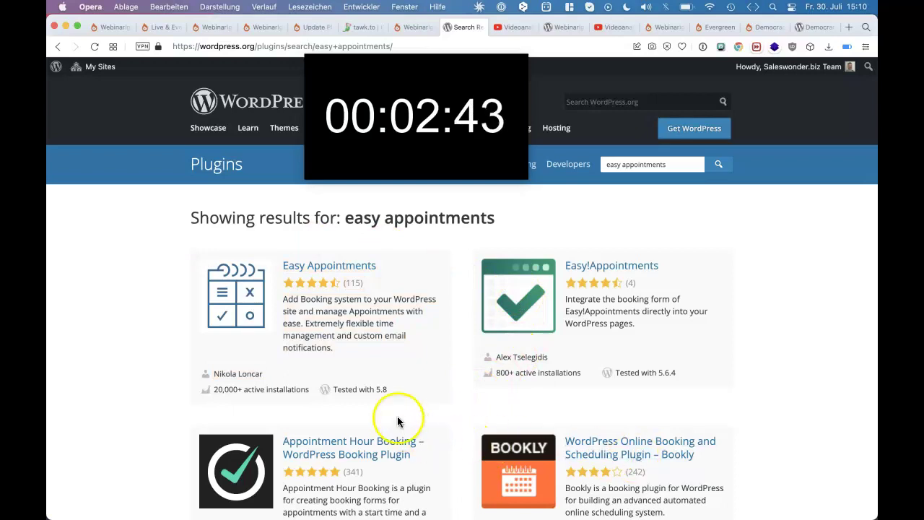
{"action": "mouse_move", "coordinate": [401, 103]}
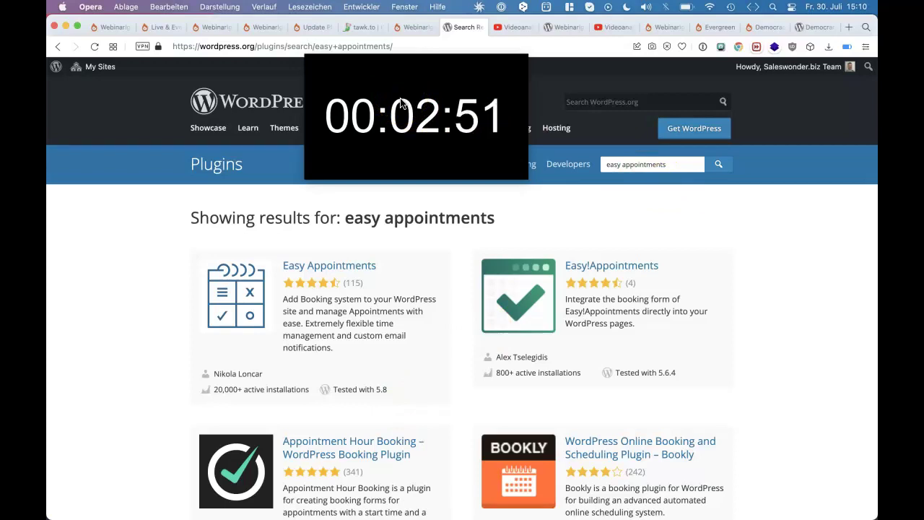
{"action": "left_click_drag", "start_coordinate": [444, 104], "coordinate": [475, 137]}
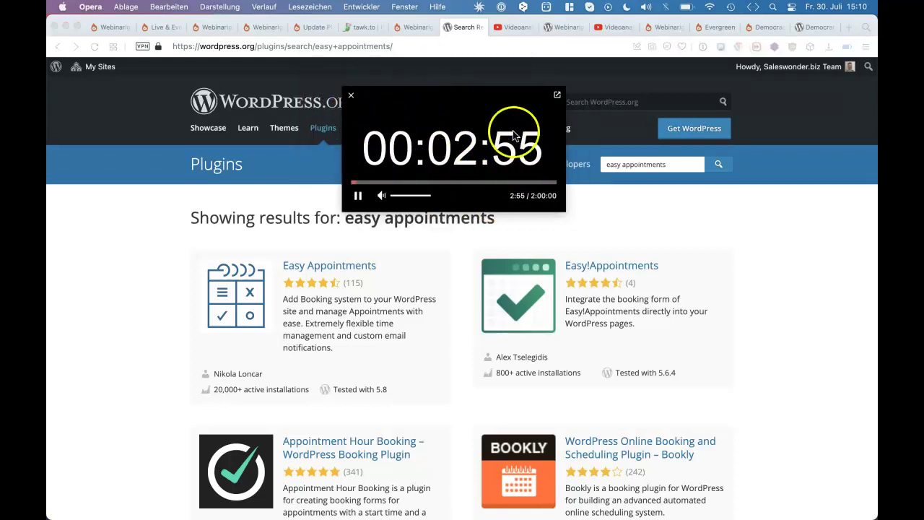
{"action": "left_click", "coordinate": [352, 96]}
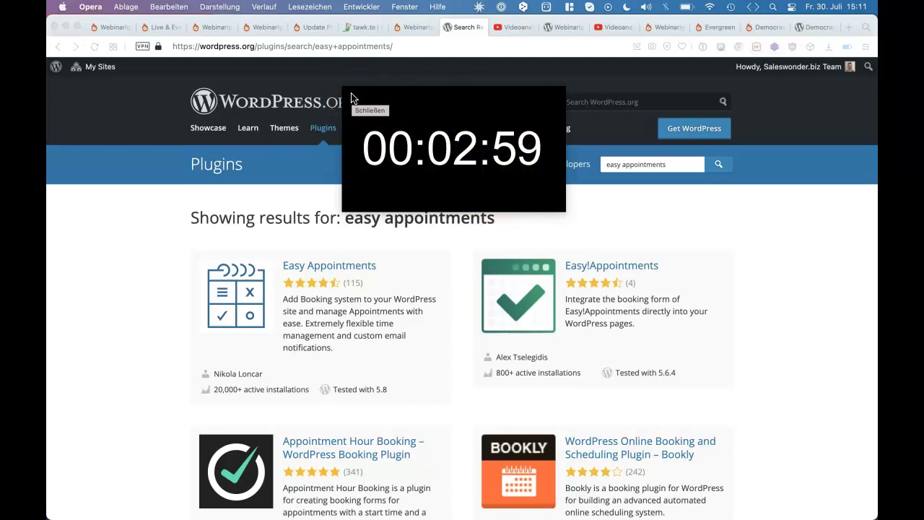
{"action": "left_click", "coordinate": [351, 98]}
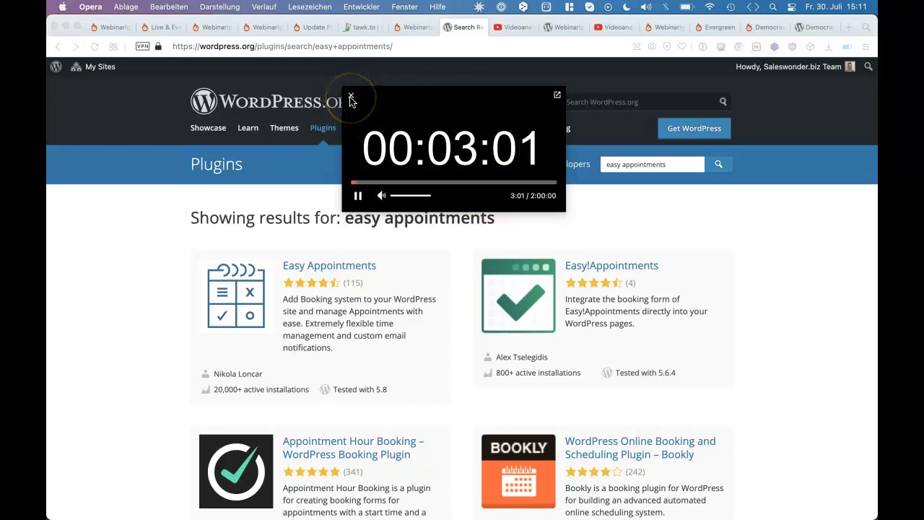
{"action": "left_click_drag", "start_coordinate": [352, 101], "coordinate": [126, 69]}
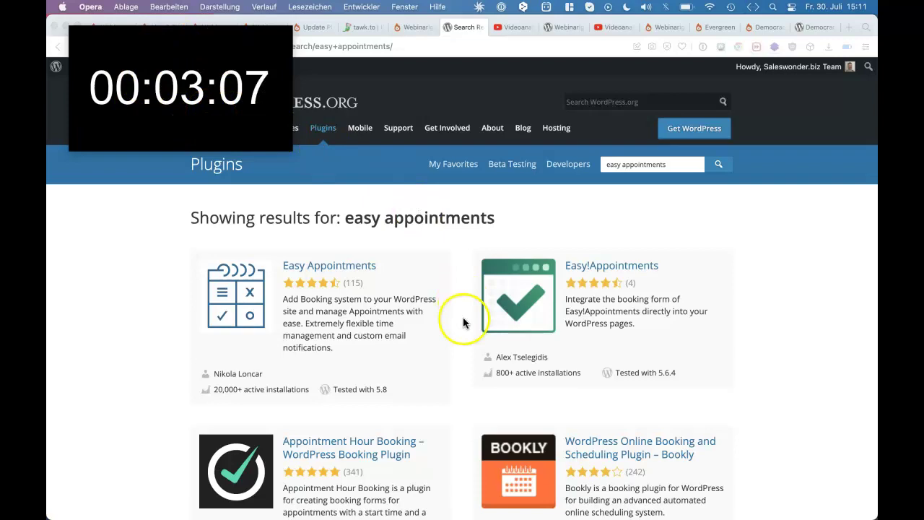
{"action": "scroll", "coordinate": [436, 384], "scroll_direction": "down", "scroll_amount": 5}
{"action": "scroll", "coordinate": [437, 389], "scroll_direction": "down", "scroll_amount": 6}
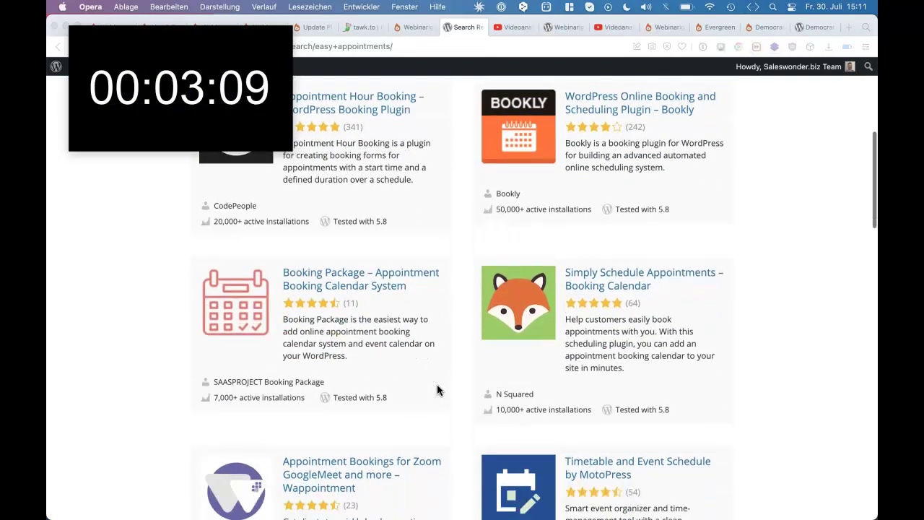
{"action": "scroll", "coordinate": [437, 390], "scroll_direction": "down", "scroll_amount": 8}
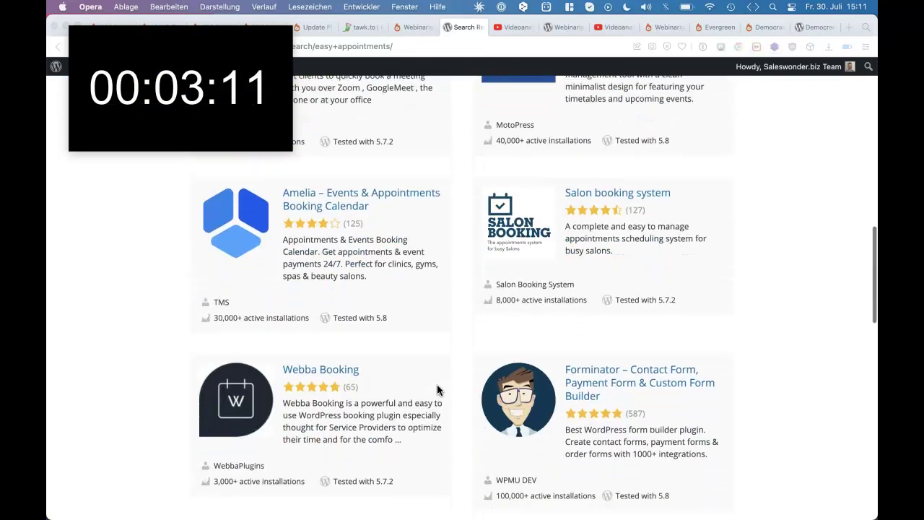
Step: Close the floating timer video and switch to the evergreen webinar preview page
{"action": "mouse_move", "coordinate": [186, 58]}
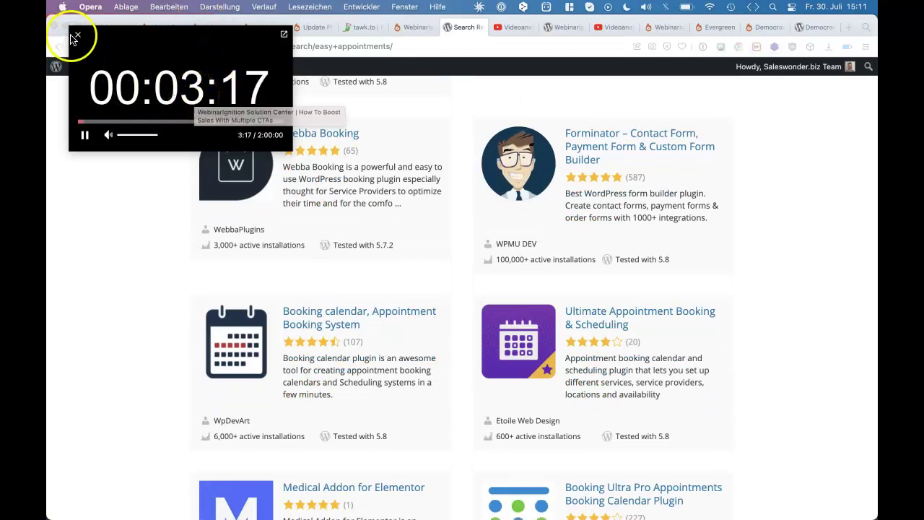
{"action": "left_click", "coordinate": [77, 35]}
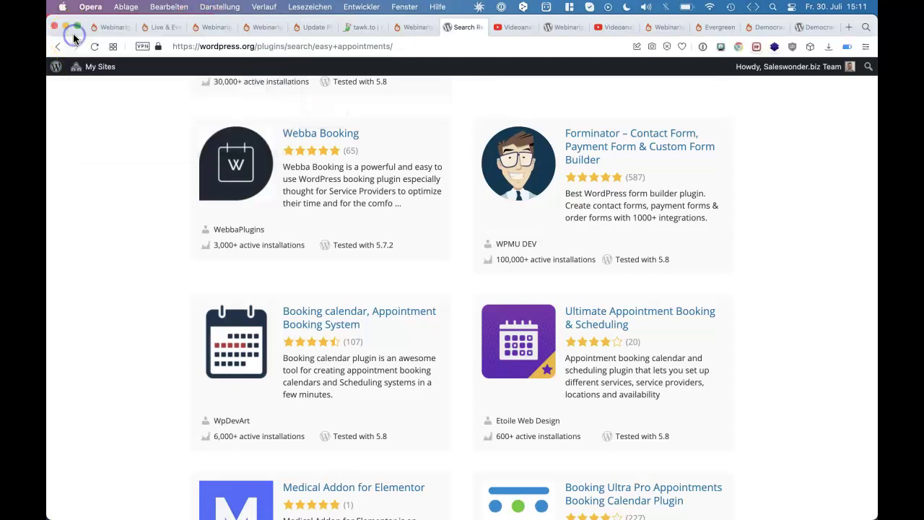
{"action": "left_click", "coordinate": [667, 29]}
{"action": "left_click", "coordinate": [706, 32]}
Step: Examine the embedded checkout in the webinar's 35% license discount CTA, from the plan choices down through the form
{"action": "left_click", "coordinate": [624, 204]}
{"action": "left_click", "coordinate": [543, 253]}
{"action": "left_click", "coordinate": [433, 326]}
{"action": "left_click", "coordinate": [58, 455]}
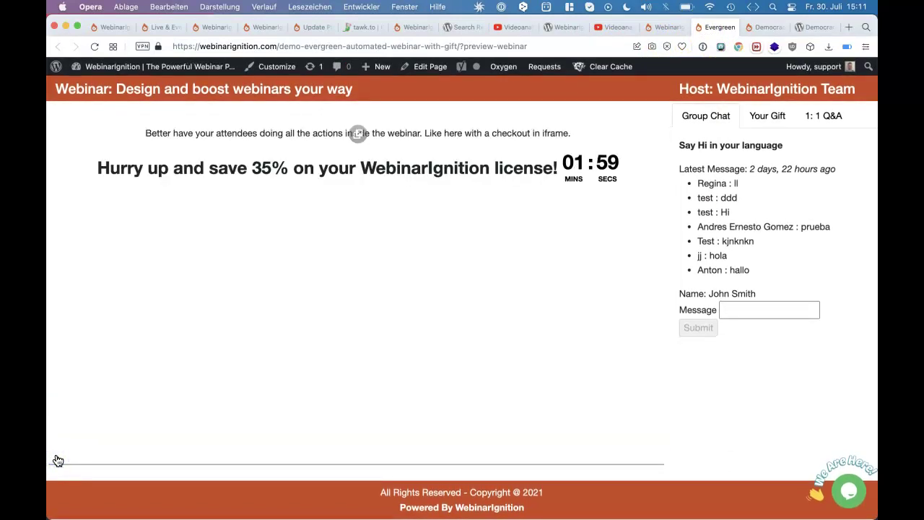
{"action": "left_click", "coordinate": [284, 351]}
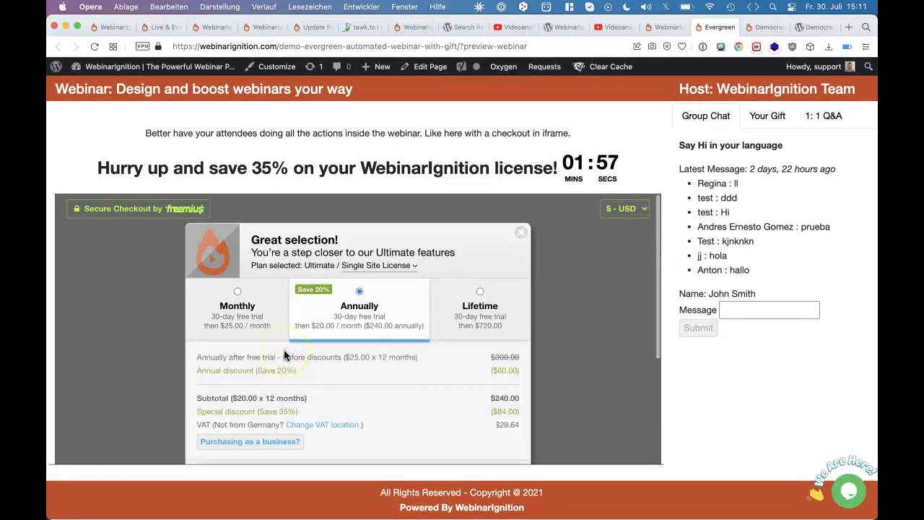
{"action": "scroll", "coordinate": [284, 354], "scroll_direction": "down", "scroll_amount": 5}
{"action": "scroll", "coordinate": [284, 354], "scroll_direction": "up", "scroll_amount": 5}
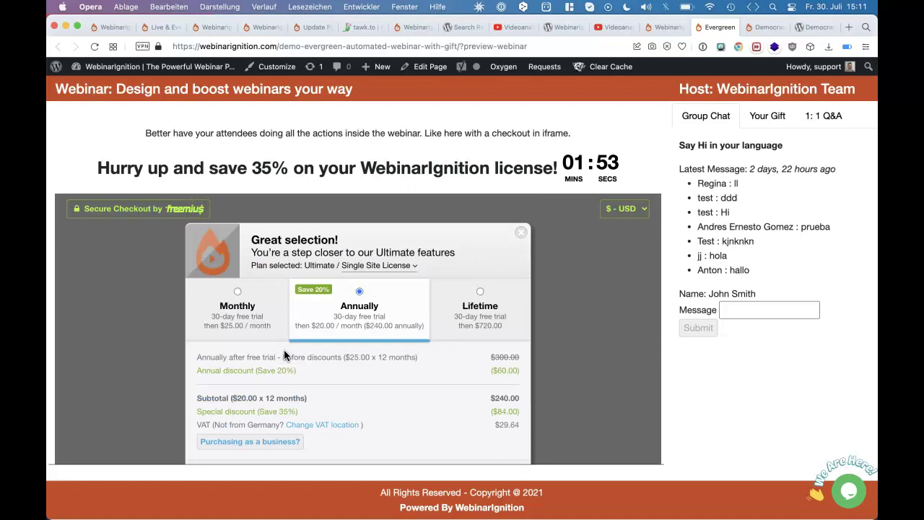
Step: Review the Webinar Auto Video Settings, from video source URLs and length to overlay, controls and background color, comparing them with the evergreen webinar page
{"action": "left_click", "coordinate": [661, 28]}
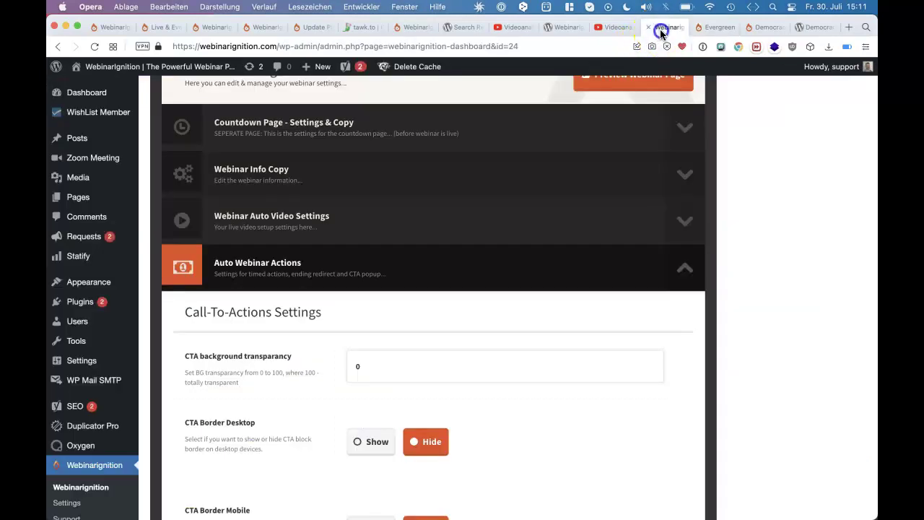
{"action": "left_click", "coordinate": [340, 218]}
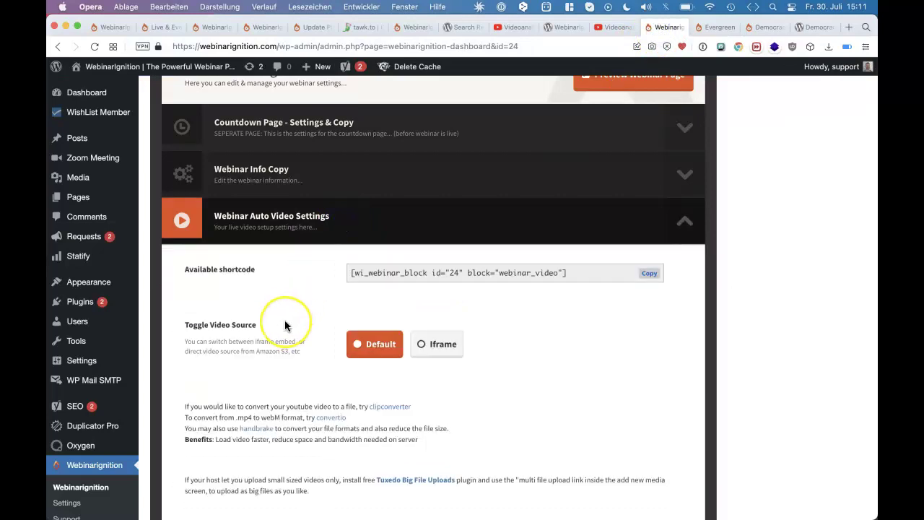
{"action": "scroll", "coordinate": [284, 322], "scroll_direction": "down", "scroll_amount": 10}
{"action": "scroll", "coordinate": [284, 325], "scroll_direction": "down", "scroll_amount": 1}
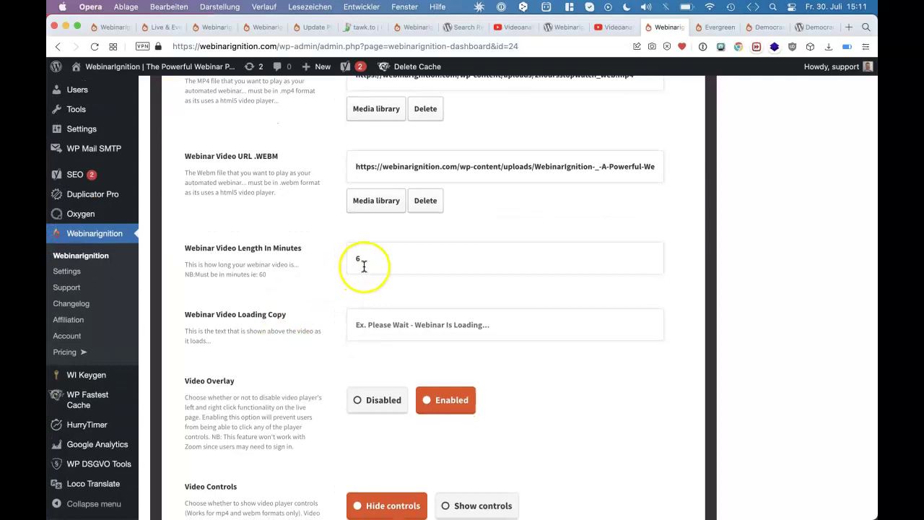
{"action": "triple_click", "coordinate": [443, 166]}
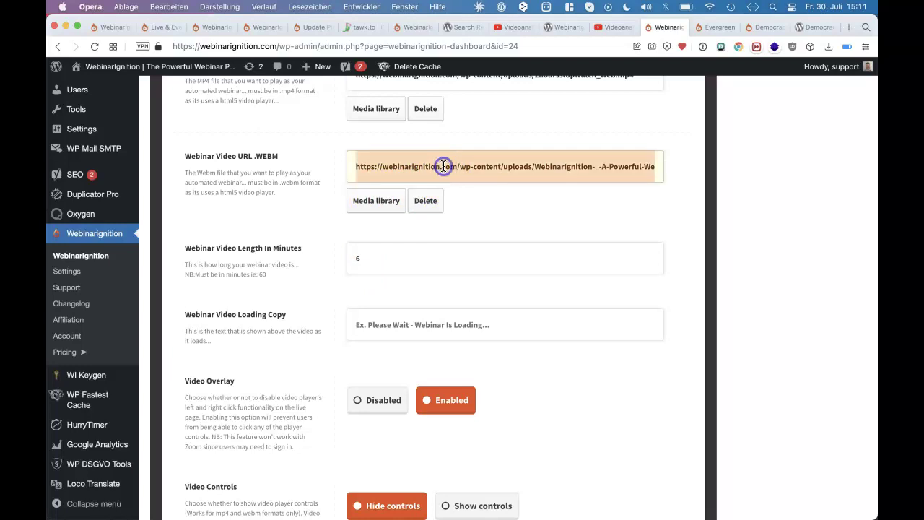
{"action": "left_click", "coordinate": [512, 219]}
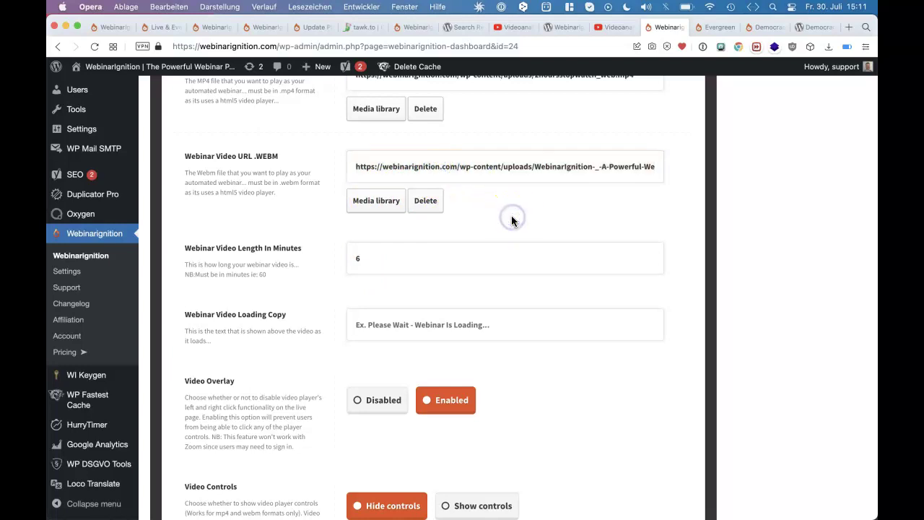
{"action": "scroll", "coordinate": [512, 219], "scroll_direction": "down", "scroll_amount": 5}
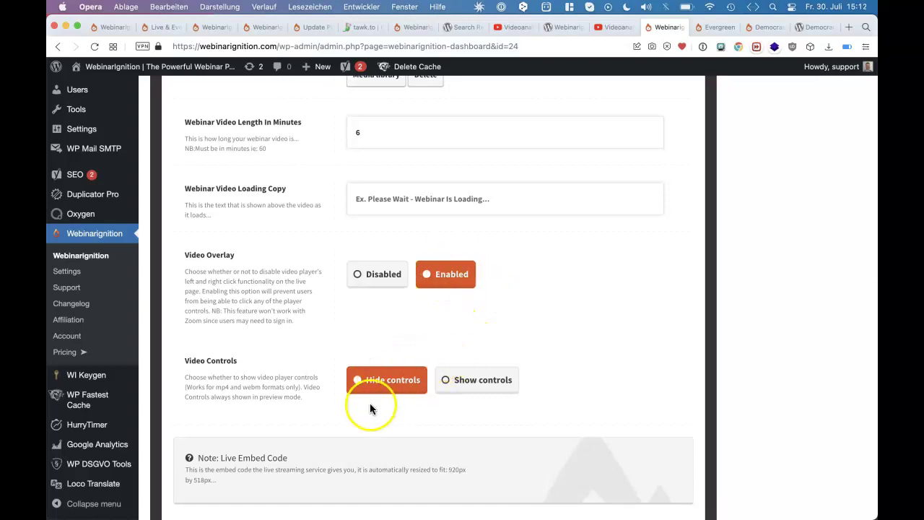
{"action": "scroll", "coordinate": [410, 377], "scroll_direction": "down", "scroll_amount": 5}
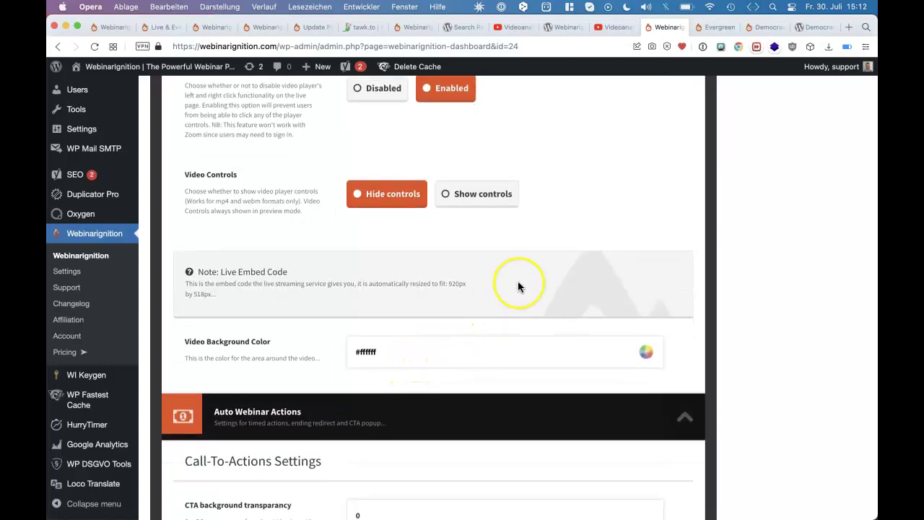
{"action": "left_click", "coordinate": [715, 29]}
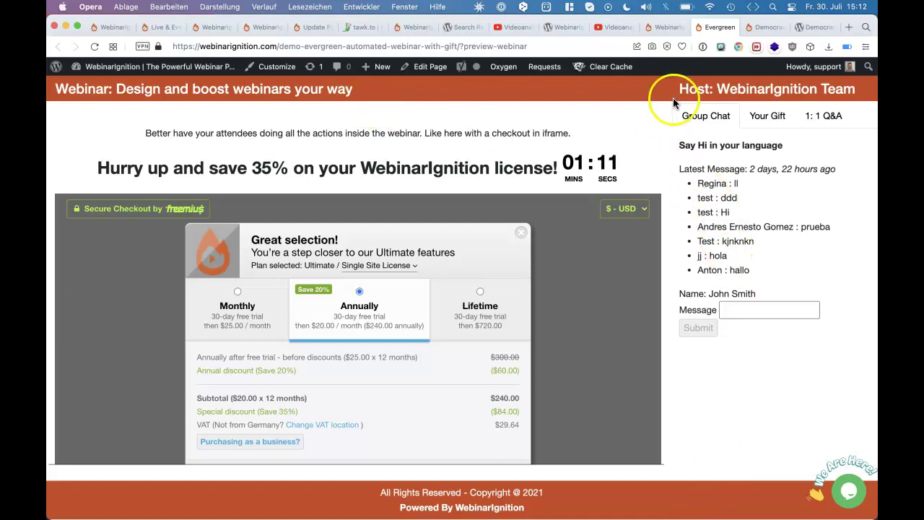
{"action": "left_click", "coordinate": [672, 28]}
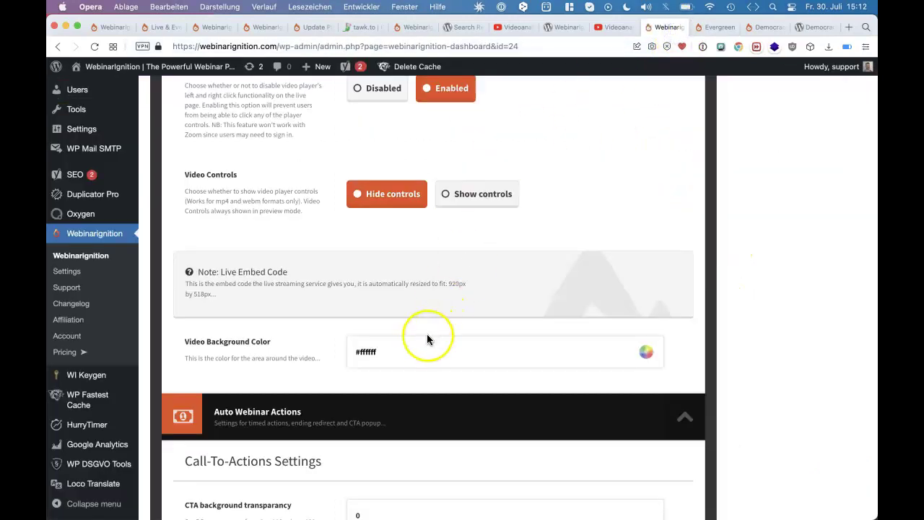
Step: Collapse the Webinar Auto Video Settings and Auto Webinar Actions sections, and expand Webinar Background Settings
{"action": "scroll", "coordinate": [426, 342], "scroll_direction": "up", "scroll_amount": 5}
{"action": "scroll", "coordinate": [426, 344], "scroll_direction": "up", "scroll_amount": 8}
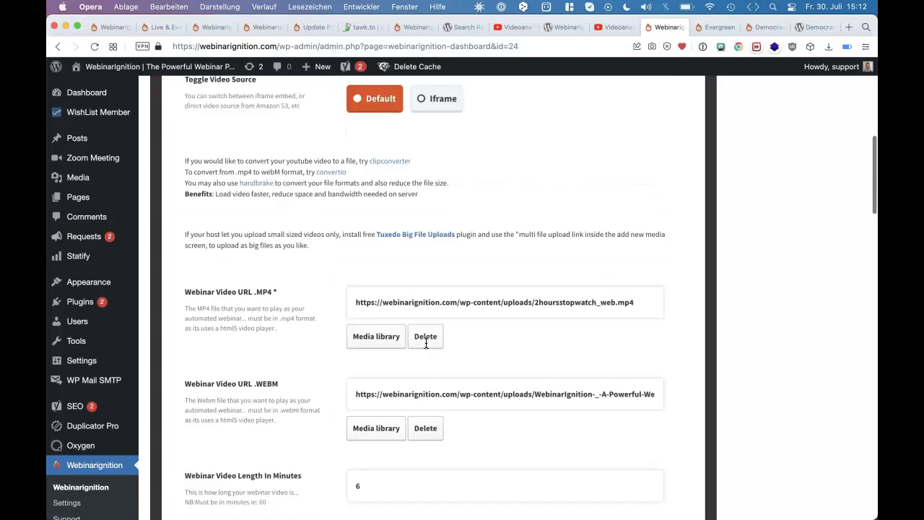
{"action": "left_click", "coordinate": [416, 137]}
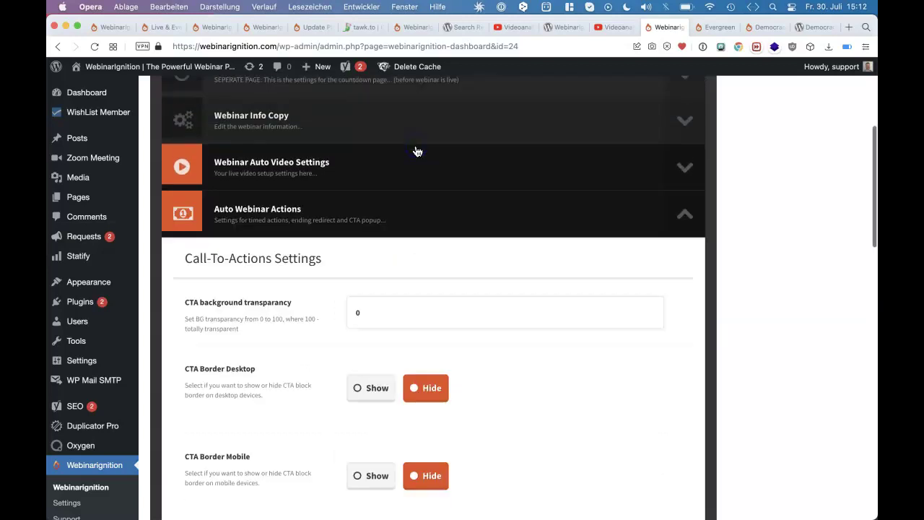
{"action": "scroll", "coordinate": [415, 149], "scroll_direction": "up", "scroll_amount": 2}
{"action": "left_click", "coordinate": [324, 281]}
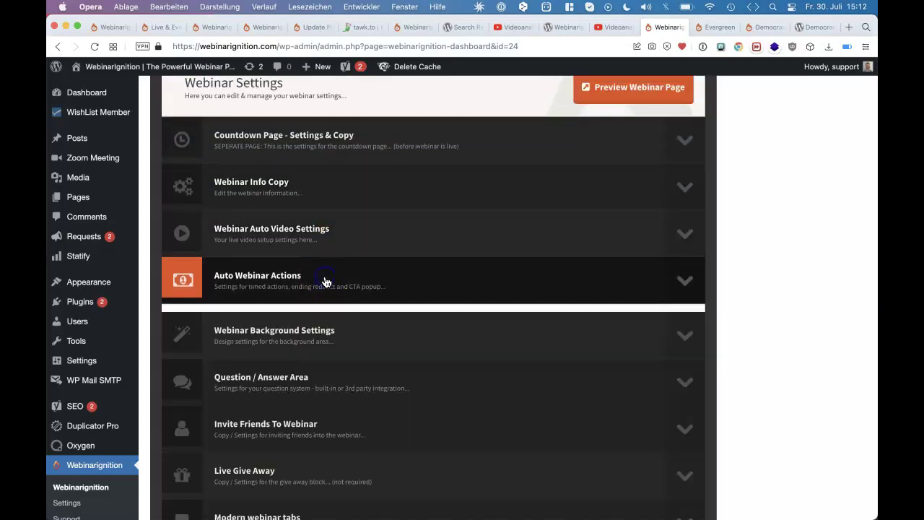
{"action": "left_click", "coordinate": [314, 325]}
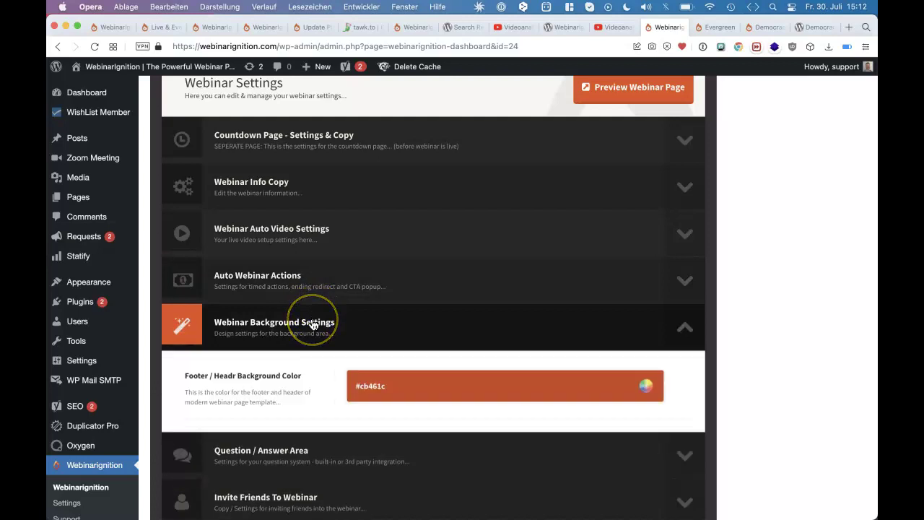
{"action": "scroll", "coordinate": [312, 322], "scroll_direction": "down", "scroll_amount": 2}
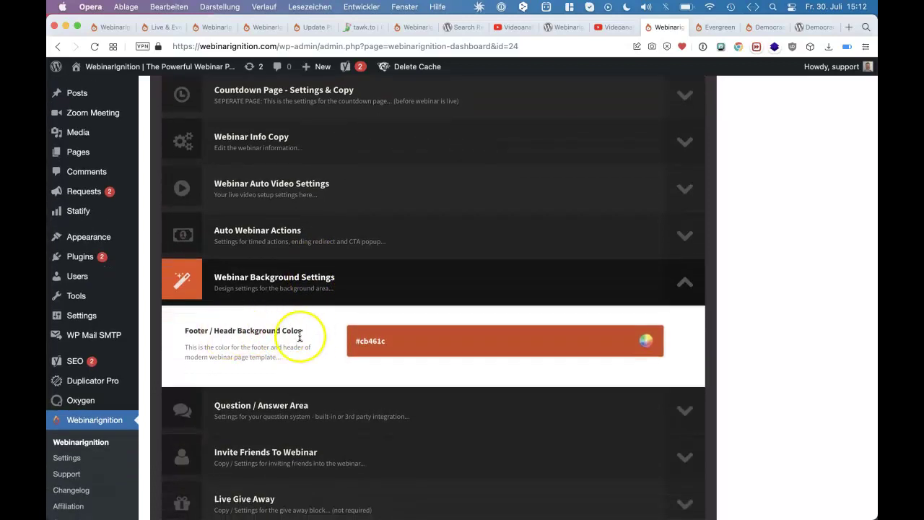
Step: Set the webinar's footer and header background color to #ff0000
{"action": "left_click", "coordinate": [405, 346]}
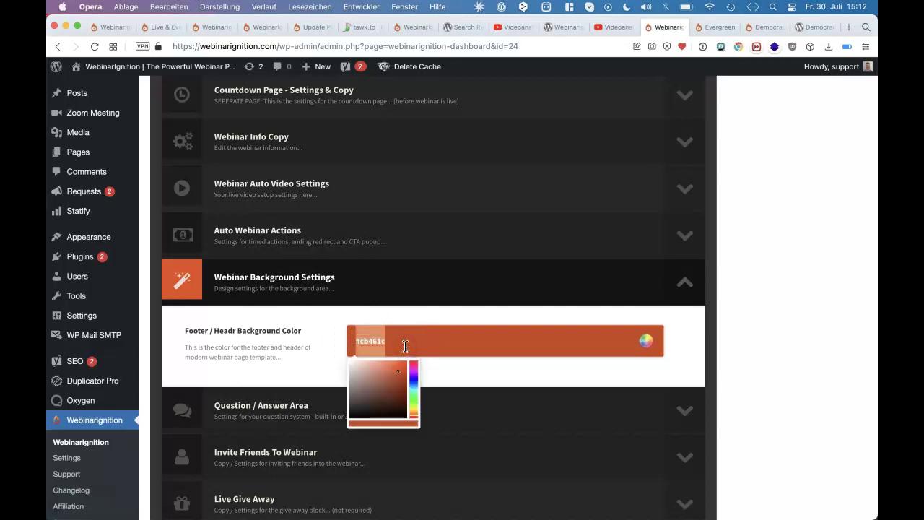
{"action": "key", "text": "BackSpace"}
{"action": "type", "text": "#ff0000"}
{"action": "left_click", "coordinate": [648, 343]}
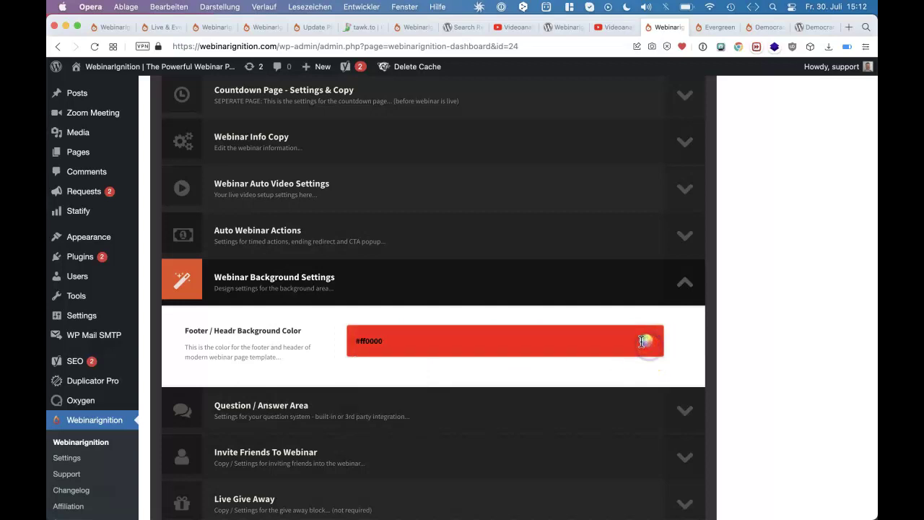
Step: Choose a light yellow-green, #d8e3aa, as the footer and header background color using the color picker
{"action": "left_click", "coordinate": [375, 351]}
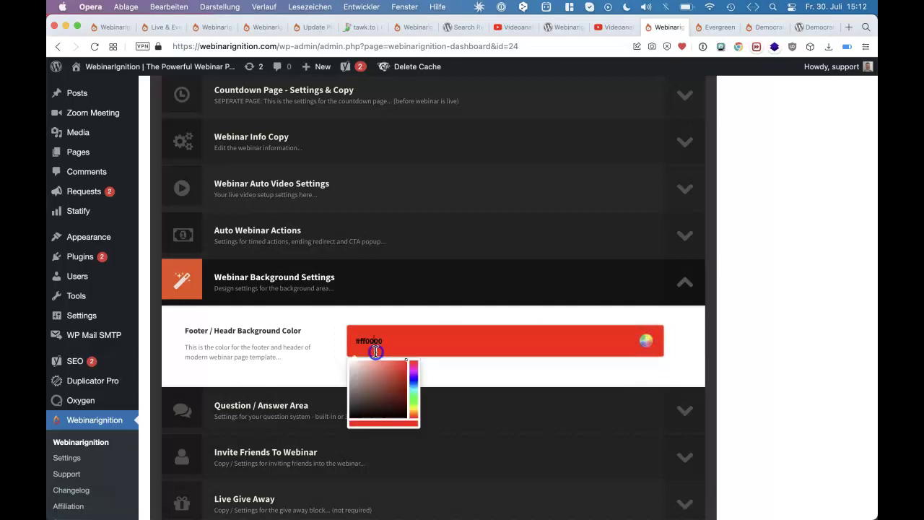
{"action": "left_click", "coordinate": [374, 377]}
{"action": "left_click_drag", "start_coordinate": [413, 388], "coordinate": [414, 408]}
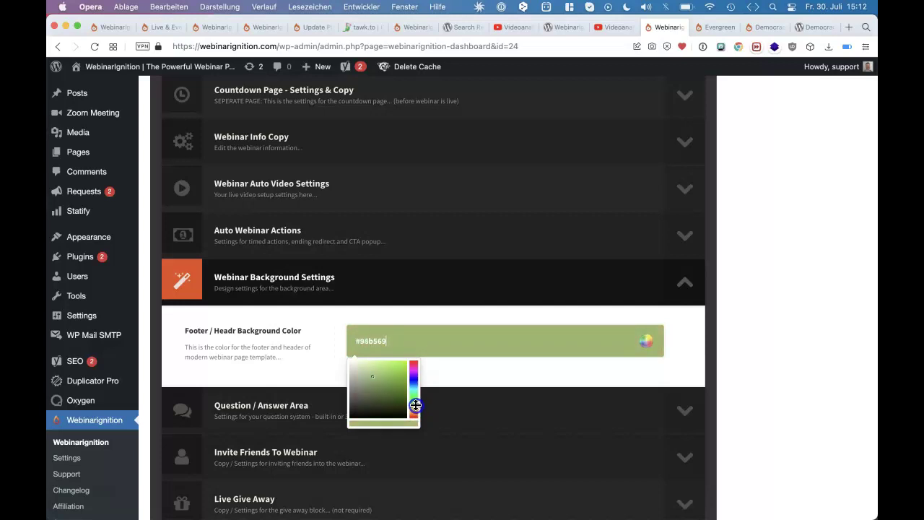
{"action": "left_click_drag", "start_coordinate": [374, 378], "coordinate": [369, 366]}
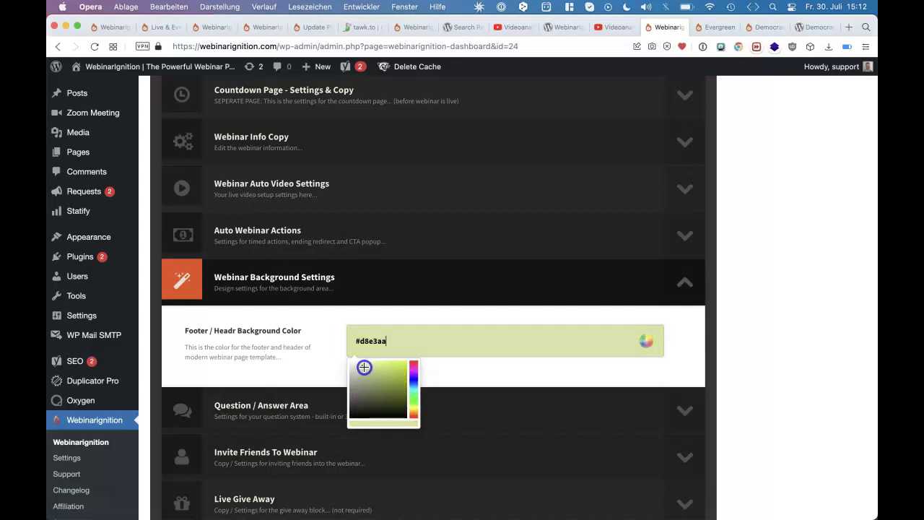
Step: Set the Footer / Headr Background Color of the webinar page to bright yellow, #f5fa11
{"action": "left_click_drag", "start_coordinate": [413, 407], "coordinate": [416, 408]}
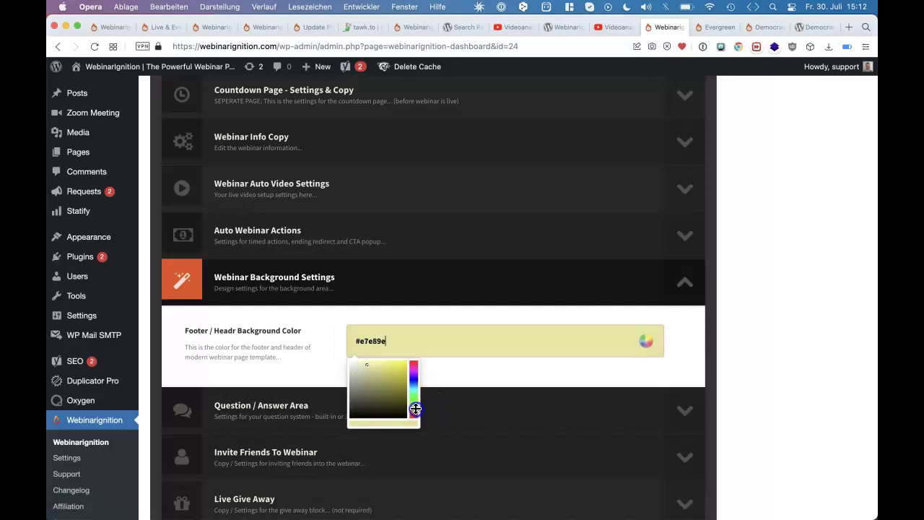
{"action": "left_click_drag", "start_coordinate": [399, 373], "coordinate": [330, 330]}
{"action": "left_click", "coordinate": [366, 343]}
{"action": "left_click", "coordinate": [388, 326]}
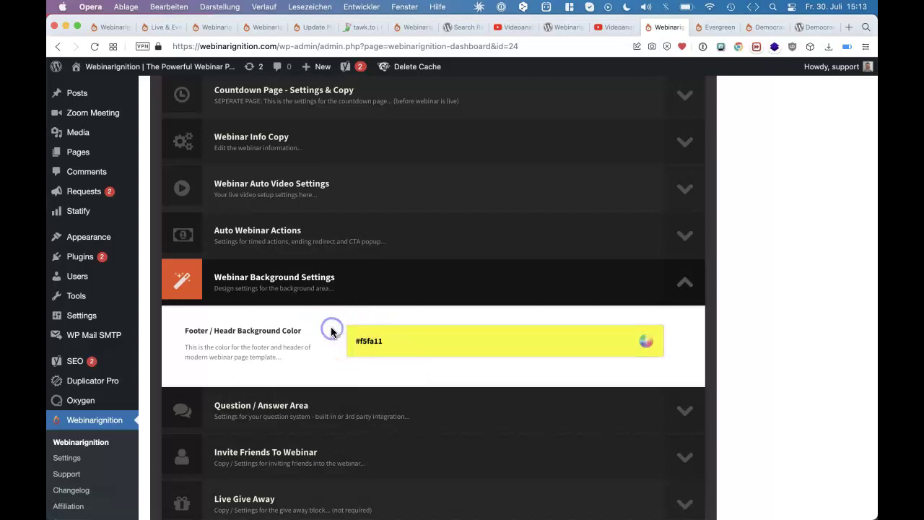
Step: Save the webinar settings and view the header and footer color on the webinar preview page
{"action": "scroll", "coordinate": [330, 330], "scroll_direction": "up", "scroll_amount": 5}
{"action": "left_click", "coordinate": [686, 147]}
{"action": "left_click", "coordinate": [719, 28]}
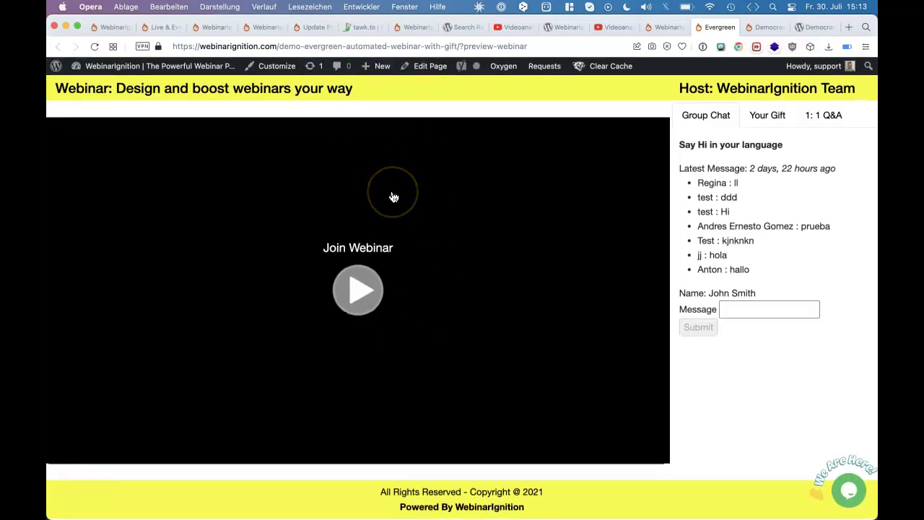
Step: Return to the webinar settings, set the Footer / Headr Background Color to #cb461c and save the changes
{"action": "left_click", "coordinate": [671, 28]}
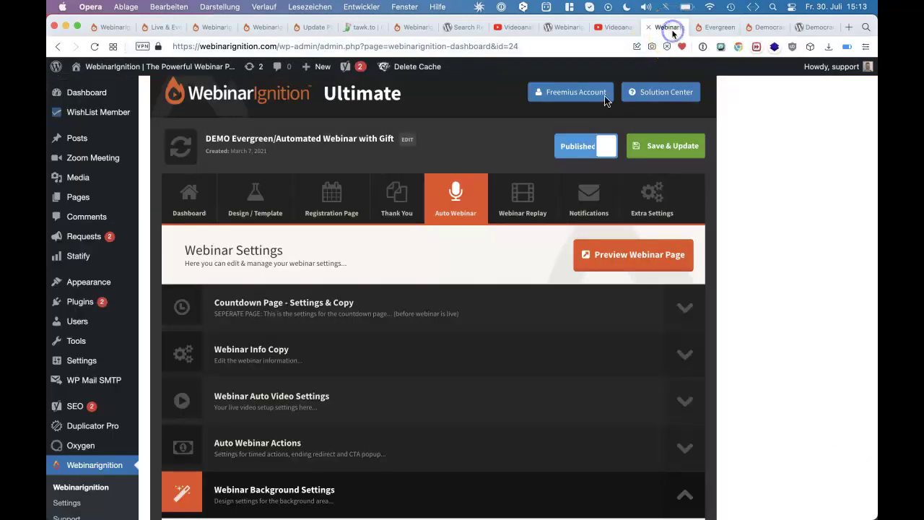
{"action": "scroll", "coordinate": [543, 254], "scroll_direction": "down", "scroll_amount": 5}
{"action": "left_click", "coordinate": [421, 181]}
{"action": "double_click", "coordinate": [421, 182]}
{"action": "type", "text": "#cb461c"}
{"action": "left_click", "coordinate": [403, 215]}
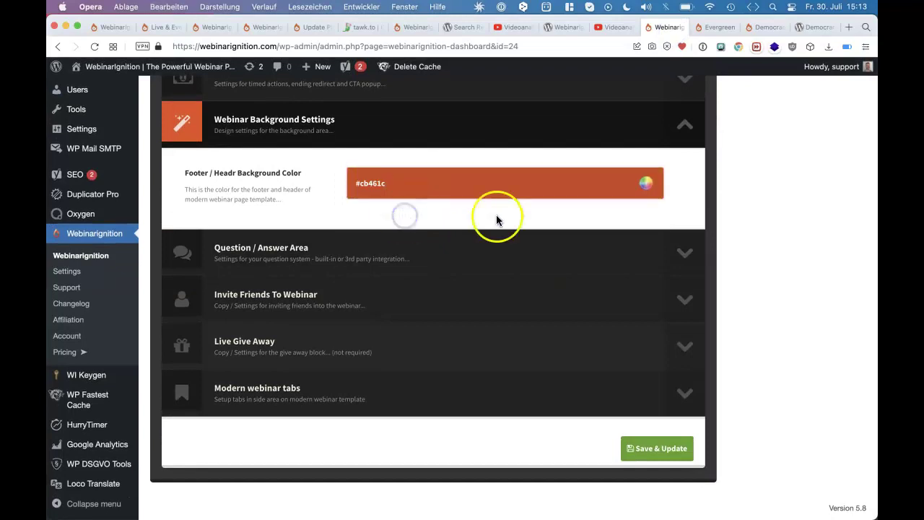
{"action": "left_click", "coordinate": [682, 454]}
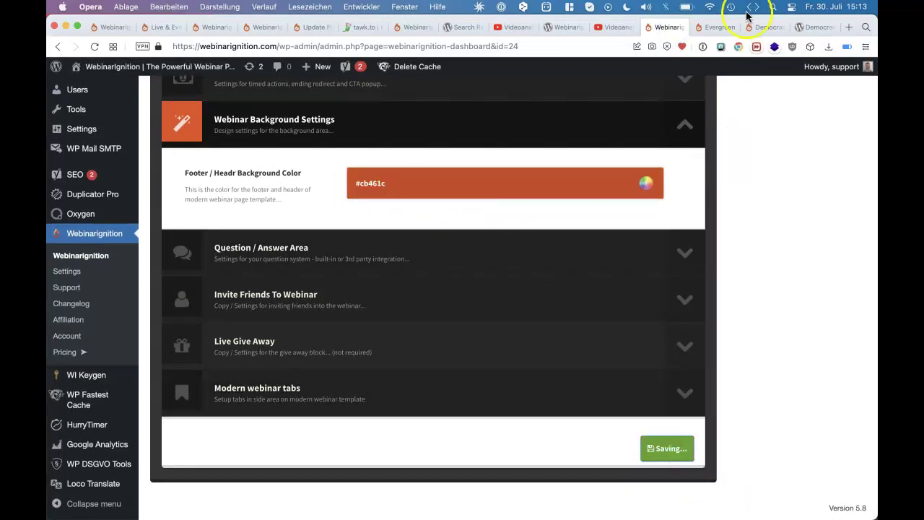
Step: Reload the webinar preview page, examine its header, footer and chat sidebar, and start the webinar video
{"action": "left_click", "coordinate": [720, 27]}
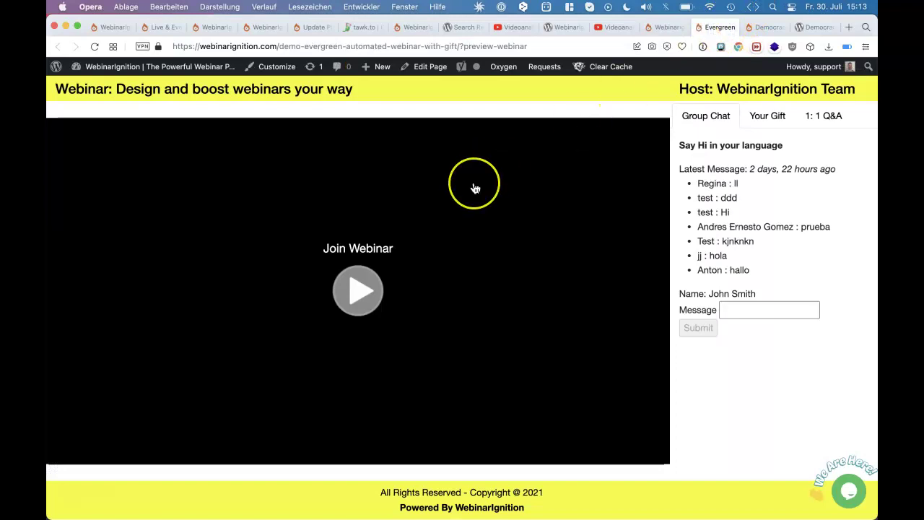
{"action": "key", "text": "super+r"}
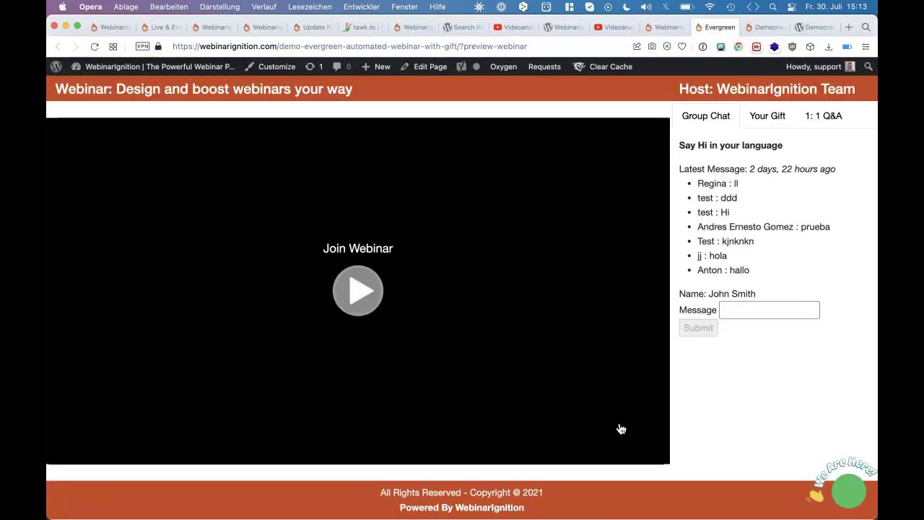
{"action": "left_click_drag", "start_coordinate": [751, 390], "coordinate": [692, 105]}
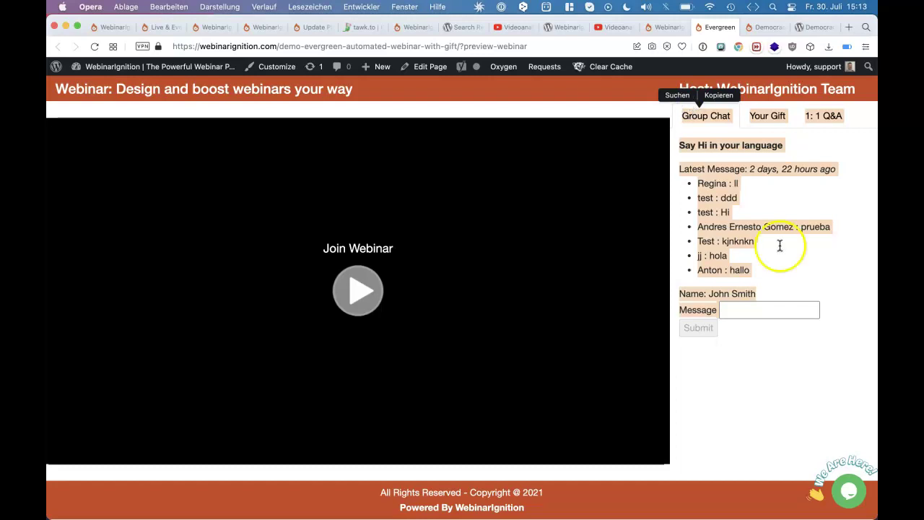
{"action": "left_click", "coordinate": [788, 379]}
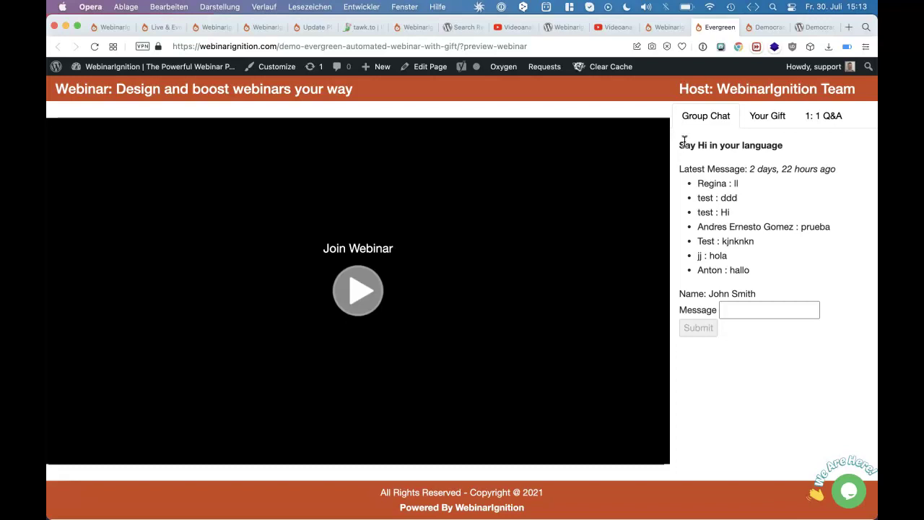
{"action": "left_click", "coordinate": [358, 292]}
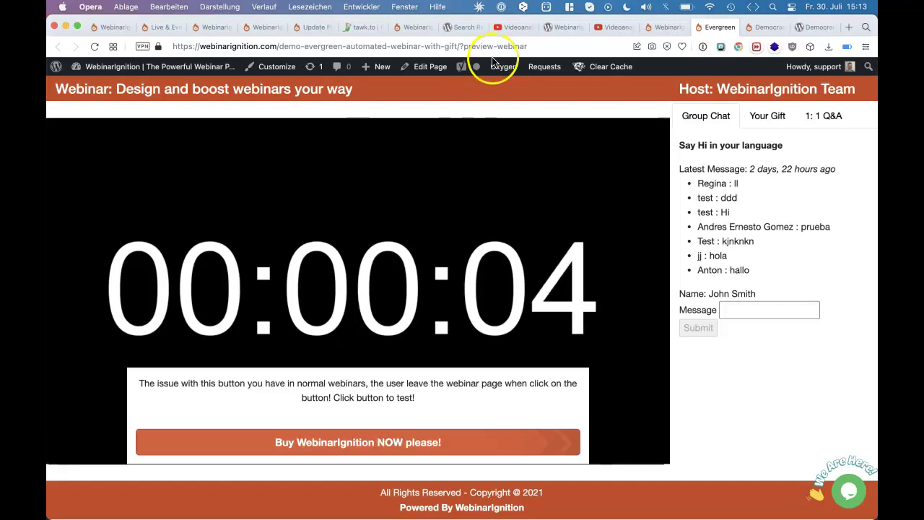
Step: Copy the registration page URL from the webinar's dashboard settings
{"action": "left_click", "coordinate": [657, 28]}
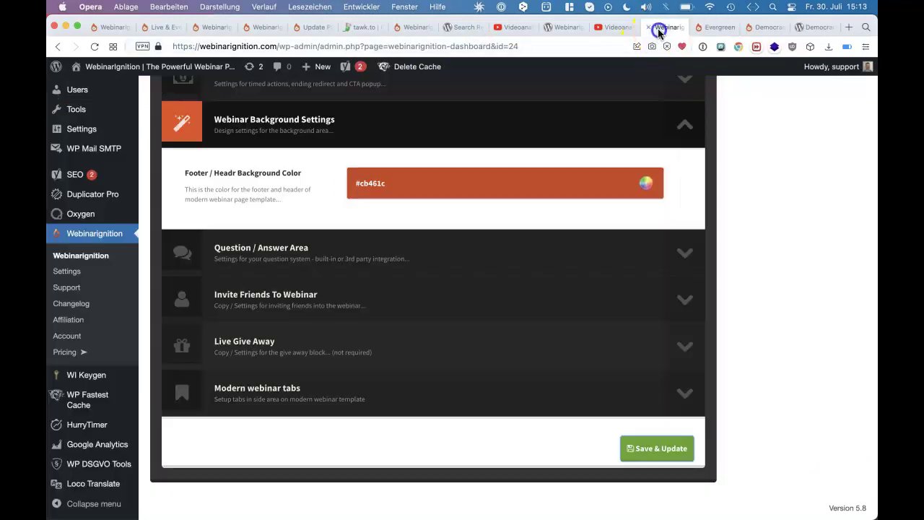
{"action": "left_click", "coordinate": [216, 123]}
{"action": "scroll", "coordinate": [213, 132], "scroll_direction": "up", "scroll_amount": 10}
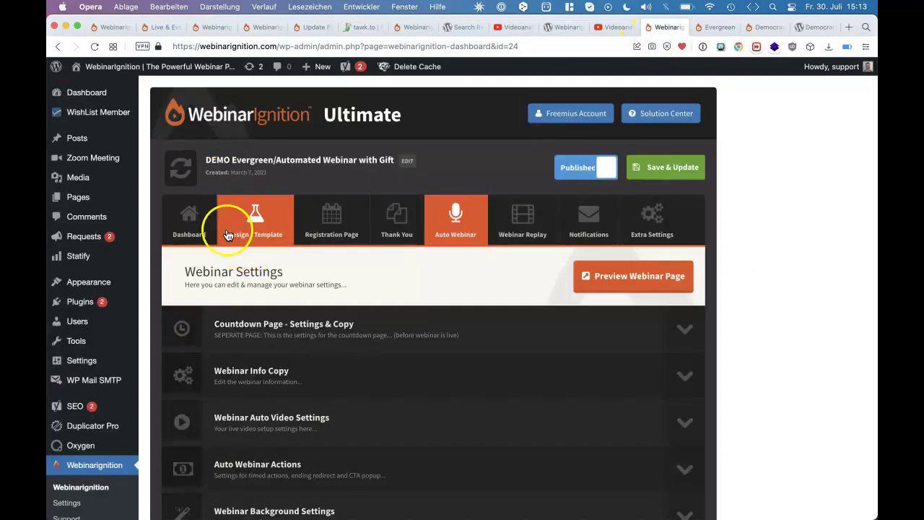
{"action": "left_click", "coordinate": [193, 225]}
{"action": "scroll", "coordinate": [292, 419], "scroll_direction": "down", "scroll_amount": 2}
{"action": "left_click", "coordinate": [341, 346]}
{"action": "right_click", "coordinate": [341, 345]}
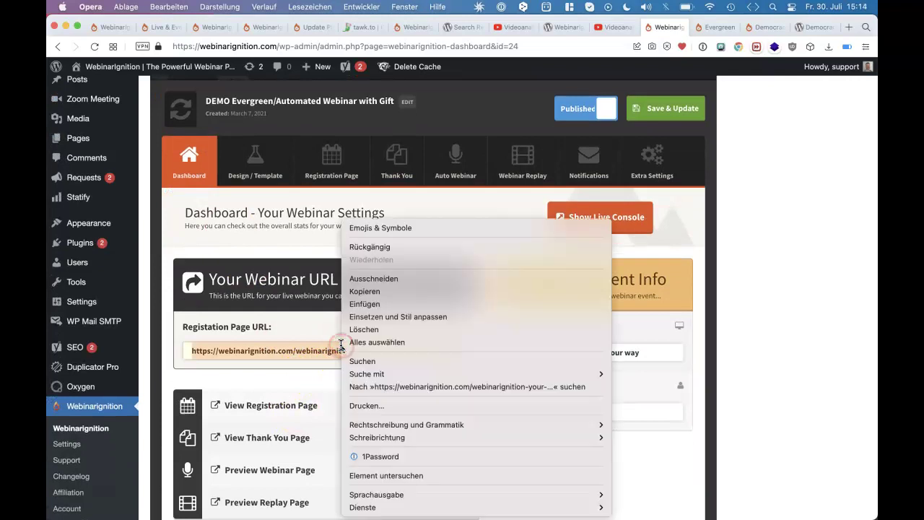
{"action": "left_click", "coordinate": [377, 293]}
Step: Open the copied registration page URL in a new private browser window and accept all data protection services
{"action": "left_click", "coordinate": [126, 6]}
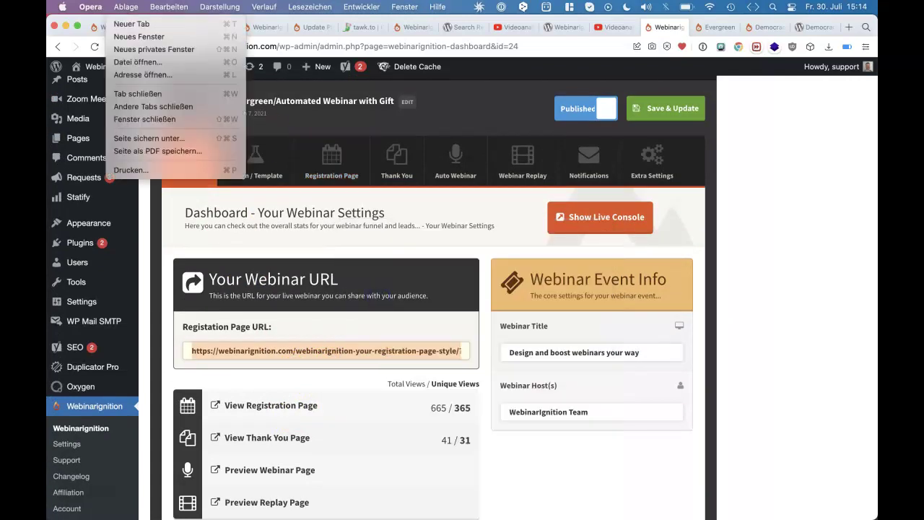
{"action": "left_click", "coordinate": [157, 57]}
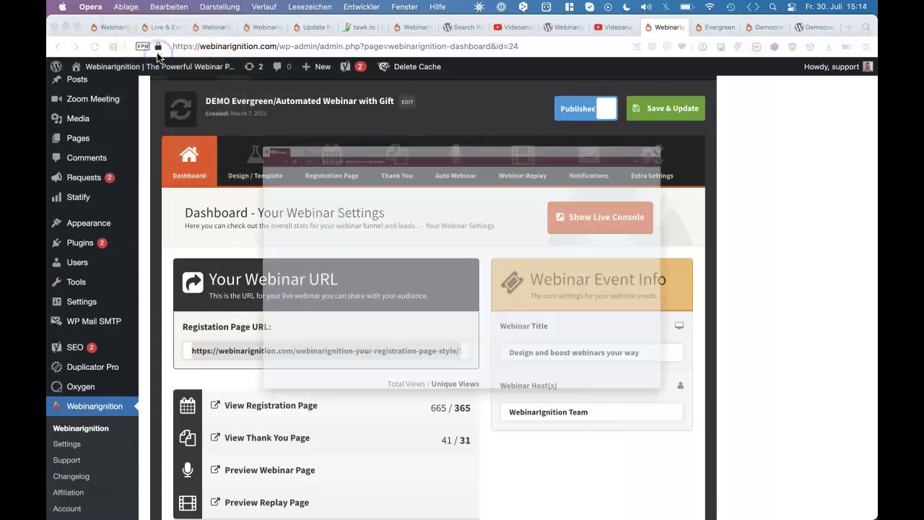
{"action": "key", "text": "super+v"}
{"action": "key", "text": "Return"}
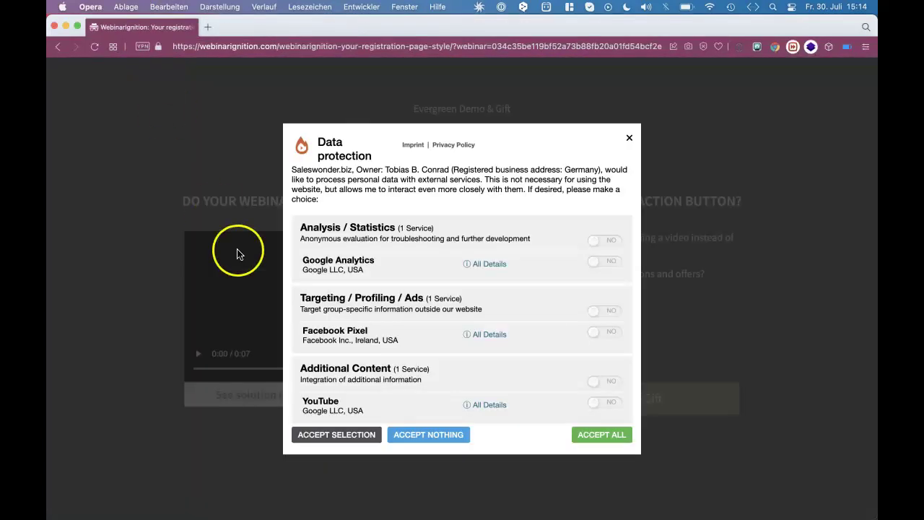
{"action": "left_click", "coordinate": [621, 435]}
Step: Register for the webinar with Instant Access / Today, entering the attendee's first name and e-mail and confirming the privacy policy
{"action": "left_click", "coordinate": [613, 411]}
{"action": "left_click", "coordinate": [513, 296]}
{"action": "type", "text": "Tobias"}
{"action": "key", "text": "Tab"}
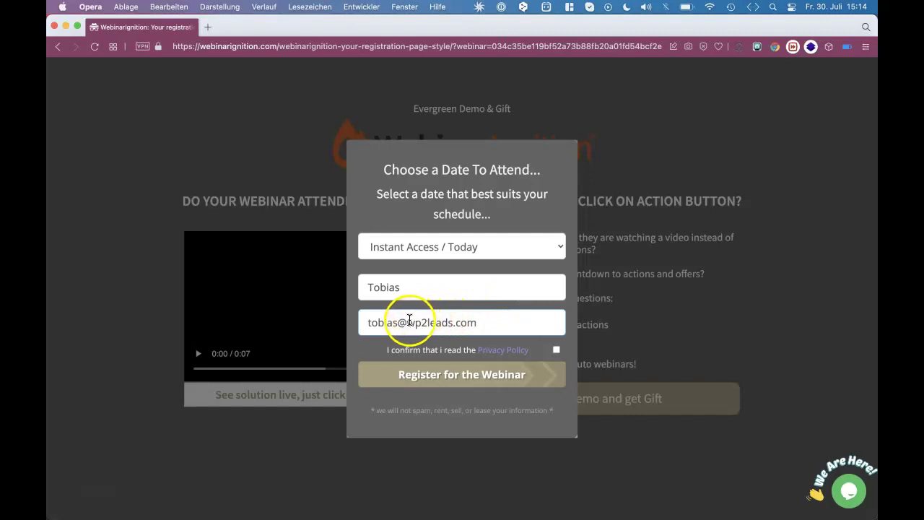
{"action": "left_click", "coordinate": [400, 322]}
{"action": "type", "text": "515"}
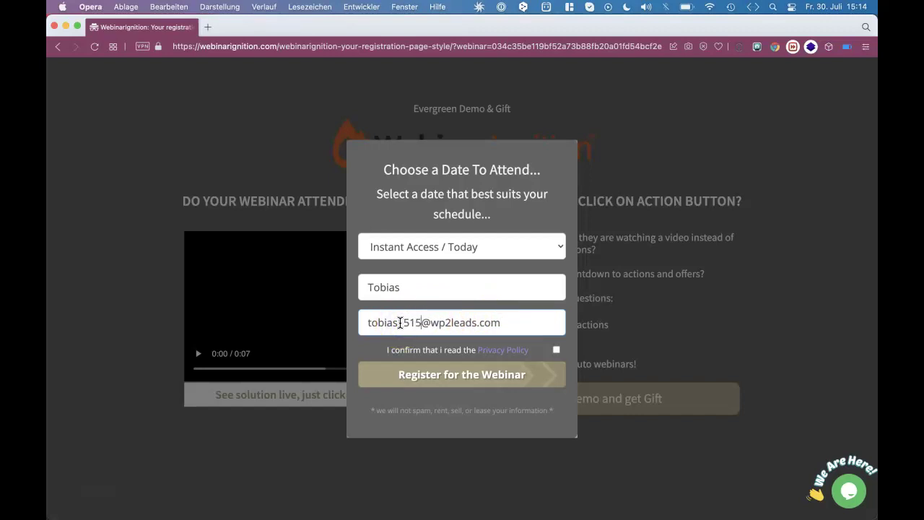
{"action": "left_click", "coordinate": [410, 326]}
{"action": "type", "text": "14"}
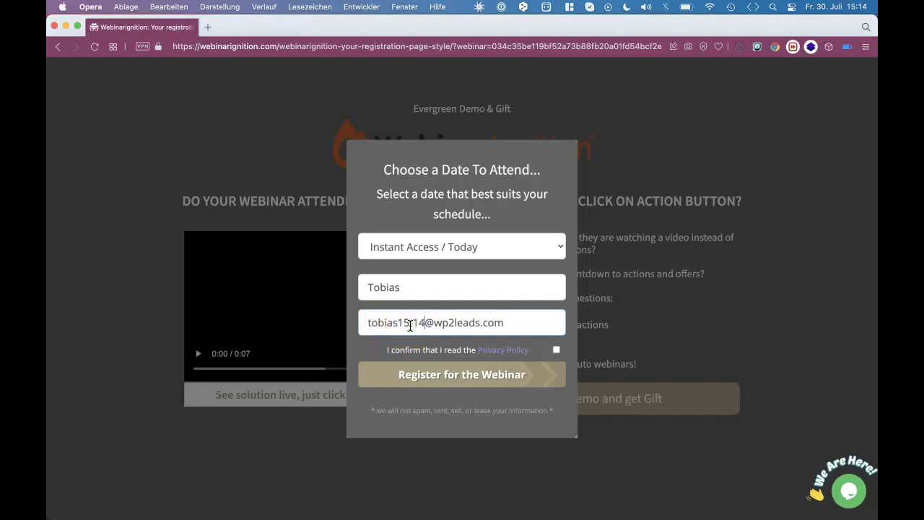
{"action": "left_click", "coordinate": [556, 350]}
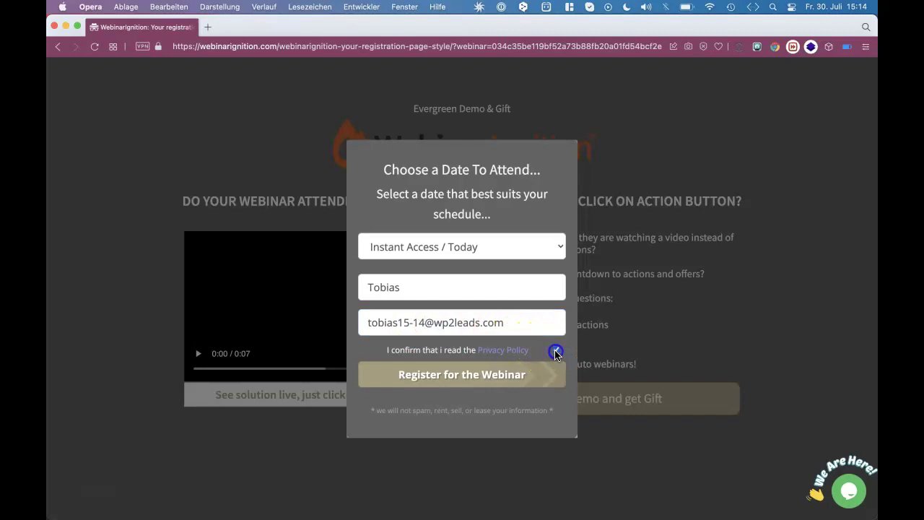
{"action": "left_click", "coordinate": [541, 377]}
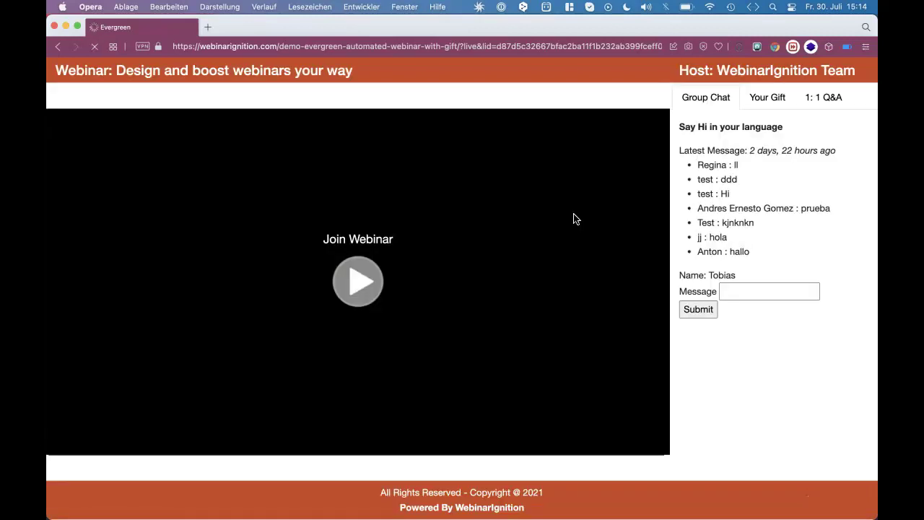
Step: Join the webinar and vote for "2021 Version (Modern with tabs)" in the webinar room design poll
{"action": "left_click", "coordinate": [348, 279]}
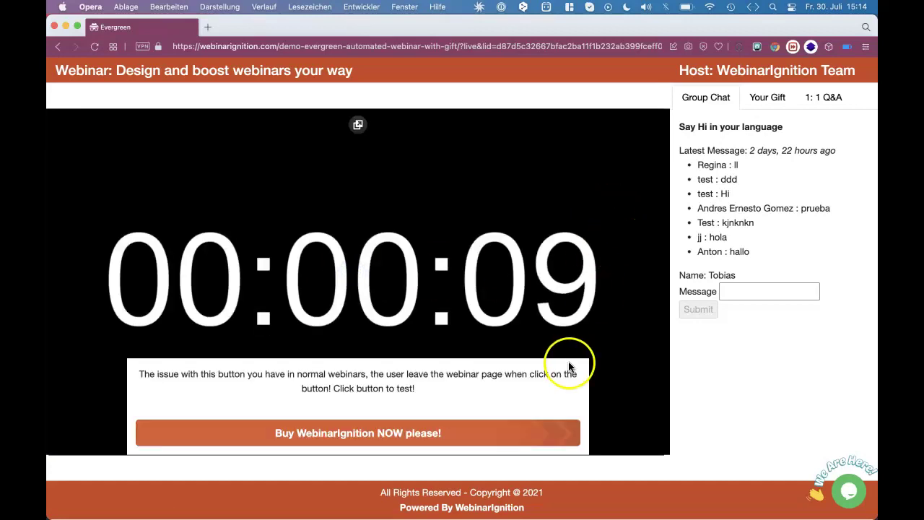
{"action": "left_click_drag", "start_coordinate": [875, 147], "coordinate": [876, 237]}
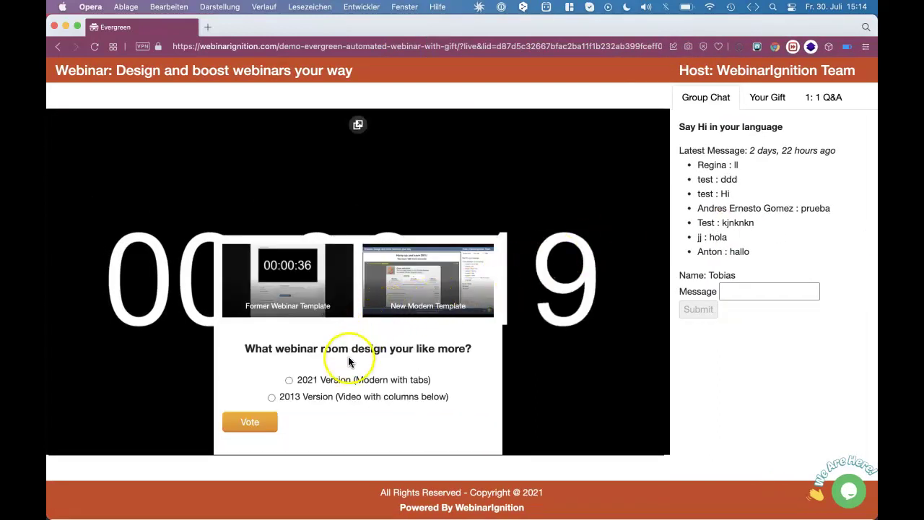
{"action": "left_click", "coordinate": [290, 381]}
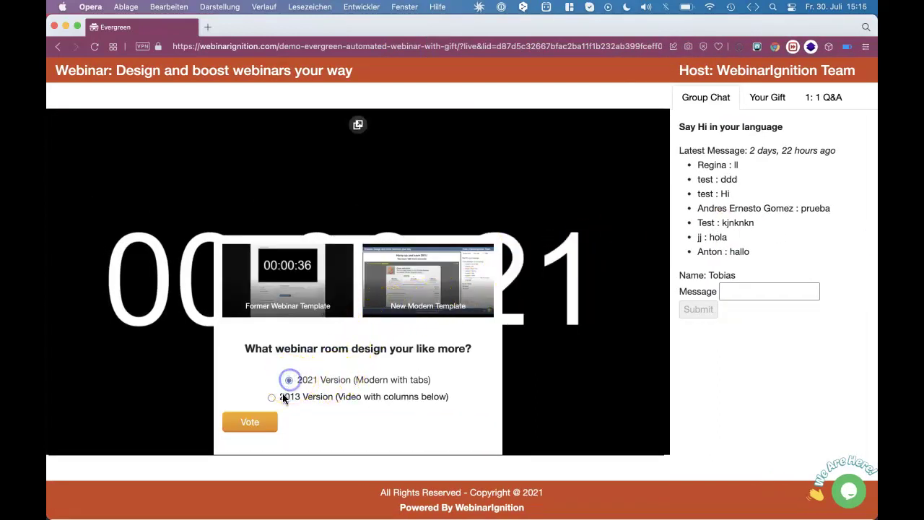
{"action": "left_click", "coordinate": [256, 425]}
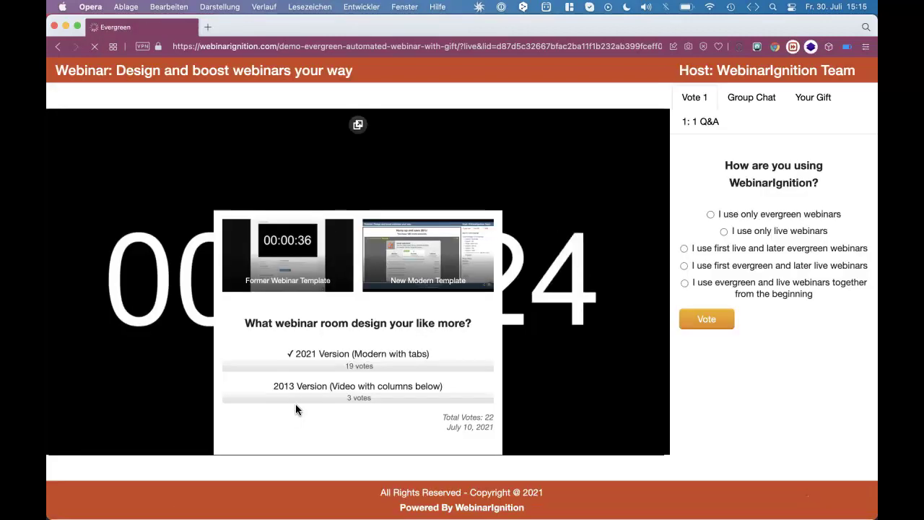
Step: Vote "I use first evergreen and later live webinars" in the poll on how WebinarIgnition is used
{"action": "left_click", "coordinate": [710, 214]}
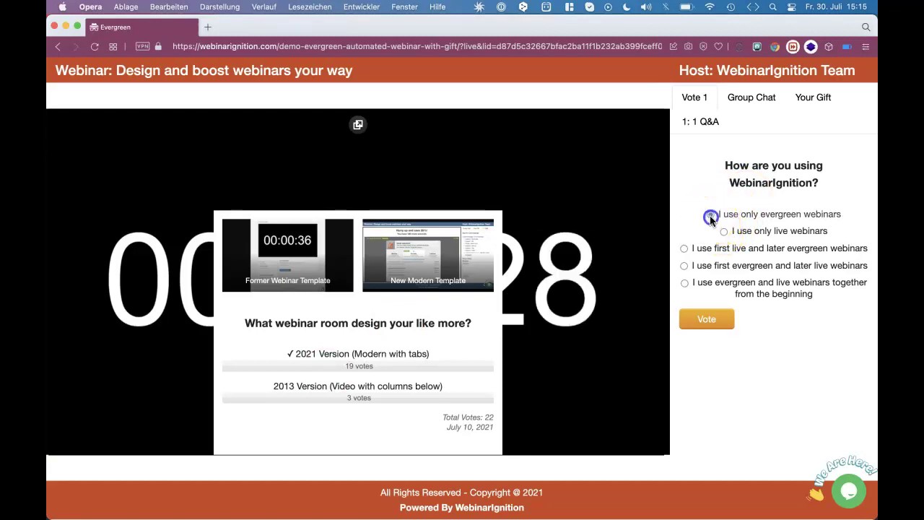
{"action": "left_click", "coordinate": [684, 266]}
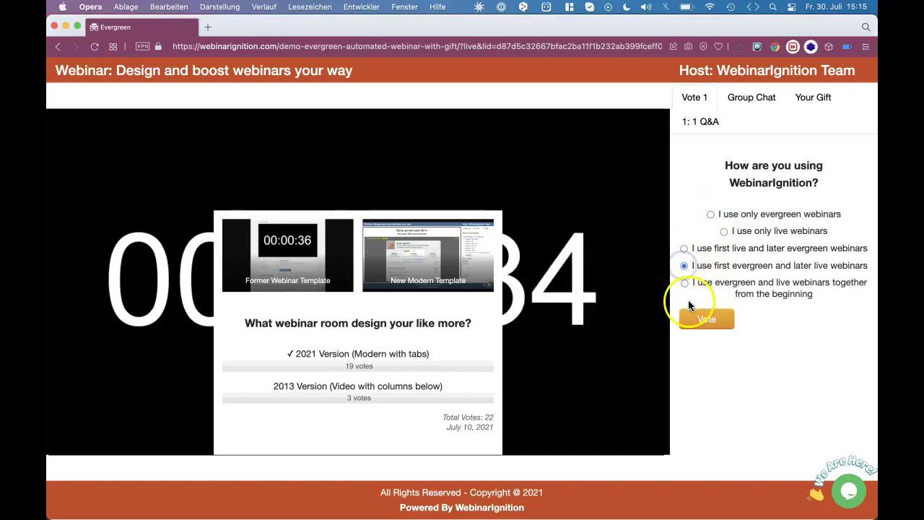
{"action": "left_click", "coordinate": [700, 322]}
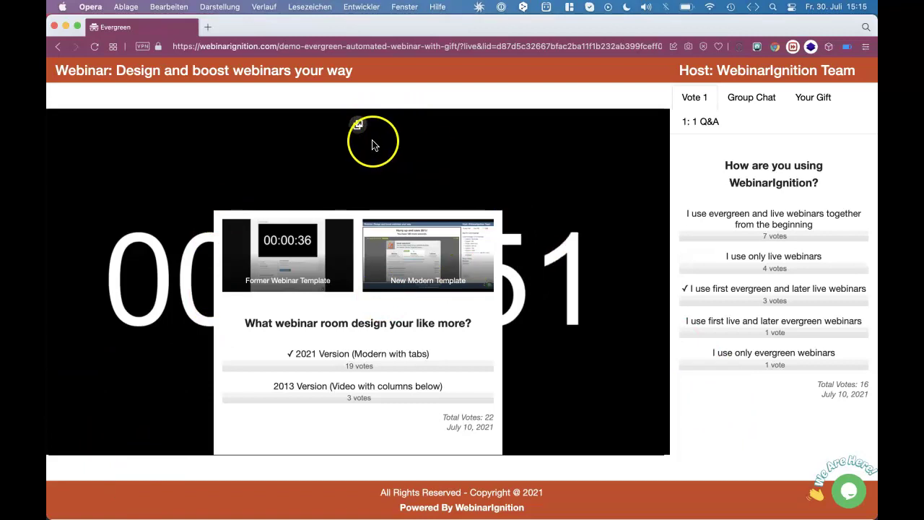
Step: Narrow the browser window to phone width, examine the webinar room's mobile layout, and restore the full width
{"action": "left_click_drag", "start_coordinate": [875, 303], "coordinate": [346, 250]}
{"action": "scroll", "coordinate": [265, 329], "scroll_direction": "down", "scroll_amount": 5}
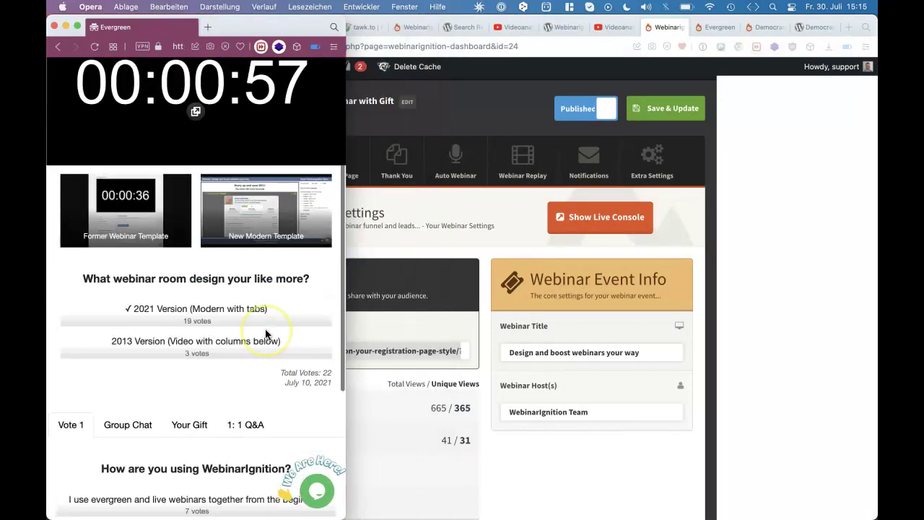
{"action": "scroll", "coordinate": [265, 329], "scroll_direction": "down", "scroll_amount": 2}
{"action": "scroll", "coordinate": [265, 329], "scroll_direction": "up", "scroll_amount": 10}
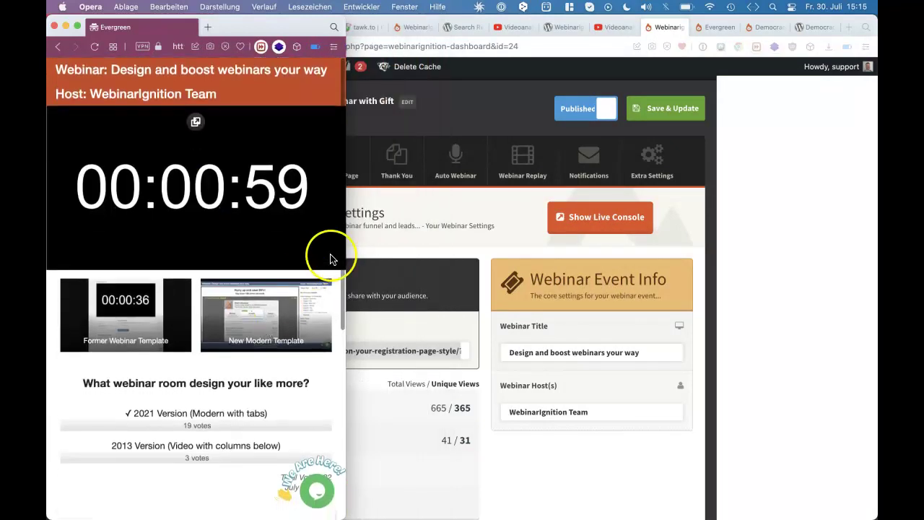
{"action": "left_click", "coordinate": [338, 453]}
{"action": "left_click_drag", "start_coordinate": [348, 406], "coordinate": [875, 468]}
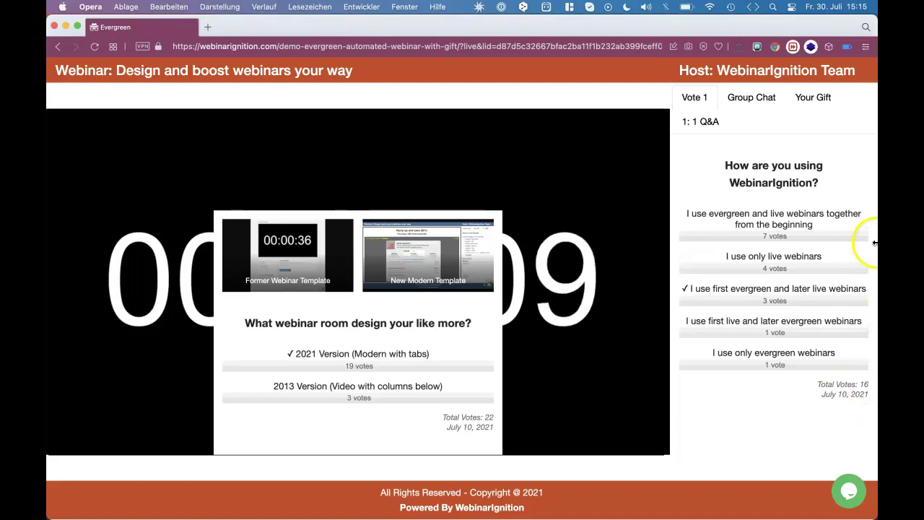
Step: Submit the message "Moin Moin" in the webinar's group chat
{"action": "left_click", "coordinate": [735, 101]}
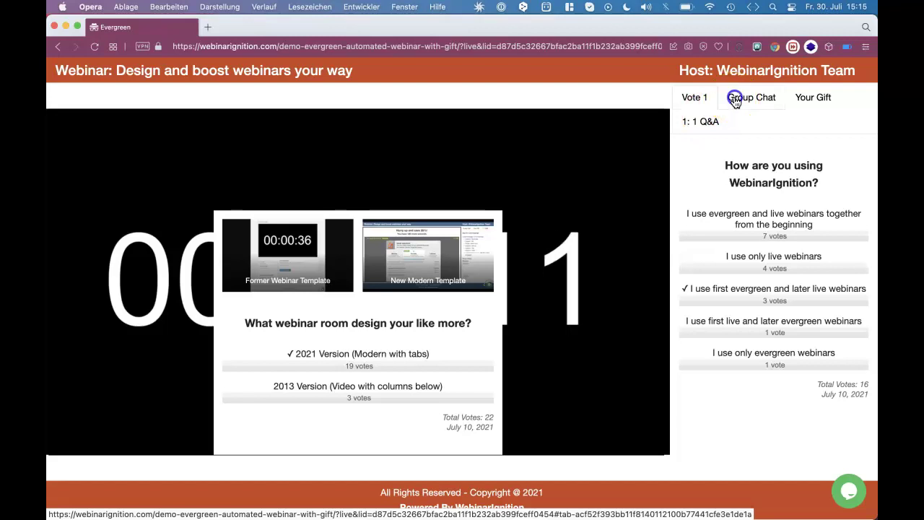
{"action": "left_click", "coordinate": [748, 312]}
{"action": "type", "text": "Moin Moin"}
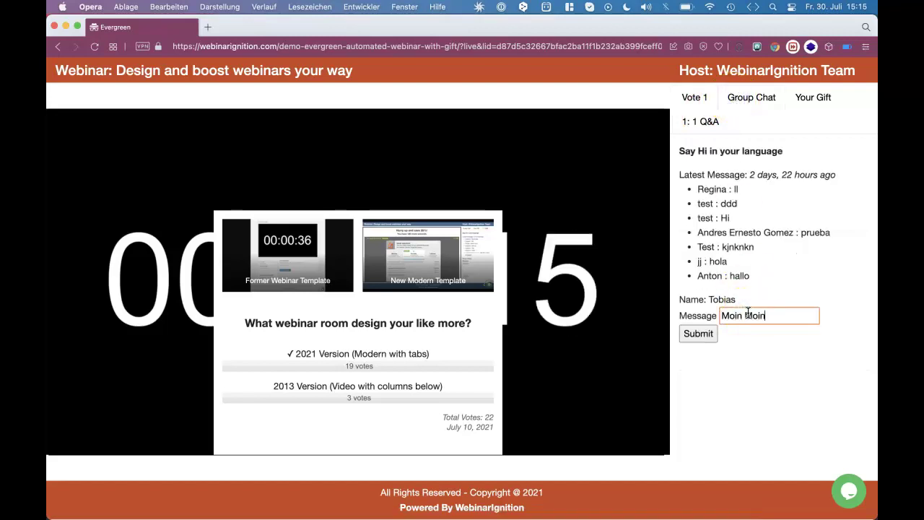
{"action": "left_click", "coordinate": [698, 335]}
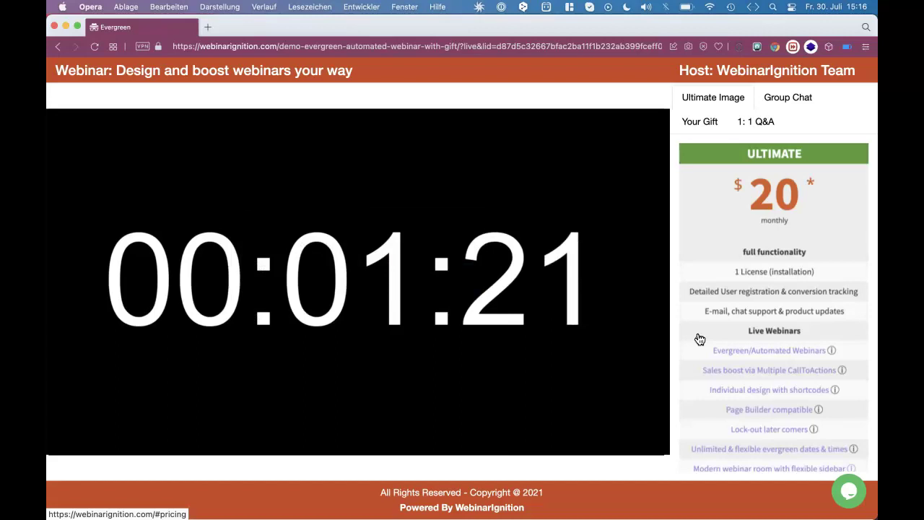
Step: Switch the webinar page layout to the classic style with the information columns below the video, and save the webinar
{"action": "left_click", "coordinate": [792, 96]}
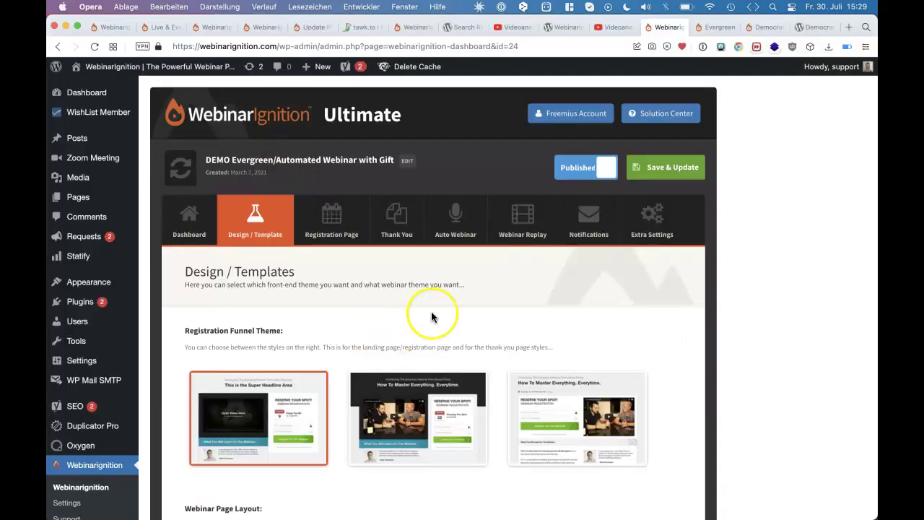
{"action": "scroll", "coordinate": [431, 317], "scroll_direction": "down", "scroll_amount": 5}
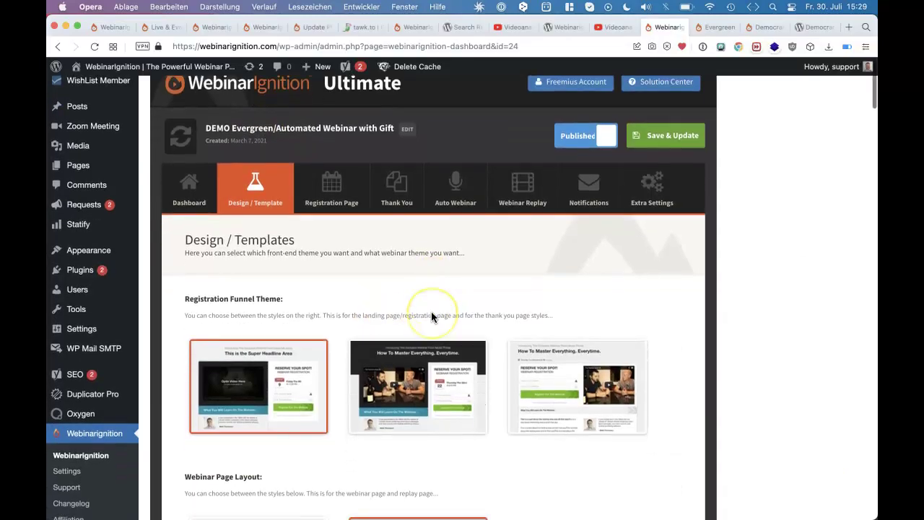
{"action": "scroll", "coordinate": [226, 361], "scroll_direction": "up", "scroll_amount": 3, "text": "ctrl"}
{"action": "scroll", "coordinate": [227, 358], "scroll_direction": "up", "scroll_amount": 2, "text": "ctrl"}
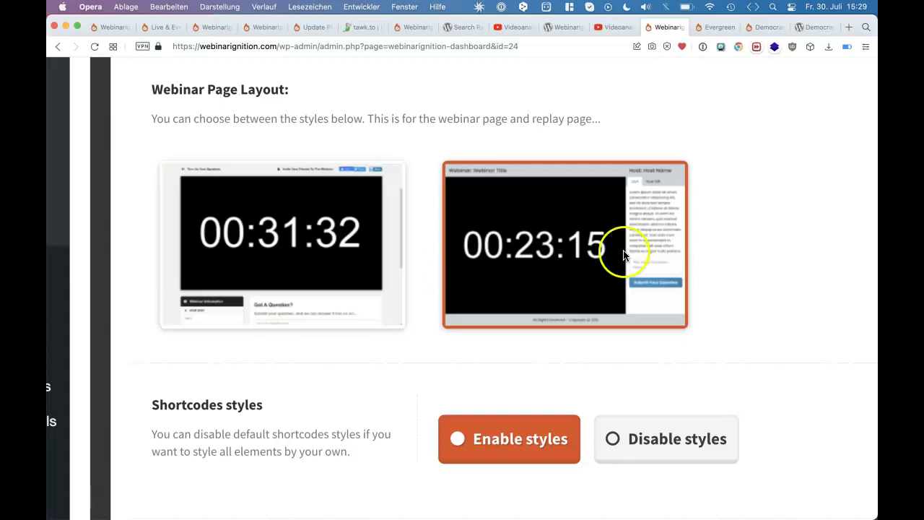
{"action": "left_click", "coordinate": [257, 240]}
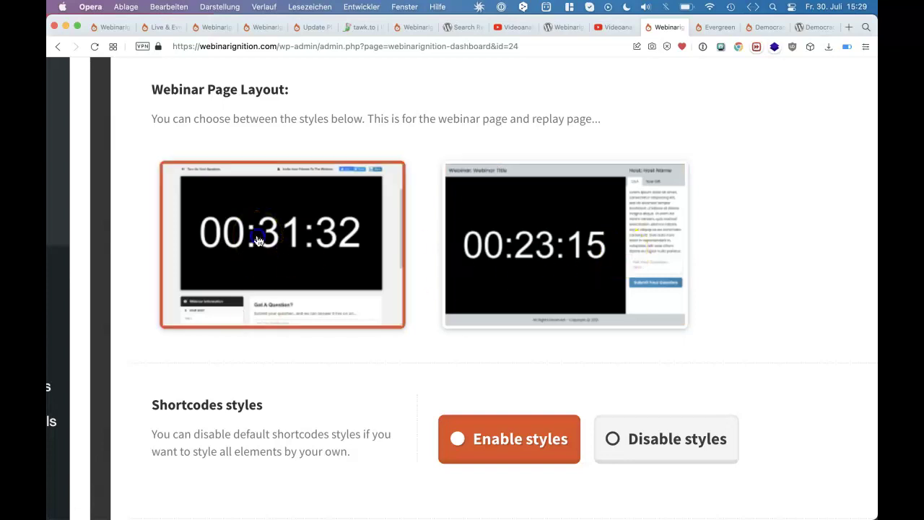
{"action": "scroll", "coordinate": [819, 123], "scroll_direction": "up", "scroll_amount": 1}
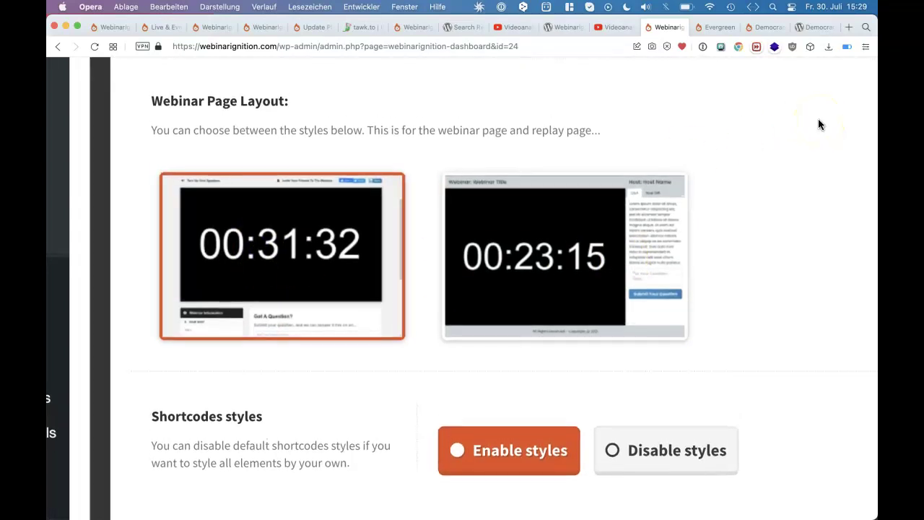
{"action": "scroll", "coordinate": [842, 73], "scroll_direction": "up", "scroll_amount": 5}
{"action": "scroll", "coordinate": [845, 72], "scroll_direction": "up", "scroll_amount": 8}
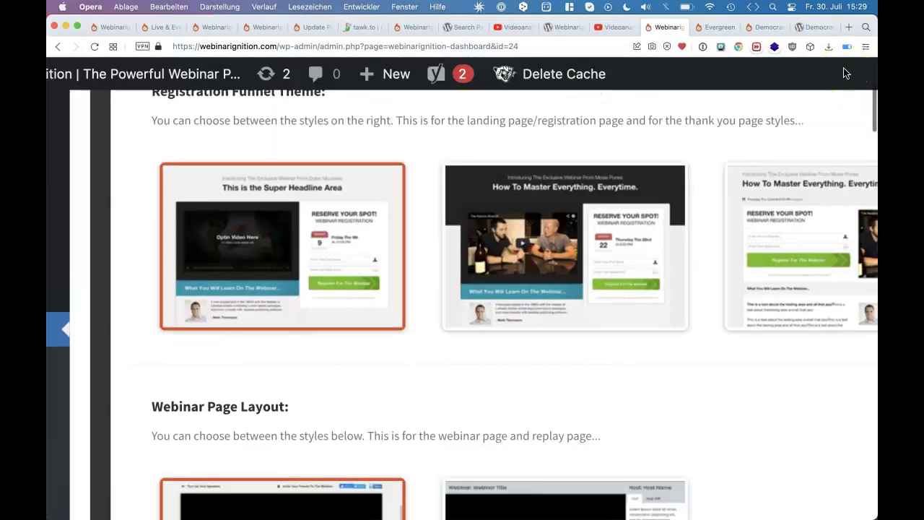
{"action": "key", "text": "super+0"}
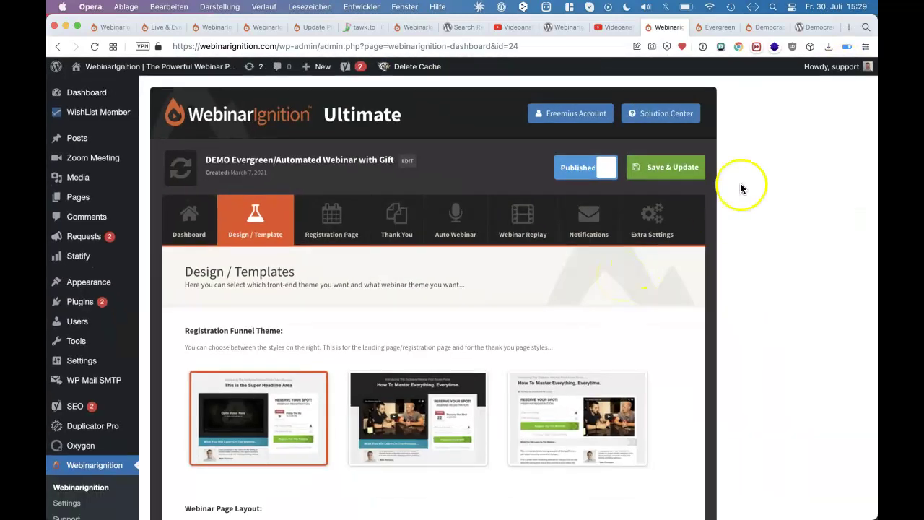
{"action": "left_click", "coordinate": [670, 180]}
Step: Preview the webinar room in the classic layout, check the question and gift sections below the video, and join the webinar
{"action": "scroll", "coordinate": [615, 313], "scroll_direction": "down", "scroll_amount": 4}
{"action": "scroll", "coordinate": [599, 394], "scroll_direction": "up", "scroll_amount": 2}
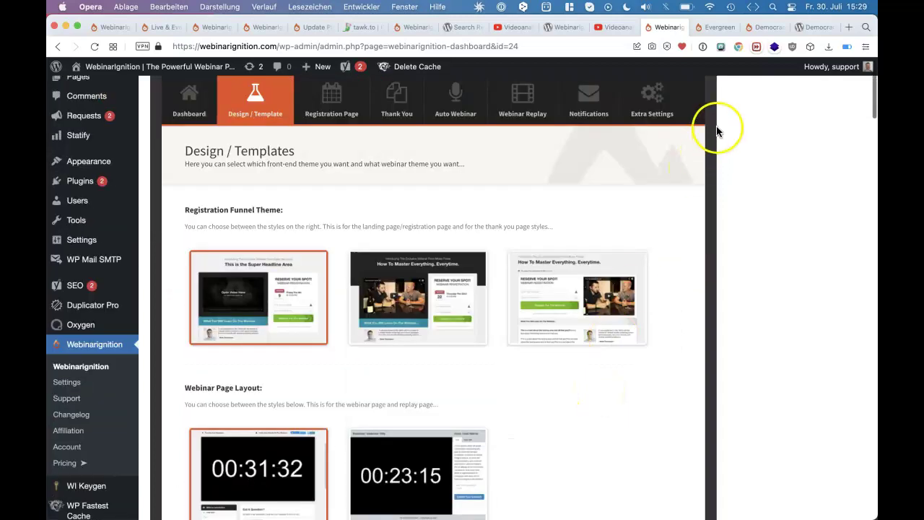
{"action": "left_click", "coordinate": [717, 27]}
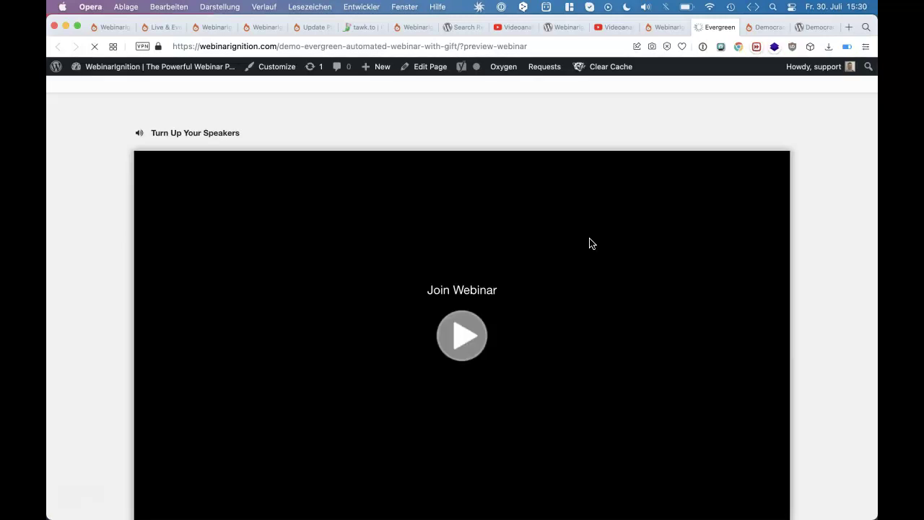
{"action": "scroll", "coordinate": [589, 239], "scroll_direction": "down", "scroll_amount": 6}
{"action": "scroll", "coordinate": [589, 239], "scroll_direction": "up", "scroll_amount": 3}
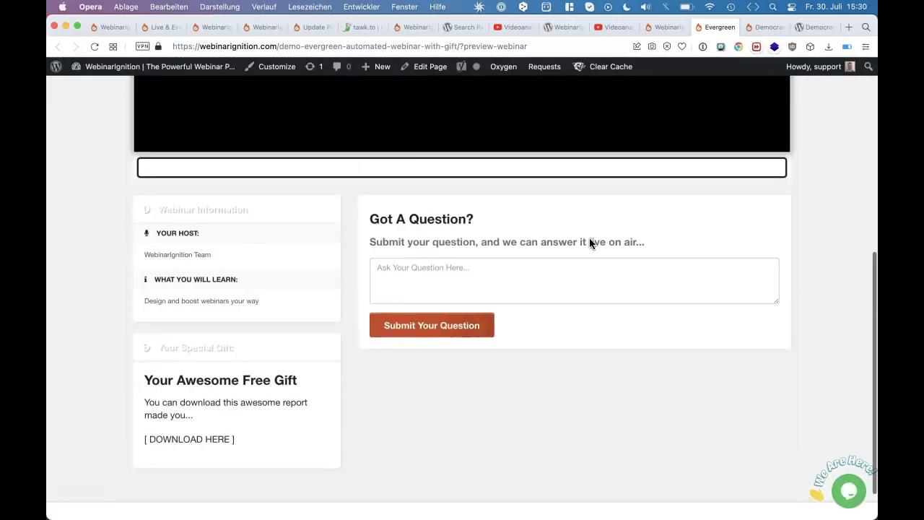
{"action": "left_click", "coordinate": [579, 224]}
{"action": "left_click", "coordinate": [468, 140]}
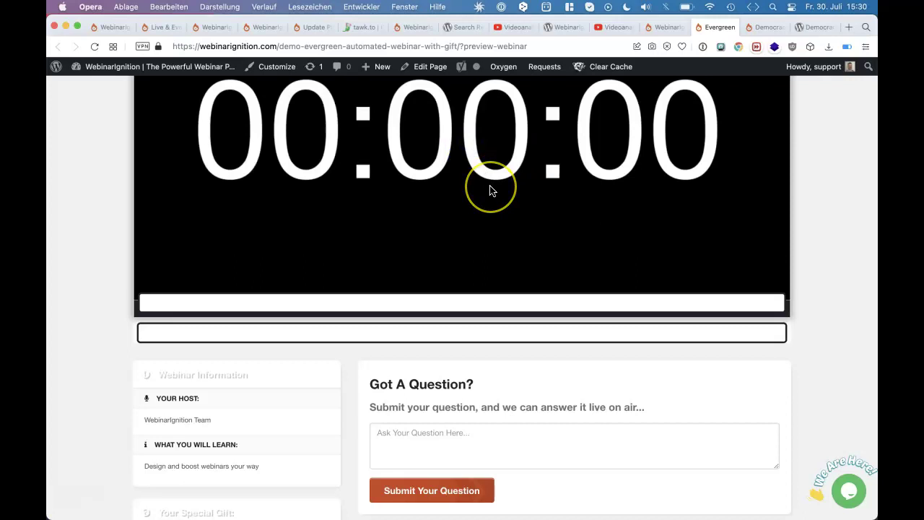
{"action": "scroll", "coordinate": [490, 190], "scroll_direction": "up", "scroll_amount": 1}
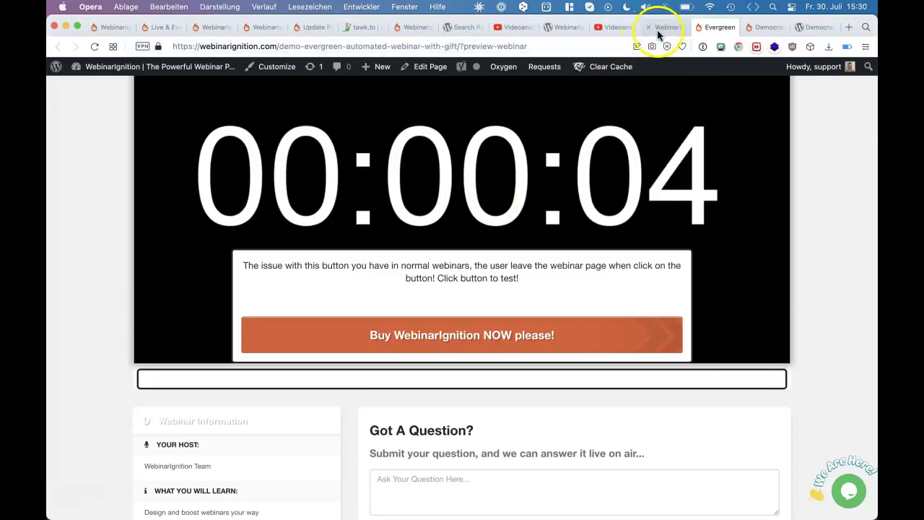
Step: Check the classic webinar room at phone width and restore the browser window to full width
{"action": "left_click_drag", "start_coordinate": [877, 127], "coordinate": [312, 144]}
{"action": "scroll", "coordinate": [264, 155], "scroll_direction": "up", "scroll_amount": 3}
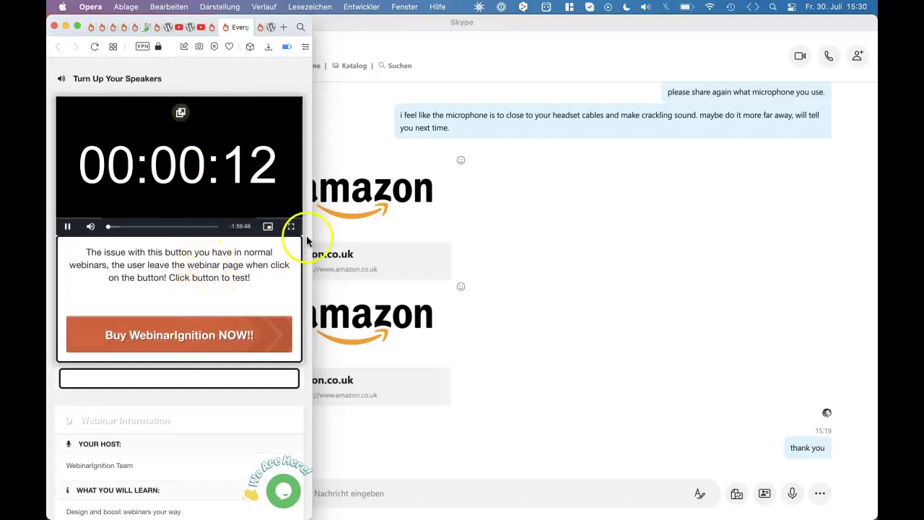
{"action": "key", "text": "ctrl+alt+Return"}
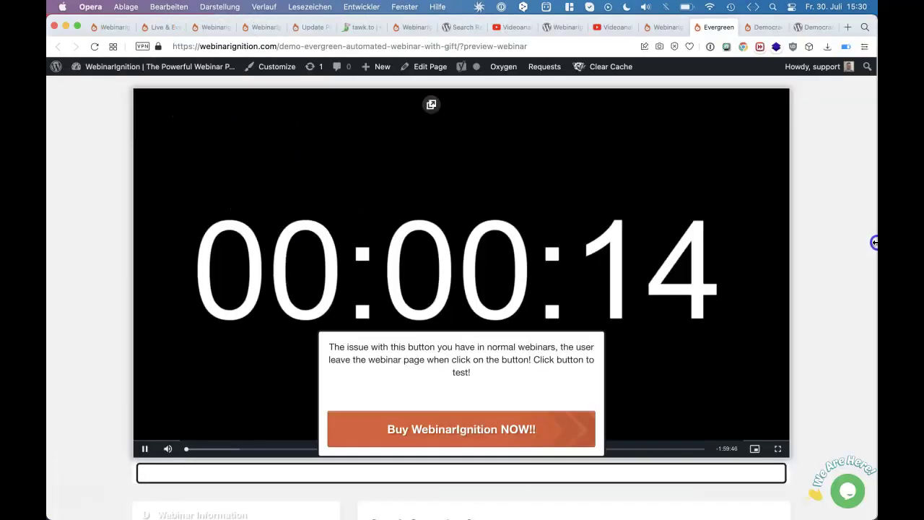
Step: Set the webinar page layout back to the modern style with the sidebar beside the video, and save the webinar
{"action": "left_click", "coordinate": [665, 32]}
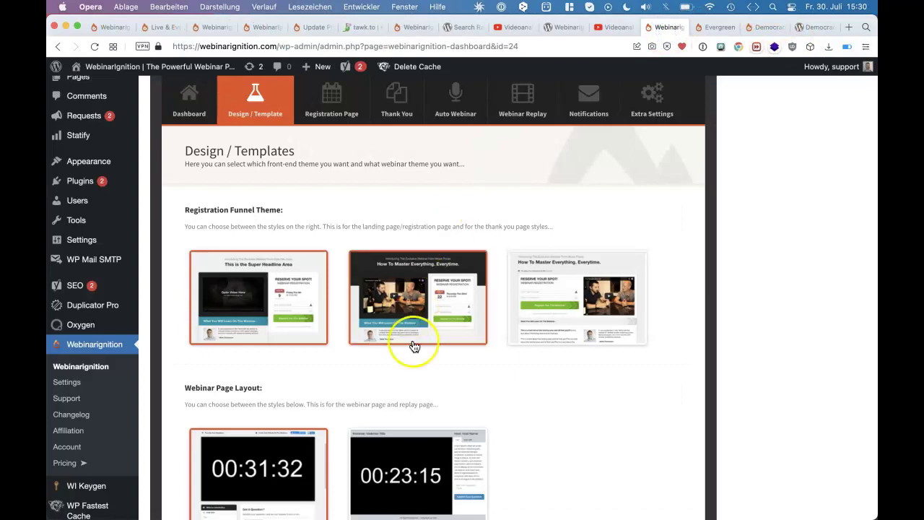
{"action": "scroll", "coordinate": [412, 344], "scroll_direction": "down", "scroll_amount": 5}
{"action": "left_click", "coordinate": [418, 287]}
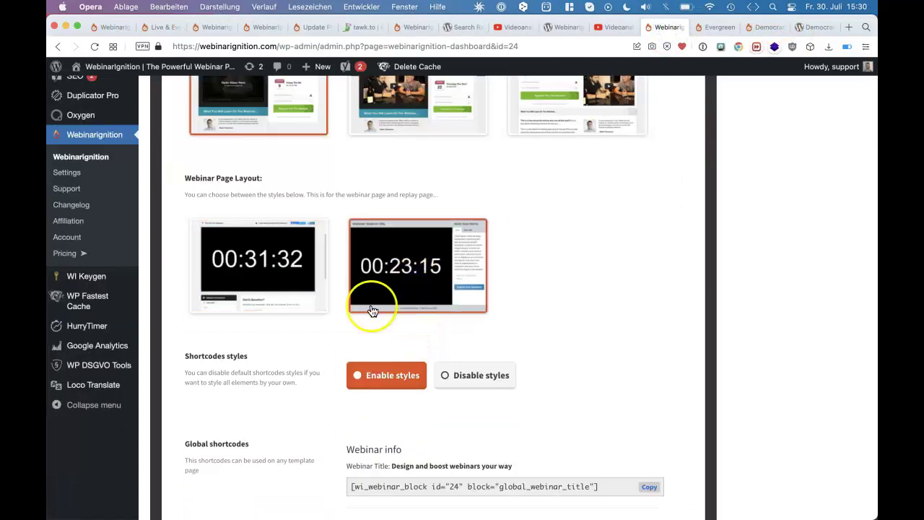
{"action": "scroll", "coordinate": [667, 303], "scroll_direction": "up", "scroll_amount": 5}
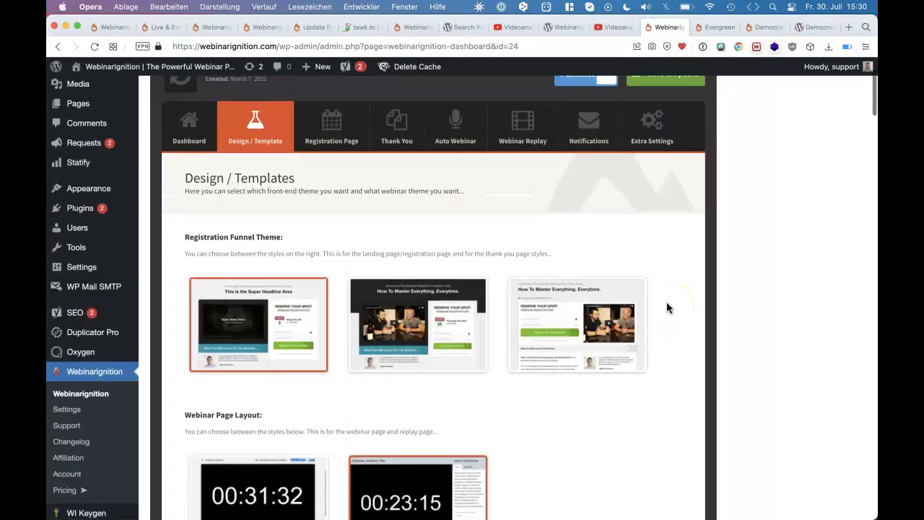
{"action": "scroll", "coordinate": [666, 302], "scroll_direction": "up", "scroll_amount": 3}
{"action": "left_click", "coordinate": [661, 169]}
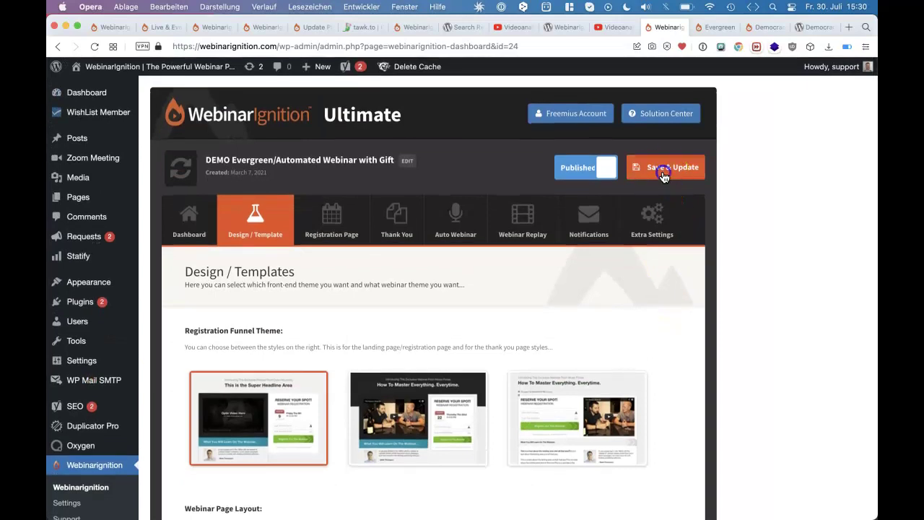
Step: Preview the modern webinar room at phone width and restore the browser window to full width
{"action": "left_click", "coordinate": [718, 28]}
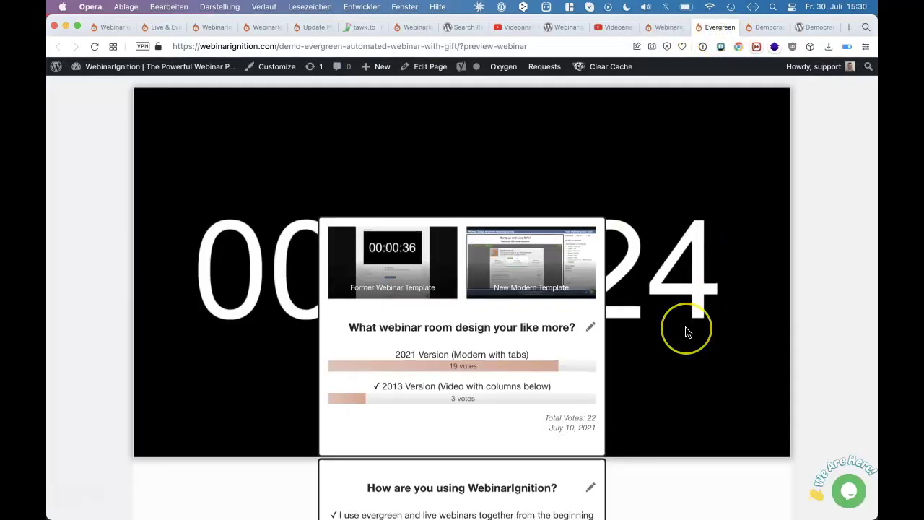
{"action": "scroll", "coordinate": [687, 331], "scroll_direction": "down", "scroll_amount": 5}
{"action": "left_click_drag", "start_coordinate": [875, 216], "coordinate": [339, 204]}
{"action": "scroll", "coordinate": [256, 242], "scroll_direction": "up", "scroll_amount": 5}
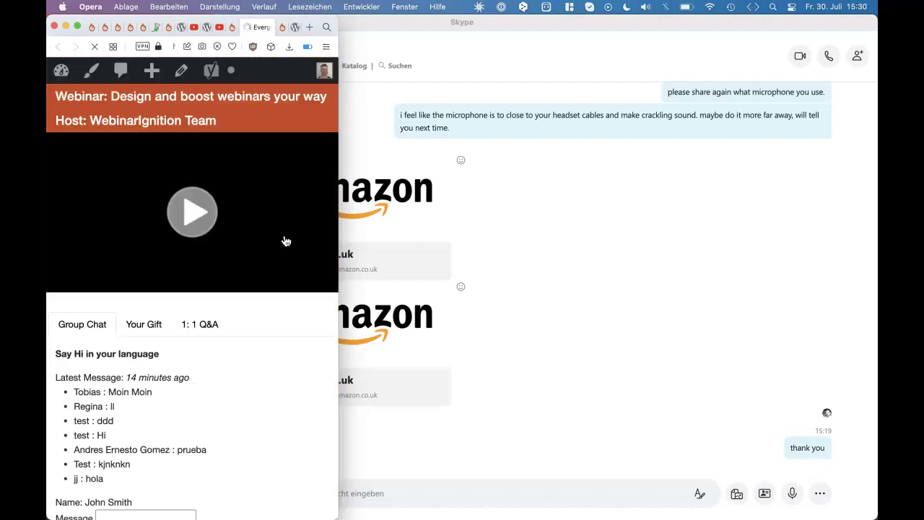
{"action": "left_click_drag", "start_coordinate": [338, 236], "coordinate": [876, 321]}
Step: Examine the registration funnel themes and webinar page layouts offered in the evergreen webinar's Design / Templates settings
{"action": "left_click", "coordinate": [665, 26]}
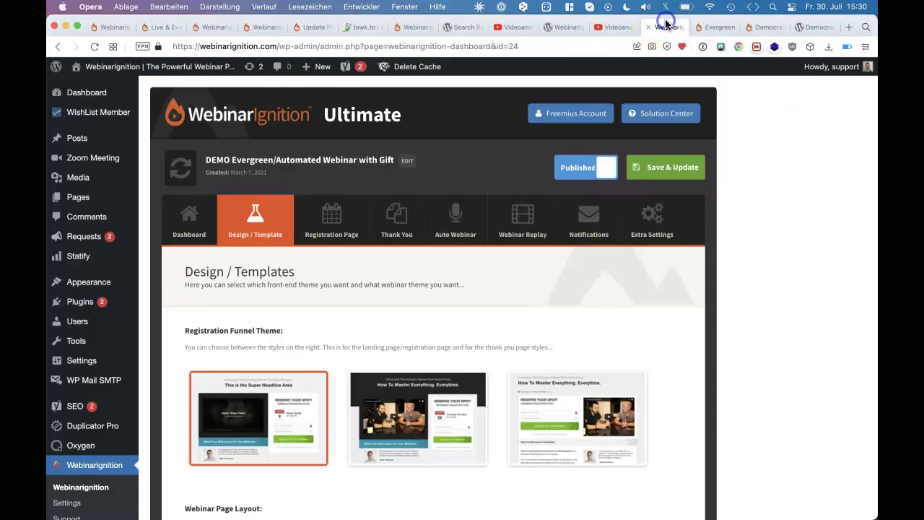
{"action": "scroll", "coordinate": [412, 361], "scroll_direction": "down", "scroll_amount": 5}
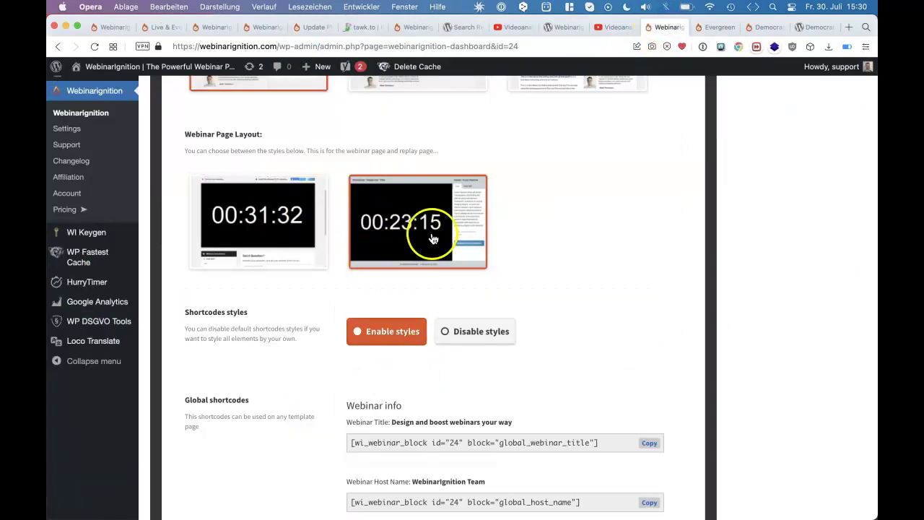
{"action": "scroll", "coordinate": [404, 233], "scroll_direction": "up", "scroll_amount": 1}
{"action": "scroll", "coordinate": [401, 235], "scroll_direction": "up", "scroll_amount": 5}
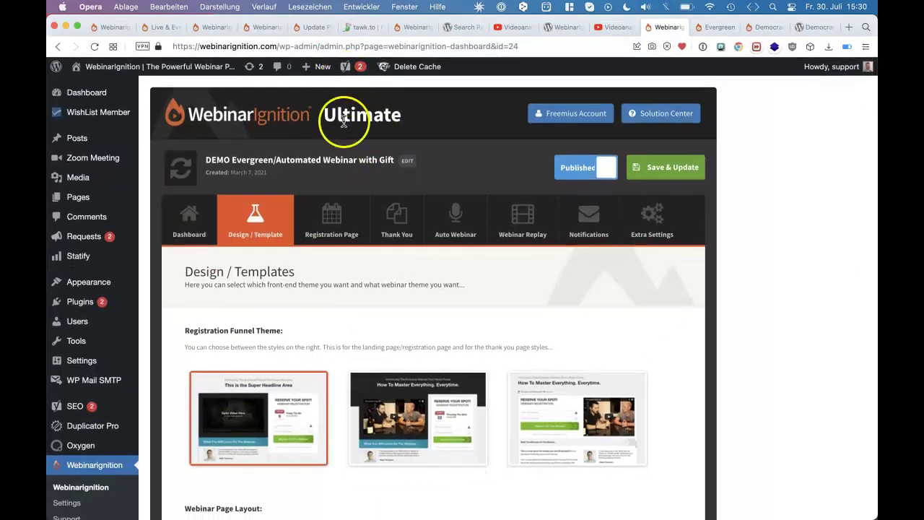
{"action": "double_click", "coordinate": [344, 122]}
{"action": "left_click", "coordinate": [343, 122]}
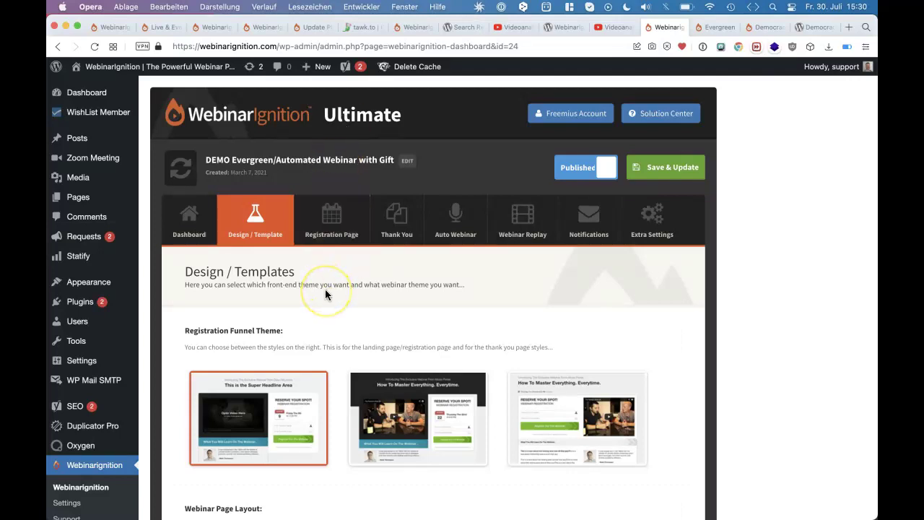
{"action": "scroll", "coordinate": [325, 294], "scroll_direction": "down", "scroll_amount": 5}
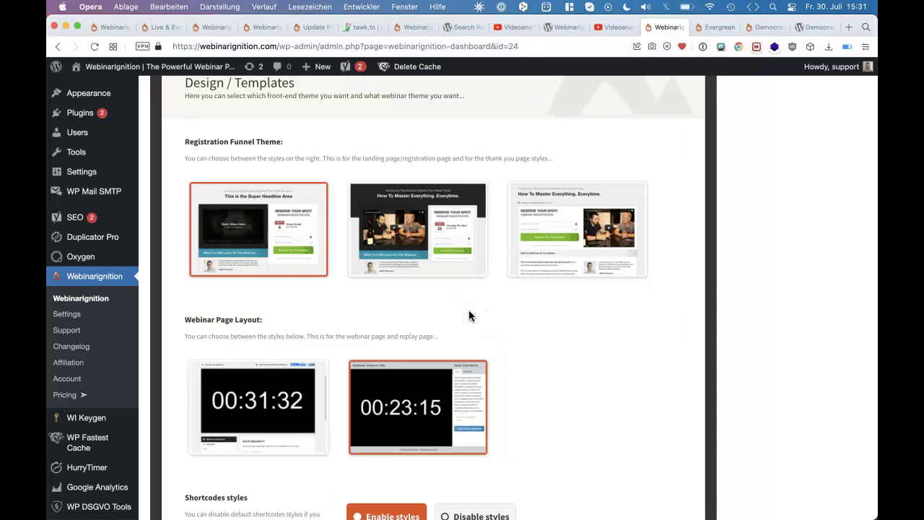
{"action": "scroll", "coordinate": [468, 316], "scroll_direction": "up", "scroll_amount": 5}
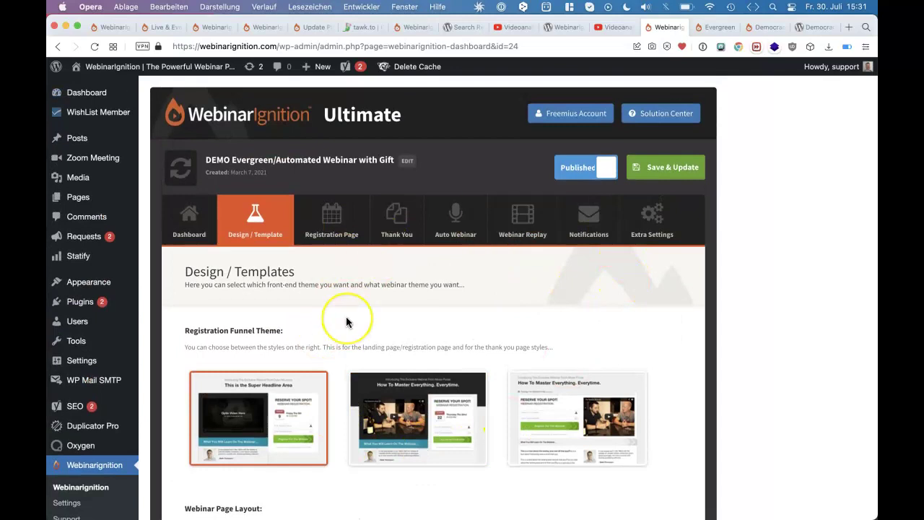
{"action": "scroll", "coordinate": [346, 321], "scroll_direction": "down", "scroll_amount": 6}
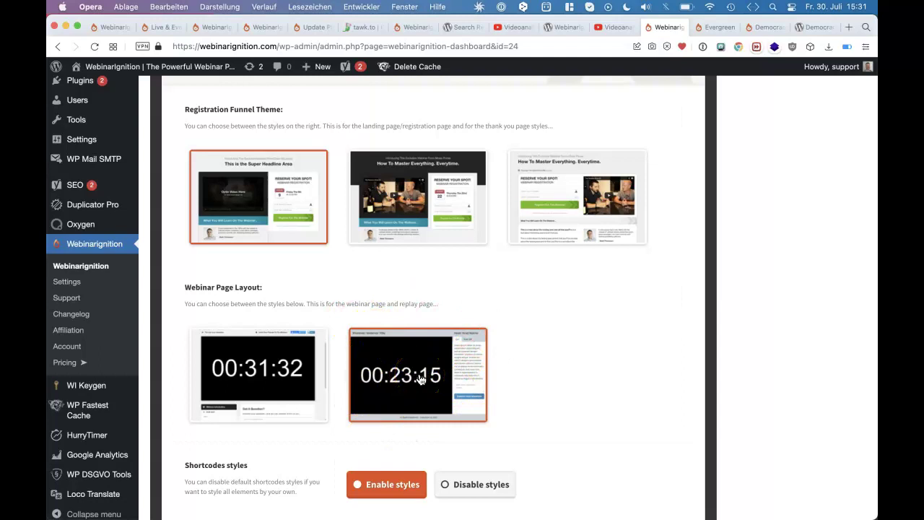
{"action": "scroll", "coordinate": [419, 379], "scroll_direction": "up", "scroll_amount": 4}
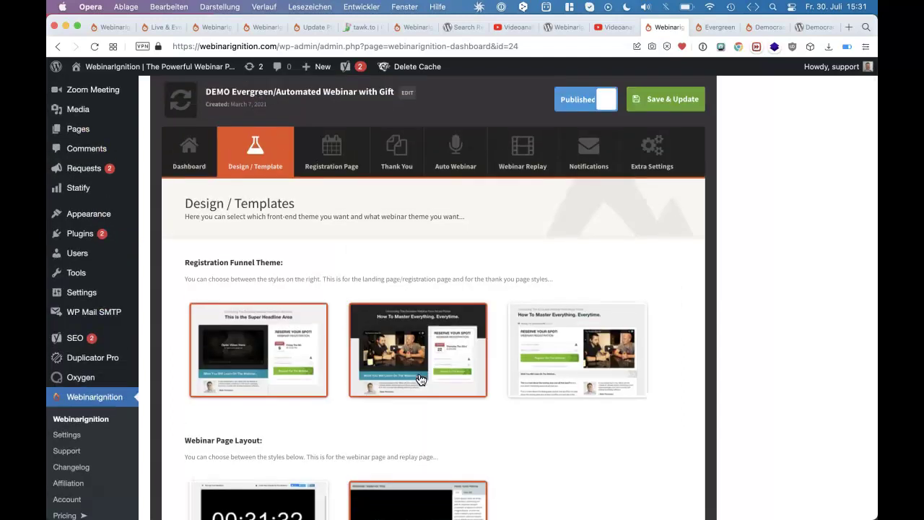
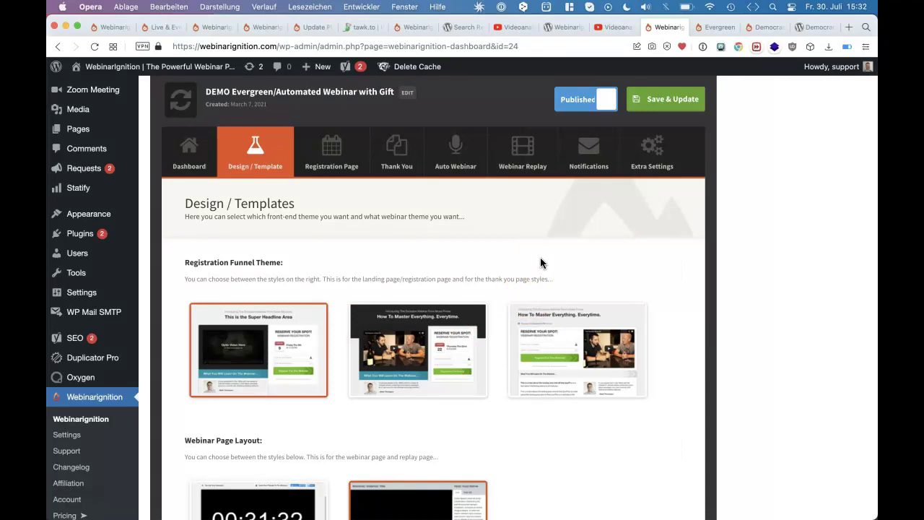
{"action": "scroll", "coordinate": [540, 258], "scroll_direction": "down", "scroll_amount": 5}
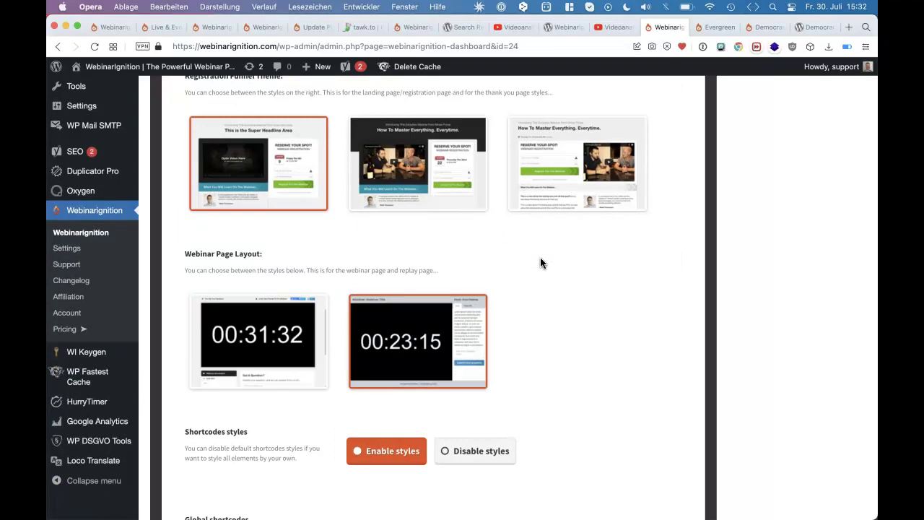
{"action": "left_click_drag", "start_coordinate": [450, 278], "coordinate": [450, 238]}
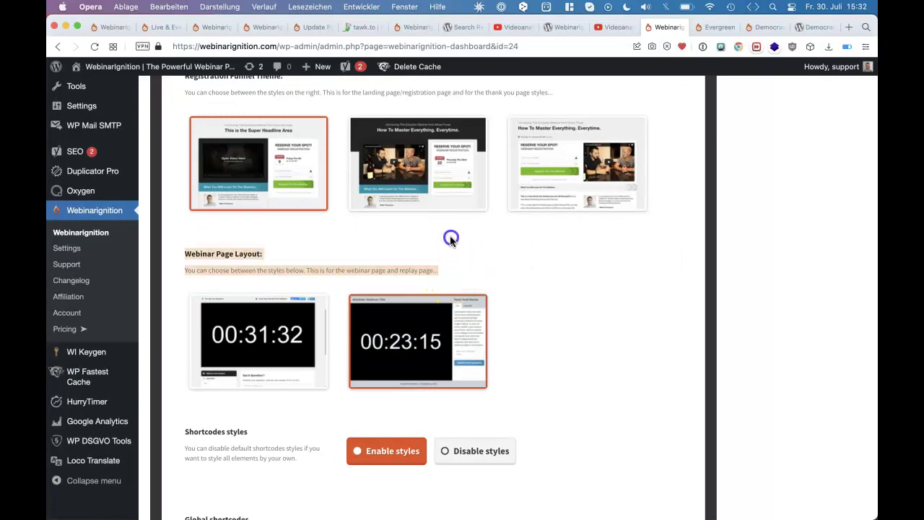
{"action": "left_click", "coordinate": [448, 239]}
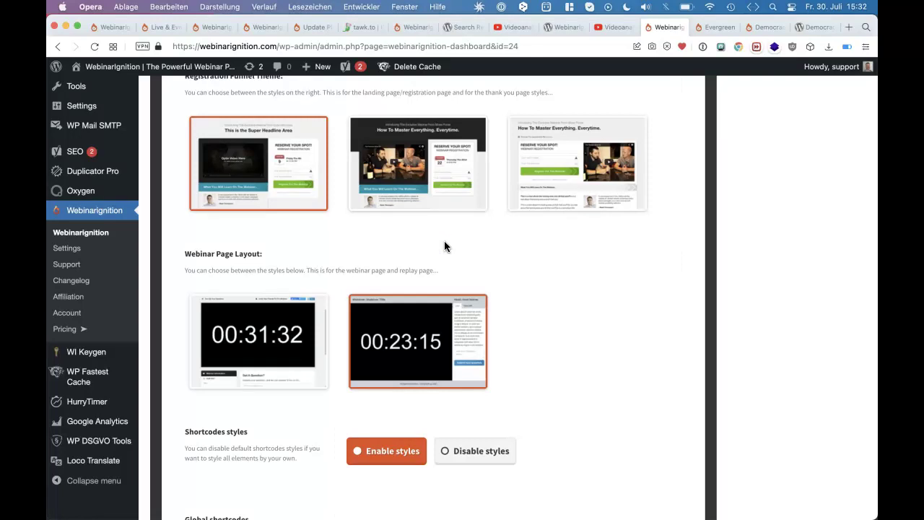
Step: Open the overview of all WebinarIgnition webinars and return to the webinar room preview
{"action": "scroll", "coordinate": [444, 247], "scroll_direction": "up", "scroll_amount": 5}
{"action": "left_click", "coordinate": [207, 239]}
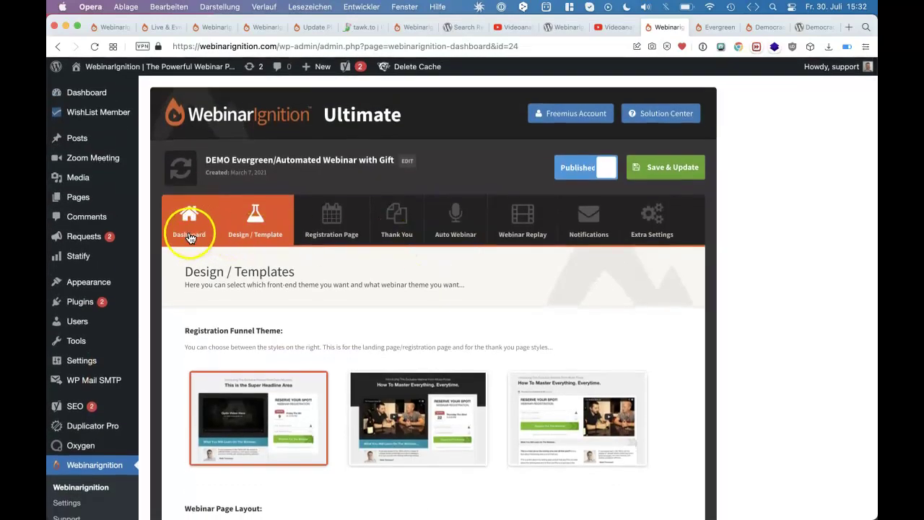
{"action": "left_click", "coordinate": [236, 124]}
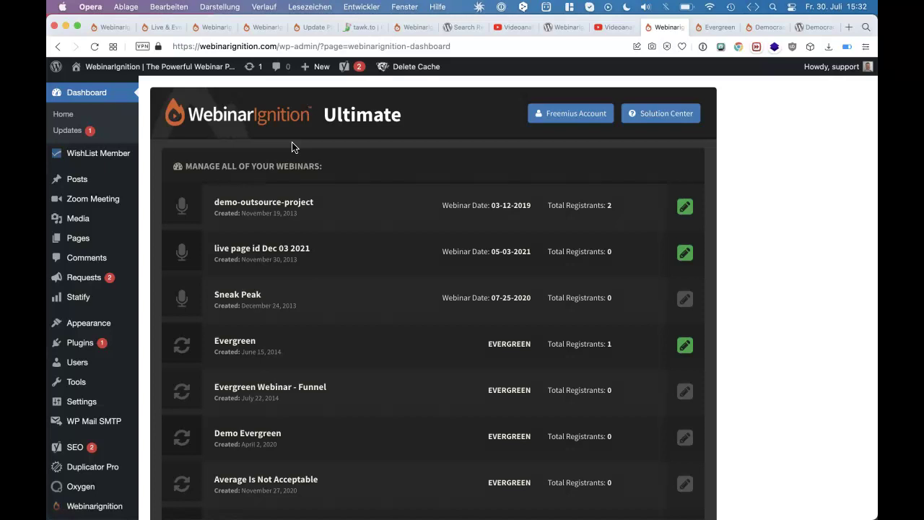
{"action": "left_click_drag", "start_coordinate": [336, 165], "coordinate": [338, 146]}
{"action": "left_click", "coordinate": [412, 87]}
{"action": "left_click", "coordinate": [713, 32]}
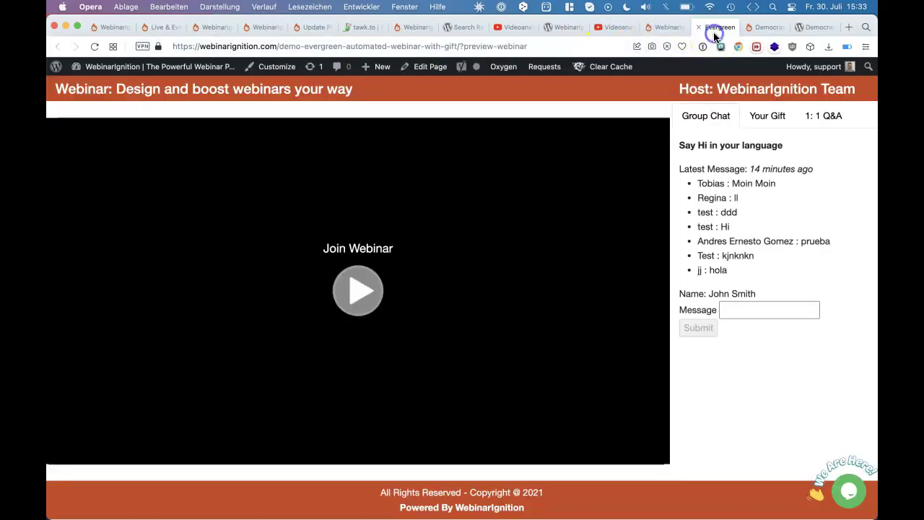
Step: Open the DEMO Evergreen/Automated Webinar with Gift for editing and expand the Auto Webinar Actions in its auto webinar settings
{"action": "left_click", "coordinate": [660, 29]}
{"action": "scroll", "coordinate": [361, 233], "scroll_direction": "down", "scroll_amount": 5}
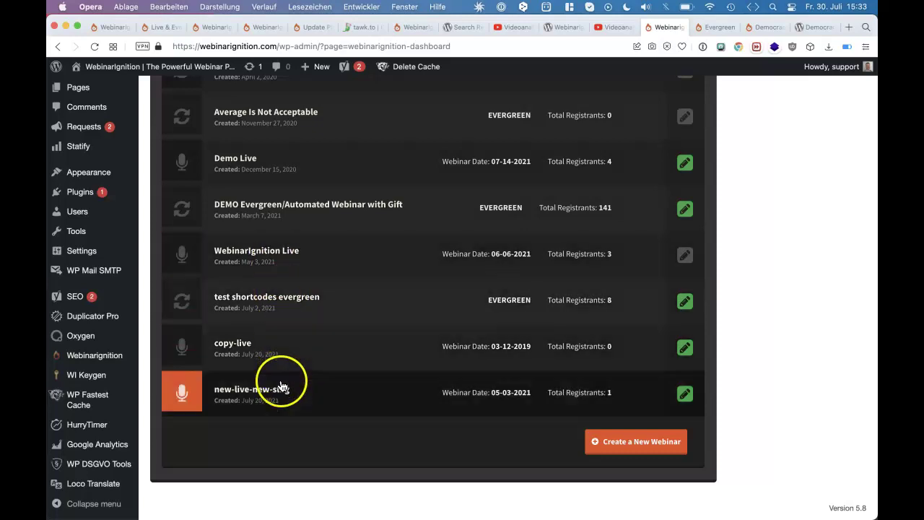
{"action": "left_click", "coordinate": [287, 209]}
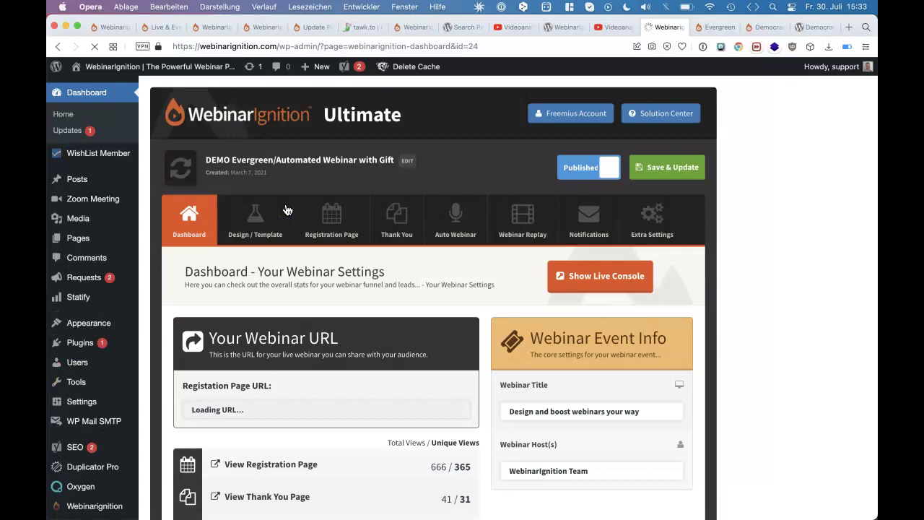
{"action": "scroll", "coordinate": [287, 210], "scroll_direction": "down", "scroll_amount": 1}
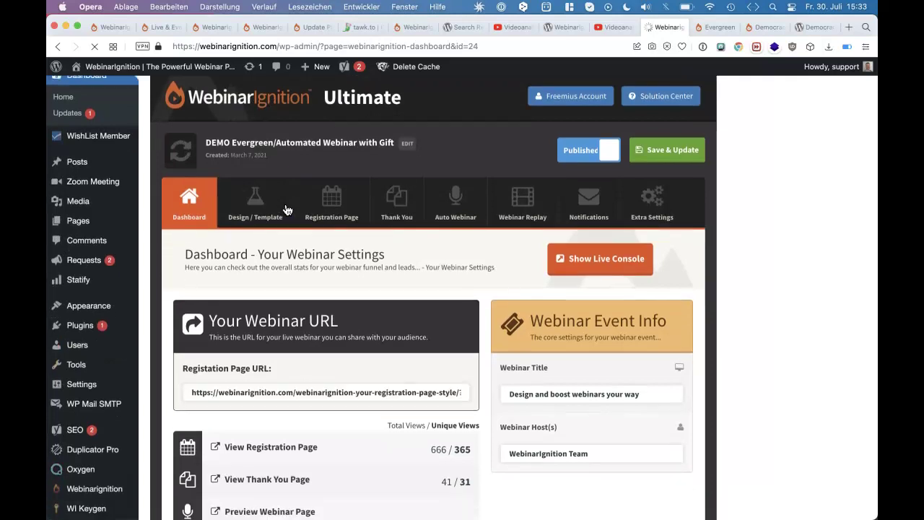
{"action": "left_click", "coordinate": [460, 210]}
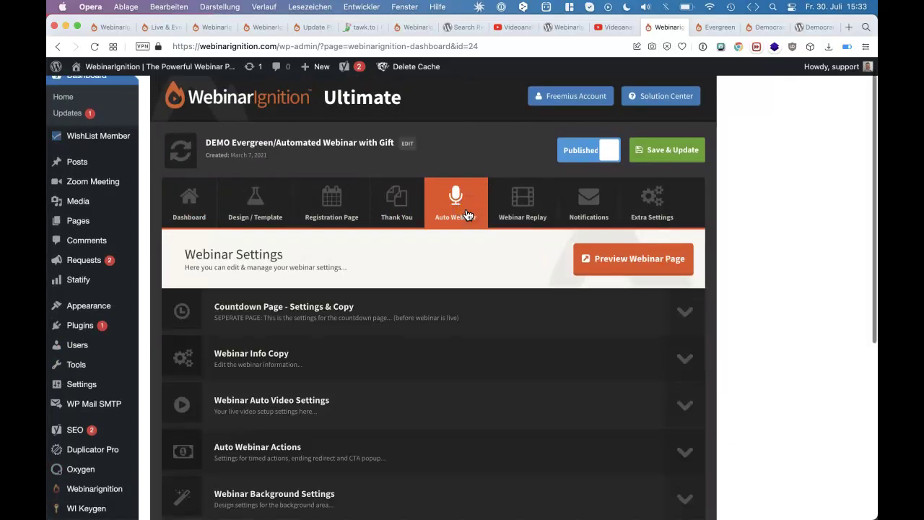
{"action": "scroll", "coordinate": [470, 212], "scroll_direction": "down", "scroll_amount": 5}
{"action": "left_click", "coordinate": [377, 253]}
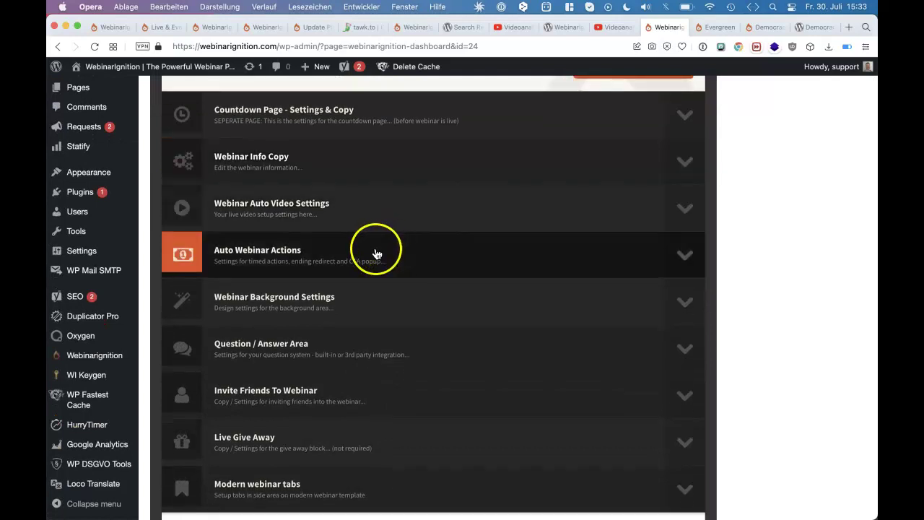
Step: Look over the default and additional CTAs in the webinar actions and expand the Default CTA Settings
{"action": "scroll", "coordinate": [376, 254], "scroll_direction": "down", "scroll_amount": 3}
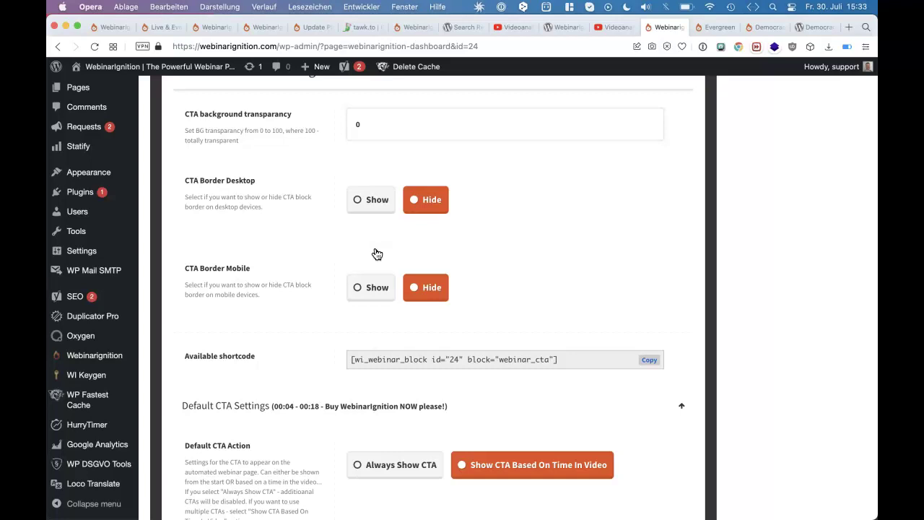
{"action": "left_click", "coordinate": [268, 412]}
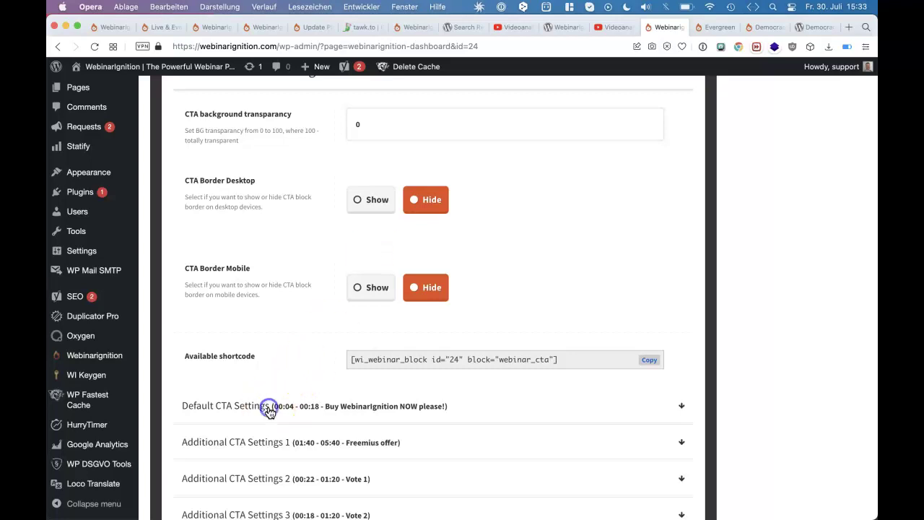
{"action": "scroll", "coordinate": [269, 412], "scroll_direction": "down", "scroll_amount": 3}
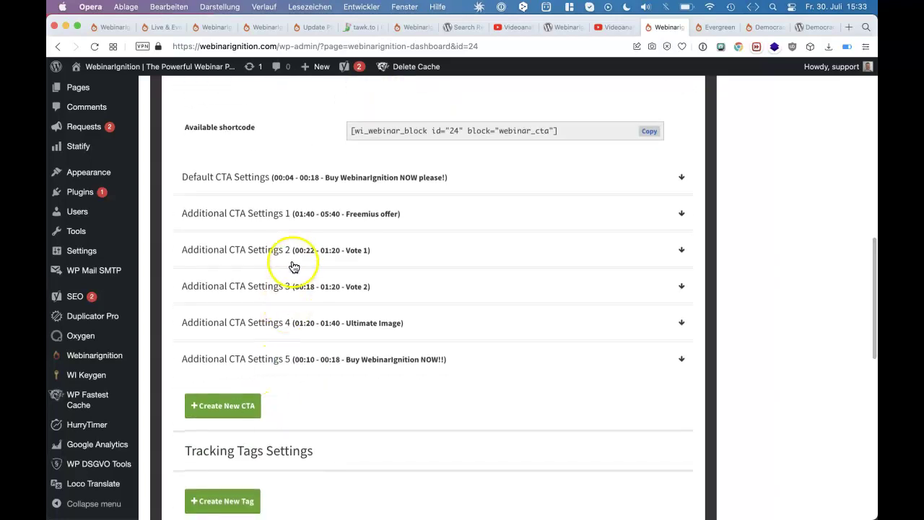
{"action": "left_click", "coordinate": [290, 178]}
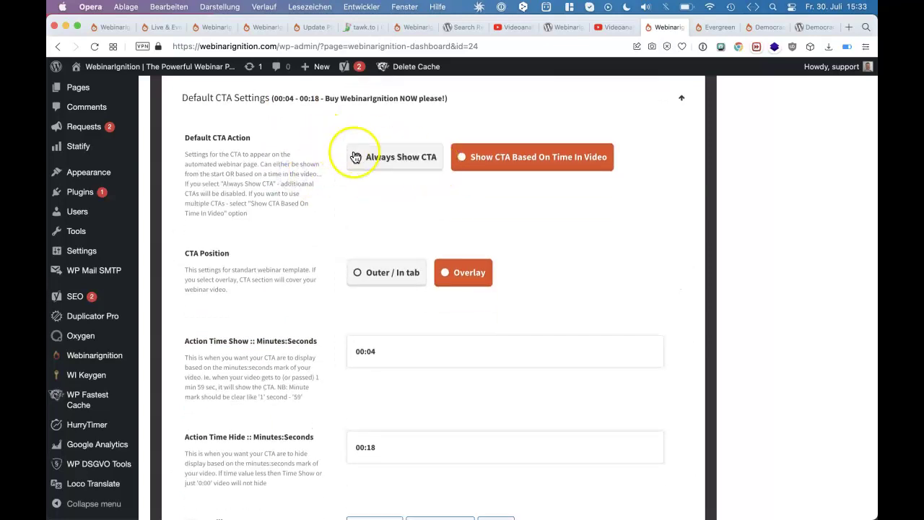
Step: Try Always Show CTA as the default CTA action, review its settings, and return to Show CTA Based On Time In Video
{"action": "left_click", "coordinate": [427, 160]}
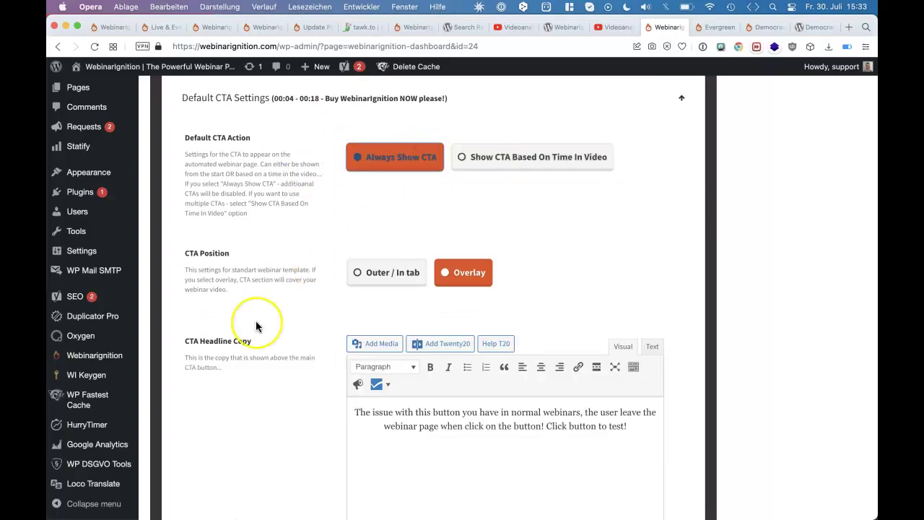
{"action": "scroll", "coordinate": [255, 320], "scroll_direction": "down", "scroll_amount": 4}
{"action": "scroll", "coordinate": [255, 327], "scroll_direction": "down", "scroll_amount": 2}
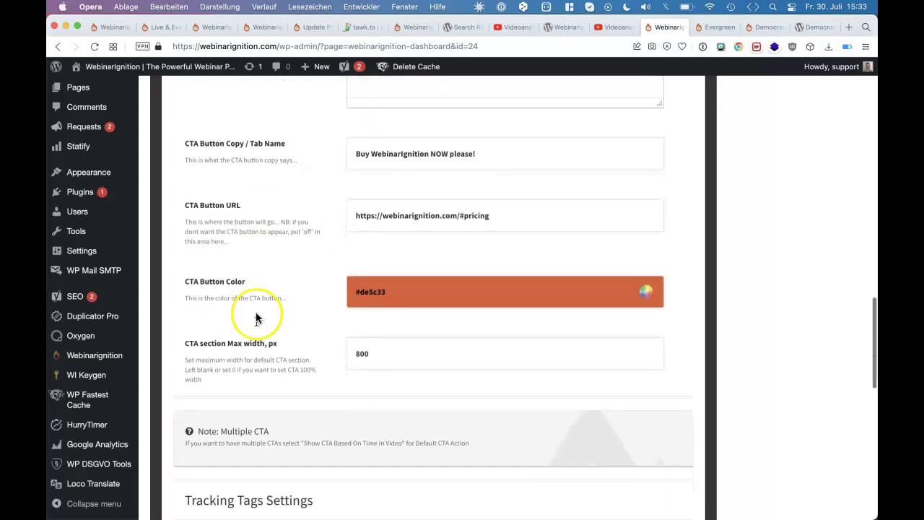
{"action": "scroll", "coordinate": [252, 411], "scroll_direction": "down", "scroll_amount": 2}
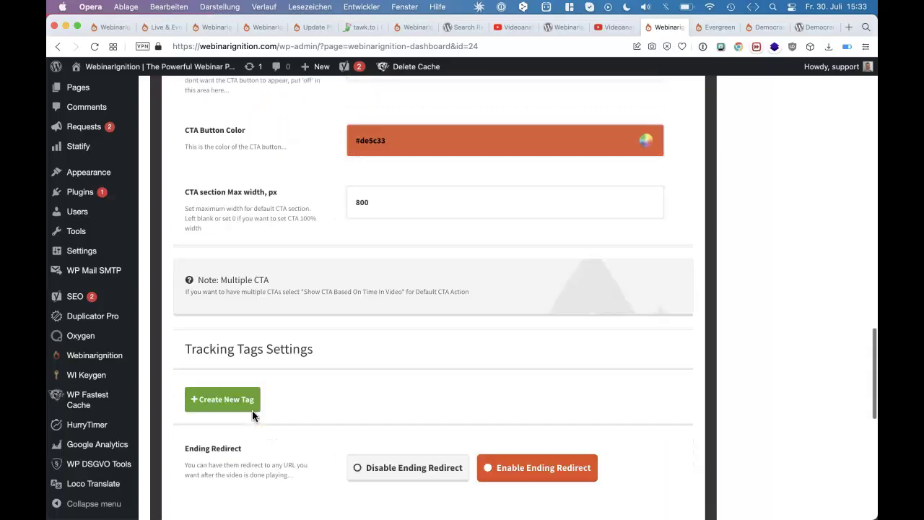
{"action": "scroll", "coordinate": [252, 415], "scroll_direction": "up", "scroll_amount": 8}
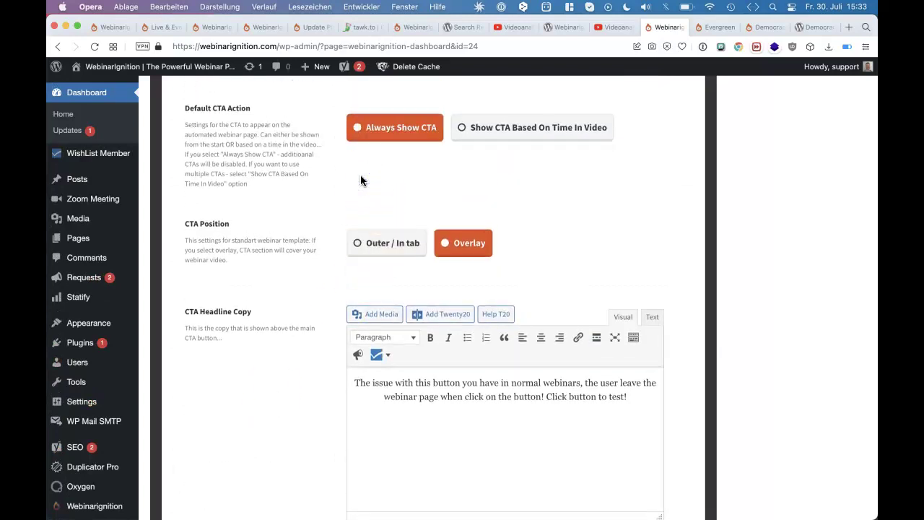
{"action": "left_click", "coordinate": [384, 139]}
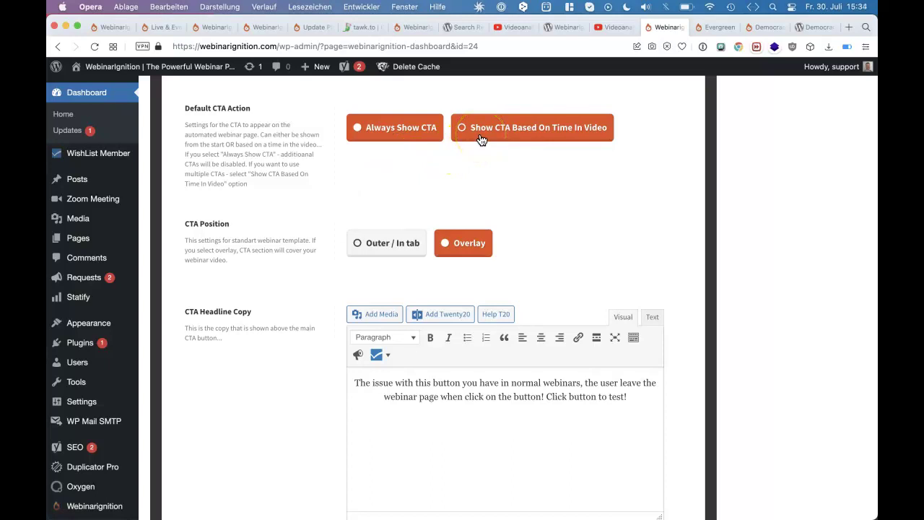
{"action": "left_click_drag", "start_coordinate": [185, 108], "coordinate": [311, 196]}
{"action": "left_click", "coordinate": [533, 134]}
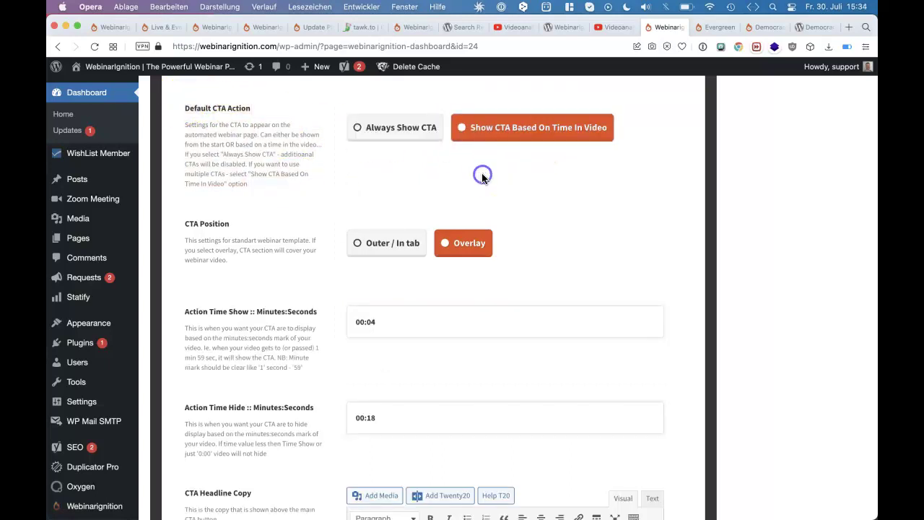
Step: Expand the Modern webinar tabs settings and examine the title and content of Webinar Tab 1
{"action": "scroll", "coordinate": [483, 175], "scroll_direction": "down", "scroll_amount": 5}
{"action": "scroll", "coordinate": [482, 177], "scroll_direction": "down", "scroll_amount": 15}
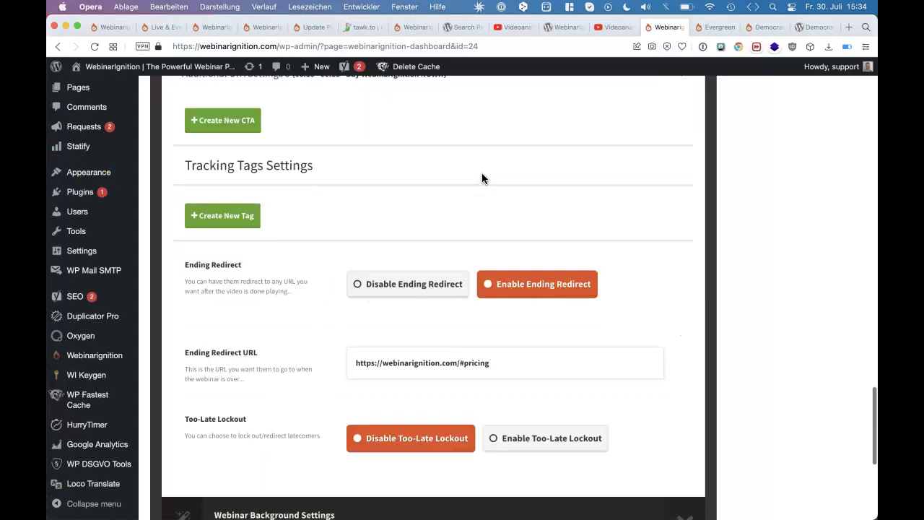
{"action": "scroll", "coordinate": [481, 178], "scroll_direction": "down", "scroll_amount": 2}
{"action": "left_click", "coordinate": [274, 402]}
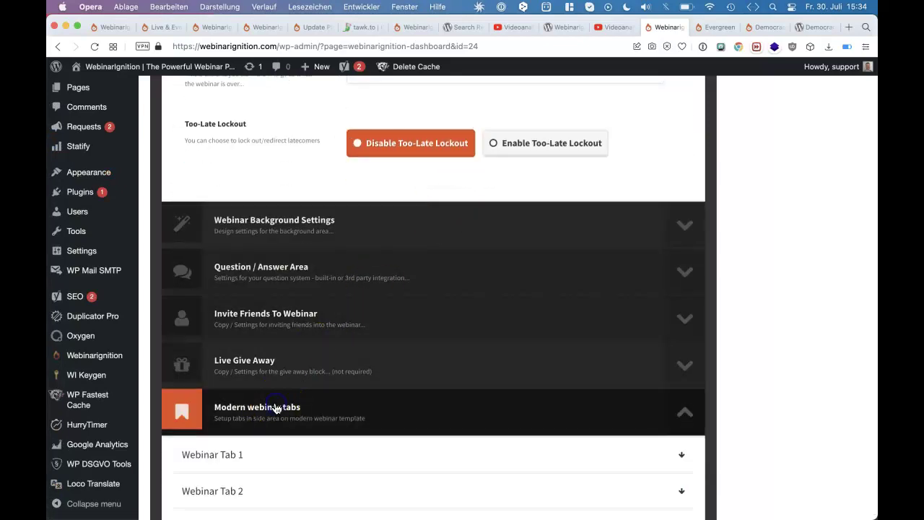
{"action": "scroll", "coordinate": [277, 408], "scroll_direction": "down", "scroll_amount": 2}
{"action": "scroll", "coordinate": [276, 409], "scroll_direction": "down", "scroll_amount": 2}
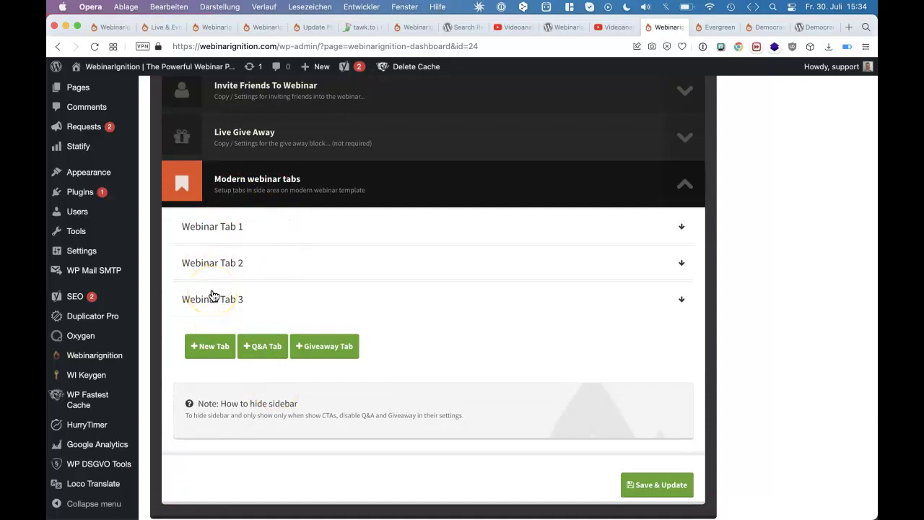
{"action": "left_click", "coordinate": [217, 239]}
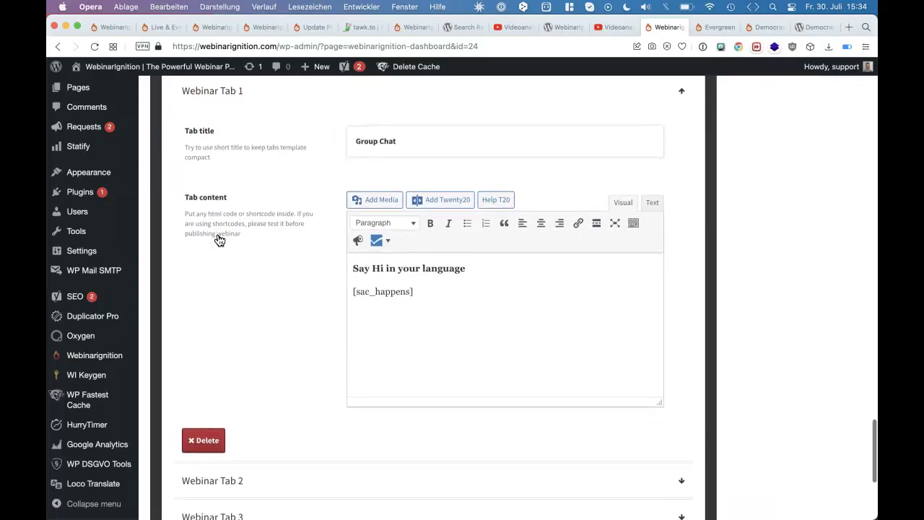
{"action": "left_click_drag", "start_coordinate": [462, 284], "coordinate": [464, 267]}
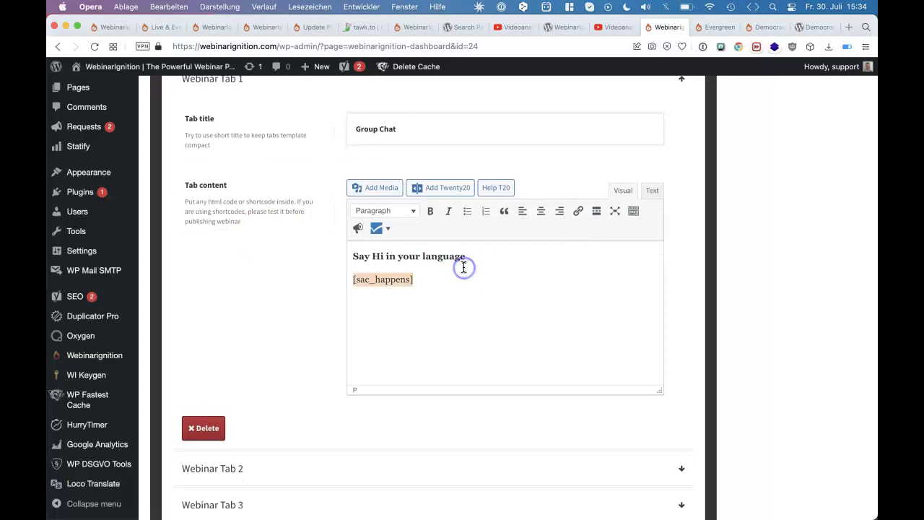
{"action": "left_click_drag", "start_coordinate": [491, 278], "coordinate": [474, 239]}
{"action": "left_click", "coordinate": [466, 277]}
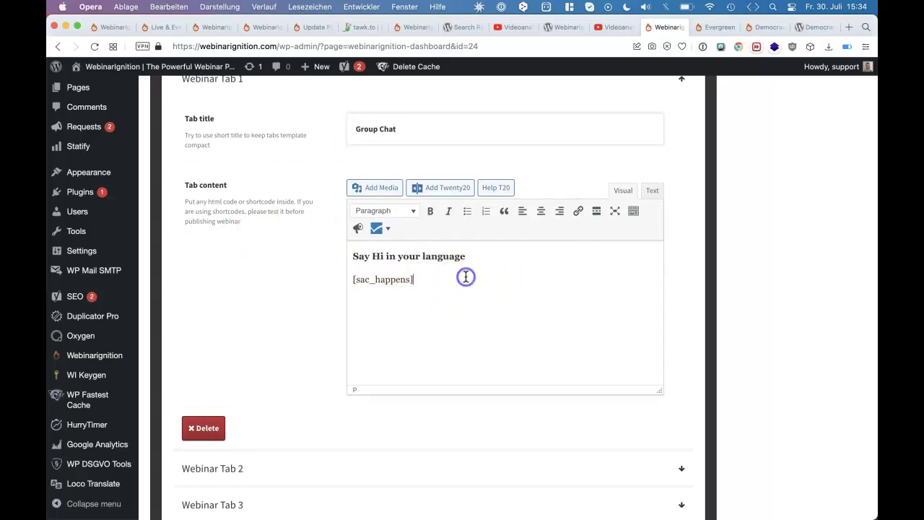
Step: Examine the titles and content shortcodes of Webinar Tab 2 and Webinar Tab 3
{"action": "left_click", "coordinate": [268, 465]}
{"action": "left_click_drag", "start_coordinate": [470, 351], "coordinate": [467, 263]}
{"action": "left_click", "coordinate": [439, 306]}
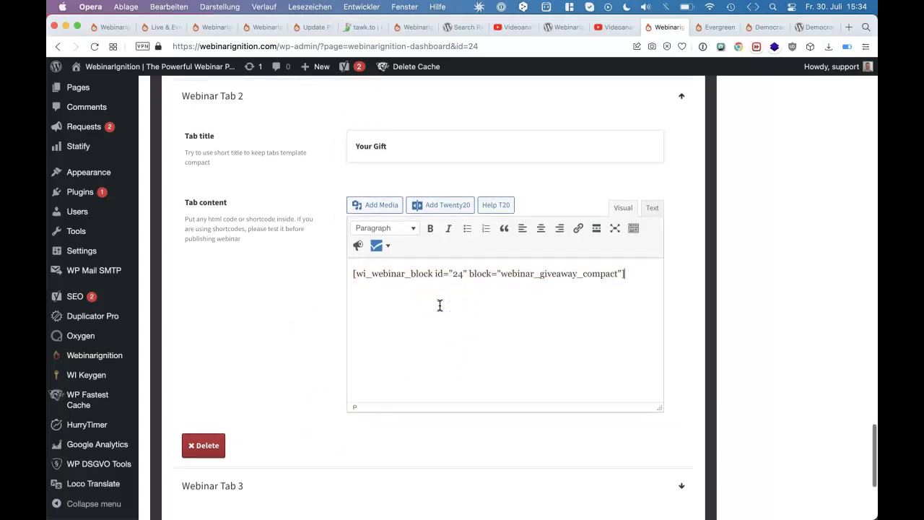
{"action": "scroll", "coordinate": [439, 305], "scroll_direction": "down", "scroll_amount": 3}
{"action": "left_click", "coordinate": [370, 368]}
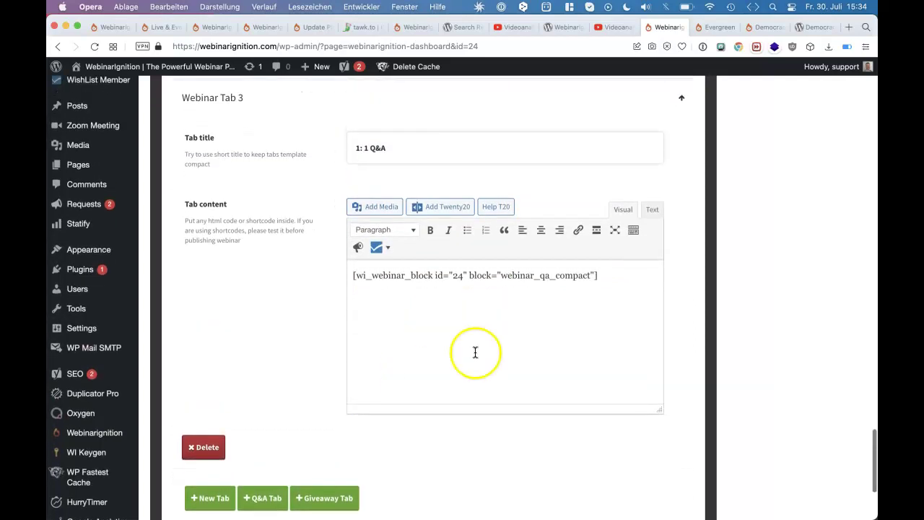
{"action": "left_click_drag", "start_coordinate": [487, 345], "coordinate": [489, 243]}
{"action": "left_click", "coordinate": [446, 323]}
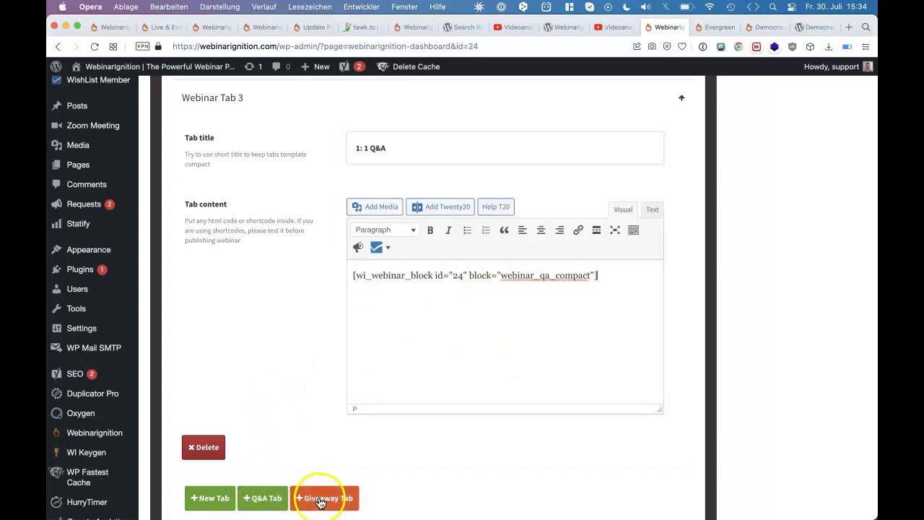
Step: Add a new blank tab to the modern webinar tabs and collapse the tabs section
{"action": "left_click", "coordinate": [219, 500]}
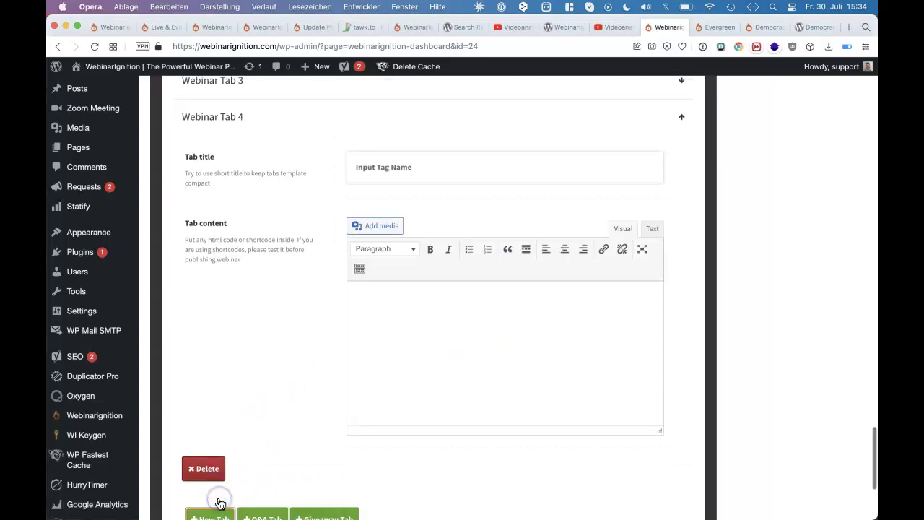
{"action": "left_click", "coordinate": [427, 340]}
{"action": "scroll", "coordinate": [435, 329], "scroll_direction": "up", "scroll_amount": 5}
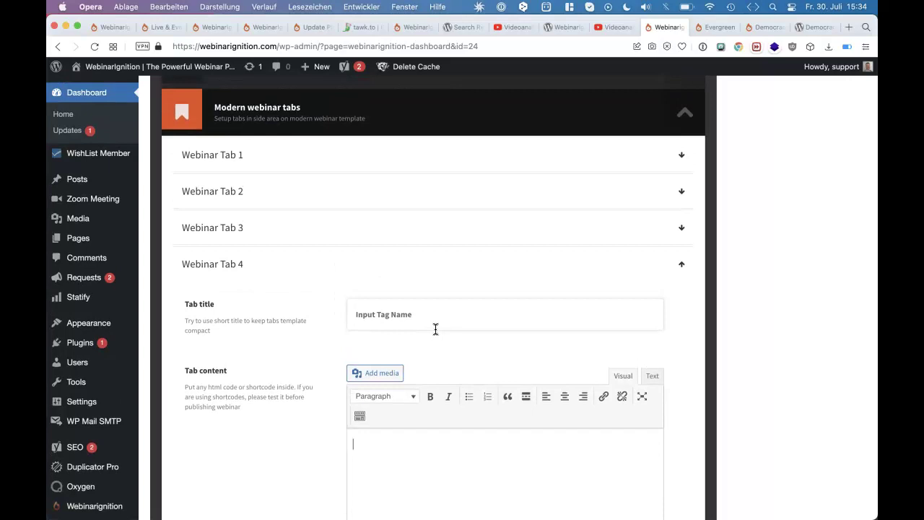
{"action": "scroll", "coordinate": [435, 330], "scroll_direction": "up", "scroll_amount": 2}
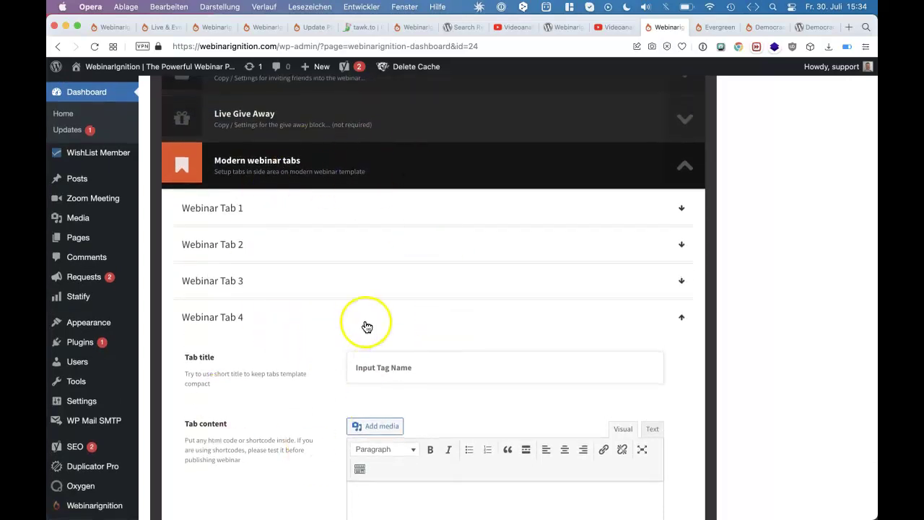
{"action": "left_click", "coordinate": [345, 172]}
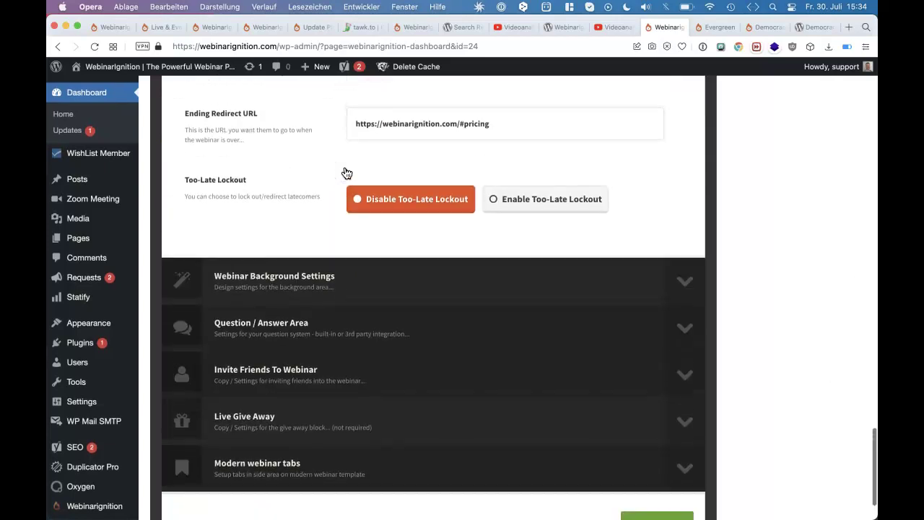
Step: Reopen the modern webinar tabs, check the delete option of the Group Chat tab, and collapse the section
{"action": "scroll", "coordinate": [346, 173], "scroll_direction": "down", "scroll_amount": 3}
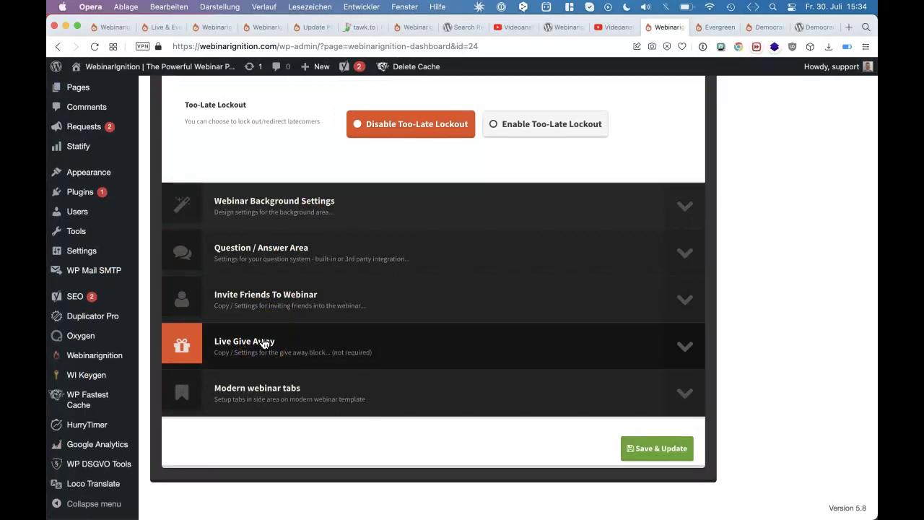
{"action": "left_click", "coordinate": [246, 390]}
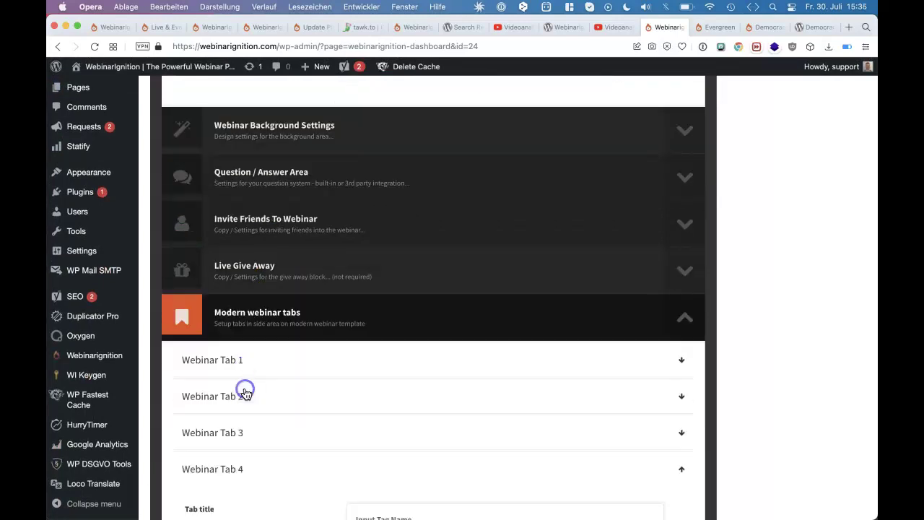
{"action": "scroll", "coordinate": [246, 393], "scroll_direction": "up", "scroll_amount": 1}
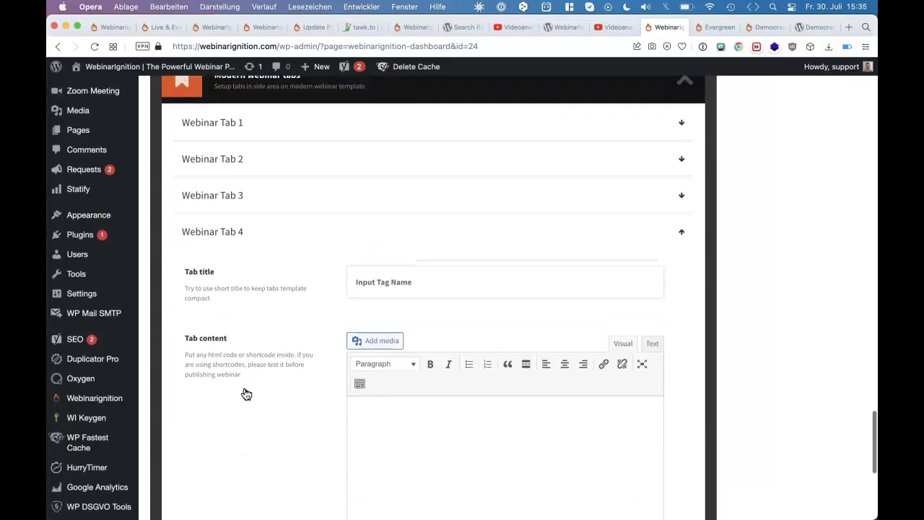
{"action": "left_click", "coordinate": [308, 128]}
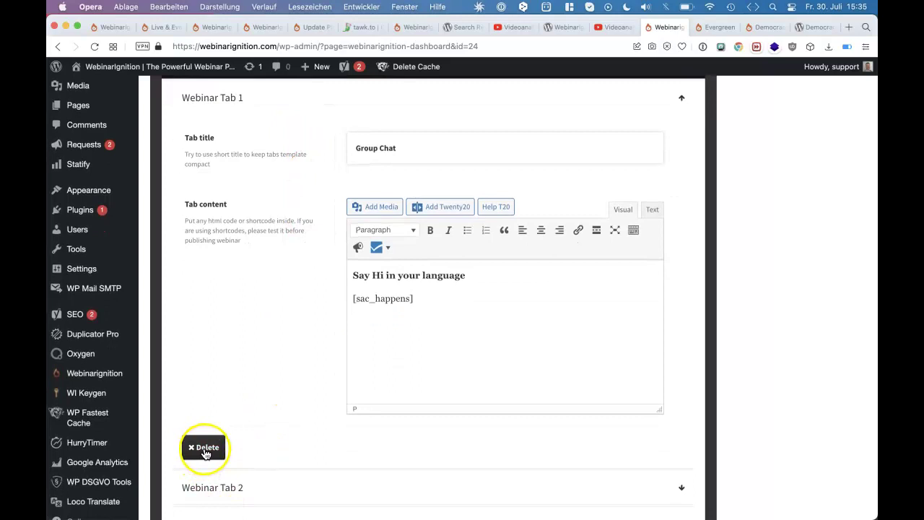
{"action": "scroll", "coordinate": [257, 433], "scroll_direction": "up", "scroll_amount": 5}
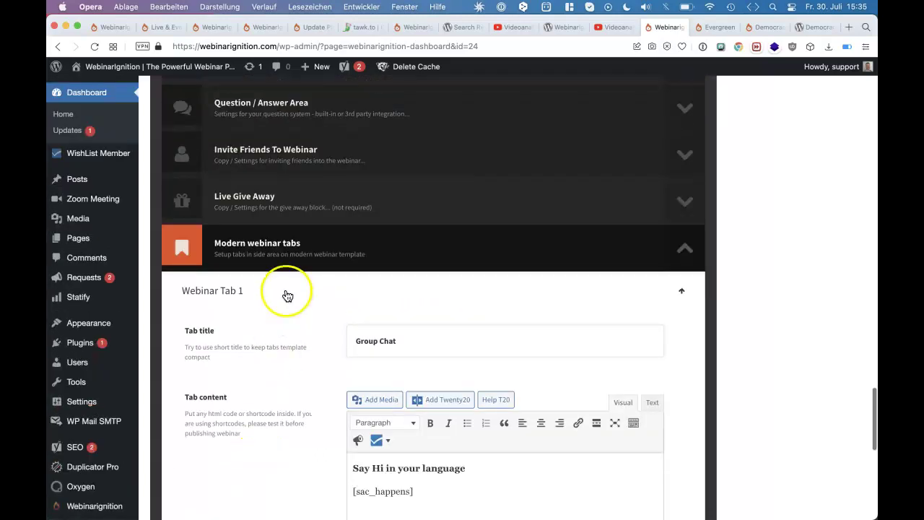
{"action": "left_click", "coordinate": [280, 258]}
Step: Open the Live Give Away settings, try hiding the giveaway block, and switch it back to shown
{"action": "left_click", "coordinate": [264, 336]}
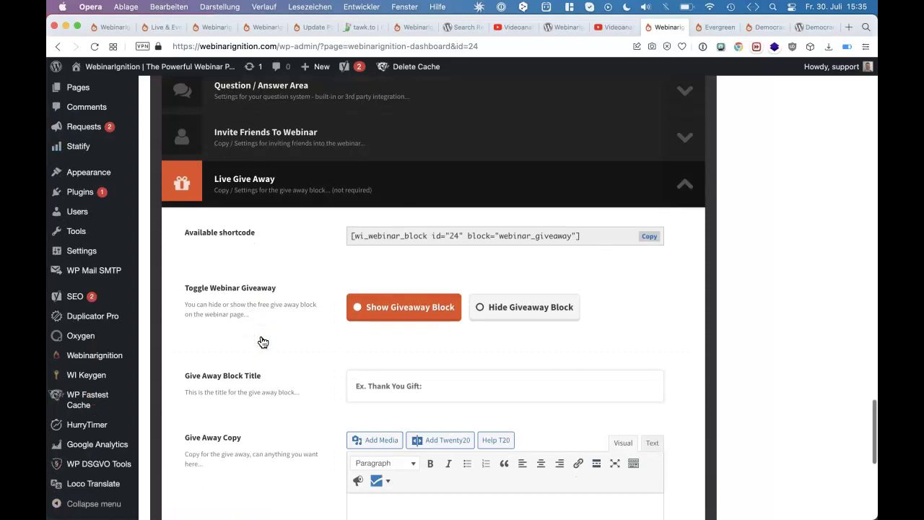
{"action": "left_click", "coordinate": [554, 247]}
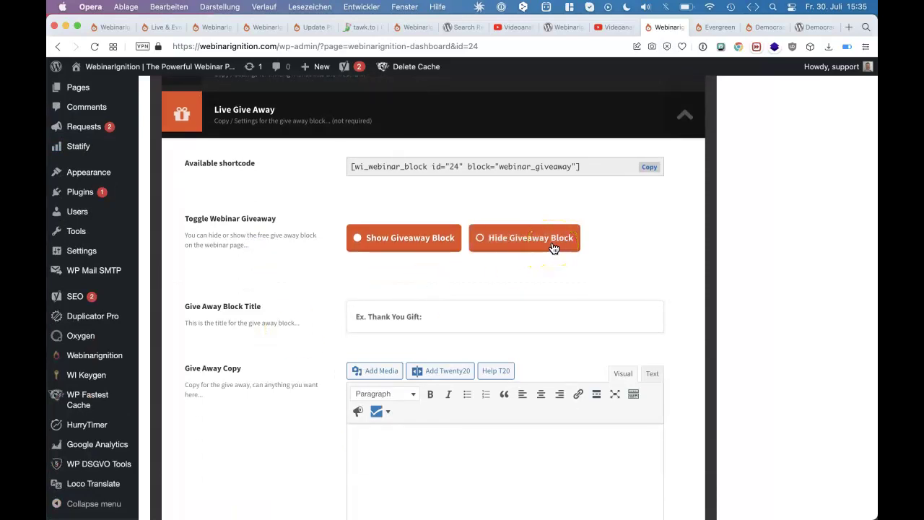
{"action": "left_click", "coordinate": [406, 327]}
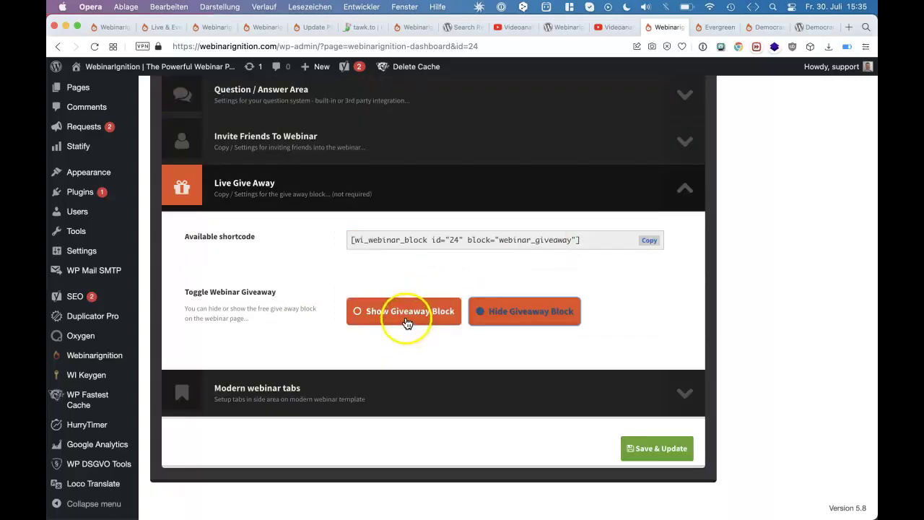
{"action": "left_click", "coordinate": [318, 182]}
Step: Set the Q / A Type to Hide Q/A in the Question / Answer Area and choose Hide Giveaway Block in the Live Give Away settings
{"action": "left_click", "coordinate": [296, 244]}
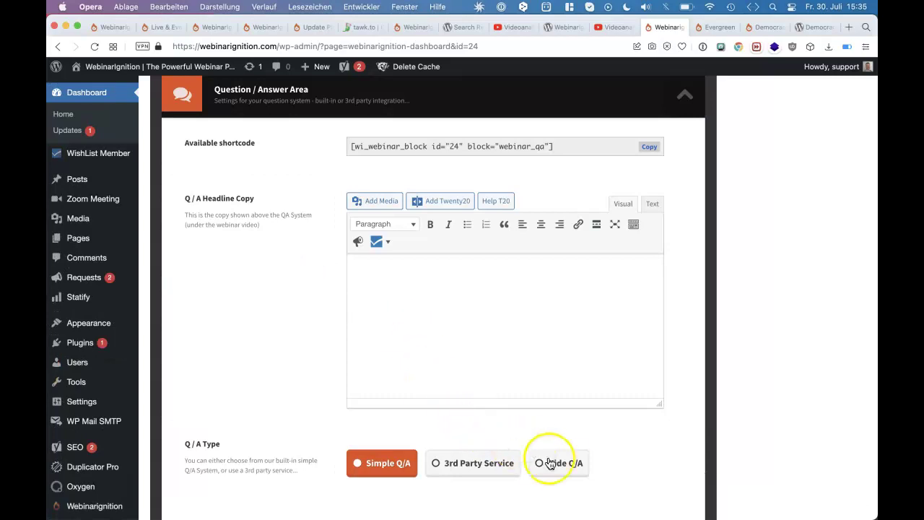
{"action": "left_click", "coordinate": [551, 464]}
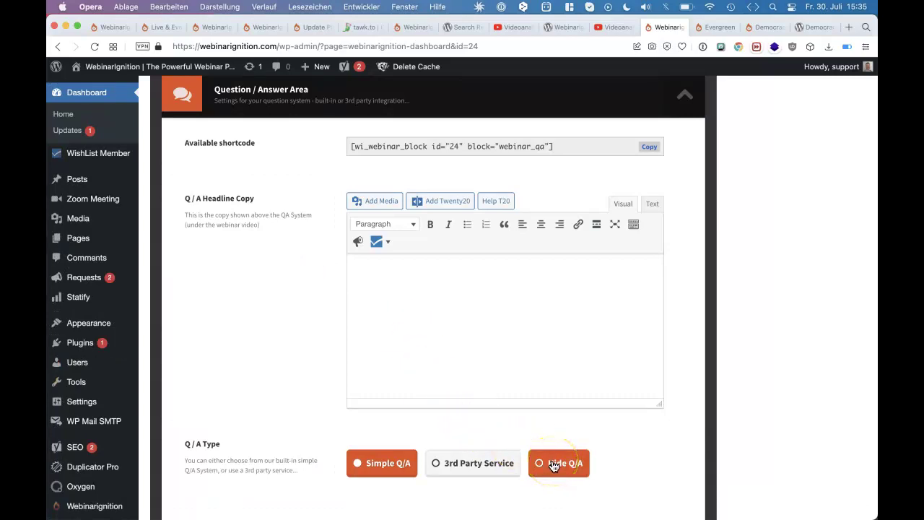
{"action": "left_click", "coordinate": [637, 443]}
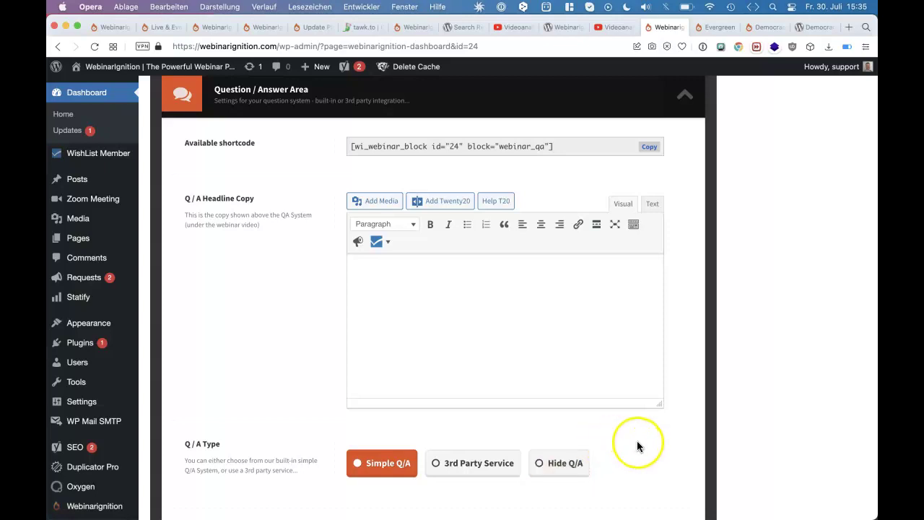
{"action": "scroll", "coordinate": [637, 443], "scroll_direction": "down", "scroll_amount": 10}
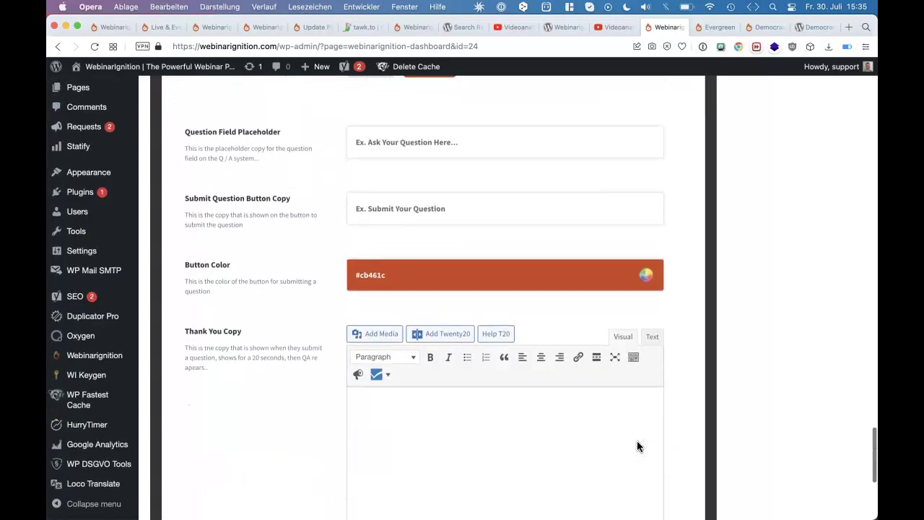
{"action": "left_click", "coordinate": [726, 39]}
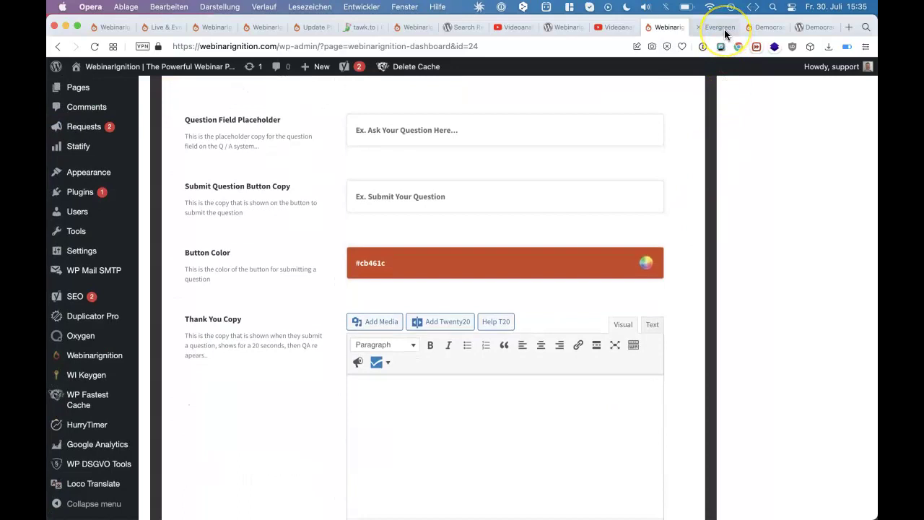
{"action": "scroll", "coordinate": [260, 298], "scroll_direction": "up", "scroll_amount": 10}
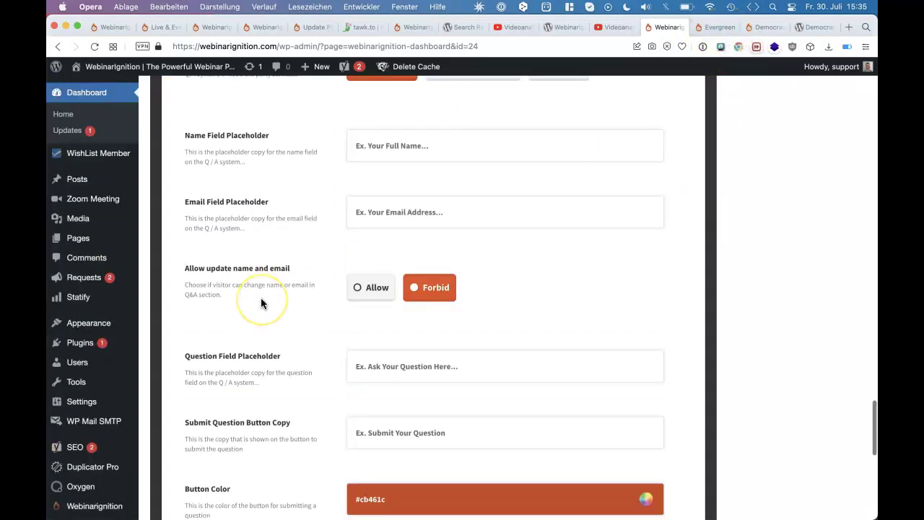
{"action": "scroll", "coordinate": [261, 300], "scroll_direction": "down", "scroll_amount": 5}
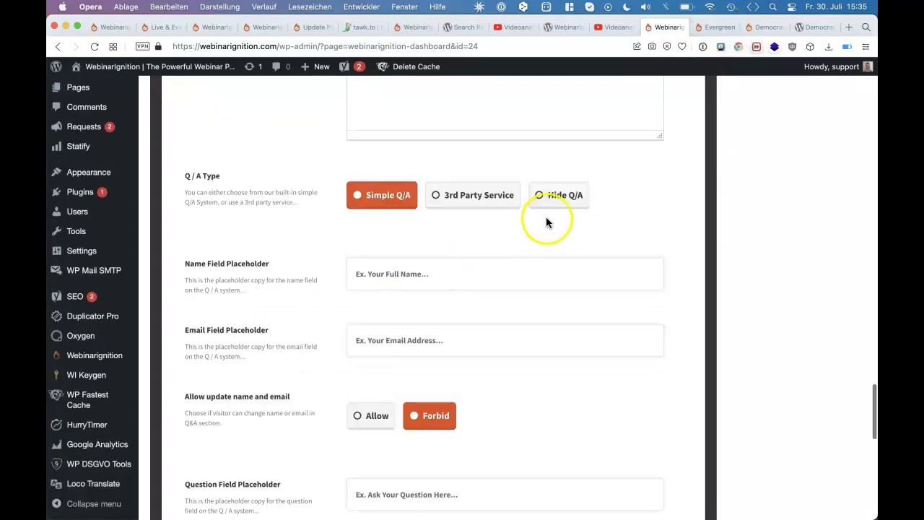
{"action": "left_click", "coordinate": [565, 196]}
{"action": "left_click", "coordinate": [495, 335]}
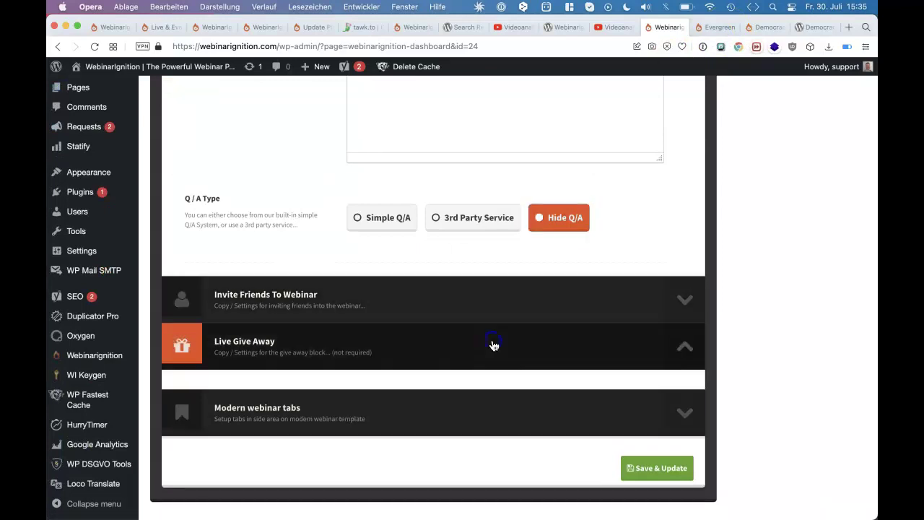
{"action": "left_click", "coordinate": [528, 137]}
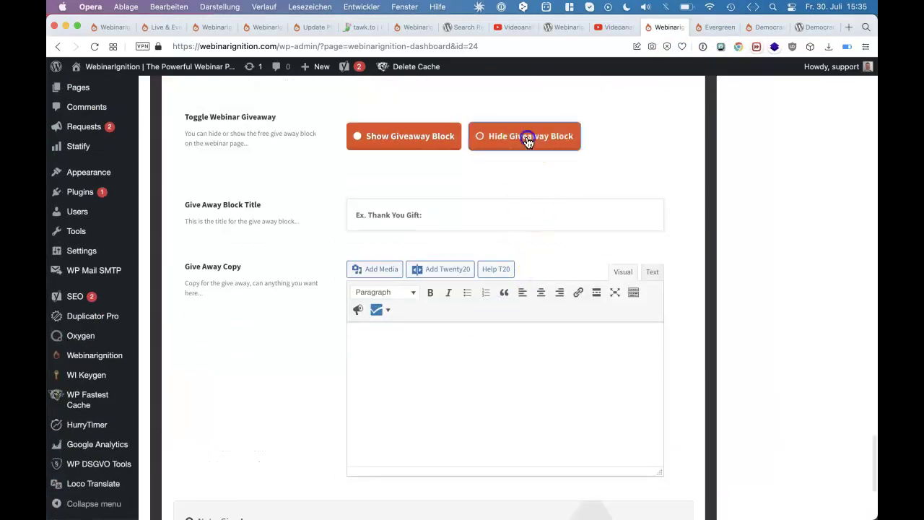
Step: Open the Modern webinar tabs settings and delete the Group Chat tab
{"action": "left_click", "coordinate": [304, 383]}
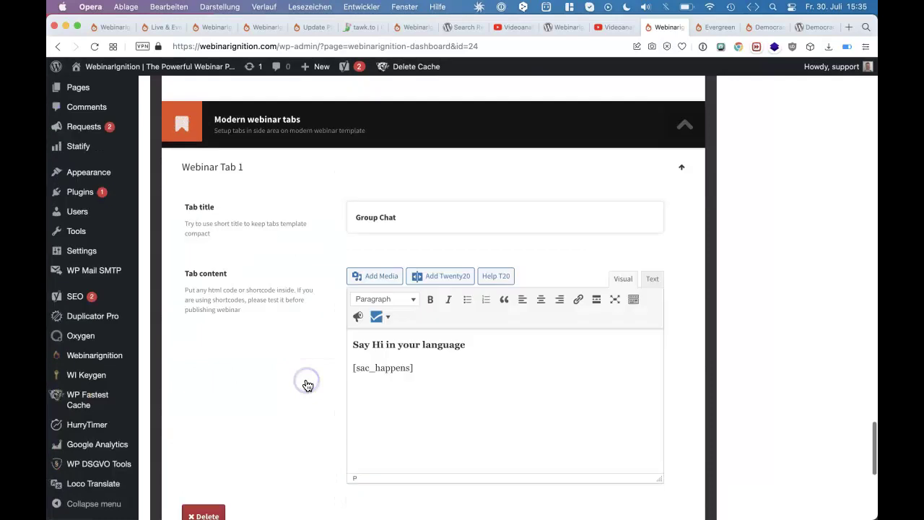
{"action": "key", "text": "super+a"}
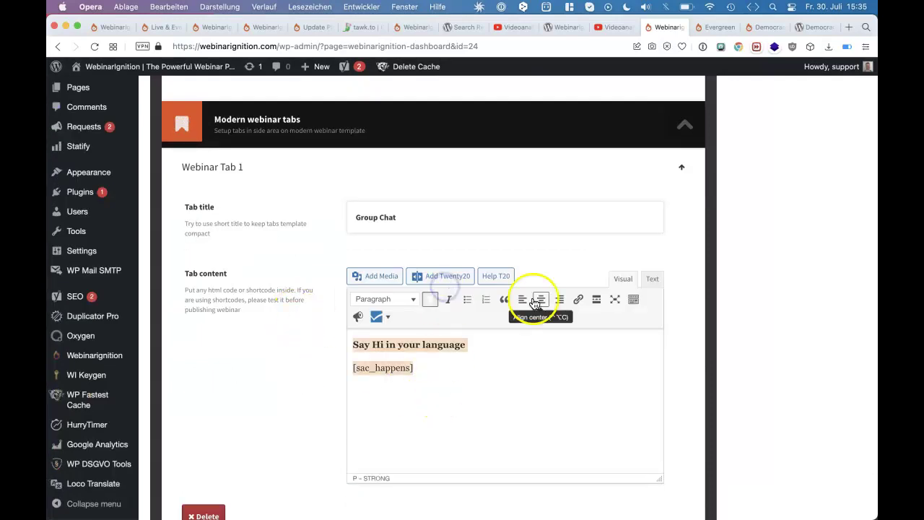
{"action": "left_click", "coordinate": [652, 282]}
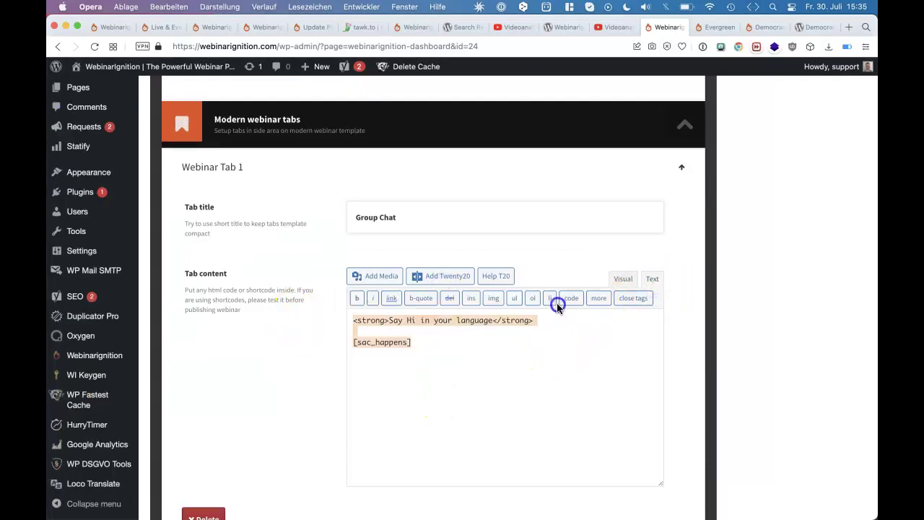
{"action": "left_click", "coordinate": [487, 223]}
{"action": "triple_click", "coordinate": [487, 200]}
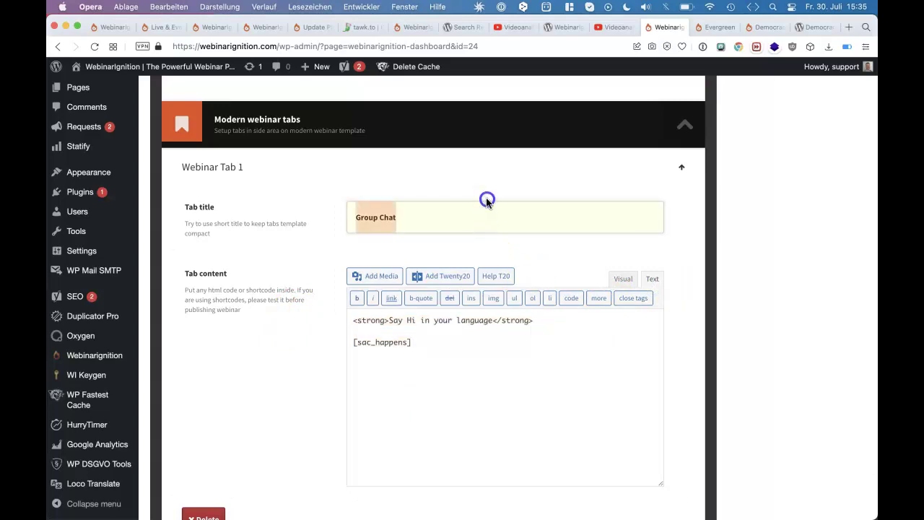
{"action": "scroll", "coordinate": [238, 303], "scroll_direction": "down", "scroll_amount": 3}
{"action": "left_click", "coordinate": [202, 435]}
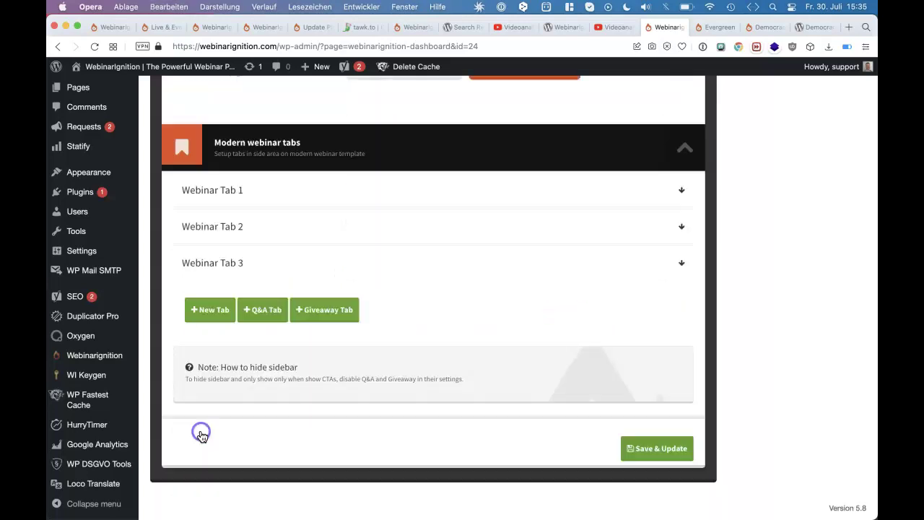
Step: Delete the Your Gift tab and the 1: 1 Q&A tab from the modern webinar tabs
{"action": "left_click", "coordinate": [247, 191]}
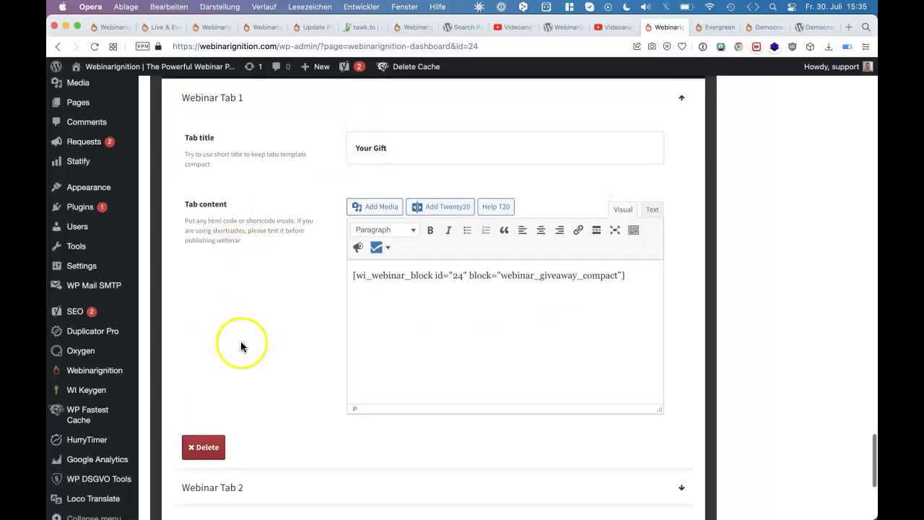
{"action": "left_click", "coordinate": [206, 442]}
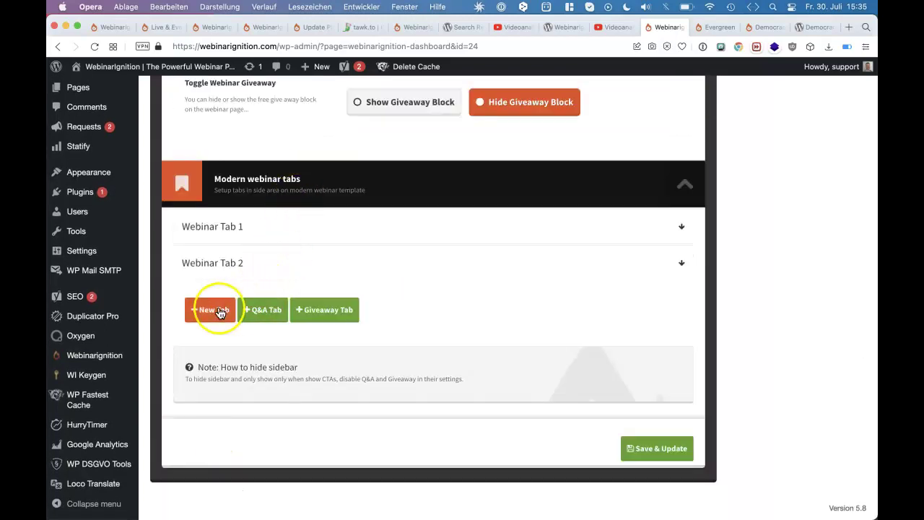
{"action": "left_click", "coordinate": [247, 233]}
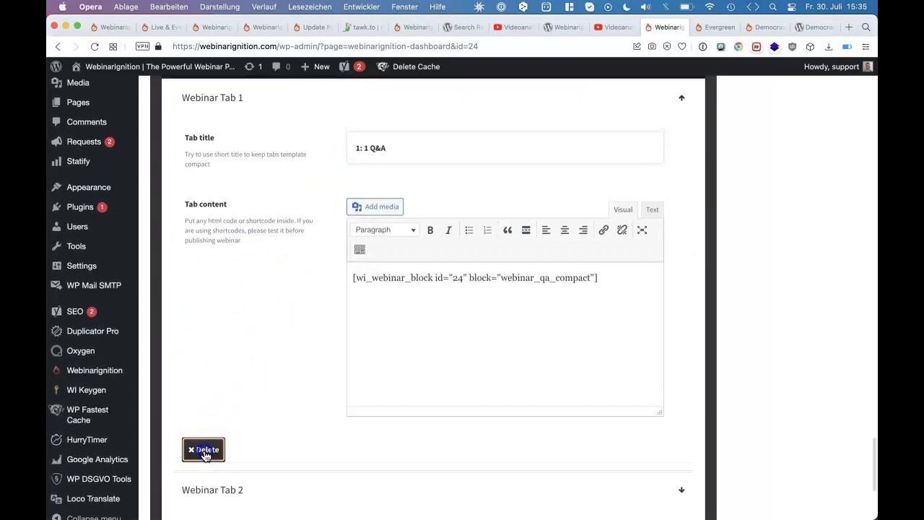
{"action": "left_click", "coordinate": [206, 447]}
Step: Delete the remaining blank tab from the modern webinar tabs
{"action": "left_click", "coordinate": [296, 155]}
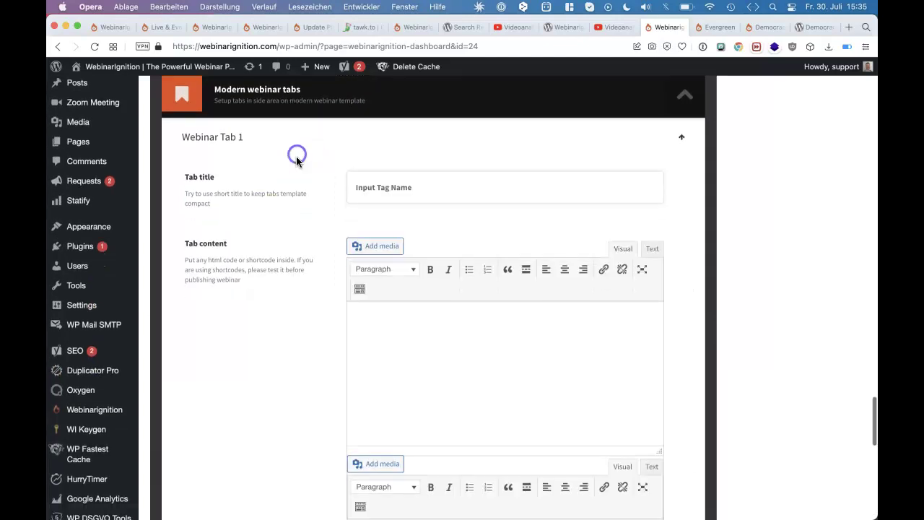
{"action": "scroll", "coordinate": [285, 256], "scroll_direction": "down", "scroll_amount": 5}
{"action": "scroll", "coordinate": [281, 290], "scroll_direction": "down", "scroll_amount": 5}
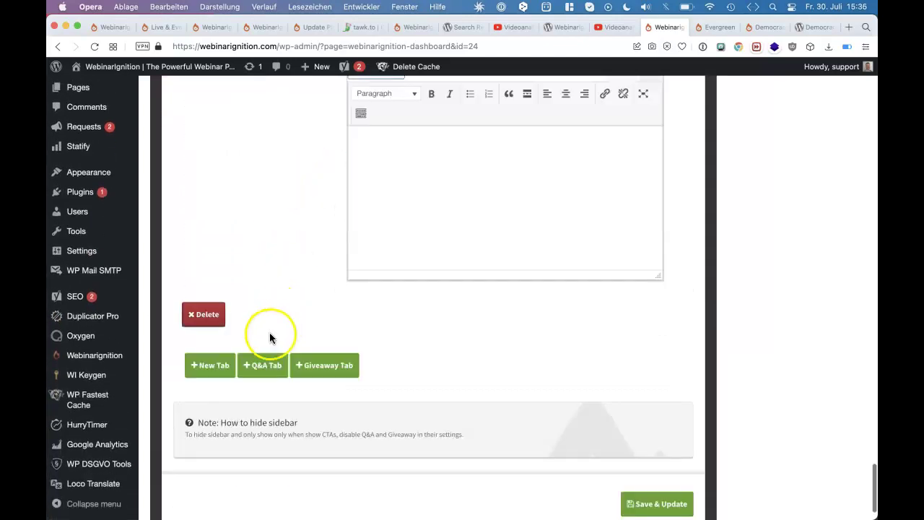
{"action": "left_click", "coordinate": [211, 317]}
Step: Save the webinar settings and reload the evergreen webinar preview page
{"action": "left_click", "coordinate": [644, 447]}
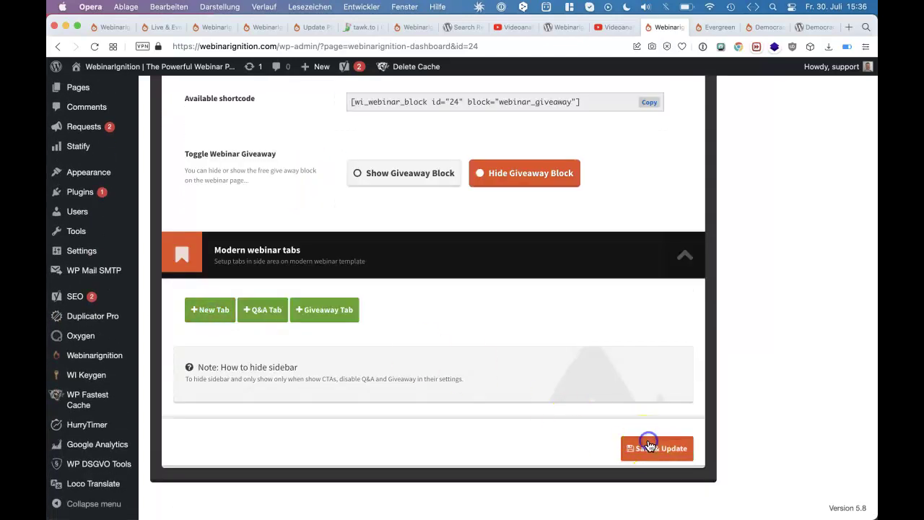
{"action": "left_click", "coordinate": [718, 28]}
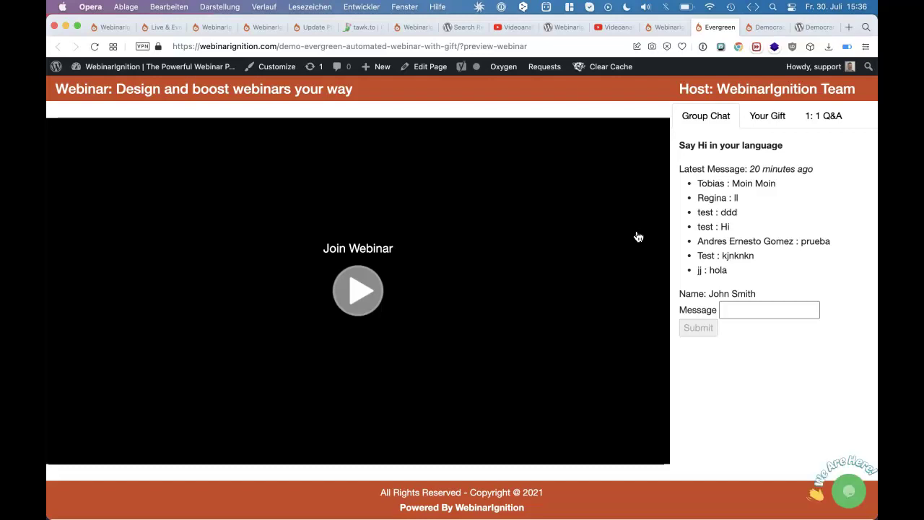
{"action": "left_click", "coordinate": [670, 29]}
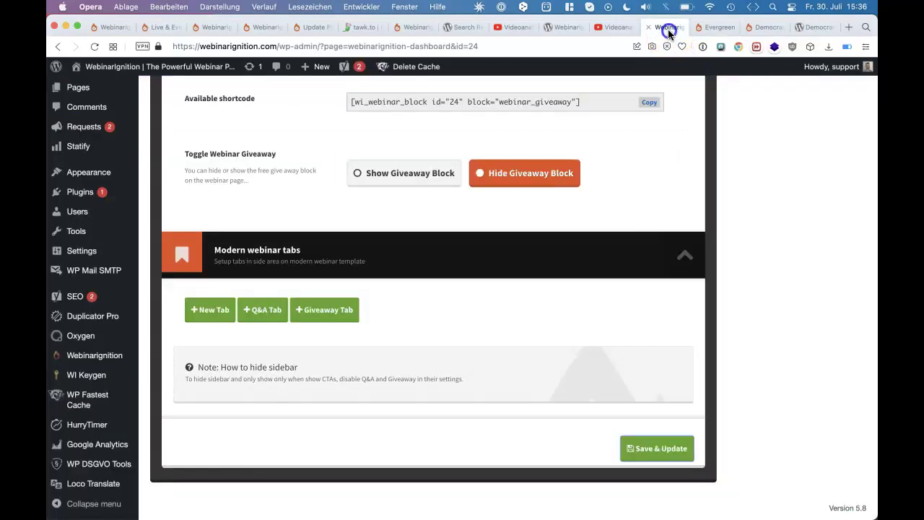
{"action": "left_click", "coordinate": [635, 443]}
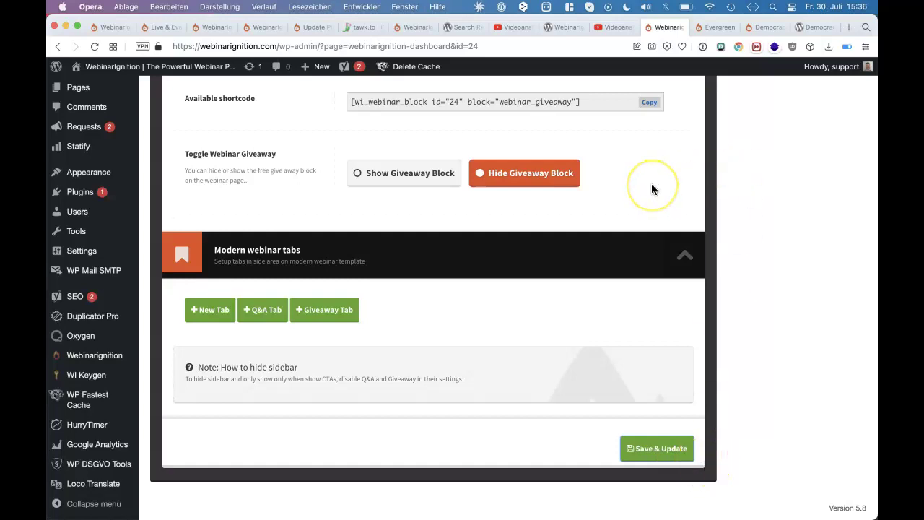
{"action": "left_click", "coordinate": [715, 31]}
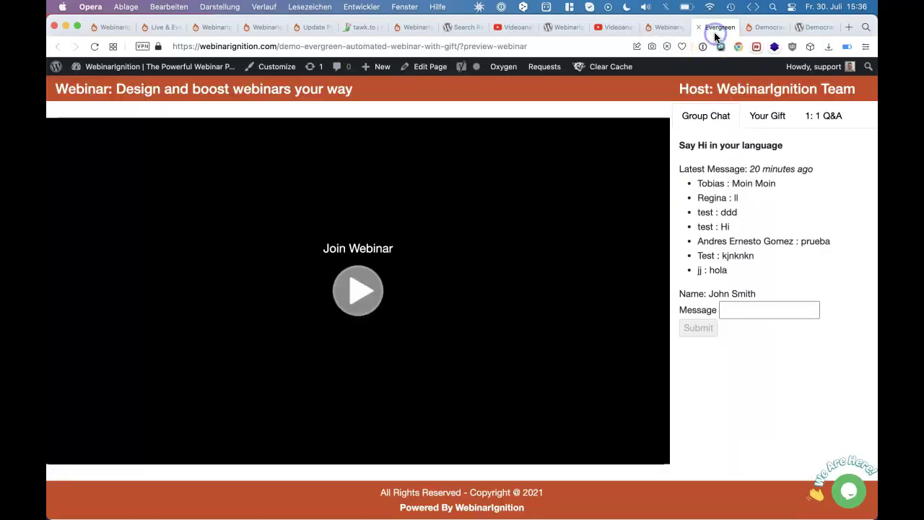
{"action": "key", "text": "super+r"}
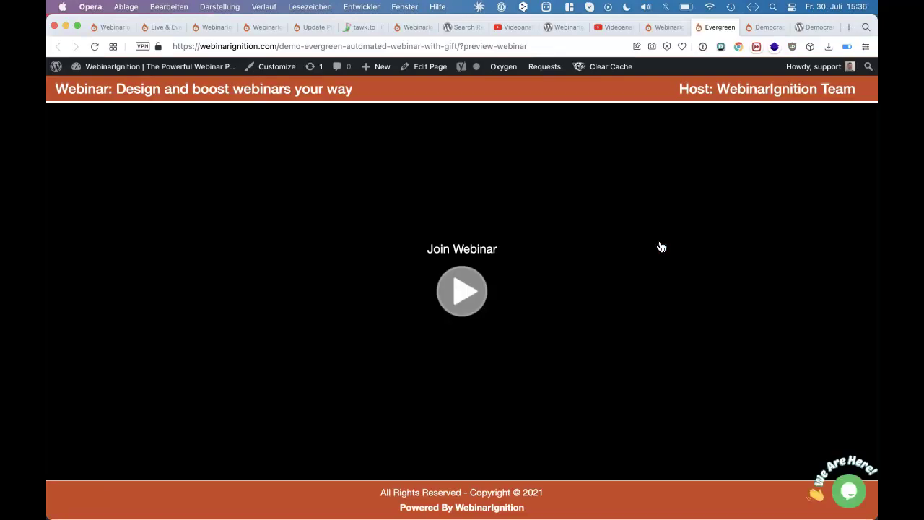
Step: Start the webinar video in the preview and examine the poll CTAs over the video and in the sidebar area
{"action": "left_click_drag", "start_coordinate": [874, 228], "coordinate": [874, 268]}
{"action": "left_click", "coordinate": [458, 309]}
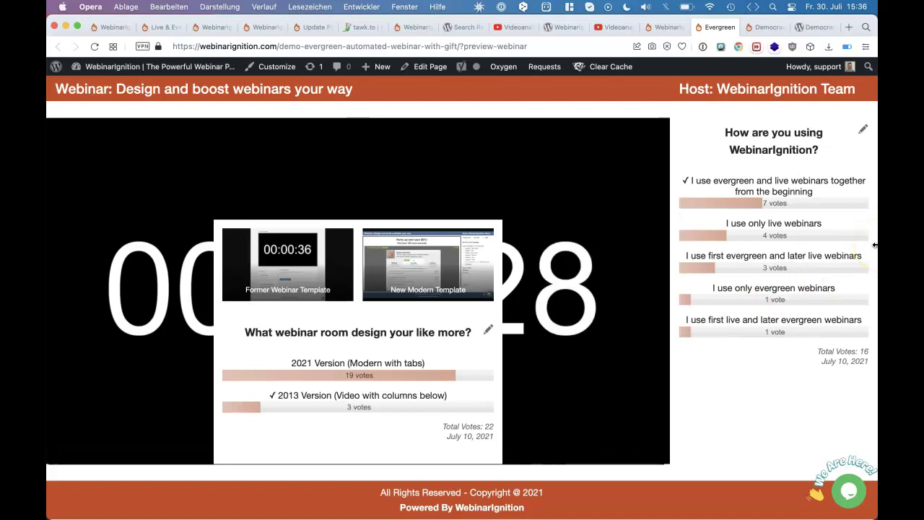
{"action": "left_click_drag", "start_coordinate": [875, 189], "coordinate": [874, 266]}
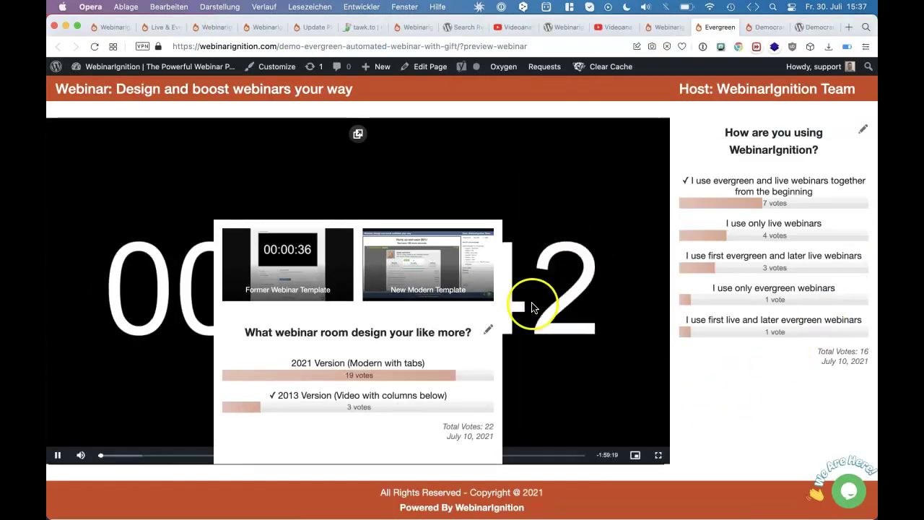
Step: Skip the webinar video ahead and examine the checkout CTA displayed below the video
{"action": "left_click", "coordinate": [121, 458]}
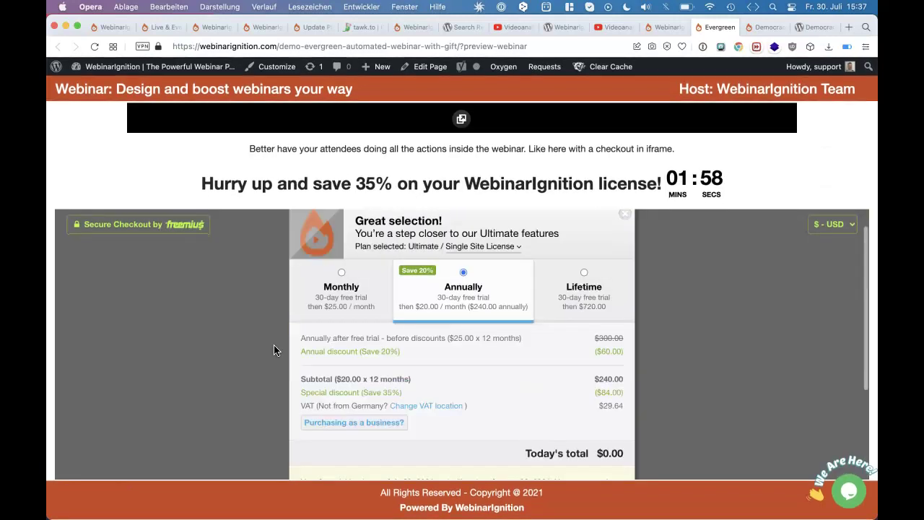
{"action": "scroll", "coordinate": [398, 162], "scroll_direction": "down", "scroll_amount": 3}
{"action": "scroll", "coordinate": [398, 158], "scroll_direction": "up", "scroll_amount": 3}
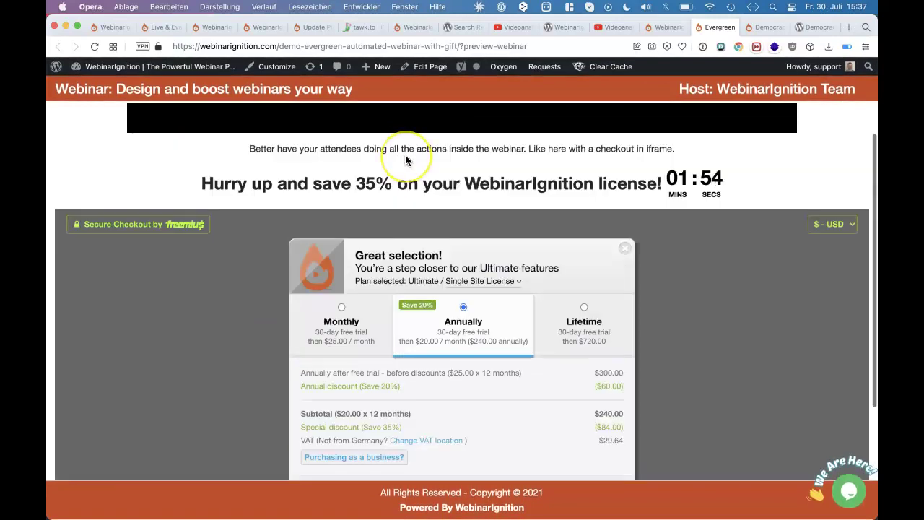
{"action": "scroll", "coordinate": [405, 161], "scroll_direction": "up", "scroll_amount": 10}
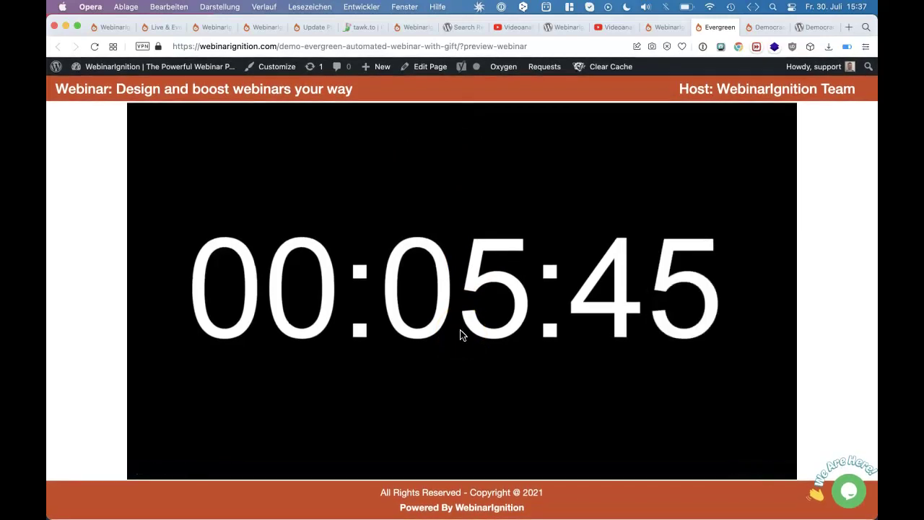
Step: Return to the webinar settings, set the giveaway block to be shown, and collapse the Live Give Away section
{"action": "left_click", "coordinate": [672, 29]}
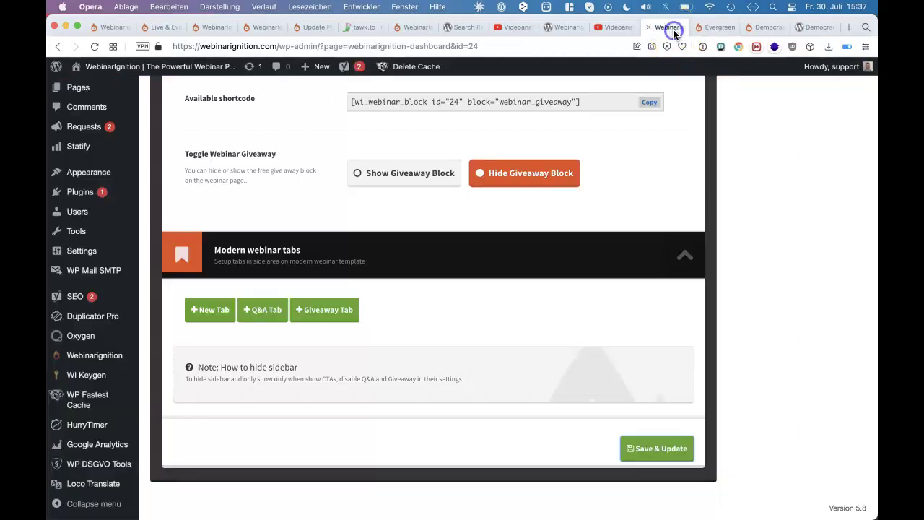
{"action": "scroll", "coordinate": [450, 327], "scroll_direction": "up", "scroll_amount": 2}
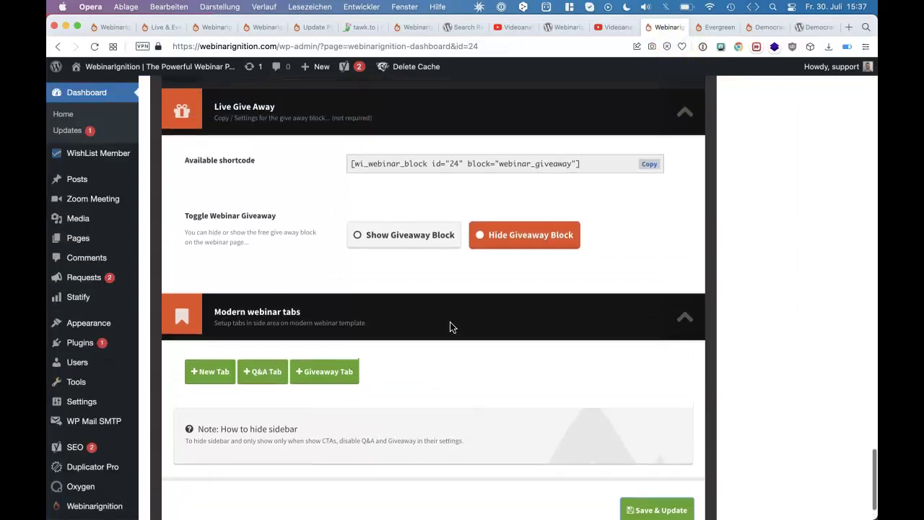
{"action": "left_click", "coordinate": [428, 251]}
{"action": "scroll", "coordinate": [427, 250], "scroll_direction": "up", "scroll_amount": 2}
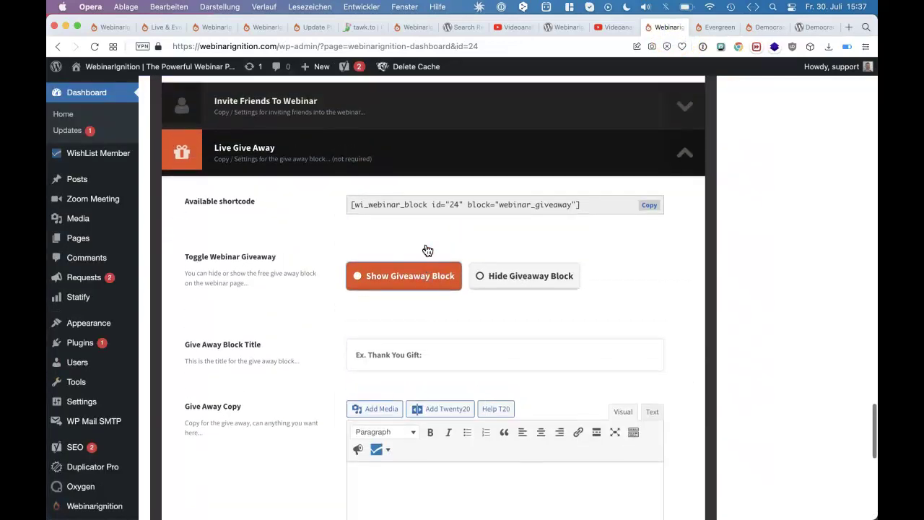
{"action": "scroll", "coordinate": [427, 250], "scroll_direction": "up", "scroll_amount": 2}
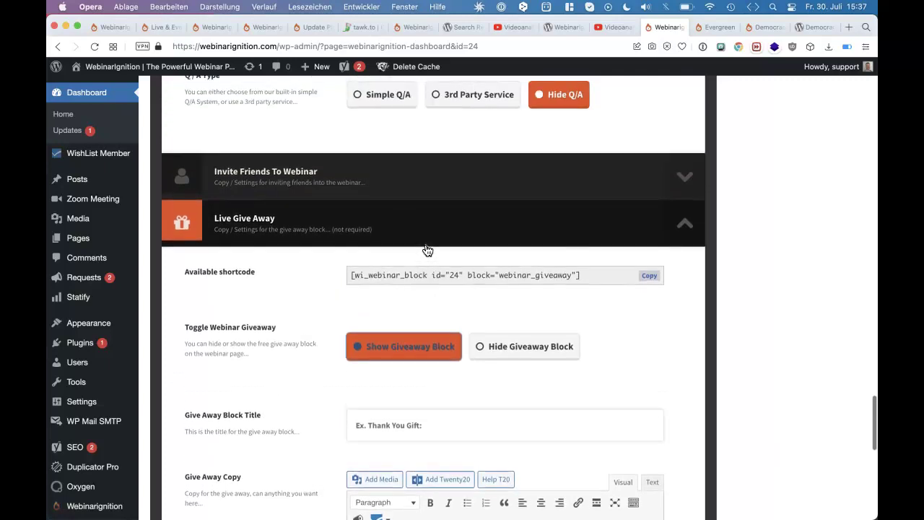
{"action": "left_click", "coordinate": [420, 230]}
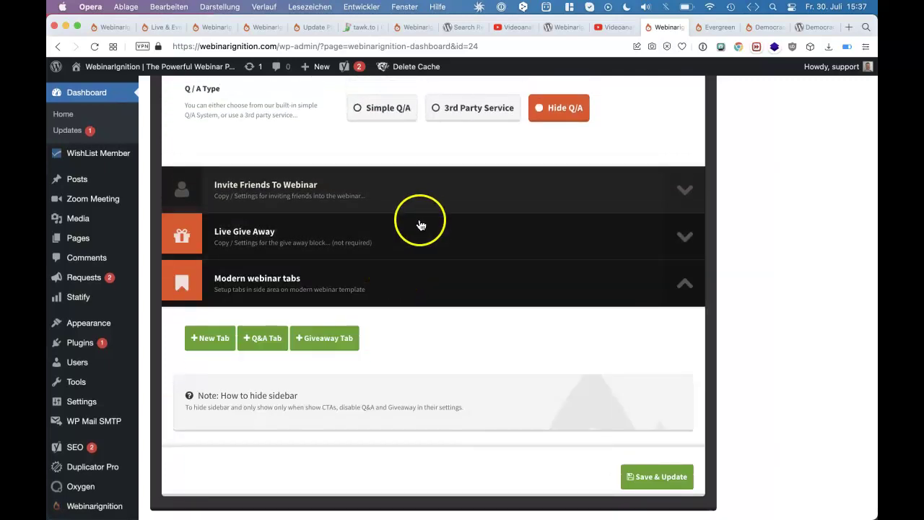
Step: Set the webinar's Q / A type to Simple Q/A
{"action": "scroll", "coordinate": [427, 205], "scroll_direction": "up", "scroll_amount": 2}
{"action": "left_click", "coordinate": [482, 189]}
{"action": "left_click", "coordinate": [392, 187]}
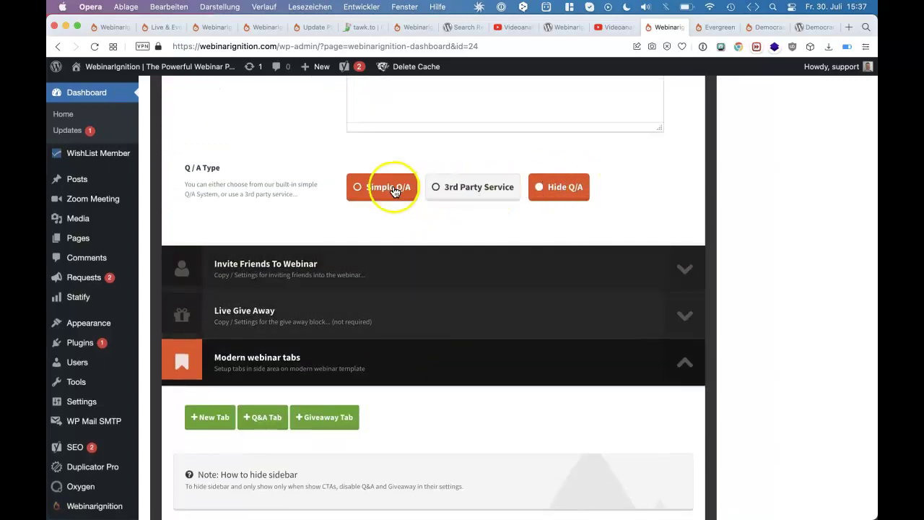
Step: Add a new modern webinar tab and paste the "Say Hi in your language" text with the [sac_happens] shortcode into its content
{"action": "scroll", "coordinate": [395, 192], "scroll_direction": "down", "scroll_amount": 3}
{"action": "scroll", "coordinate": [395, 191], "scroll_direction": "down", "scroll_amount": 12}
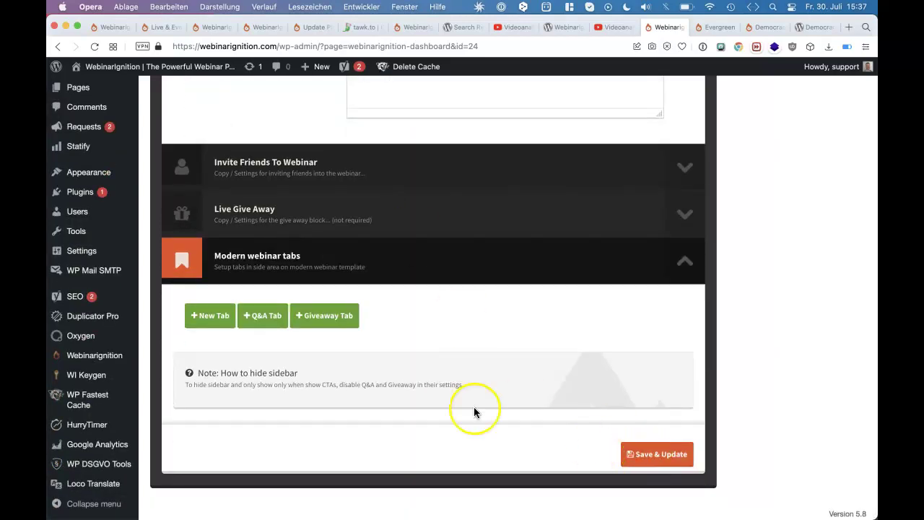
{"action": "left_click", "coordinate": [214, 315]}
{"action": "left_click", "coordinate": [444, 157]}
{"action": "key", "text": "super+shift+v"}
{"action": "double_click", "coordinate": [296, 181]}
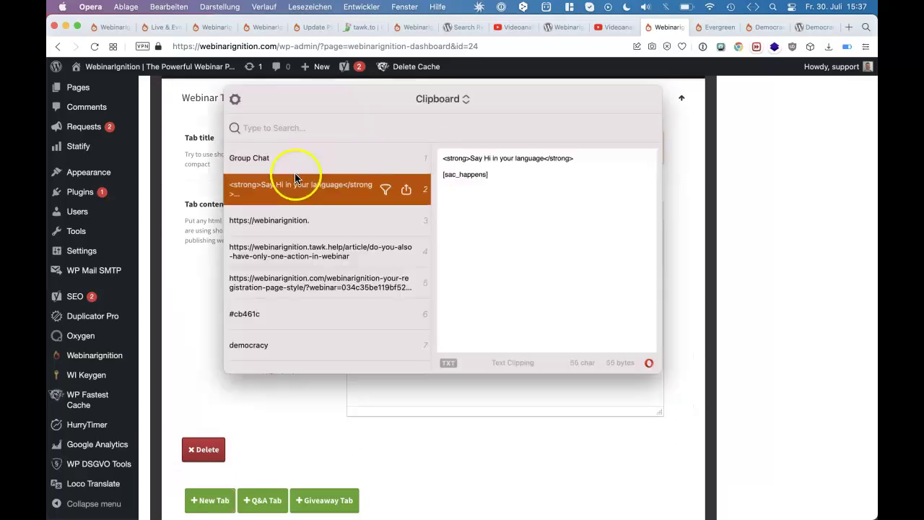
{"action": "left_click", "coordinate": [472, 279]}
{"action": "type", "text": "<strong>Say Hi in your language</strong> [sac_happens]"}
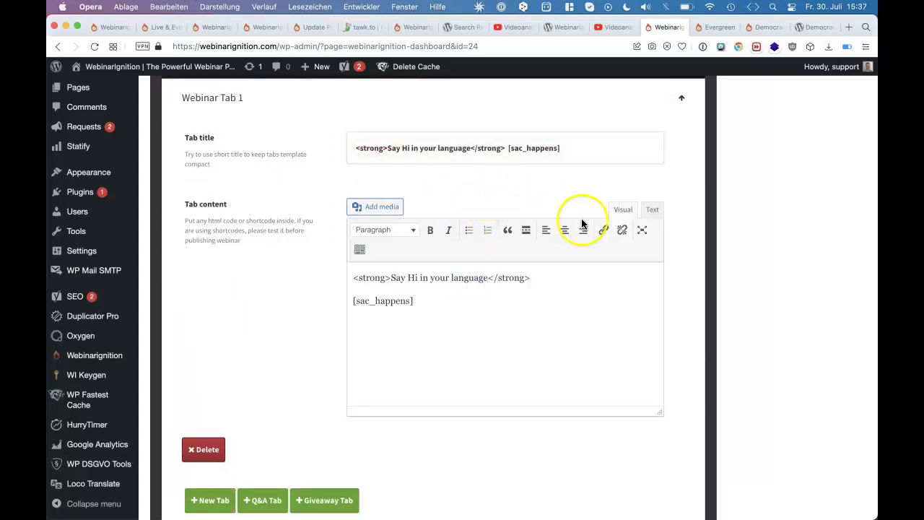
Step: Replace the tab content's HTML source with <strong>Say Hi in your language</strong> and the [sac_happens] shortcode, and return to the visual editor
{"action": "left_click", "coordinate": [654, 209]}
{"action": "left_click_drag", "start_coordinate": [588, 277], "coordinate": [585, 248]}
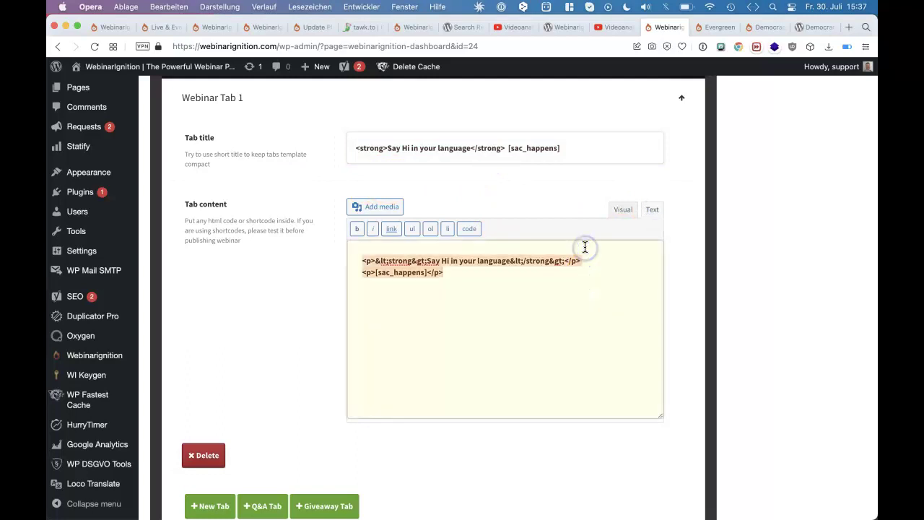
{"action": "type", "text": "<strong>Say Hi in your language</strong> [sac_happens]"}
{"action": "left_click", "coordinate": [617, 211]}
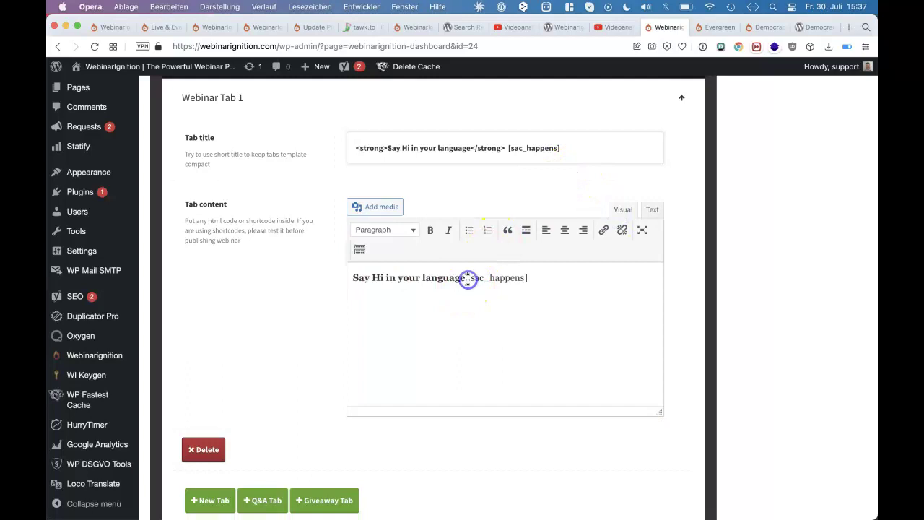
Step: Replace the new tab's title with Group Chat
{"action": "left_click_drag", "start_coordinate": [570, 148], "coordinate": [578, 112]}
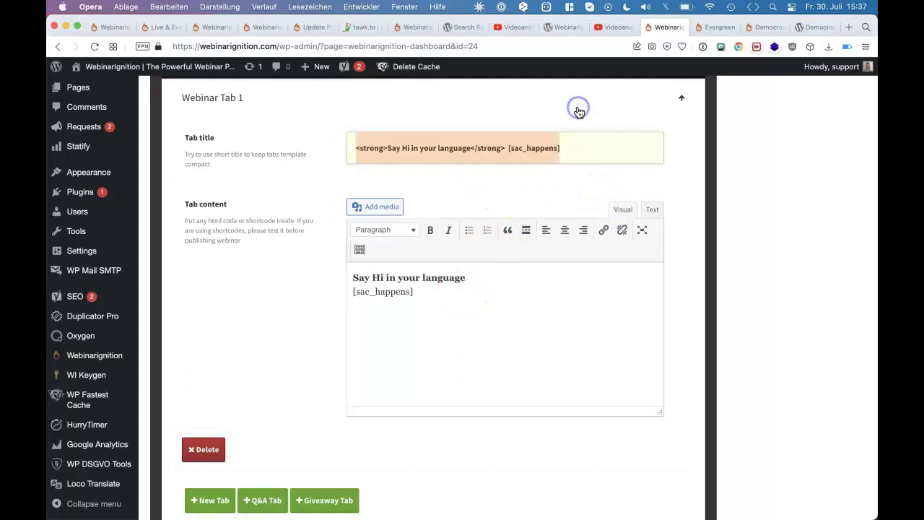
{"action": "key", "text": "shift+super+v"}
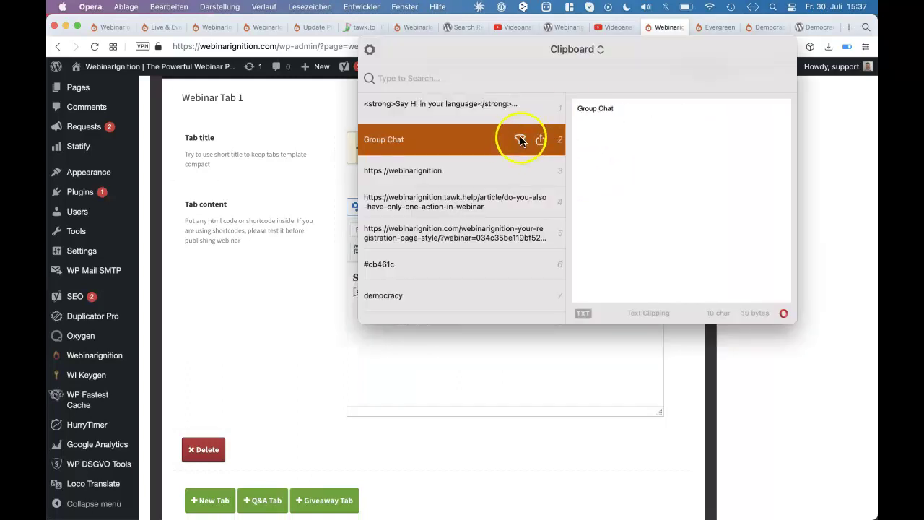
{"action": "left_click", "coordinate": [474, 143]}
Step: Save the webinar settings and reload the evergreen preview with the Group Chat tab
{"action": "scroll", "coordinate": [574, 454], "scroll_direction": "down", "scroll_amount": 5}
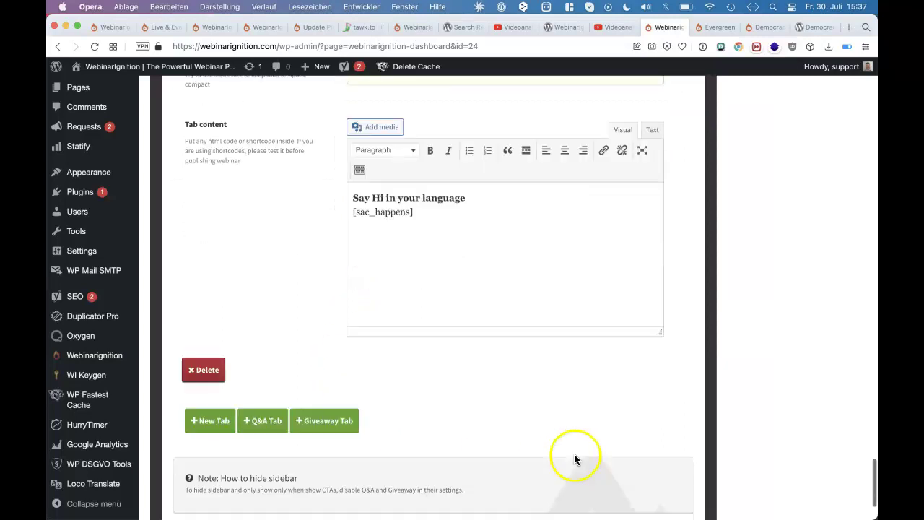
{"action": "left_click", "coordinate": [664, 484]}
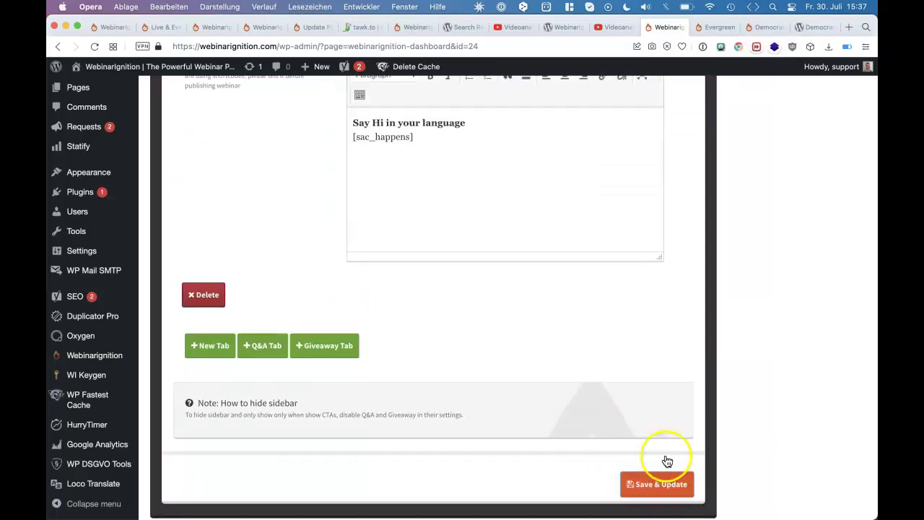
{"action": "left_click", "coordinate": [715, 27]}
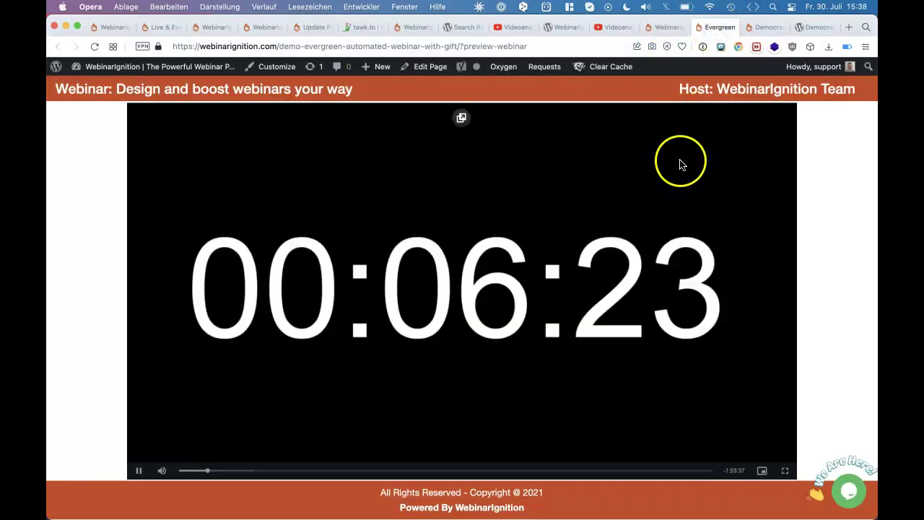
{"action": "key", "text": "super+r"}
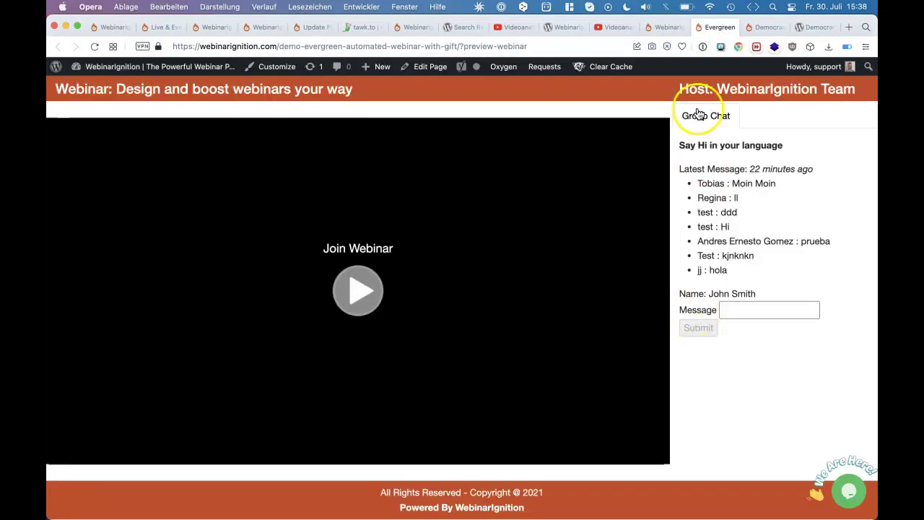
Step: Go back to the webinar settings and add the predefined Q&A tab after the Group Chat tab
{"action": "left_click", "coordinate": [674, 31]}
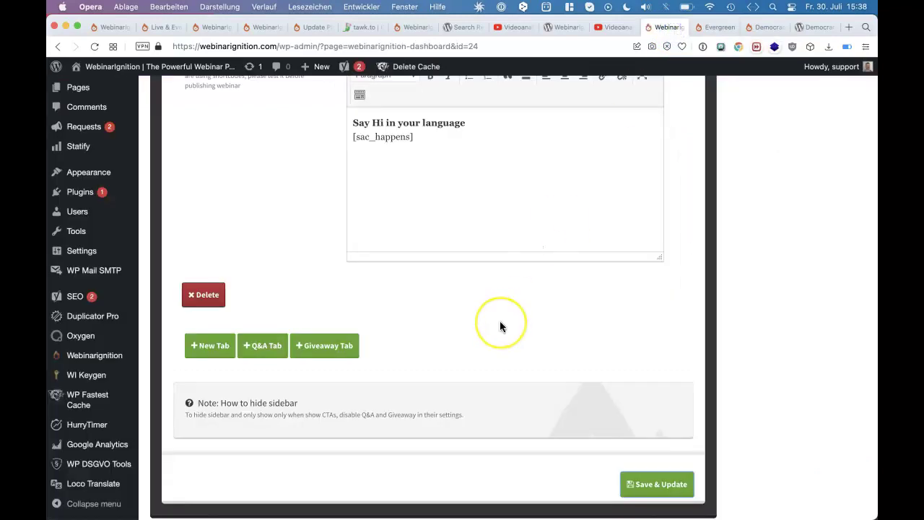
{"action": "scroll", "coordinate": [500, 323], "scroll_direction": "up", "scroll_amount": 5}
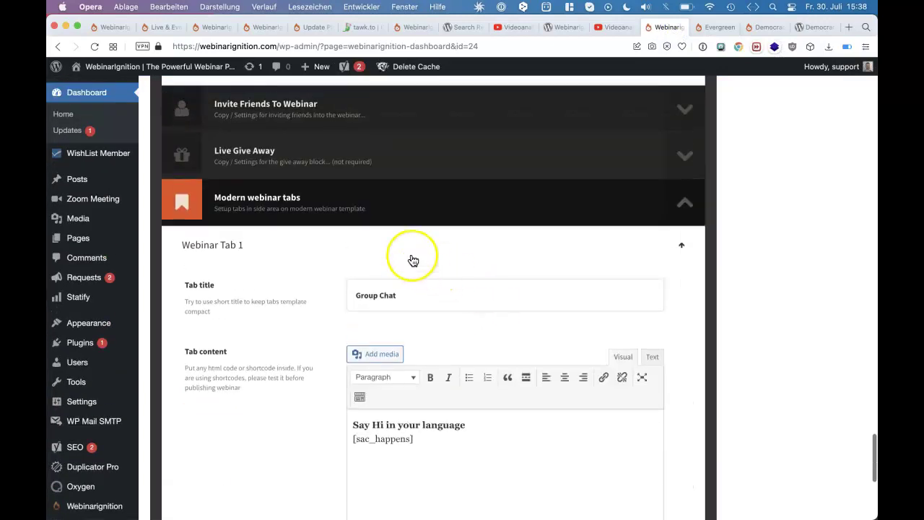
{"action": "scroll", "coordinate": [353, 296], "scroll_direction": "down", "scroll_amount": 5}
{"action": "scroll", "coordinate": [353, 296], "scroll_direction": "down", "scroll_amount": 2}
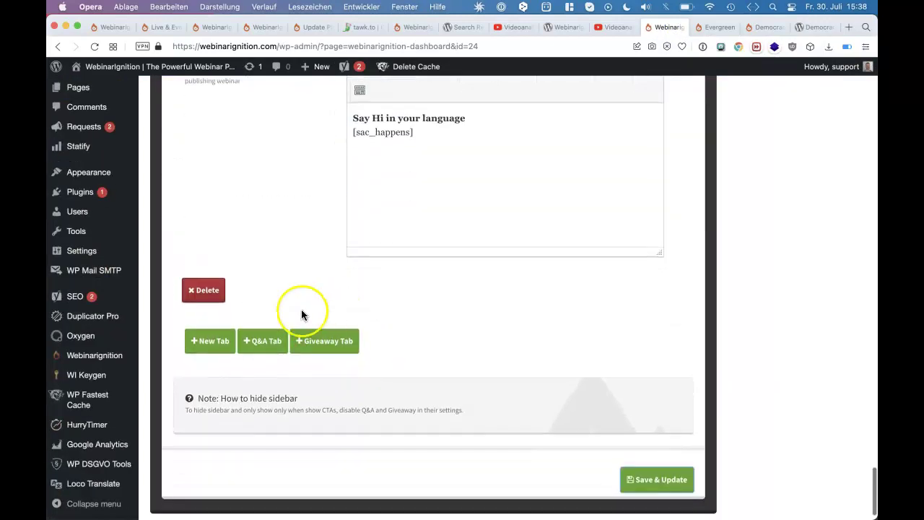
{"action": "scroll", "coordinate": [363, 272], "scroll_direction": "up", "scroll_amount": 4}
{"action": "scroll", "coordinate": [353, 272], "scroll_direction": "down", "scroll_amount": 5}
{"action": "left_click", "coordinate": [265, 313]}
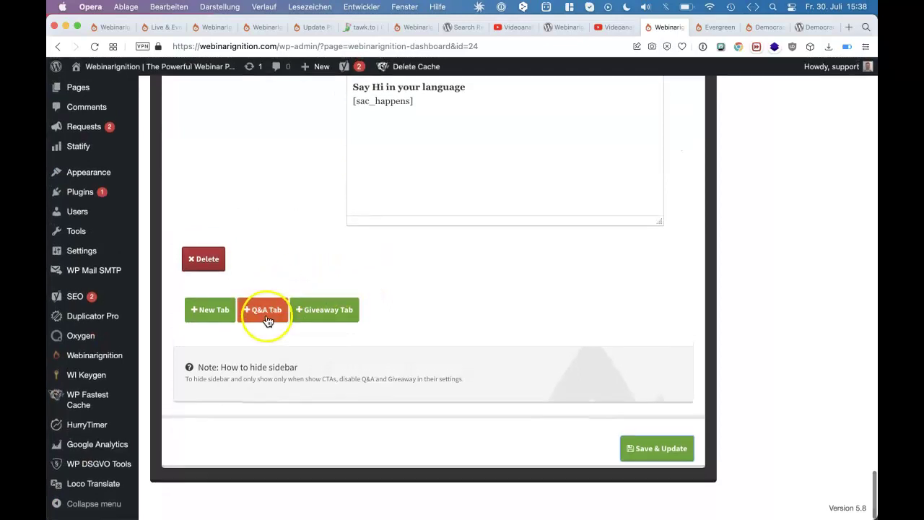
{"action": "scroll", "coordinate": [324, 344], "scroll_direction": "up", "scroll_amount": 3}
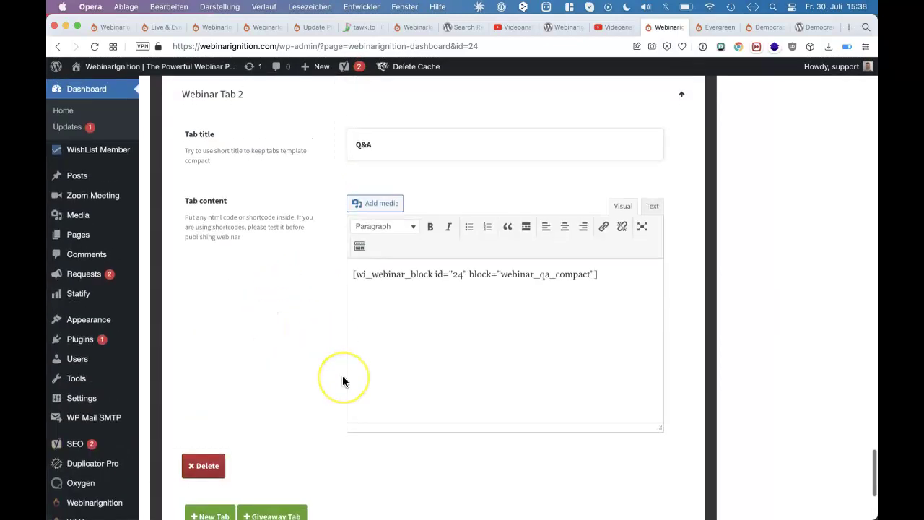
Step: Add the predefined giveaway tab after the Q&A tab
{"action": "scroll", "coordinate": [342, 380], "scroll_direction": "down", "scroll_amount": 4}
{"action": "left_click", "coordinate": [293, 393]}
{"action": "scroll", "coordinate": [291, 388], "scroll_direction": "up", "scroll_amount": 2}
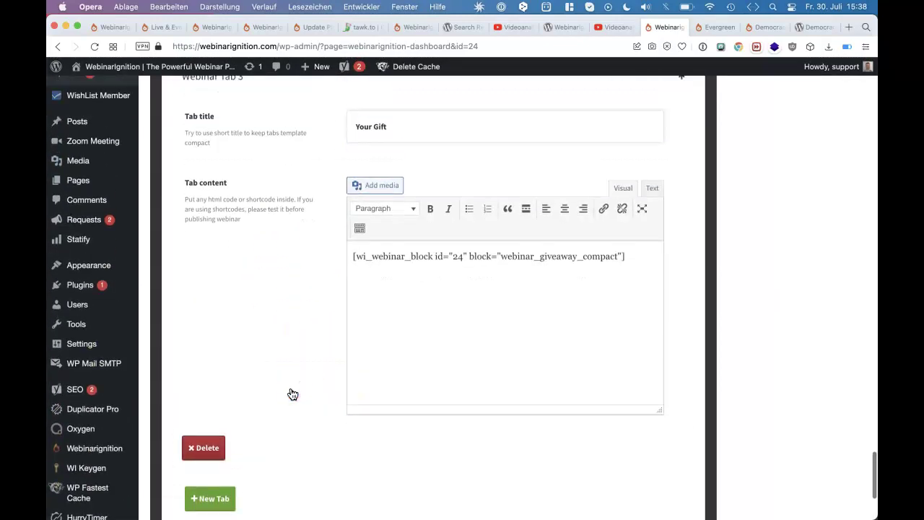
{"action": "scroll", "coordinate": [291, 392], "scroll_direction": "down", "scroll_amount": 3}
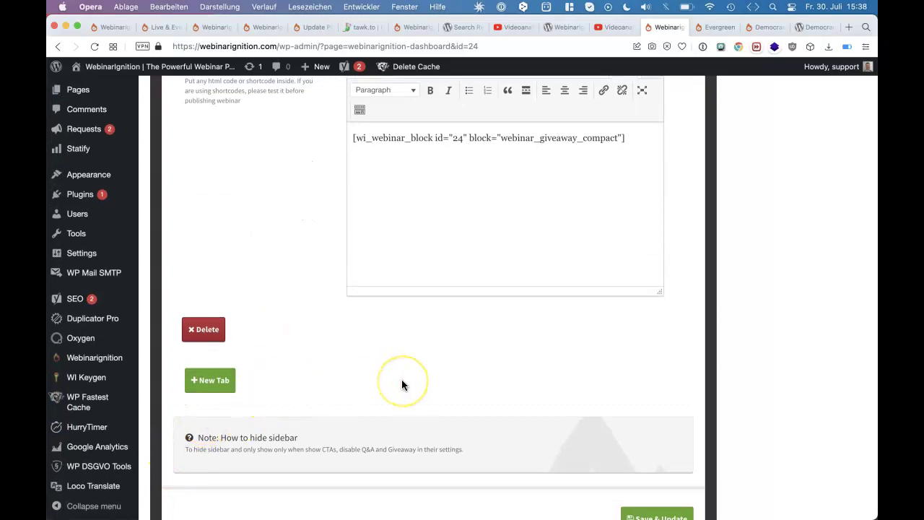
Step: Save the three webinar tabs and refresh the evergreen webinar preview page
{"action": "scroll", "coordinate": [401, 379], "scroll_direction": "down", "scroll_amount": 2}
{"action": "left_click", "coordinate": [680, 448]}
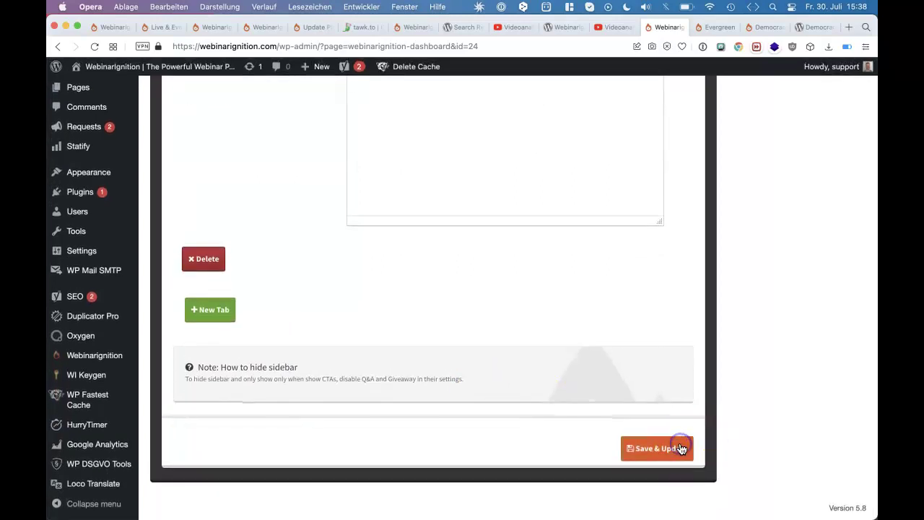
{"action": "left_click", "coordinate": [721, 26]}
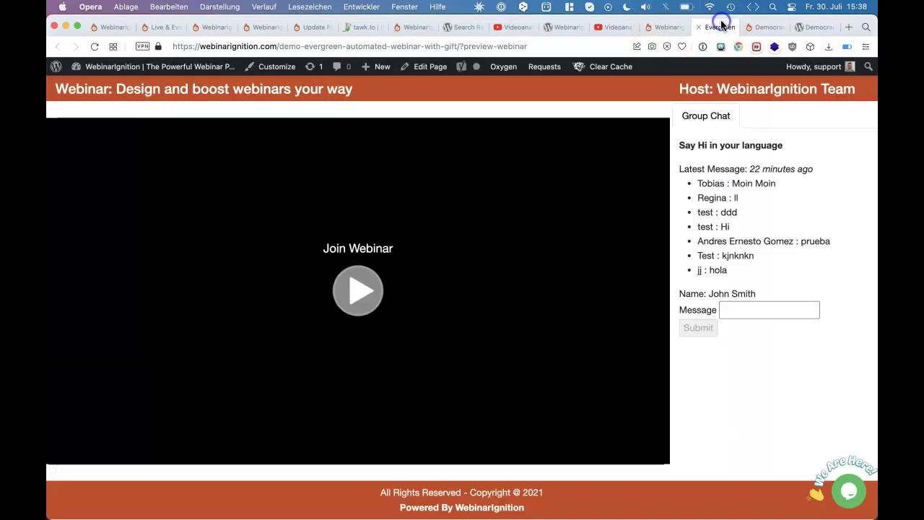
{"action": "key", "text": "super+r"}
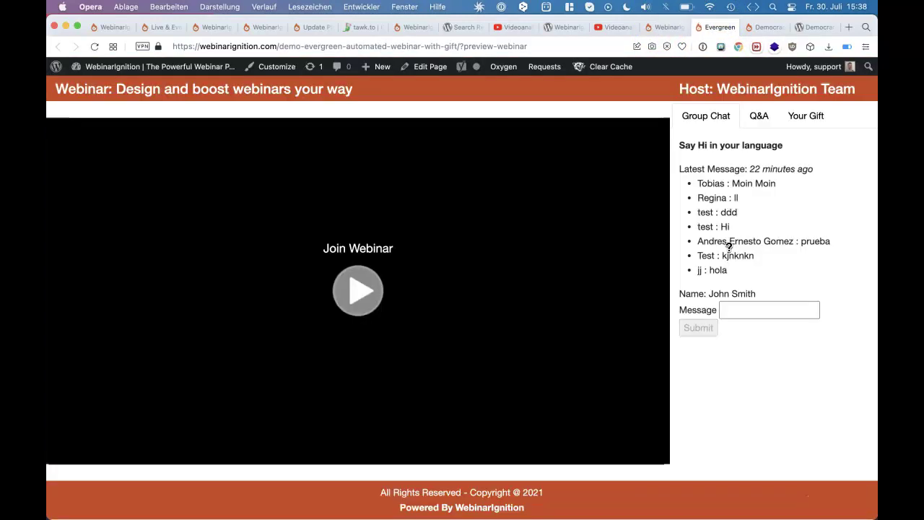
Step: Examine the Q&A and Your Gift tabs in the preview sidebar, and return to Group Chat
{"action": "left_click", "coordinate": [758, 115]}
{"action": "left_click", "coordinate": [807, 117]}
{"action": "left_click", "coordinate": [759, 115]}
{"action": "left_click", "coordinate": [706, 116]}
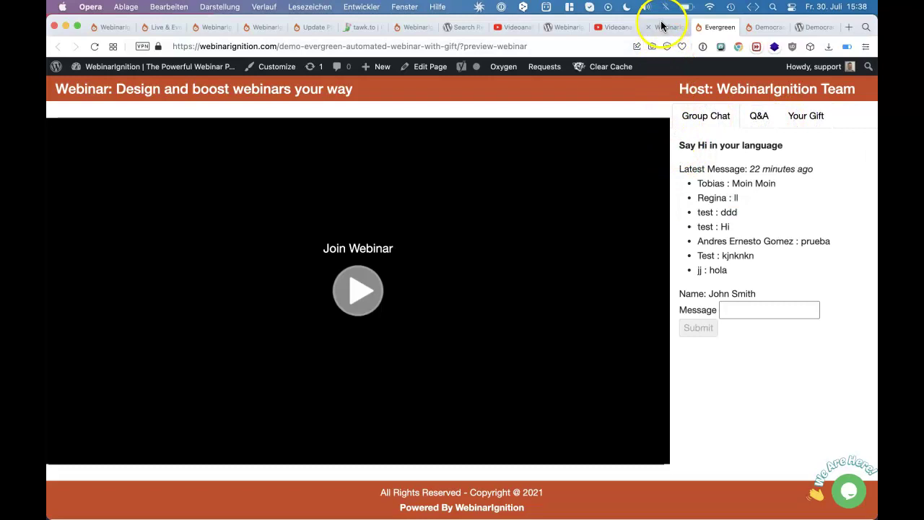
Step: Start the webinar video, open the "Buy WebinarIgnition NOW please!" CTA link, and close the pricing page it leads to
{"action": "left_click", "coordinate": [360, 287]}
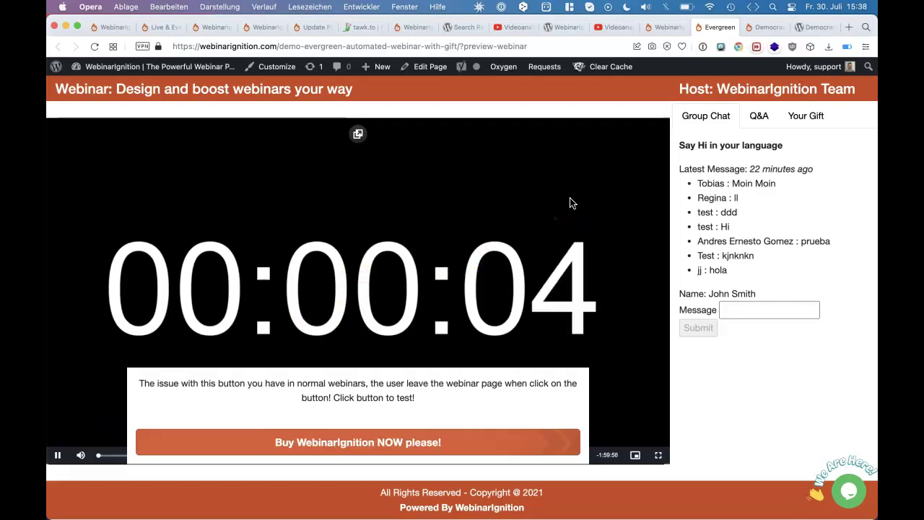
{"action": "left_click", "coordinate": [546, 292]}
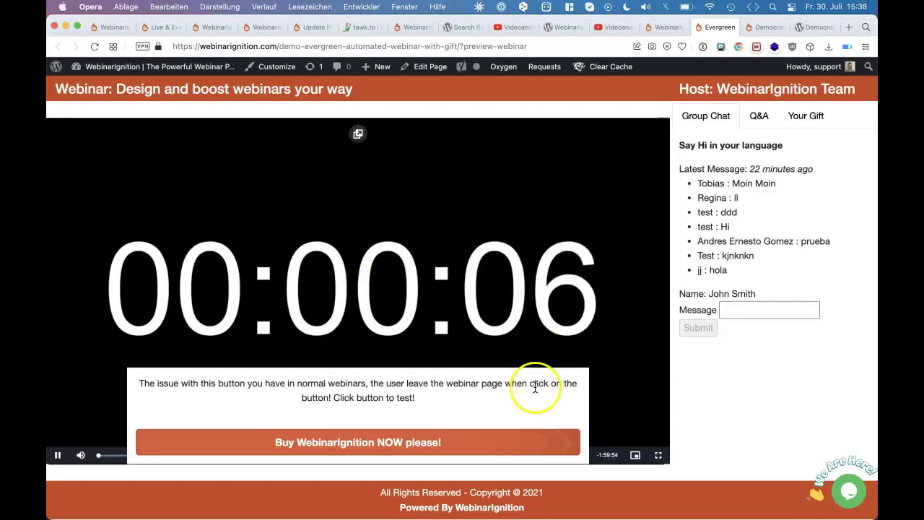
{"action": "left_click", "coordinate": [507, 444]}
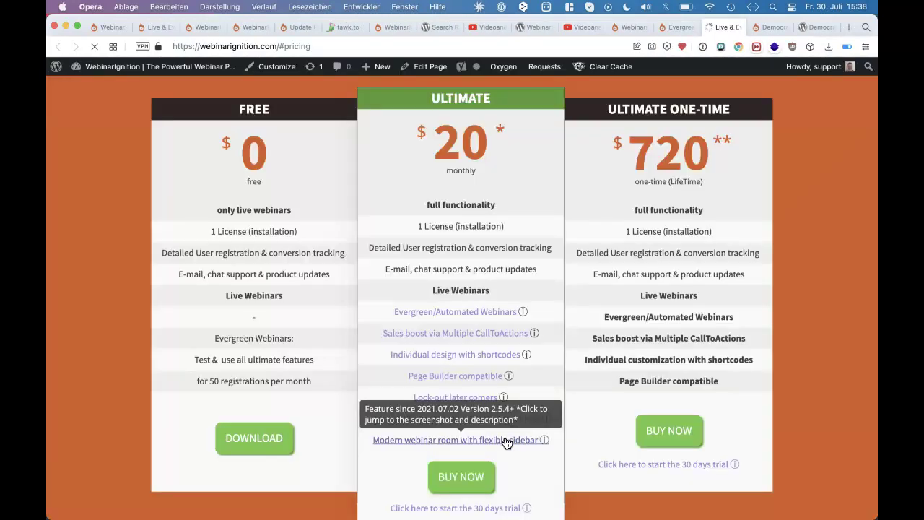
{"action": "left_click", "coordinate": [507, 442]}
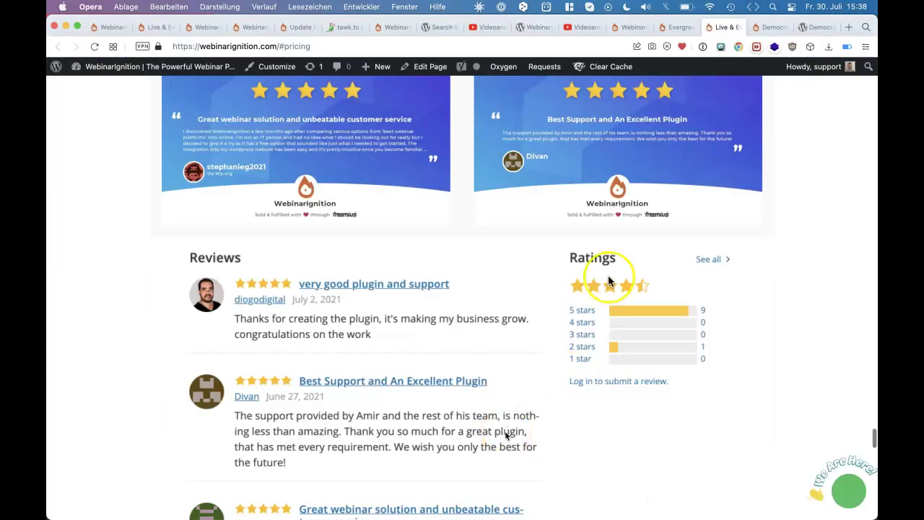
{"action": "left_click", "coordinate": [709, 27]}
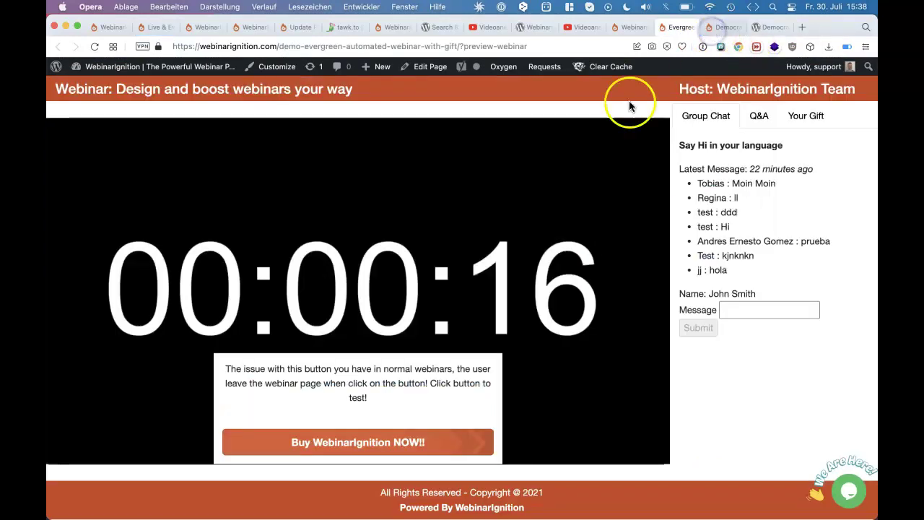
Step: Try the "Buy WebinarIgnition NOW!!" CTA in the webinar preview and examine the Your Gift and Vote 1 tabs
{"action": "left_click", "coordinate": [400, 440]}
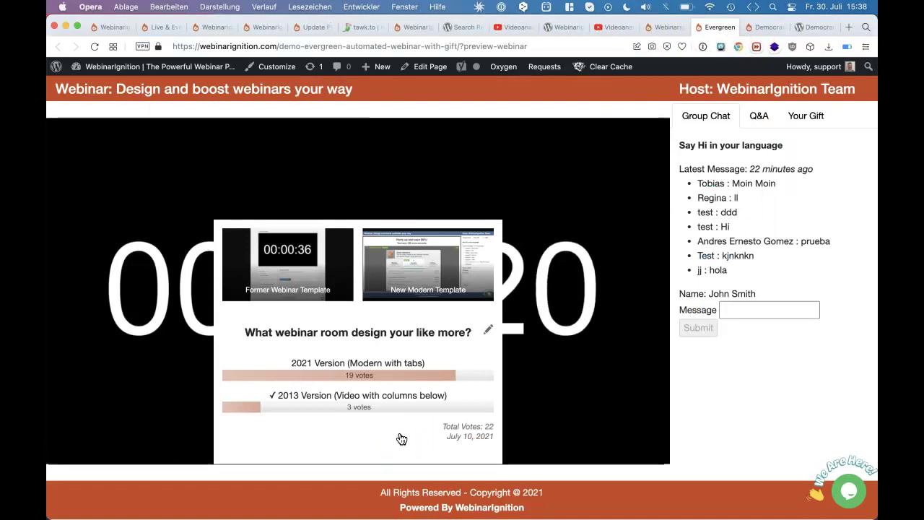
{"action": "left_click", "coordinate": [784, 313]}
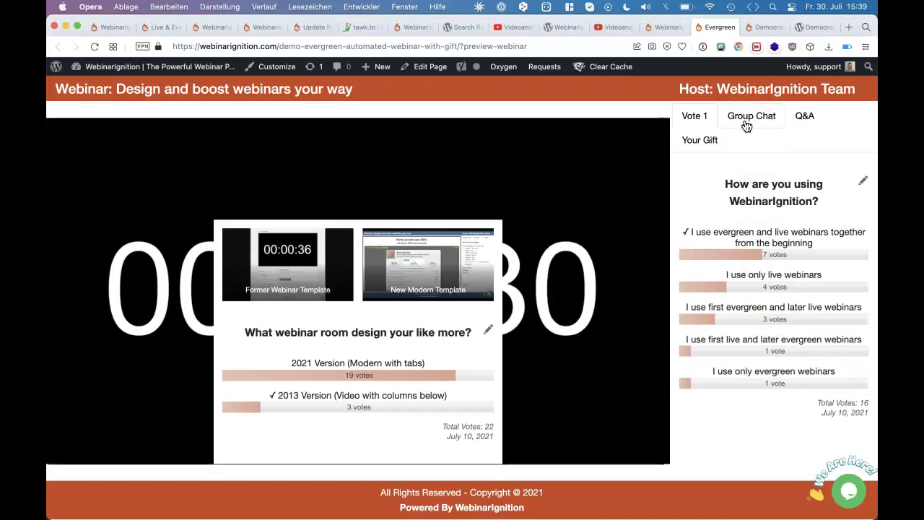
{"action": "left_click", "coordinate": [695, 144]}
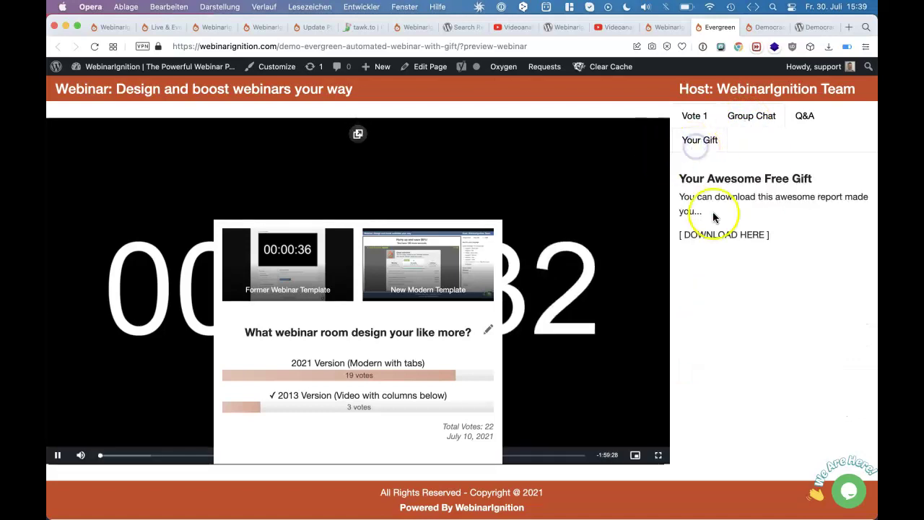
{"action": "left_click", "coordinate": [704, 120]}
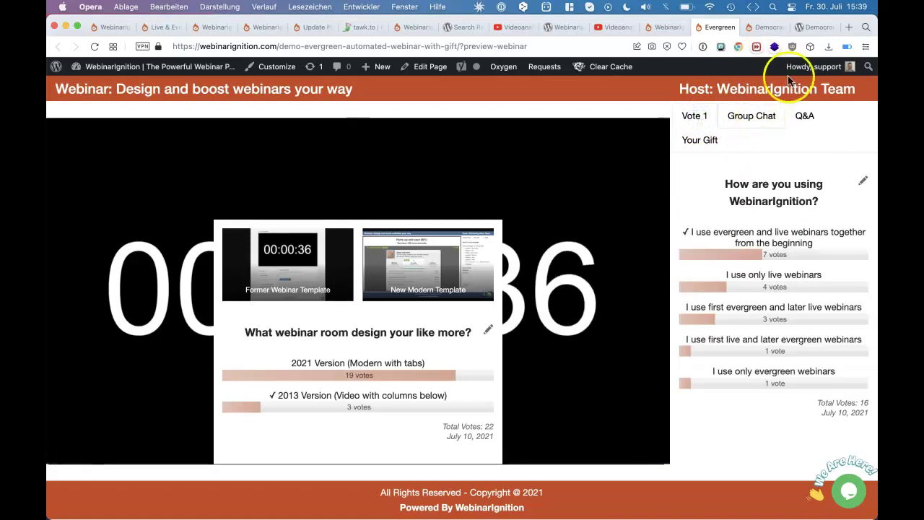
Step: Switch to the Democracy Poll page on WordPress.org and search the plugin directory for "bigblue button"
{"action": "left_click", "coordinate": [813, 29]}
{"action": "scroll", "coordinate": [393, 250], "scroll_direction": "up", "scroll_amount": 5}
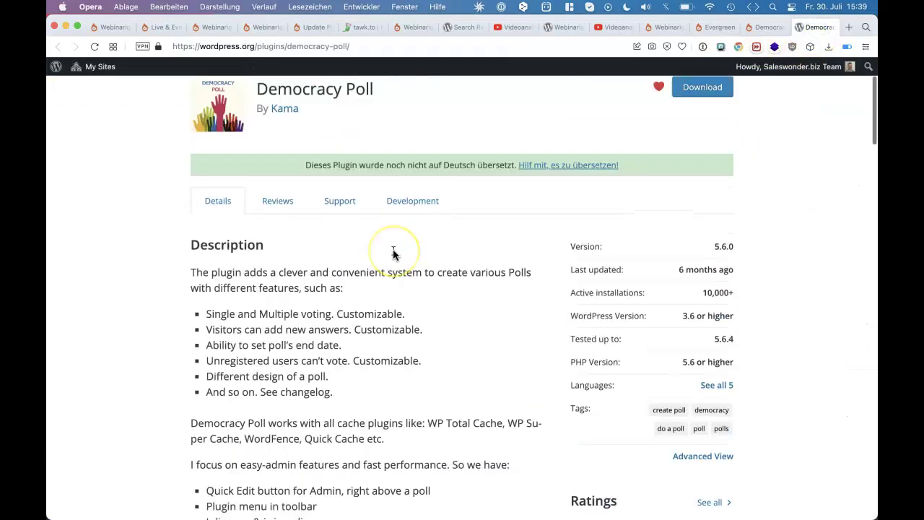
{"action": "left_click", "coordinate": [625, 164]}
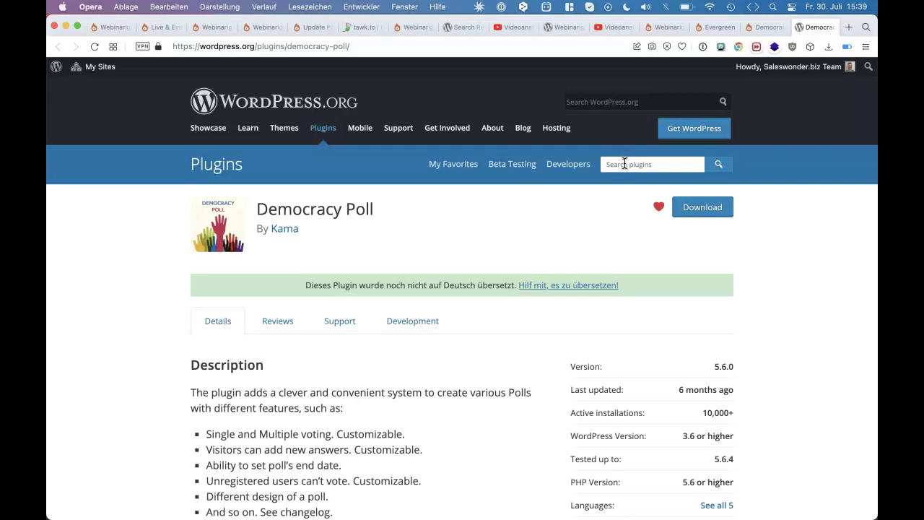
{"action": "left_click", "coordinate": [625, 170]}
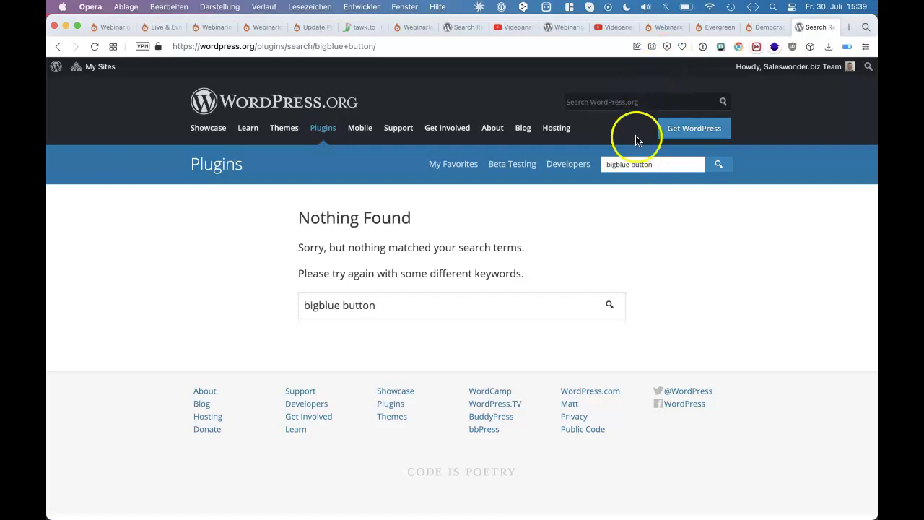
Step: Search the plugin directory for "big blue button" and look through the first page of results
{"action": "left_click", "coordinate": [617, 162]}
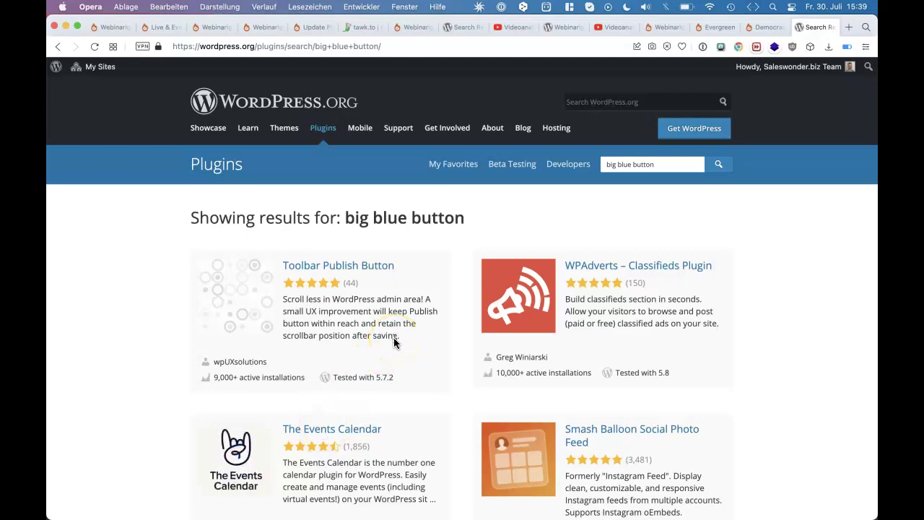
{"action": "scroll", "coordinate": [394, 342], "scroll_direction": "down", "scroll_amount": 5}
{"action": "scroll", "coordinate": [395, 343], "scroll_direction": "down", "scroll_amount": 3}
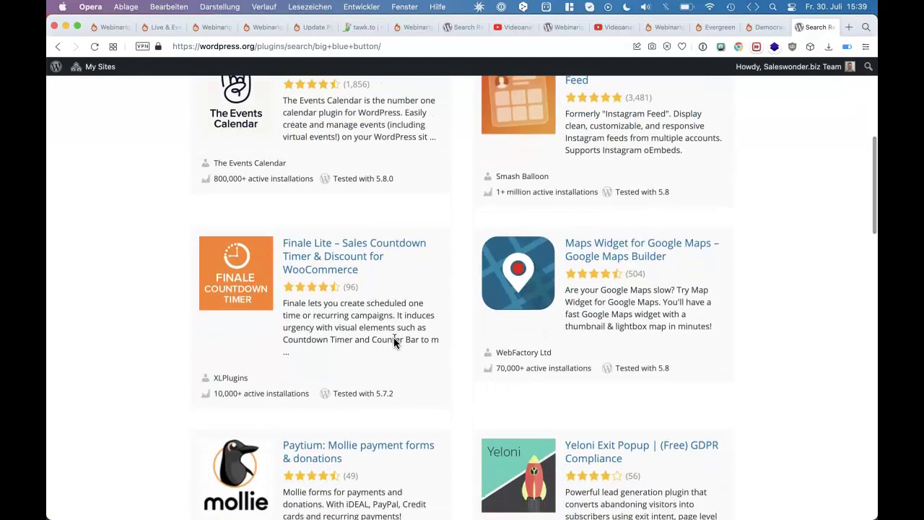
{"action": "scroll", "coordinate": [620, 132], "scroll_direction": "up", "scroll_amount": 1}
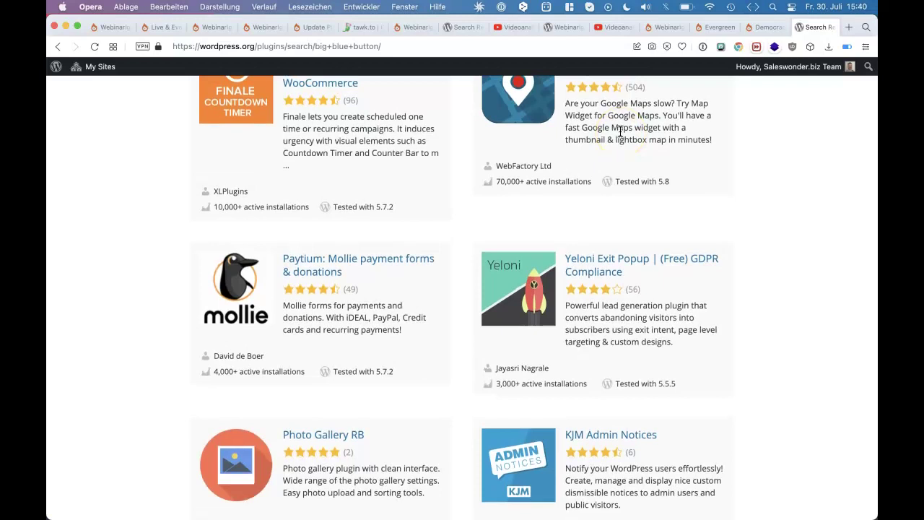
{"action": "scroll", "coordinate": [620, 131], "scroll_direction": "down", "scroll_amount": 5}
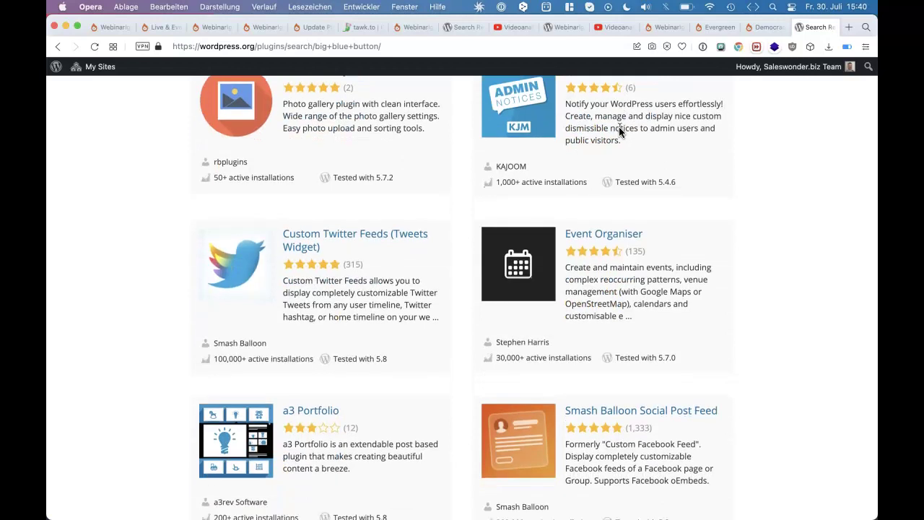
{"action": "scroll", "coordinate": [620, 131], "scroll_direction": "down", "scroll_amount": 3}
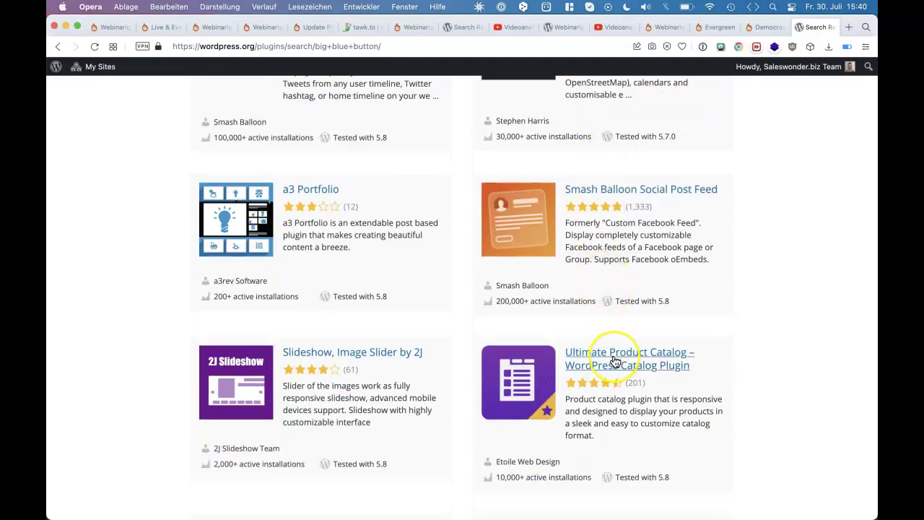
{"action": "scroll", "coordinate": [615, 360], "scroll_direction": "down", "scroll_amount": 5}
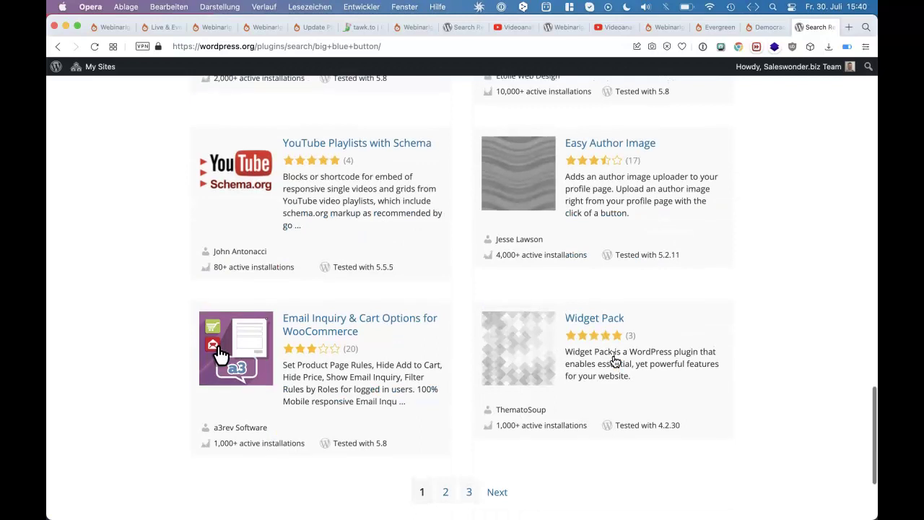
{"action": "scroll", "coordinate": [614, 360], "scroll_direction": "up", "scroll_amount": 10}
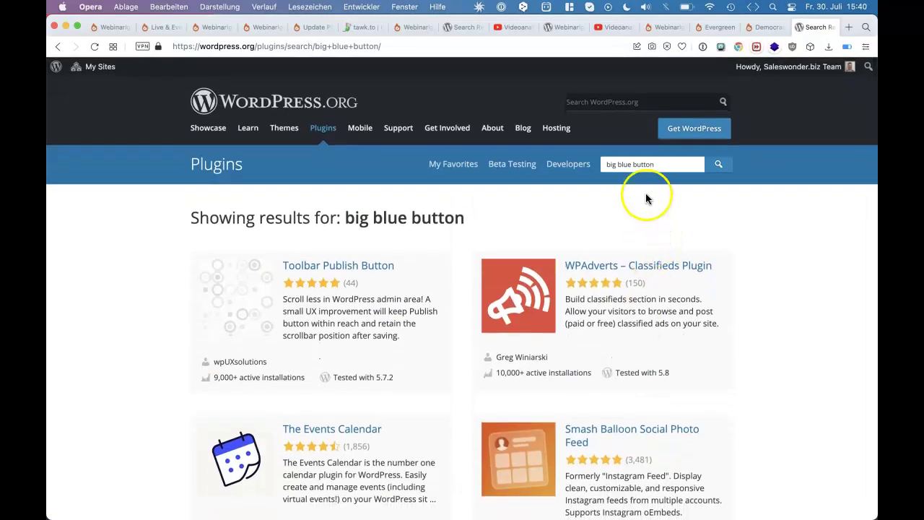
Step: Search the plugin directory for "bigbluebutton" and examine the description of the BigBlueButton plugin
{"action": "left_click", "coordinate": [619, 166]}
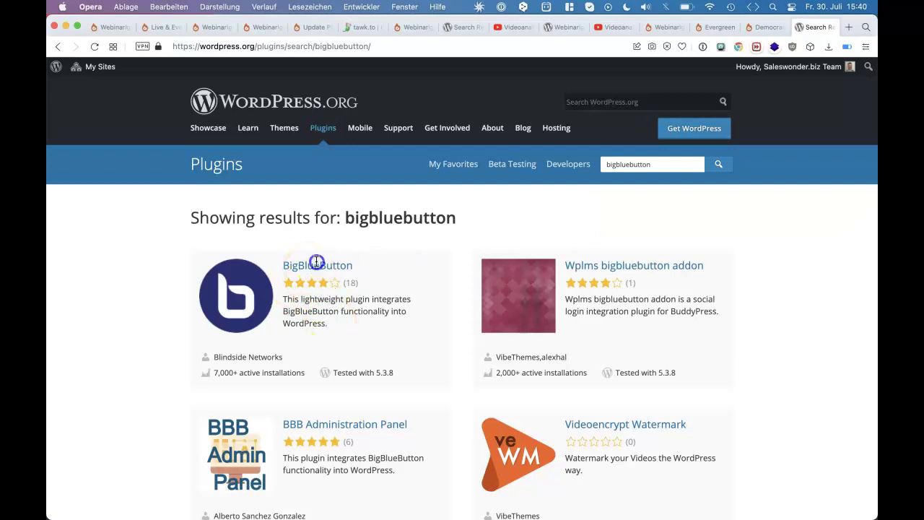
{"action": "triple_click", "coordinate": [308, 247]}
{"action": "triple_click", "coordinate": [390, 261]}
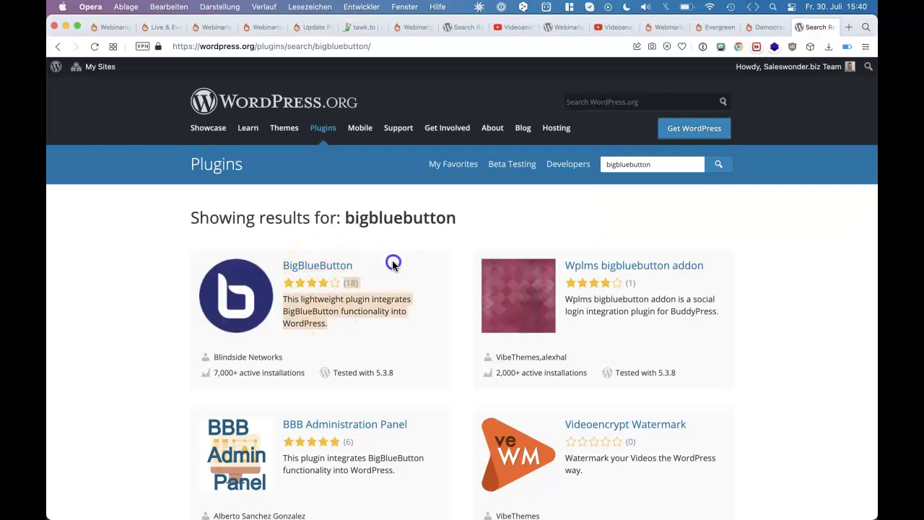
{"action": "left_click", "coordinate": [392, 246]}
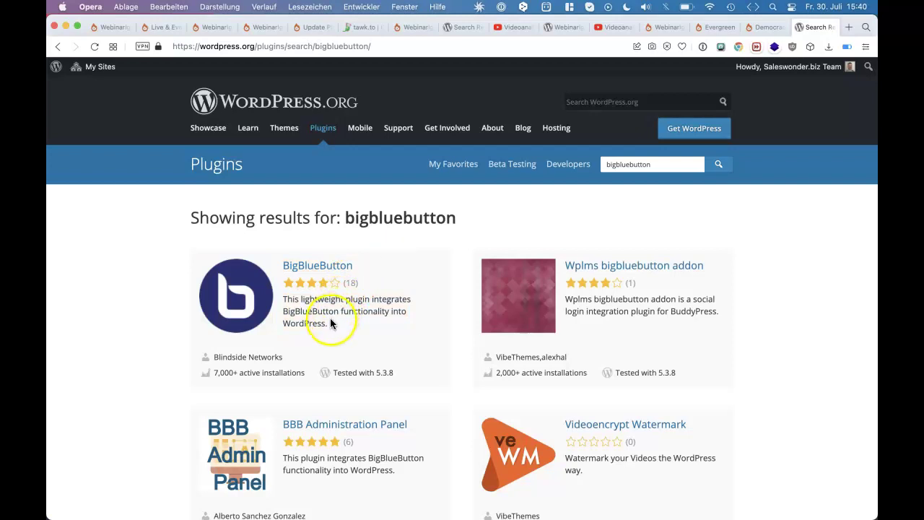
{"action": "left_click_drag", "start_coordinate": [341, 326], "coordinate": [279, 304]}
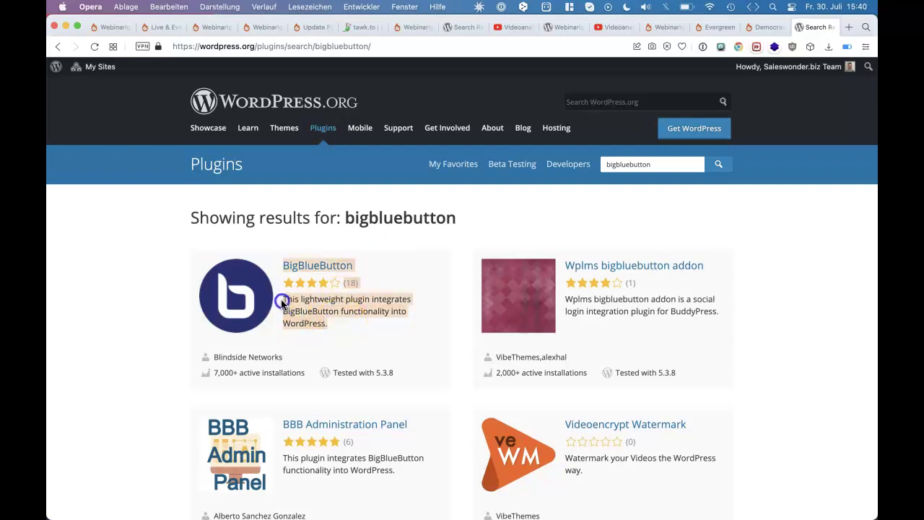
{"action": "left_click", "coordinate": [282, 301]}
{"action": "left_click", "coordinate": [328, 301]}
Step: Copy the word "integrates" from the BigBlueButton description and search the plugin directory for it
{"action": "double_click", "coordinate": [381, 303]}
{"action": "key", "text": "super+c"}
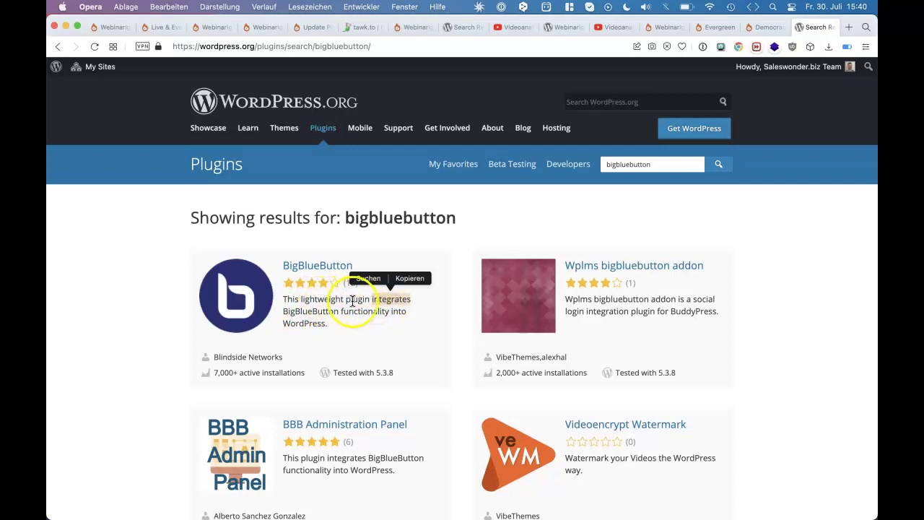
{"action": "left_click", "coordinate": [407, 280]}
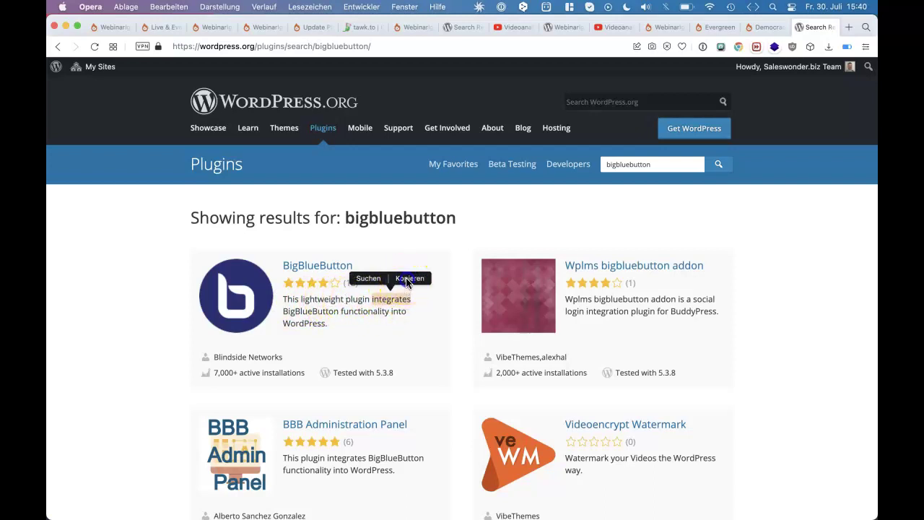
{"action": "double_click", "coordinate": [664, 168]}
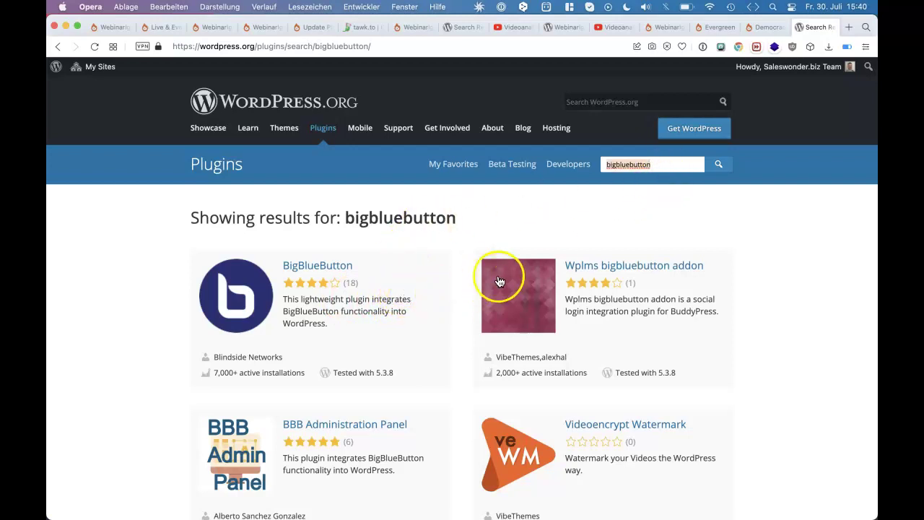
{"action": "key", "text": "super+v"}
{"action": "key", "text": "Return"}
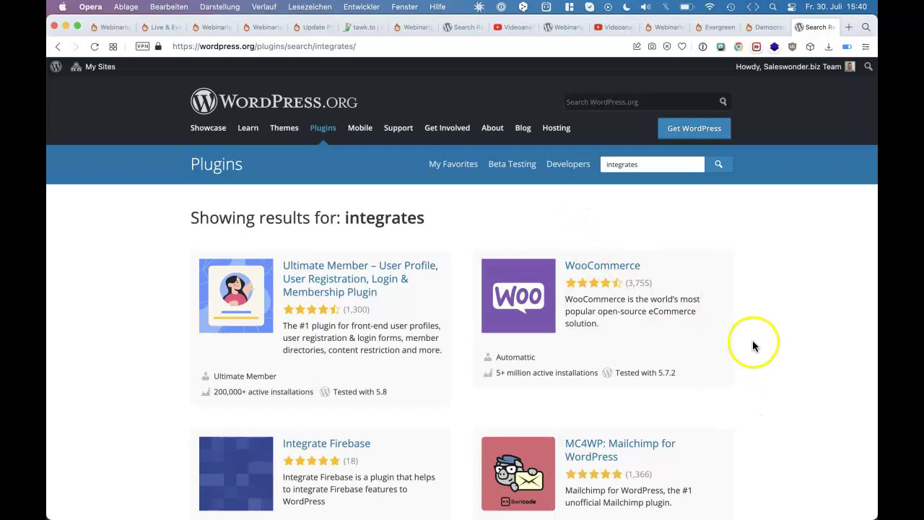
Step: Look through the first page of "integrates" results for plugins that could be used in webinars, and return to its start
{"action": "scroll", "coordinate": [756, 352], "scroll_direction": "down", "scroll_amount": 1}
{"action": "scroll", "coordinate": [755, 350], "scroll_direction": "down", "scroll_amount": 5}
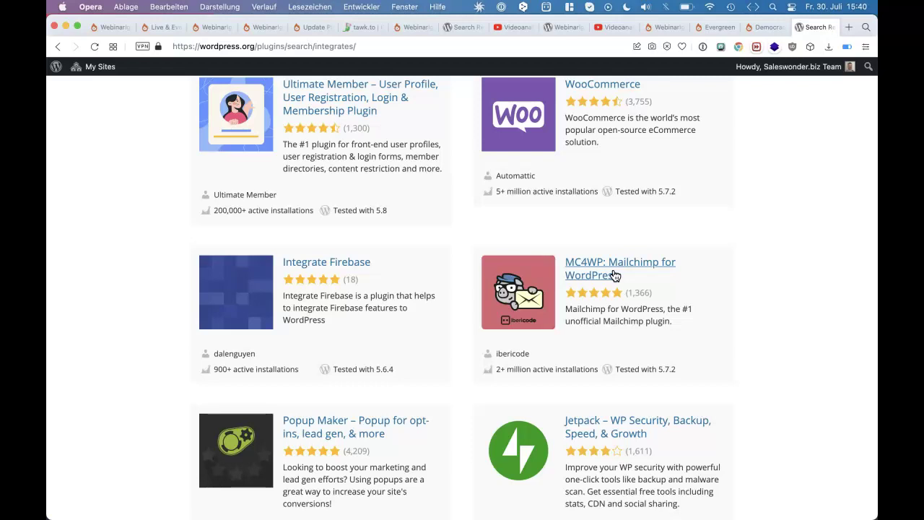
{"action": "scroll", "coordinate": [613, 275], "scroll_direction": "down", "scroll_amount": 5}
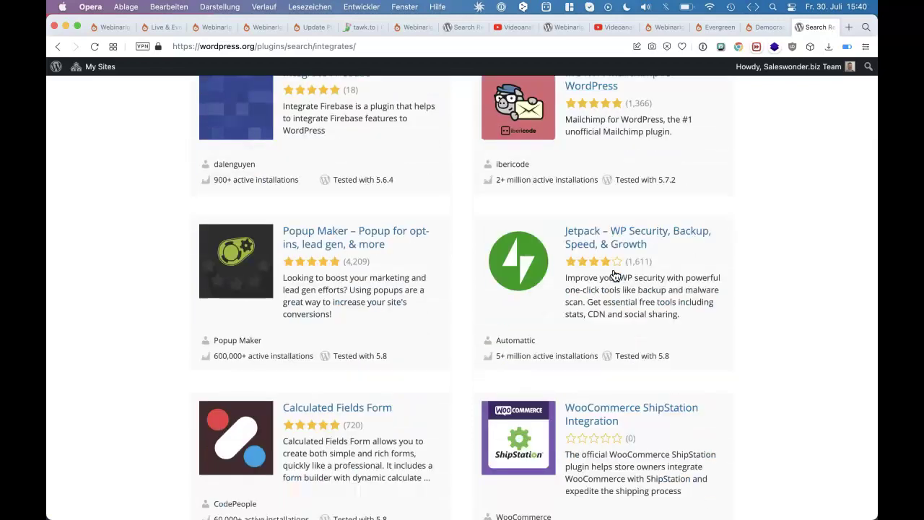
{"action": "scroll", "coordinate": [613, 275], "scroll_direction": "down", "scroll_amount": 6}
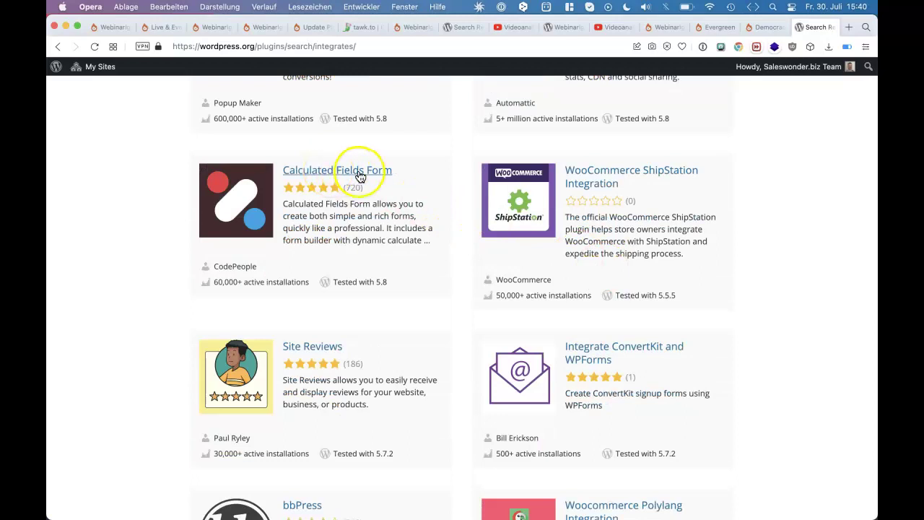
{"action": "scroll", "coordinate": [297, 351], "scroll_direction": "down", "scroll_amount": 5}
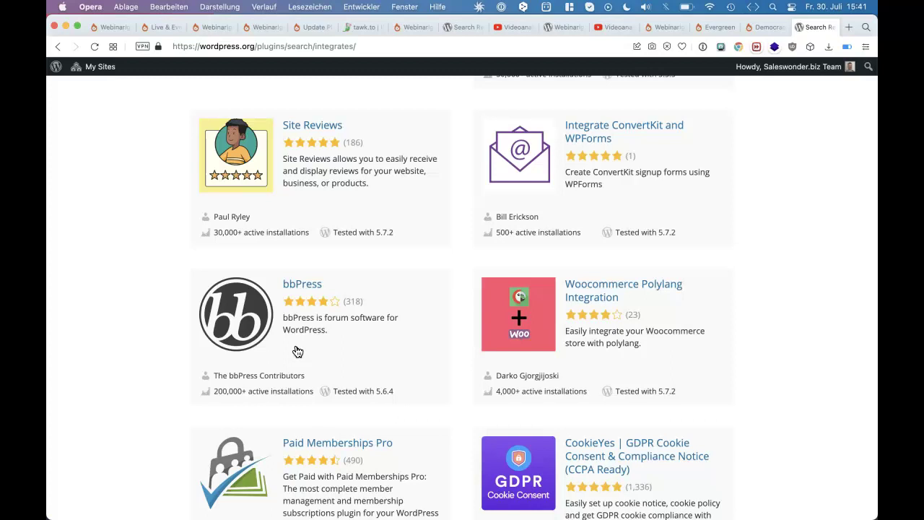
{"action": "scroll", "coordinate": [296, 352], "scroll_direction": "down", "scroll_amount": 5}
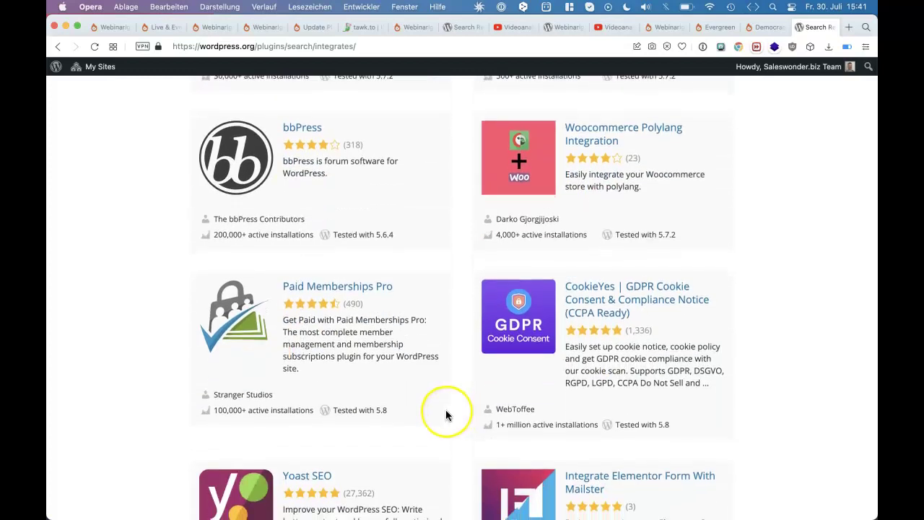
{"action": "scroll", "coordinate": [446, 416], "scroll_direction": "down", "scroll_amount": 9}
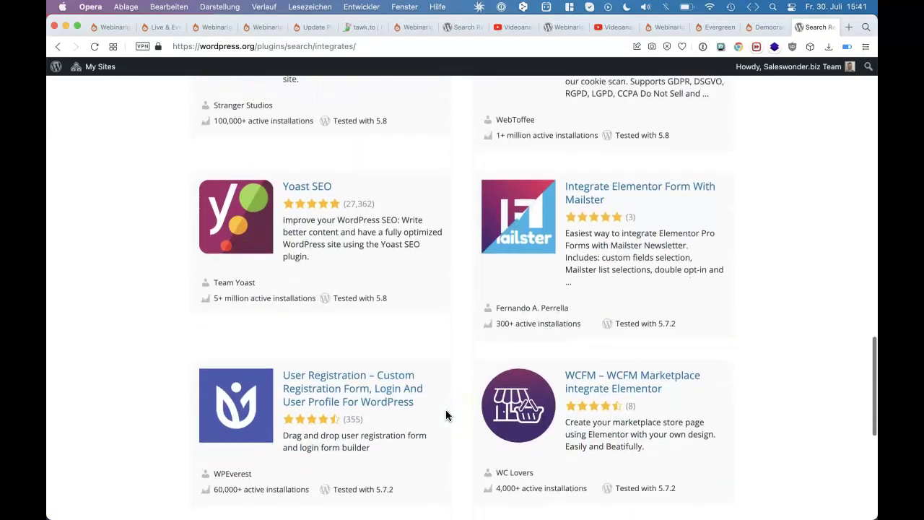
{"action": "scroll", "coordinate": [446, 416], "scroll_direction": "down", "scroll_amount": 6}
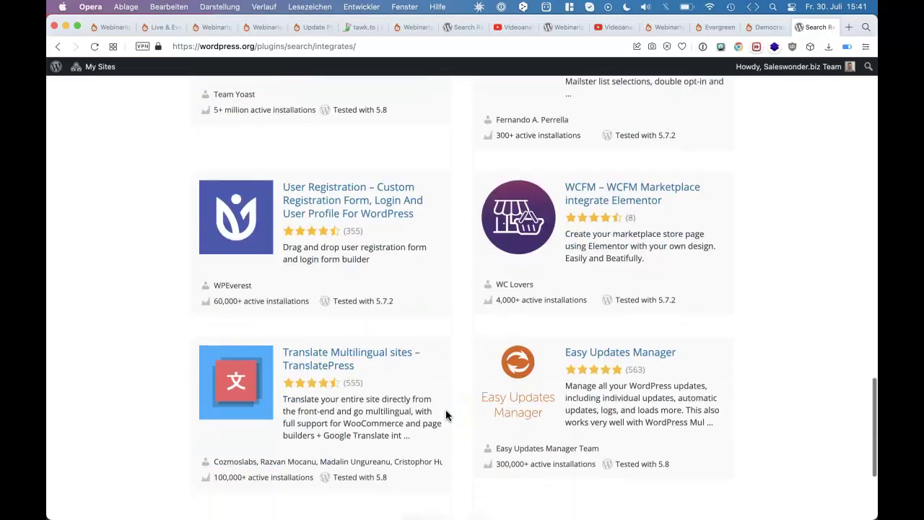
{"action": "scroll", "coordinate": [445, 415], "scroll_direction": "down", "scroll_amount": 1}
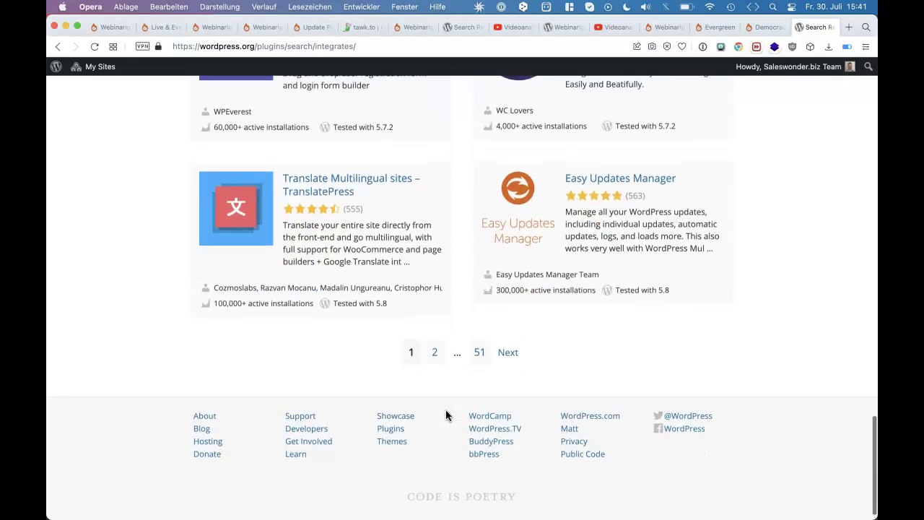
{"action": "scroll", "coordinate": [445, 415], "scroll_direction": "up", "scroll_amount": 20}
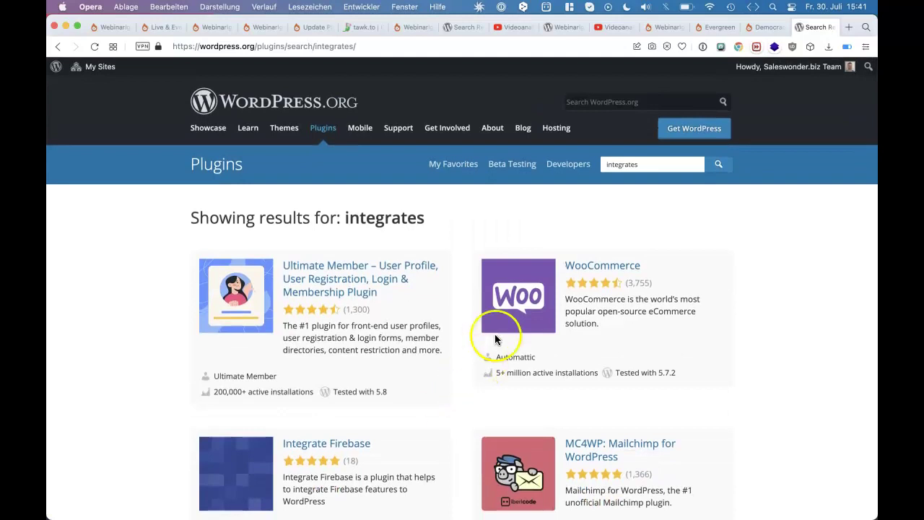
Step: Examine the description of the Integrate Firebase plugin in the search results
{"action": "triple_click", "coordinate": [457, 204]}
{"action": "left_click_drag", "start_coordinate": [457, 202], "coordinate": [369, 132]}
{"action": "left_click", "coordinate": [399, 236]}
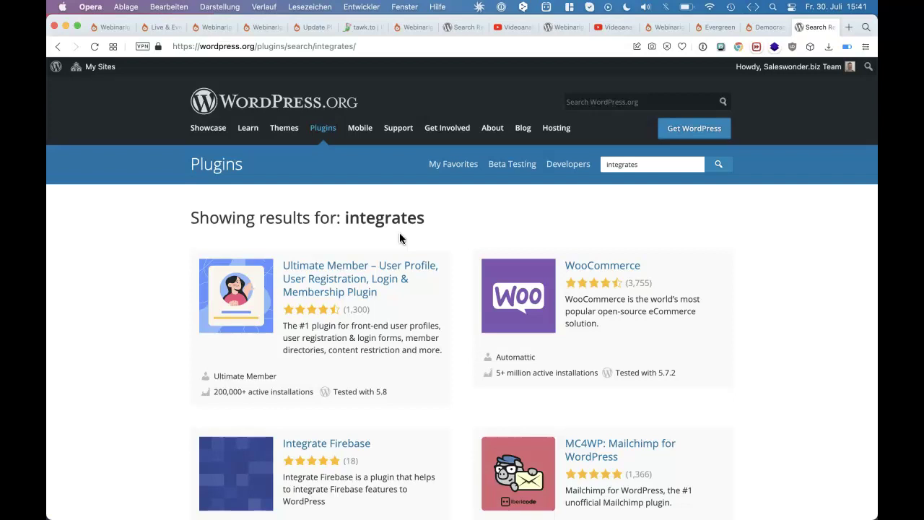
{"action": "left_click_drag", "start_coordinate": [325, 502], "coordinate": [283, 476]}
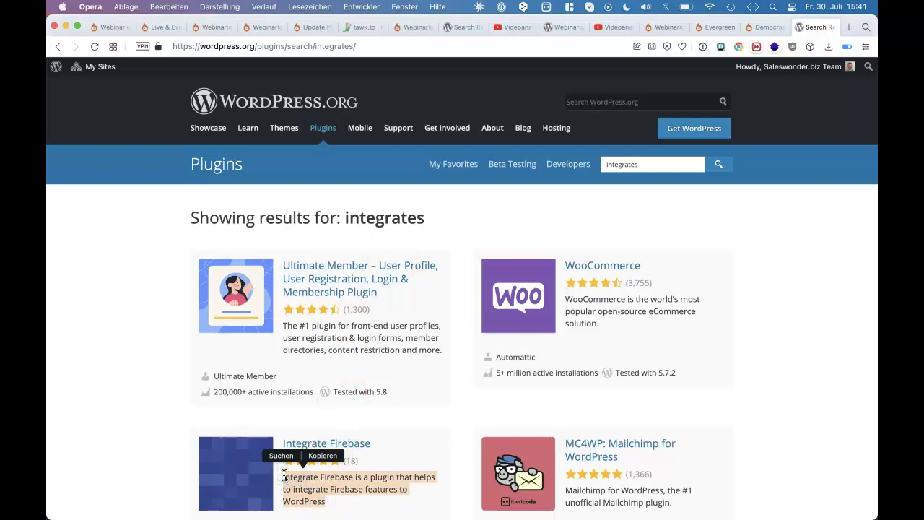
{"action": "scroll", "coordinate": [406, 450], "scroll_direction": "down", "scroll_amount": 2}
{"action": "left_click", "coordinate": [404, 452]}
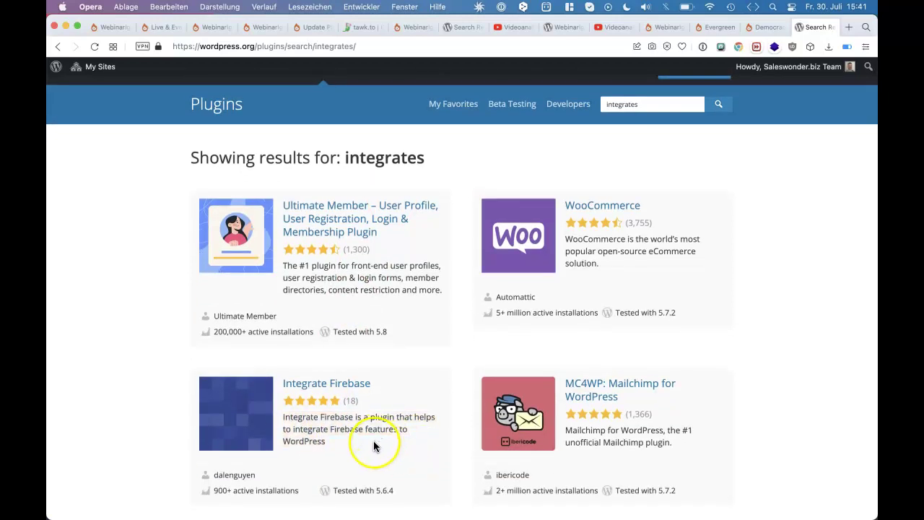
{"action": "left_click_drag", "start_coordinate": [378, 443], "coordinate": [378, 372]}
{"action": "left_click", "coordinate": [377, 371]}
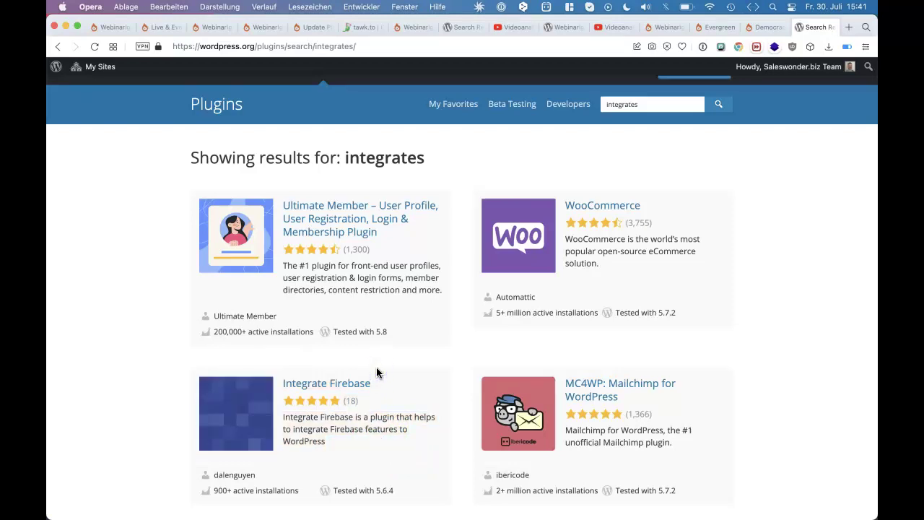
Step: Search the plugin directory for "google earth"
{"action": "double_click", "coordinate": [646, 107]}
{"action": "type", "text": "aoogle earth"}
{"action": "key", "text": "Return"}
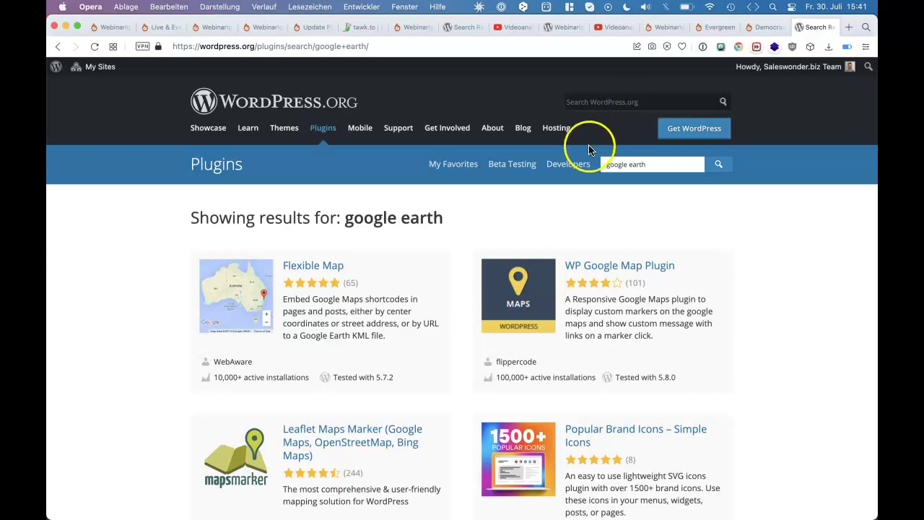
Step: Look through the "google earth" results for map and embedding plugins that could be used in webinars, and return to the start of the list
{"action": "scroll", "coordinate": [527, 330], "scroll_direction": "down", "scroll_amount": 2}
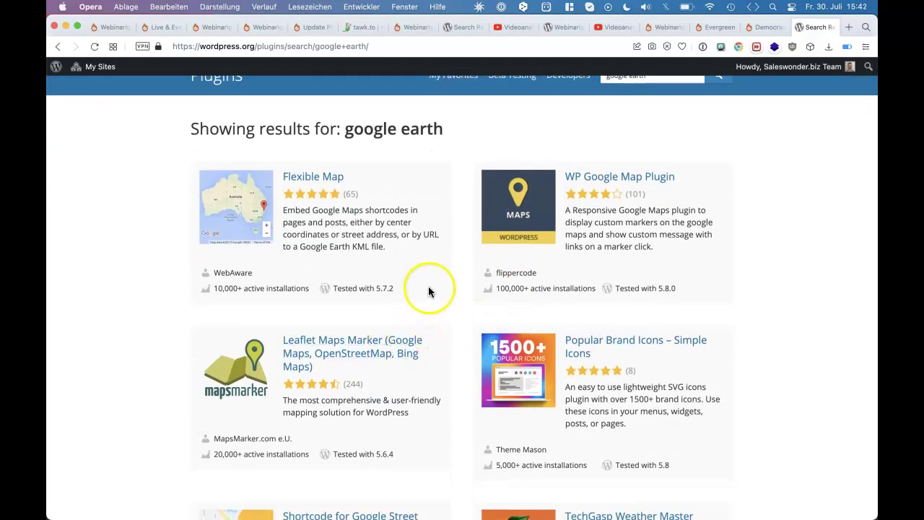
{"action": "scroll", "coordinate": [429, 286], "scroll_direction": "down", "scroll_amount": 5}
{"action": "left_click", "coordinate": [383, 269]}
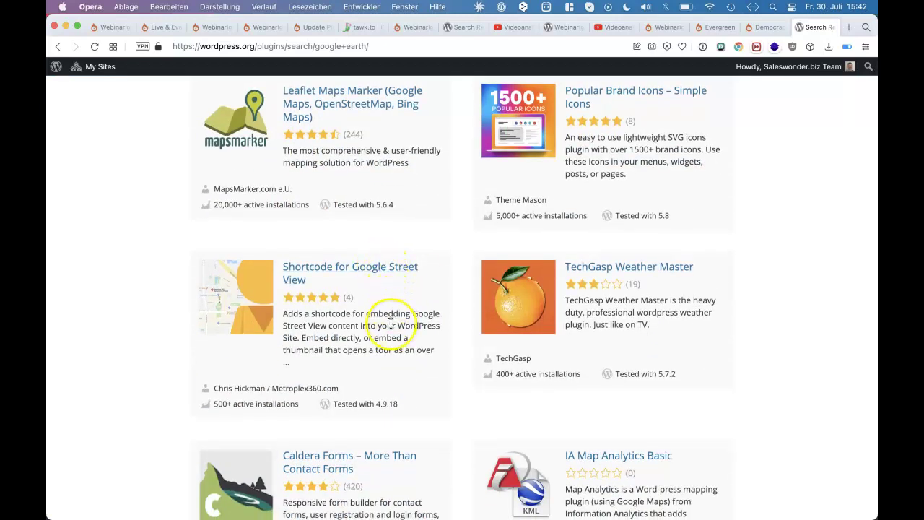
{"action": "scroll", "coordinate": [390, 323], "scroll_direction": "down", "scroll_amount": 4}
{"action": "scroll", "coordinate": [390, 323], "scroll_direction": "down", "scroll_amount": 4}
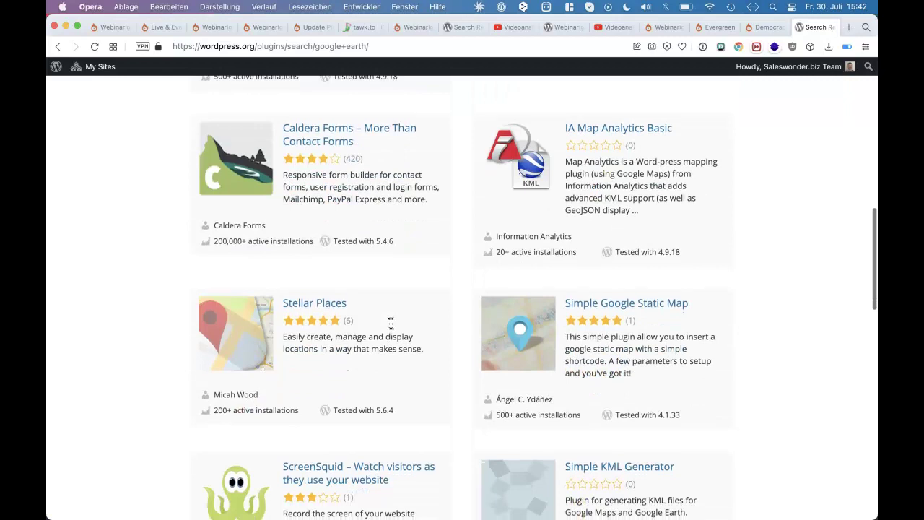
{"action": "scroll", "coordinate": [390, 324], "scroll_direction": "down", "scroll_amount": 4}
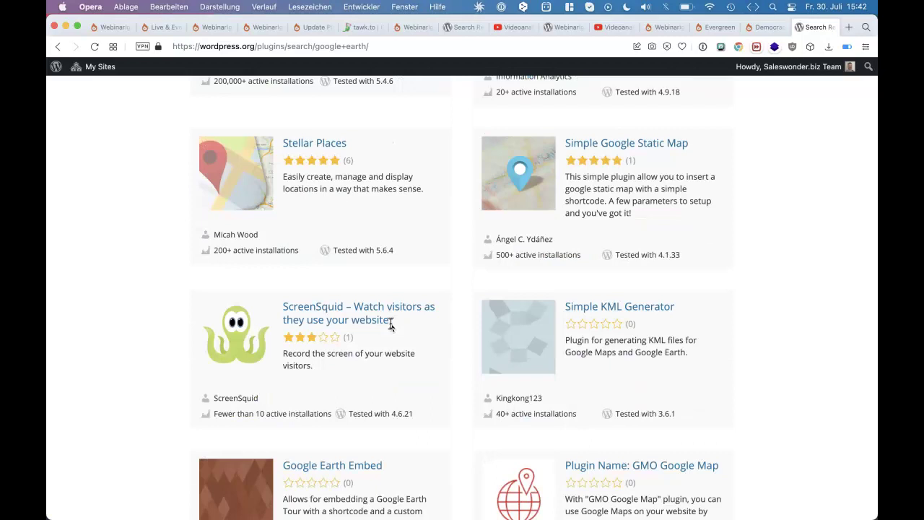
{"action": "scroll", "coordinate": [391, 326], "scroll_direction": "up", "scroll_amount": 7}
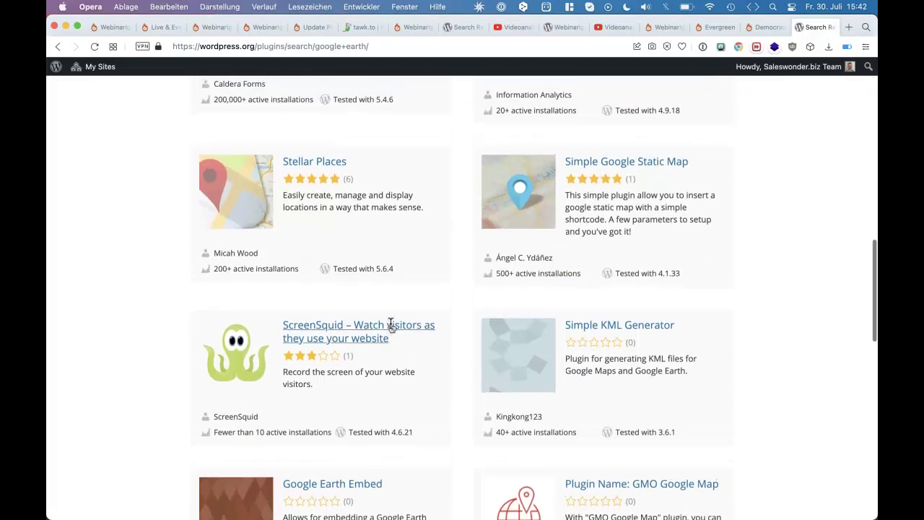
{"action": "scroll", "coordinate": [391, 325], "scroll_direction": "up", "scroll_amount": 10}
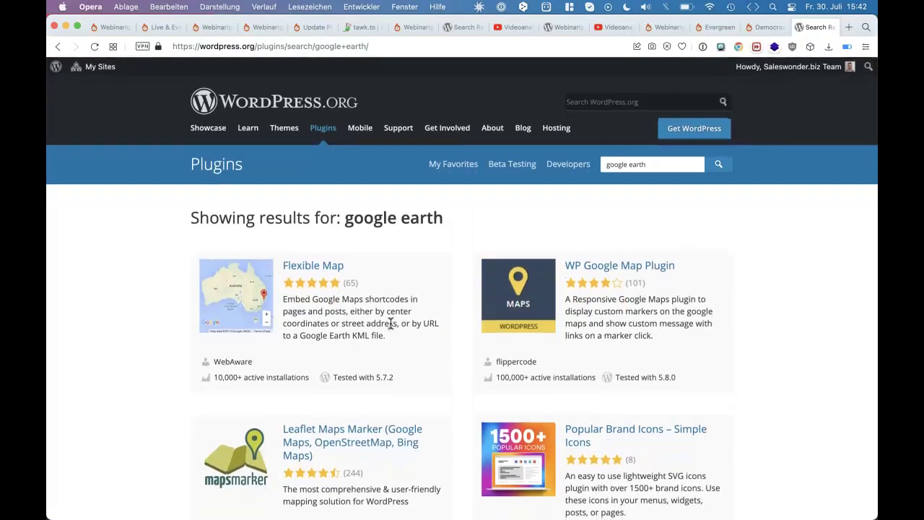